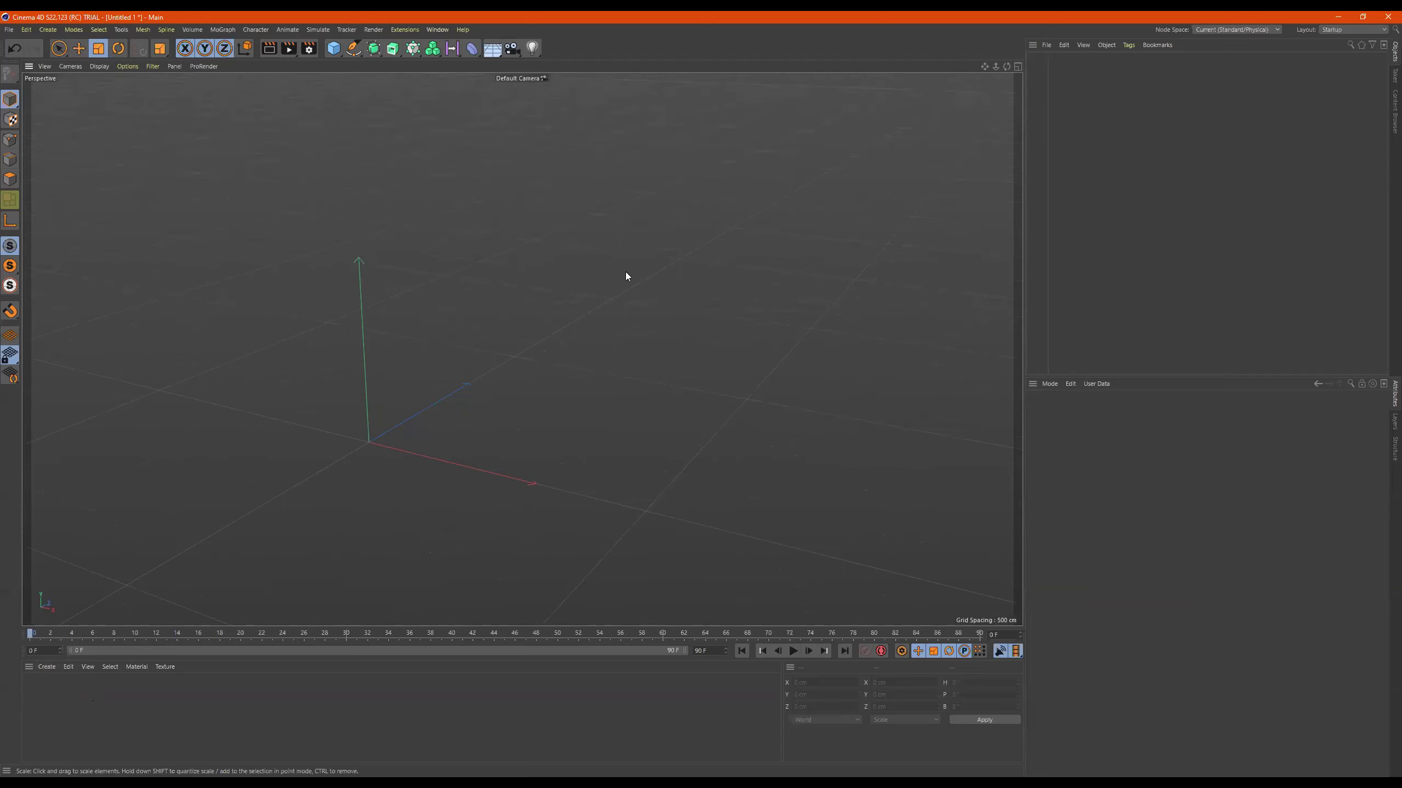
Add a camera to the scene and attach a Camera Calibrator tag to it
alt+drag(507, 396, 423, 442)
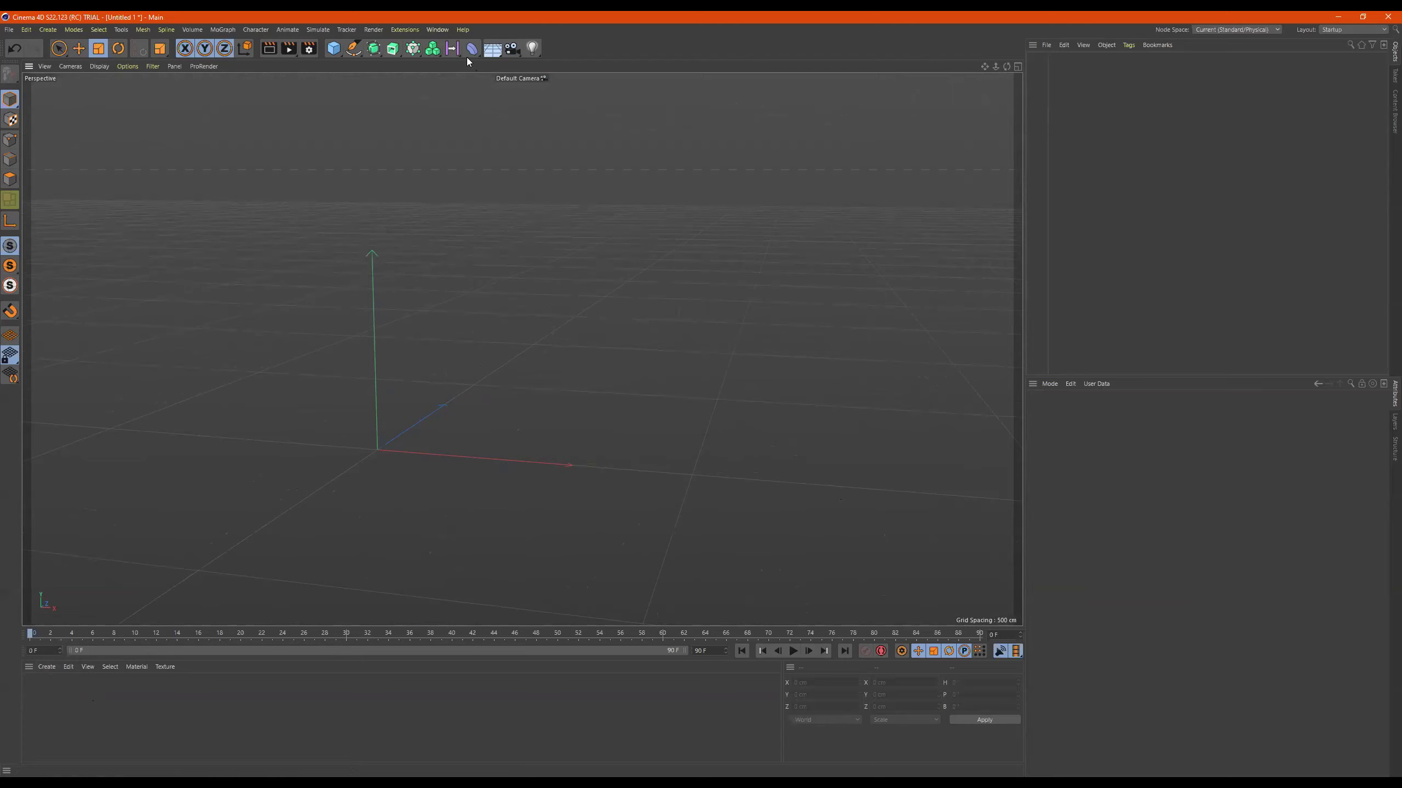
click(512, 49)
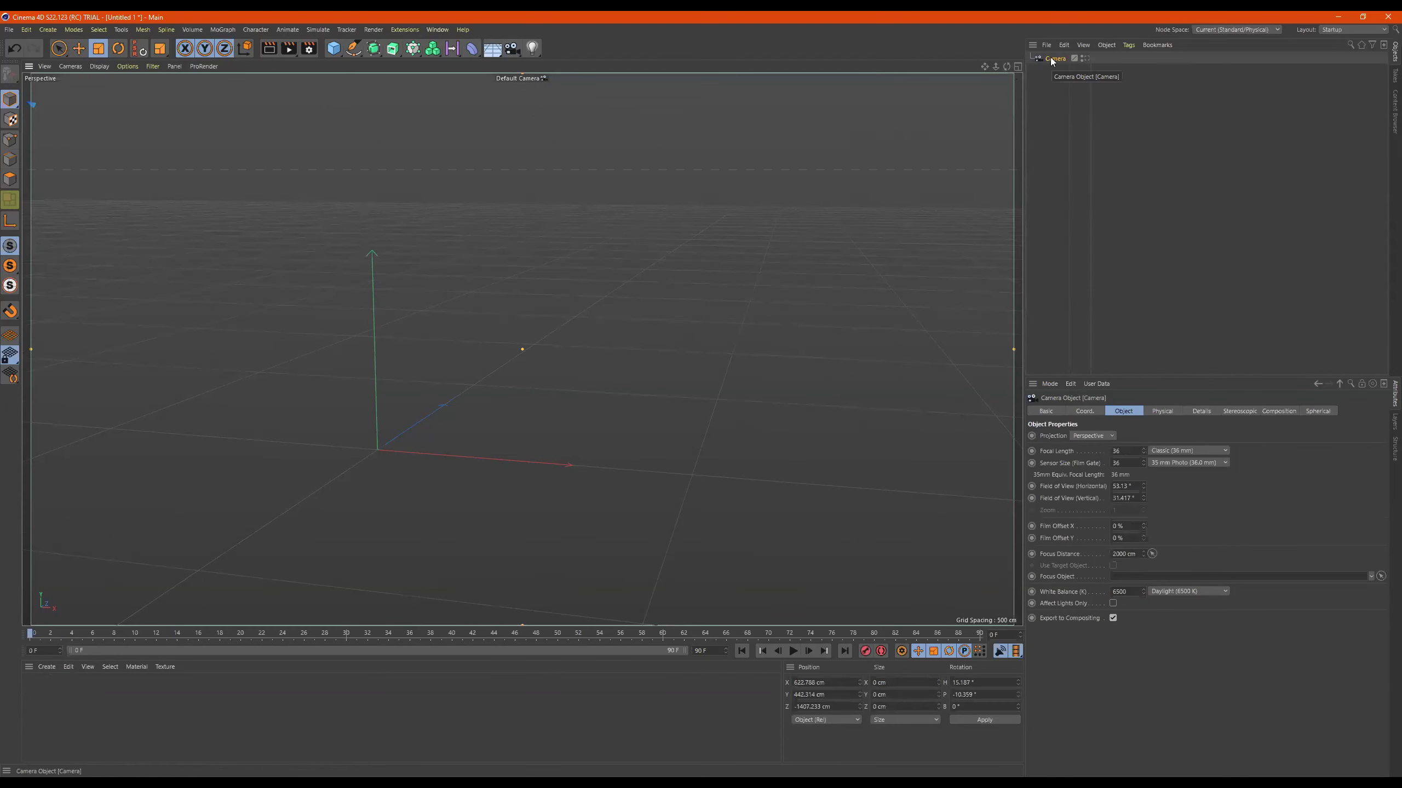
click(1128, 45)
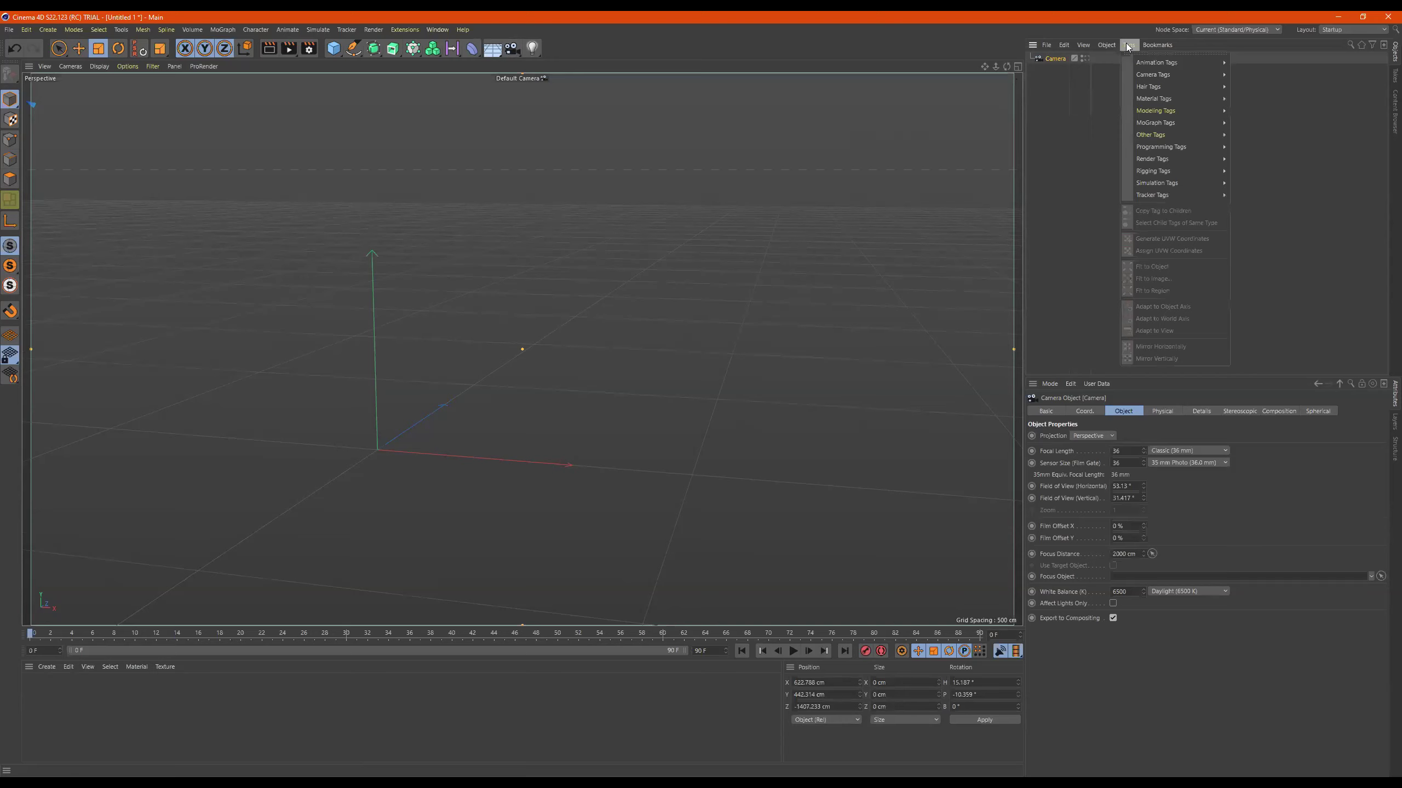
mouse_move(1142, 196)
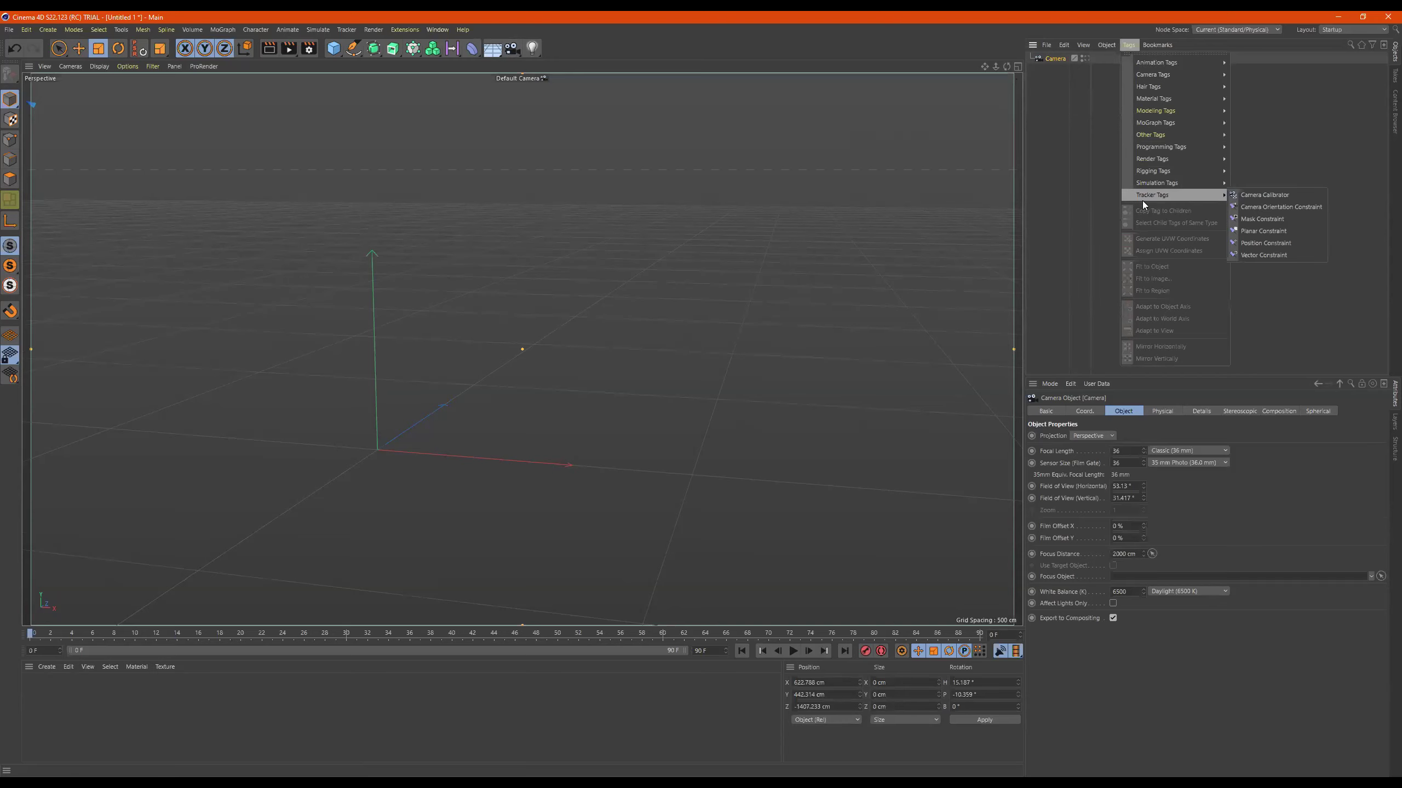
click(1265, 196)
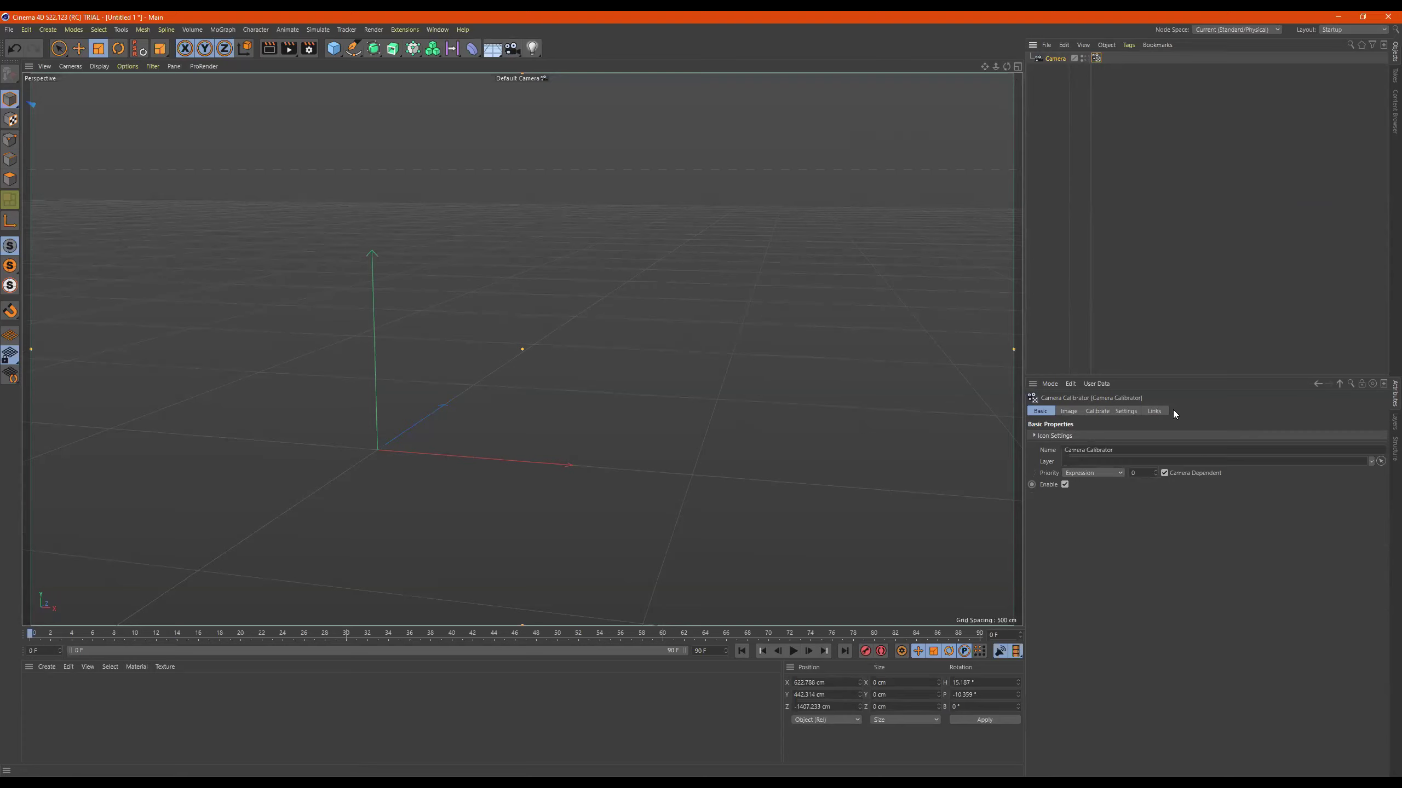
Load My way in02.jpg from the Desktop folder as the Camera Calibrator's image
click(1071, 413)
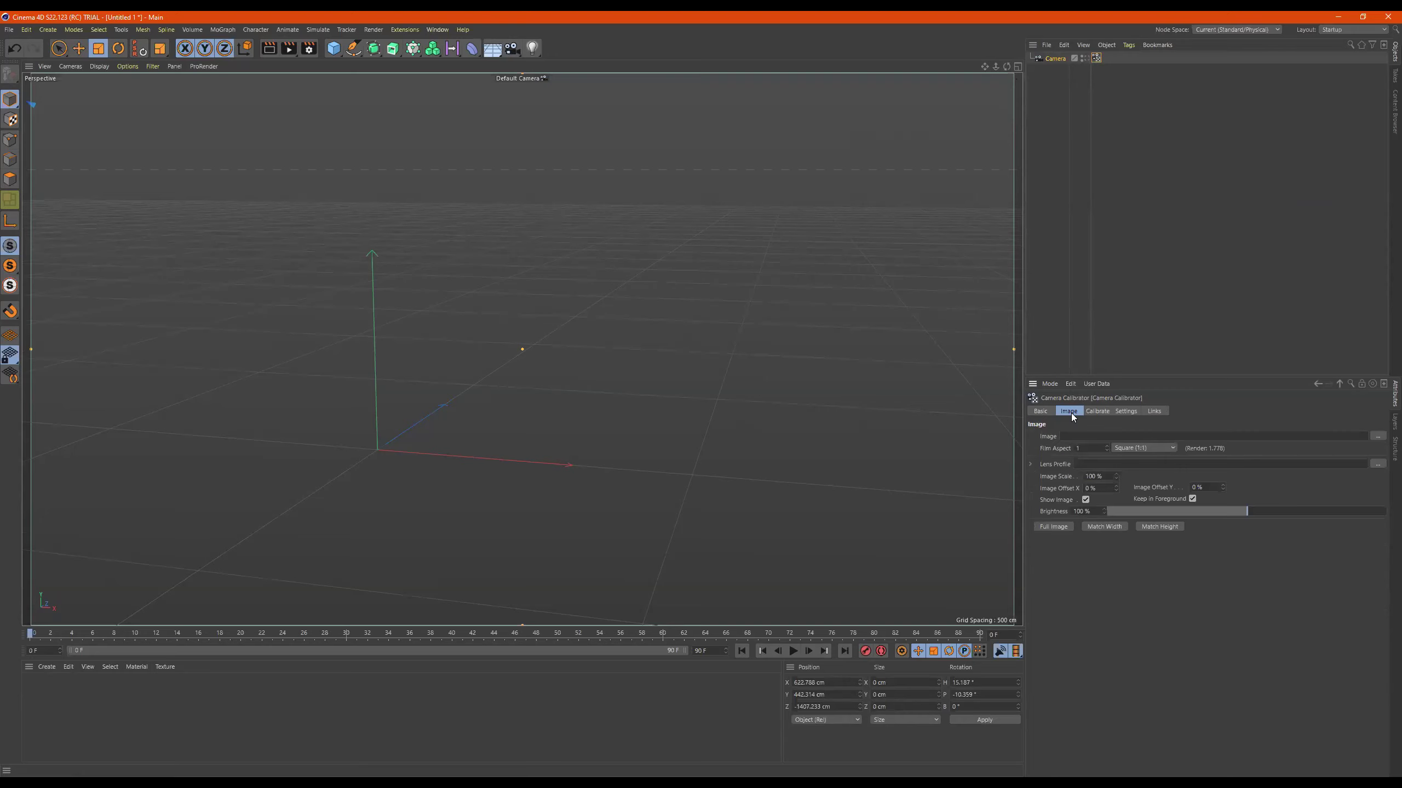
click(1378, 437)
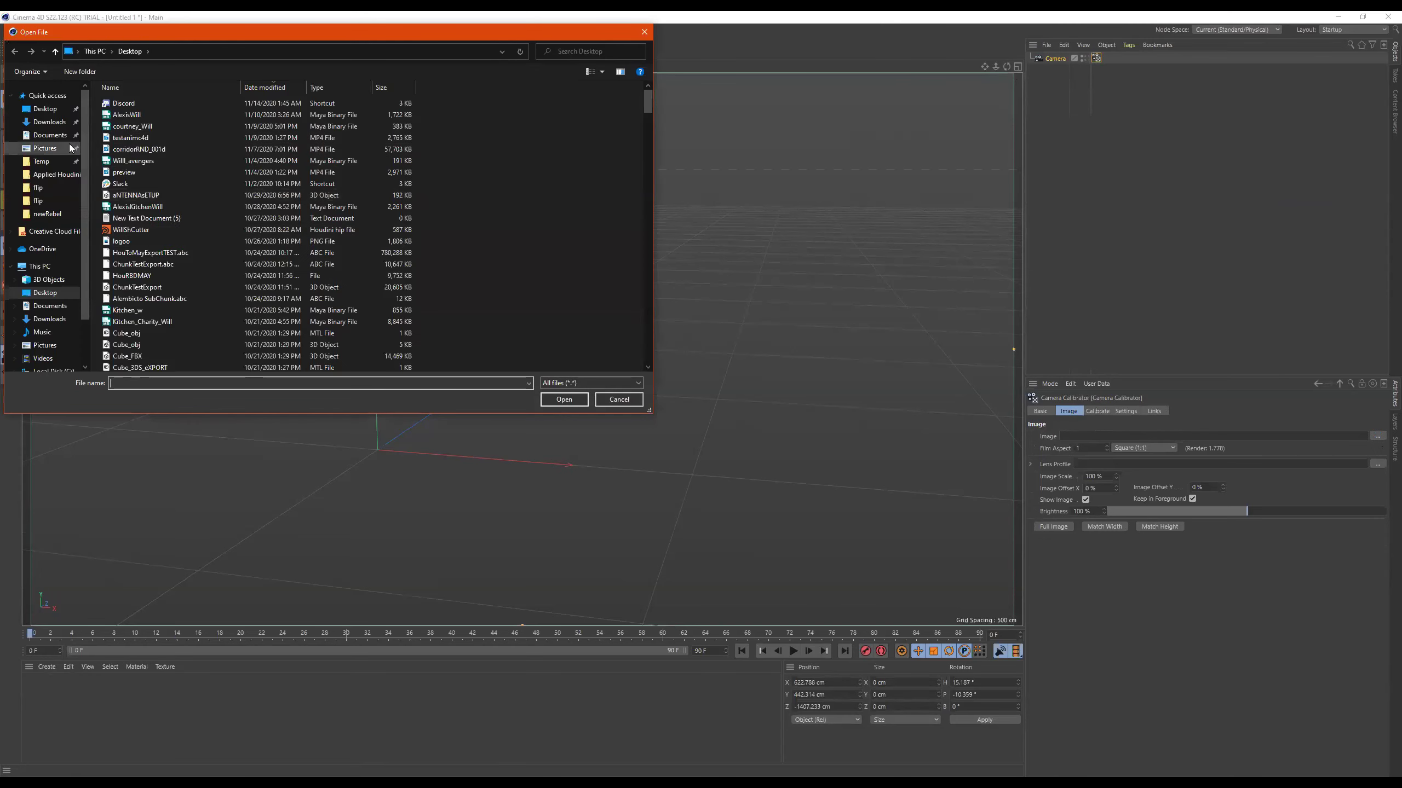
click(50, 122)
click(211, 211)
key(m)
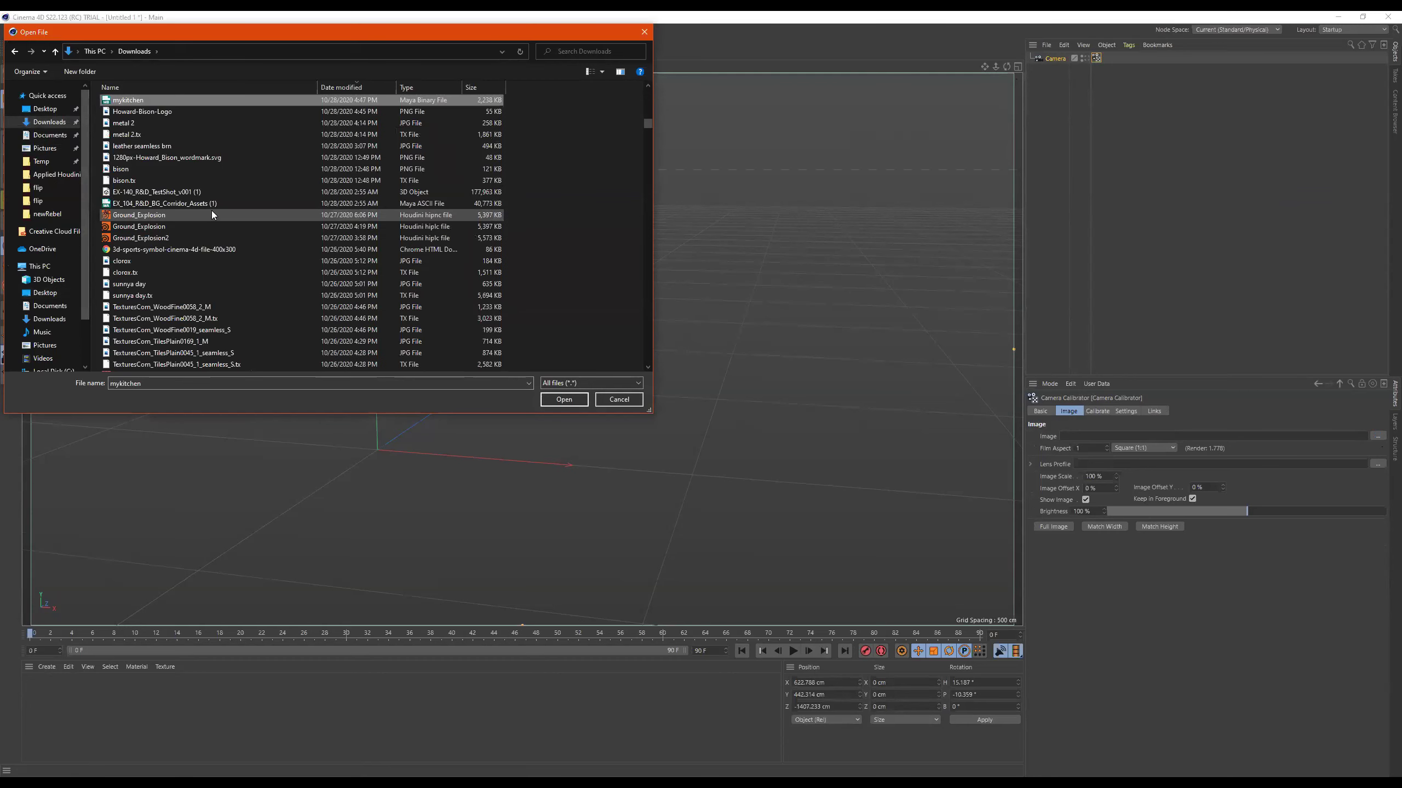
click(48, 133)
click(46, 109)
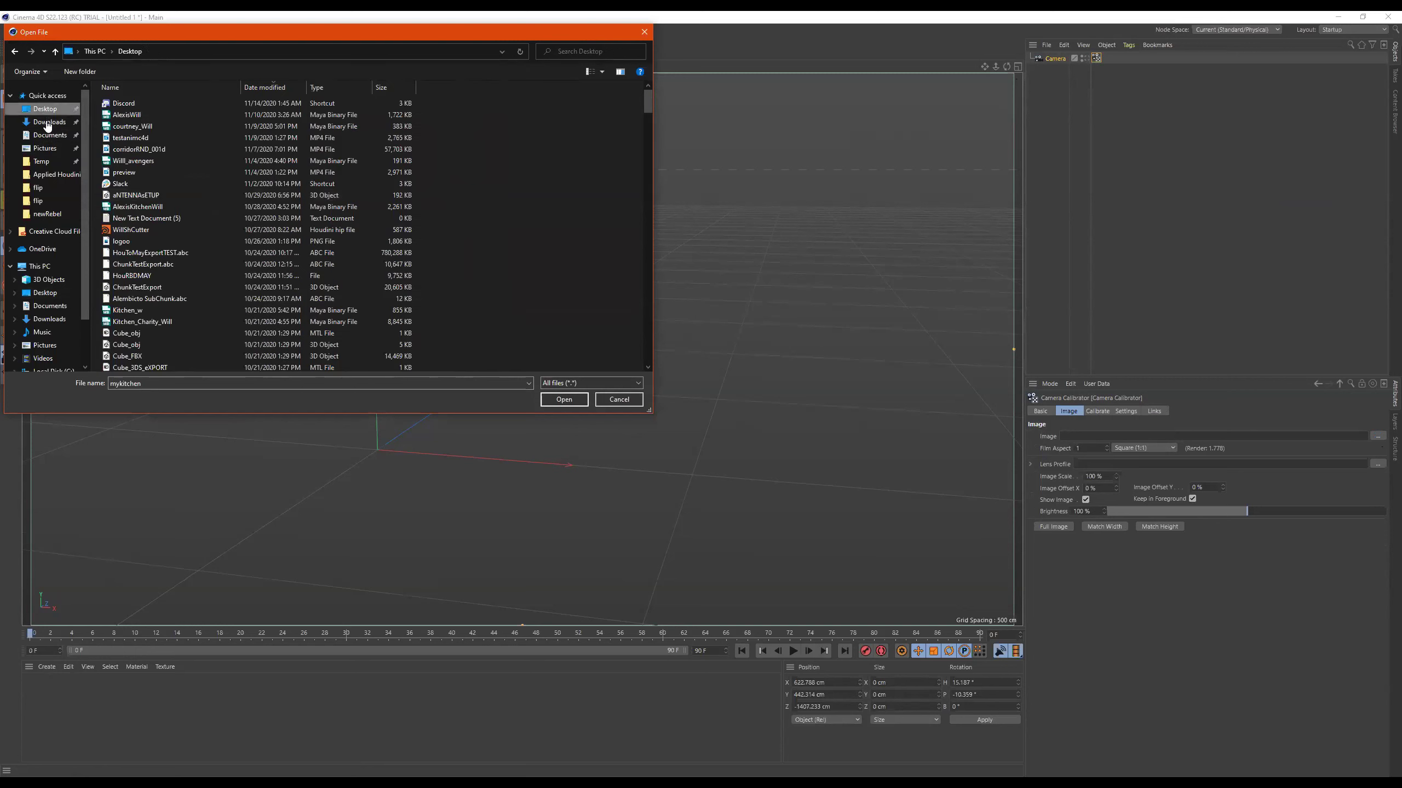
key(m)
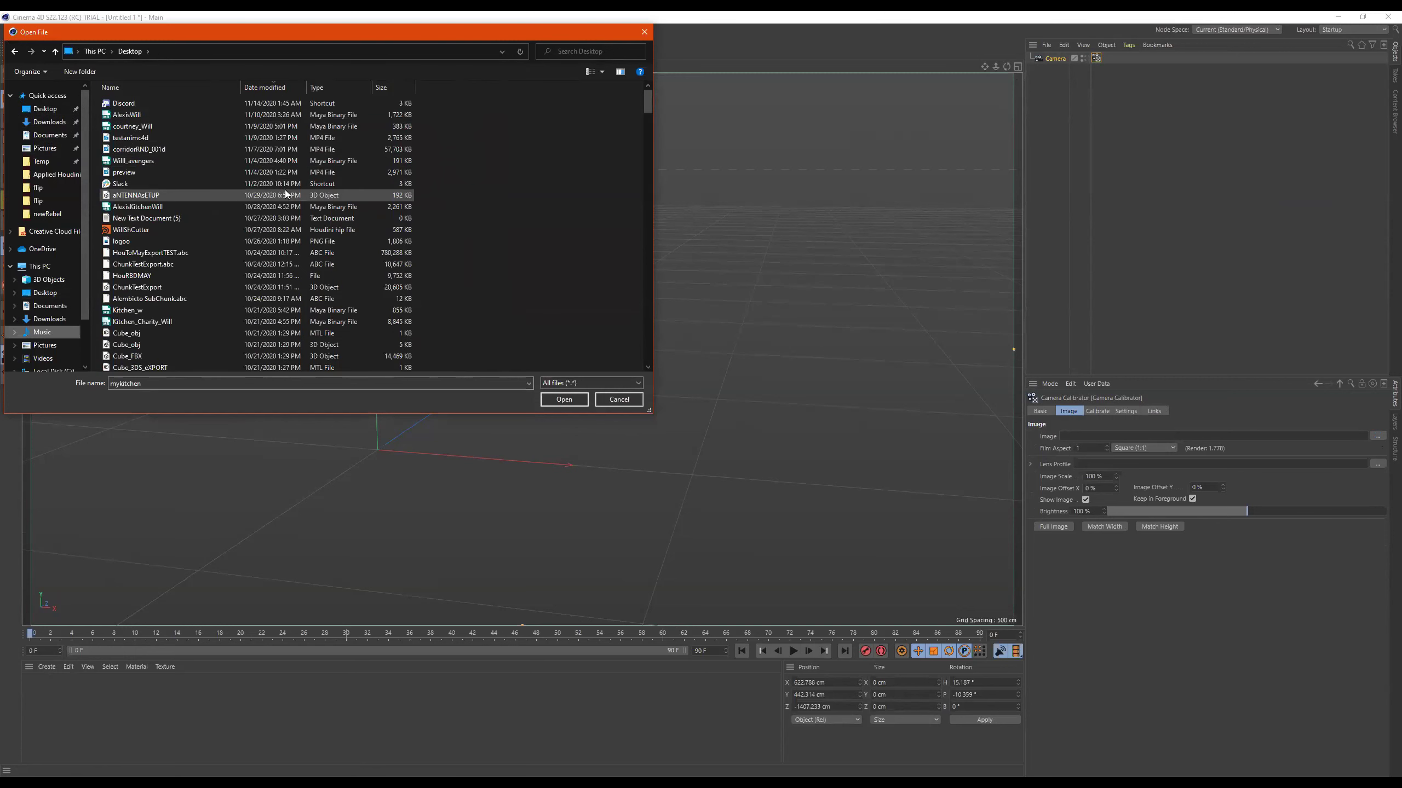
click(184, 139)
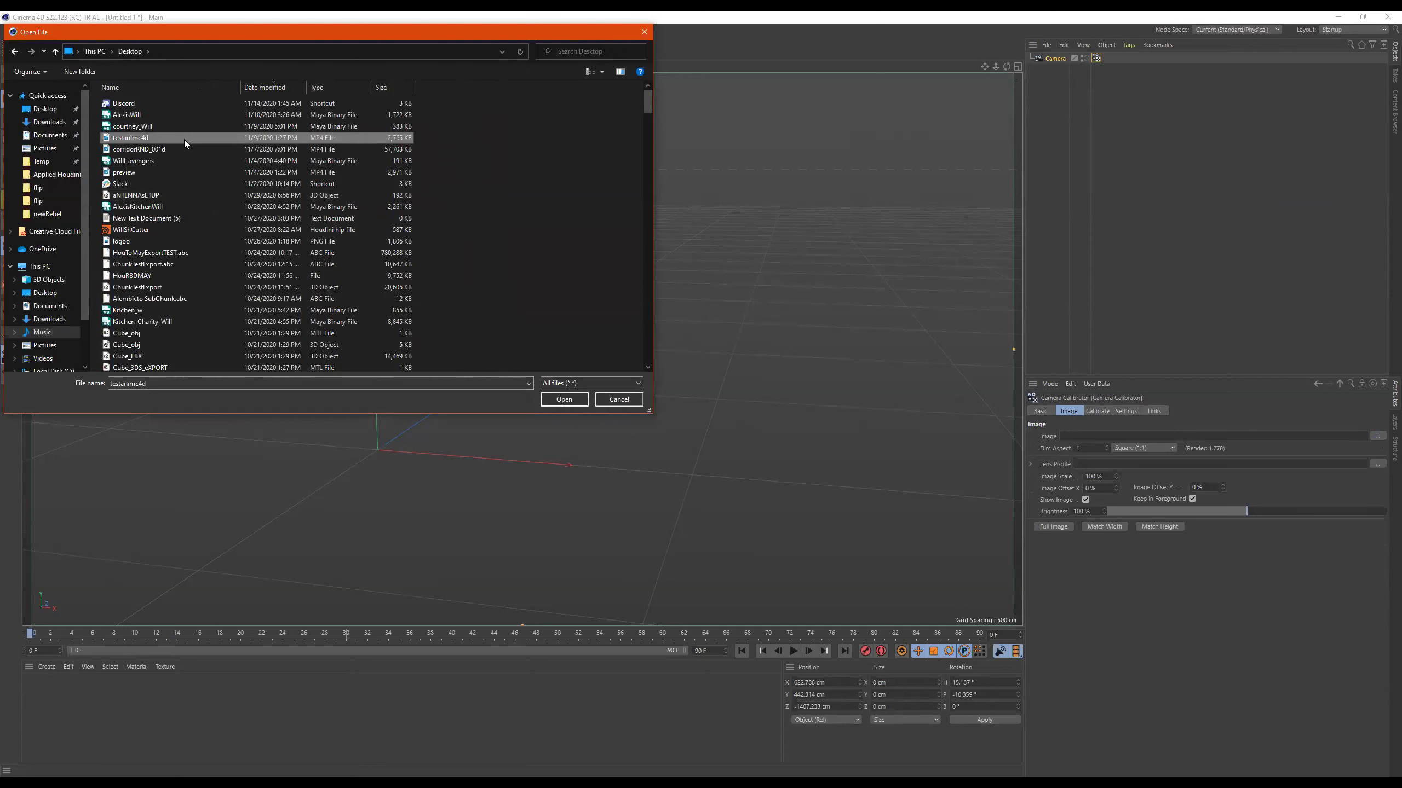
scroll(184, 139, down, 20)
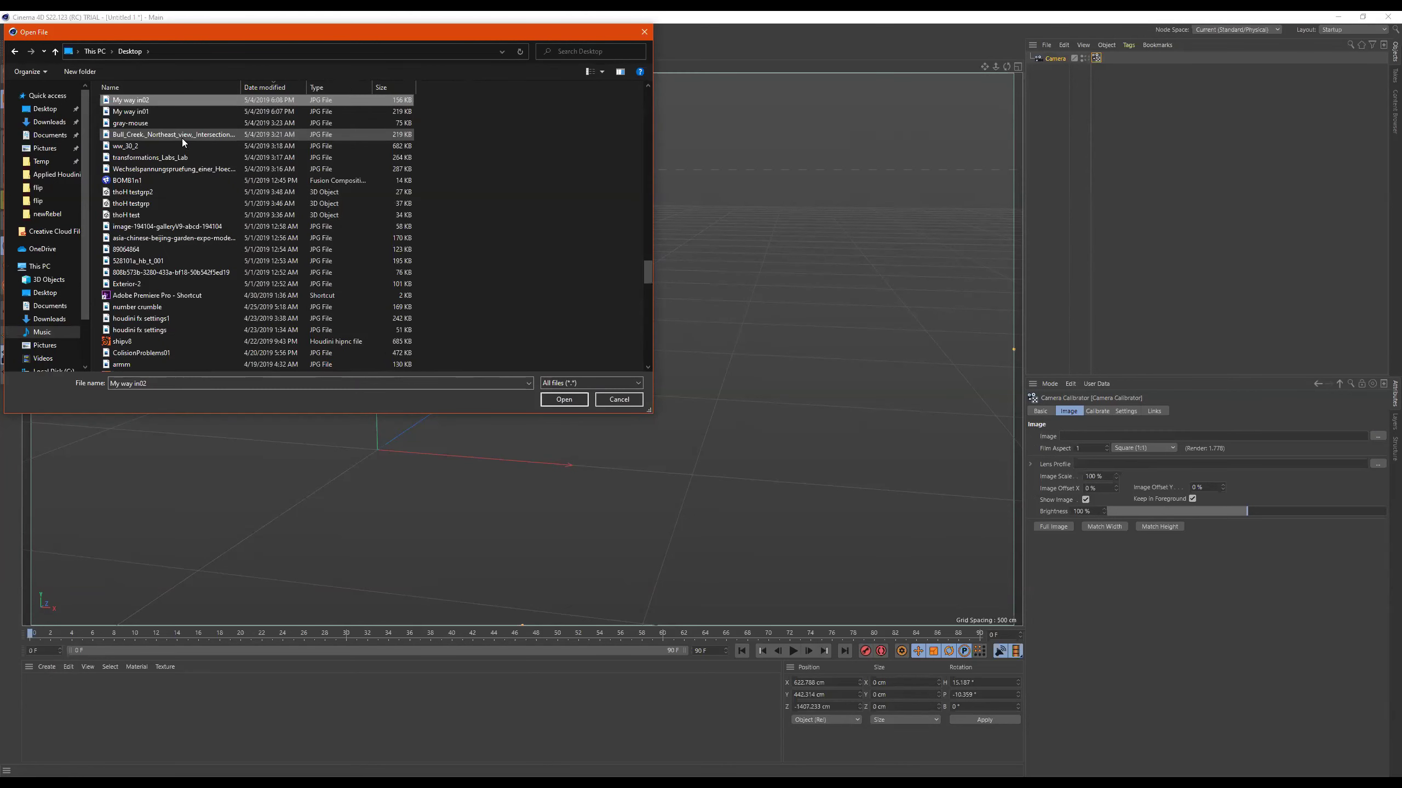
click(171, 99)
double_click(169, 102)
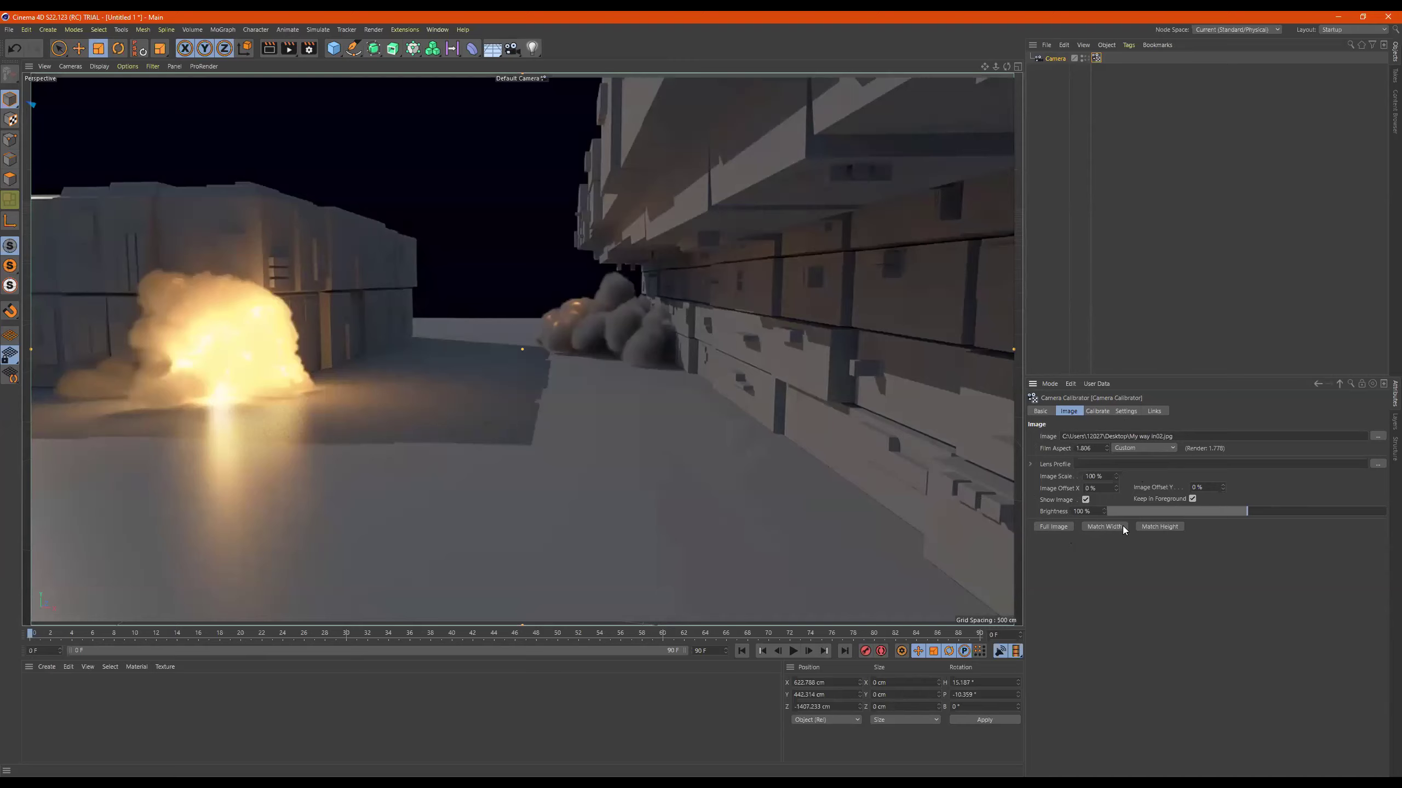
Try the Square, Standard, HDTV, Widescreen and Panavision film aspect presets and a custom aspect on the calibration image
click(1153, 452)
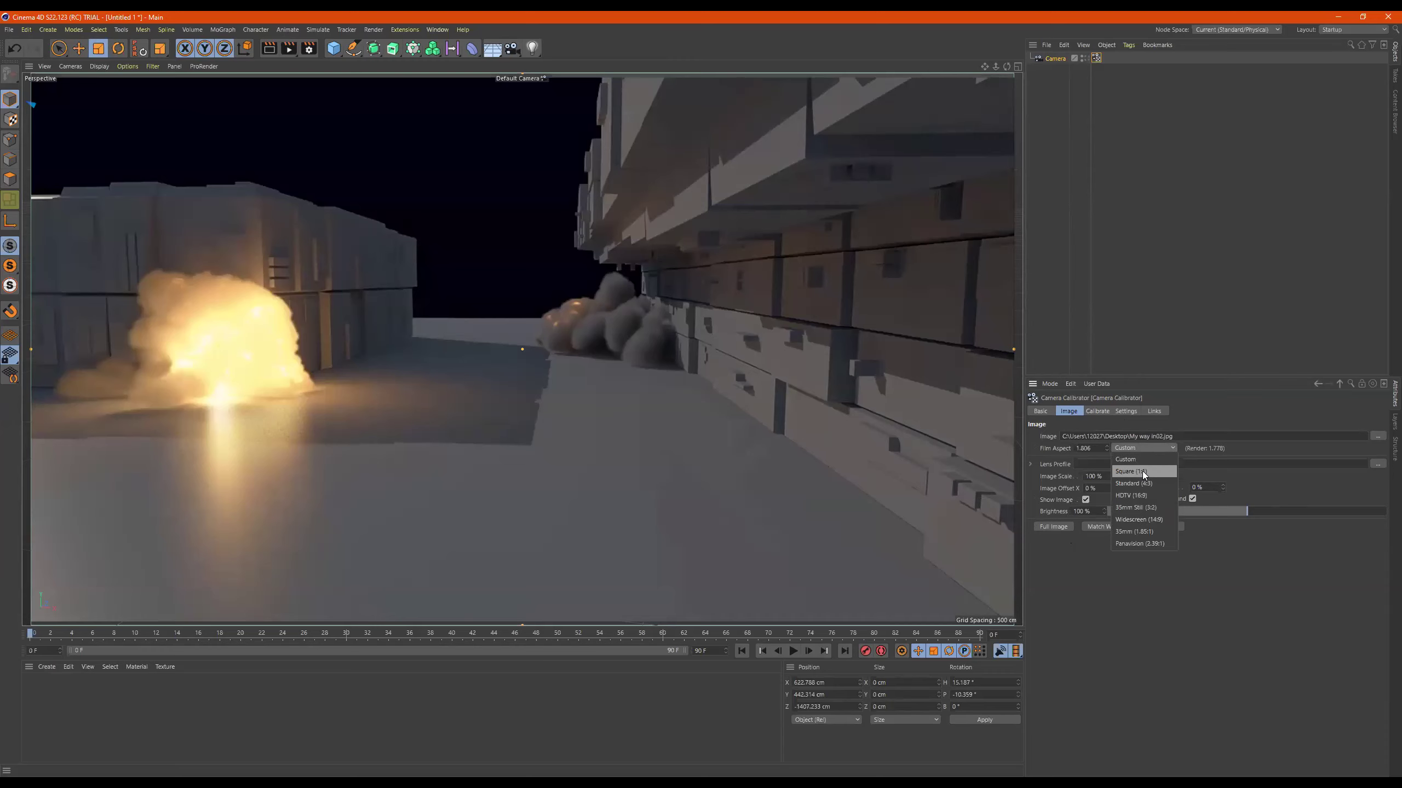
click(1142, 472)
click(1141, 448)
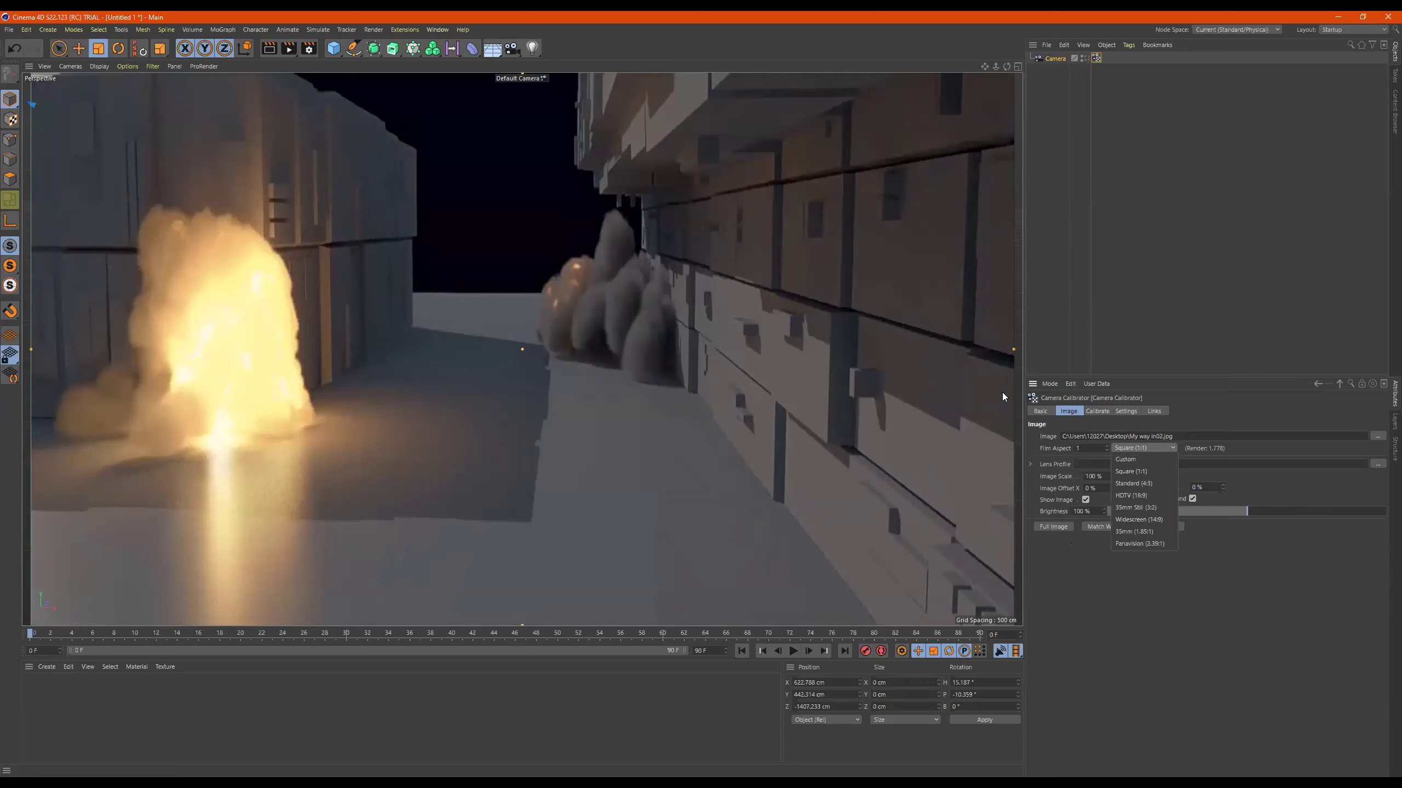
click(1145, 484)
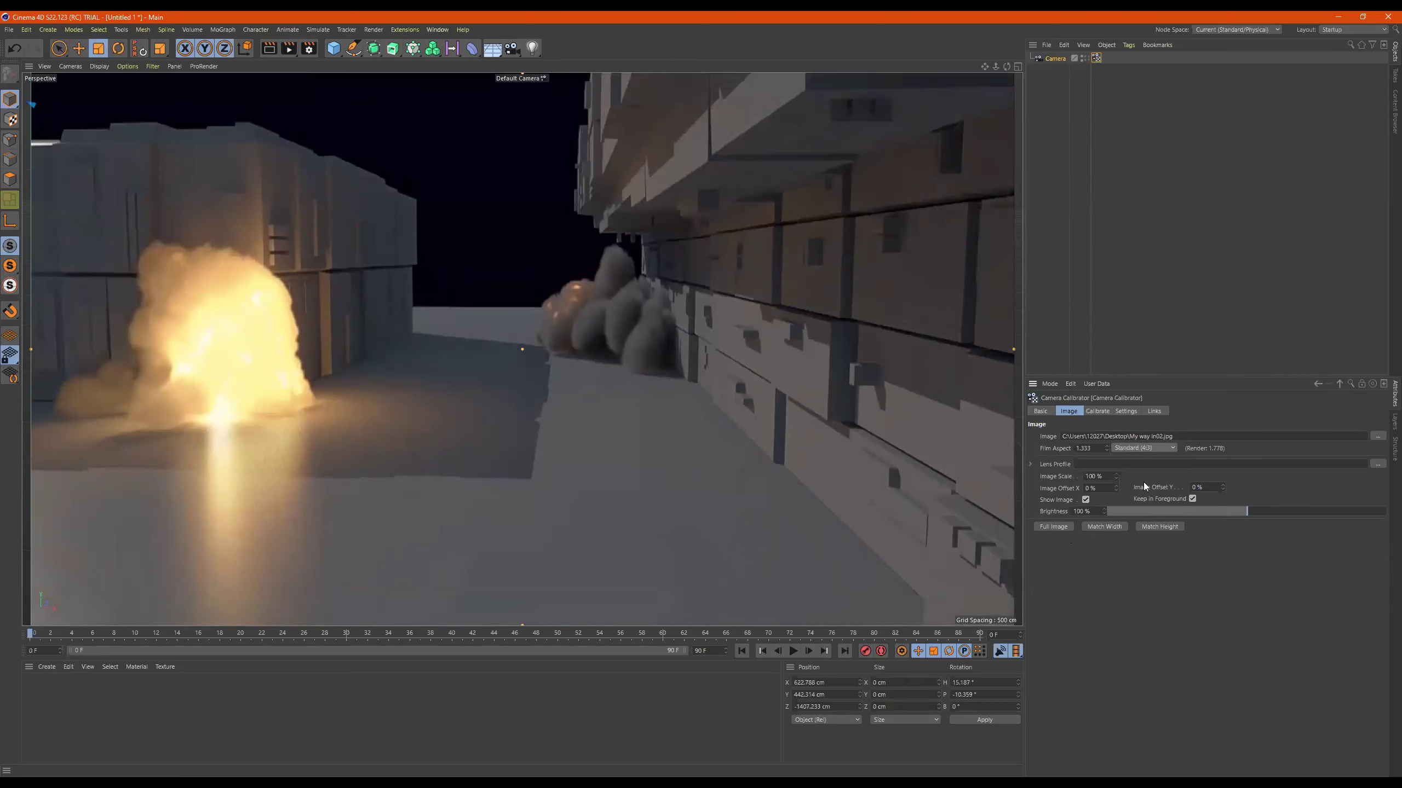
click(1131, 450)
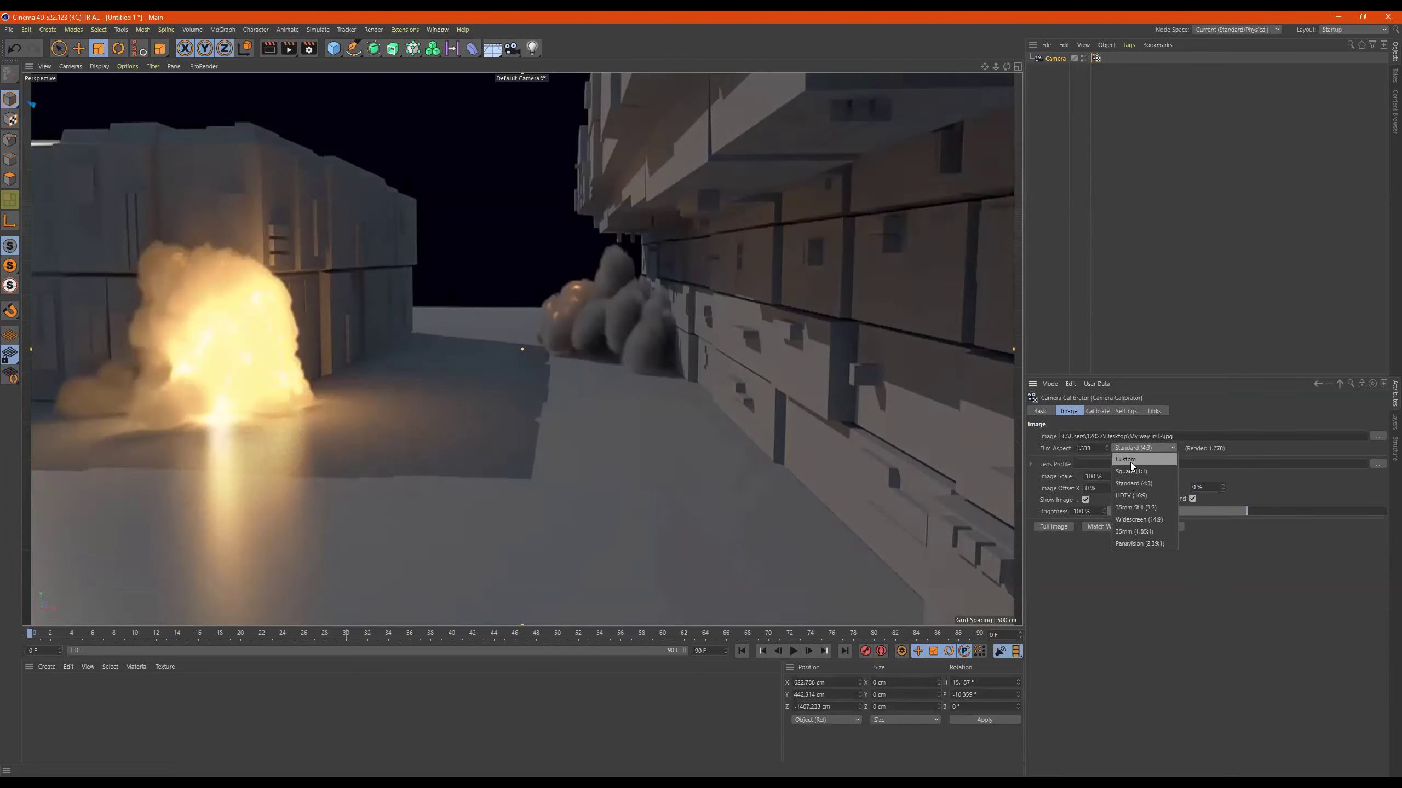
click(1131, 495)
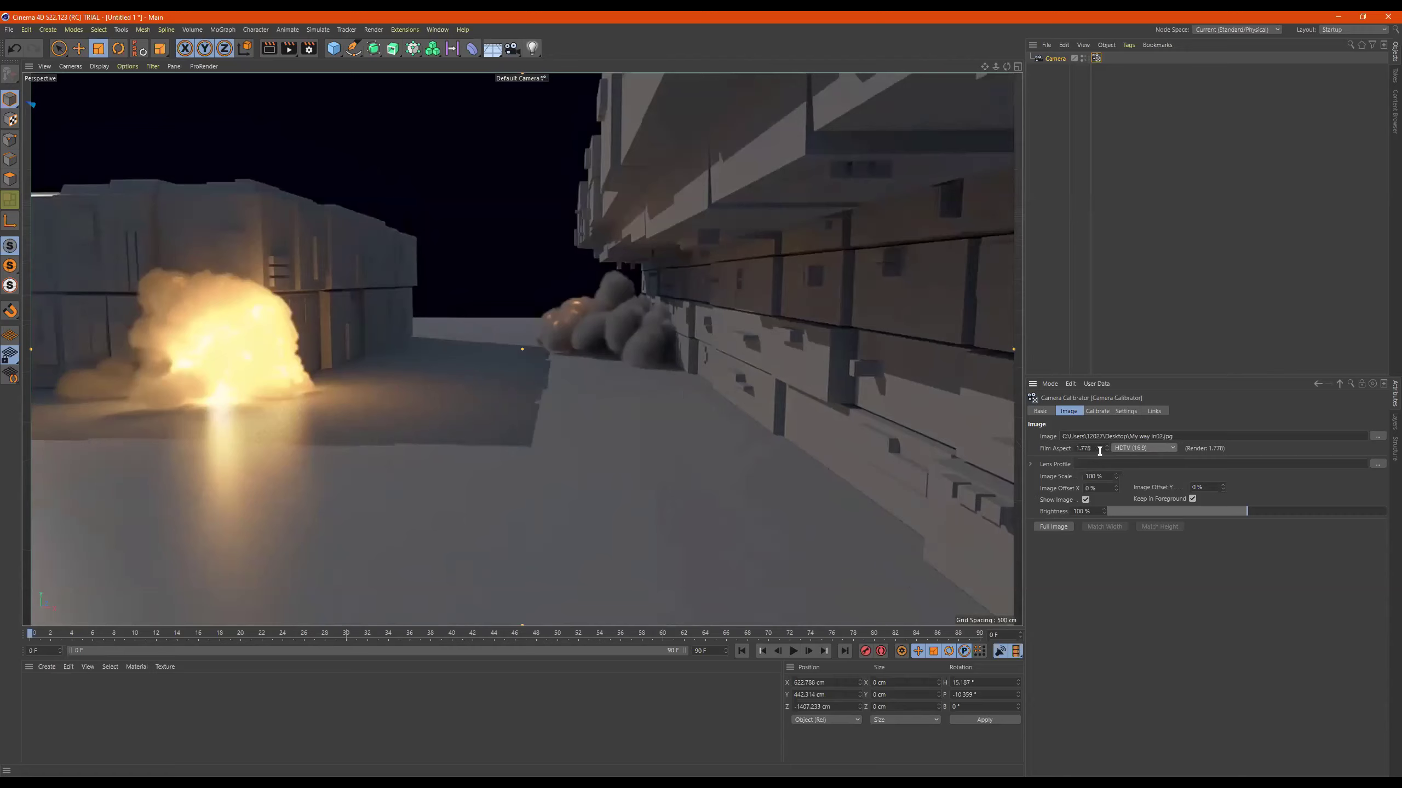
click(1129, 449)
click(1139, 520)
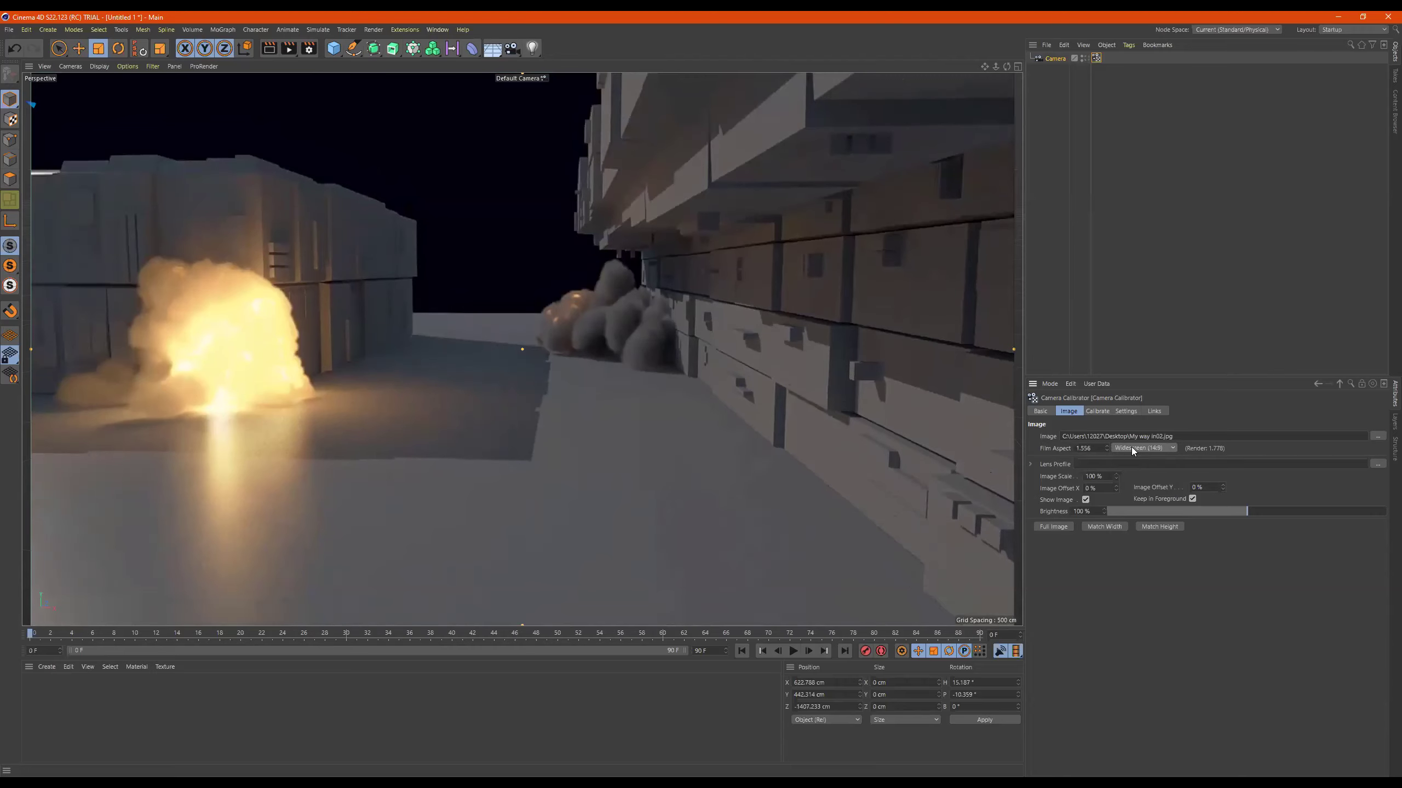
click(1131, 451)
click(1143, 520)
click(1144, 451)
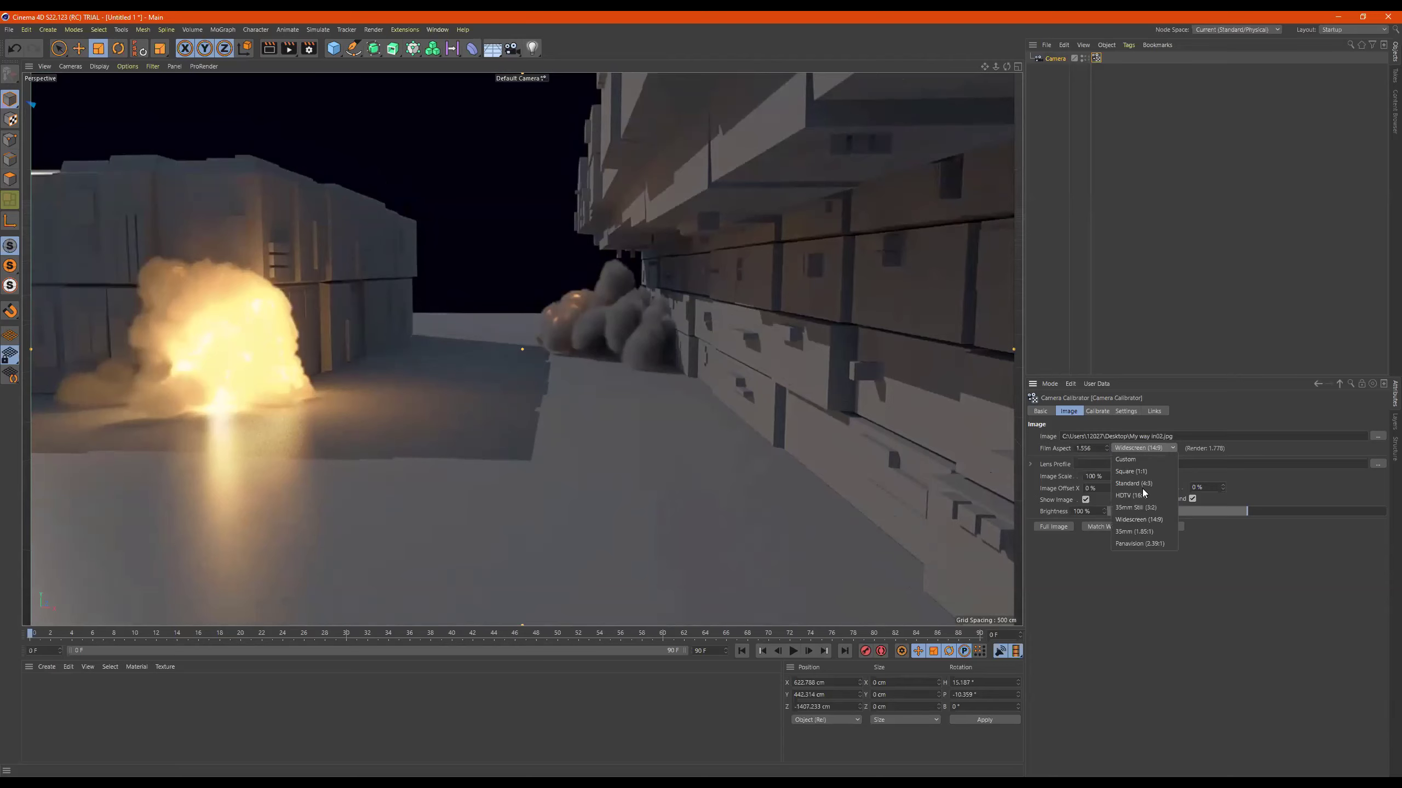
click(1141, 544)
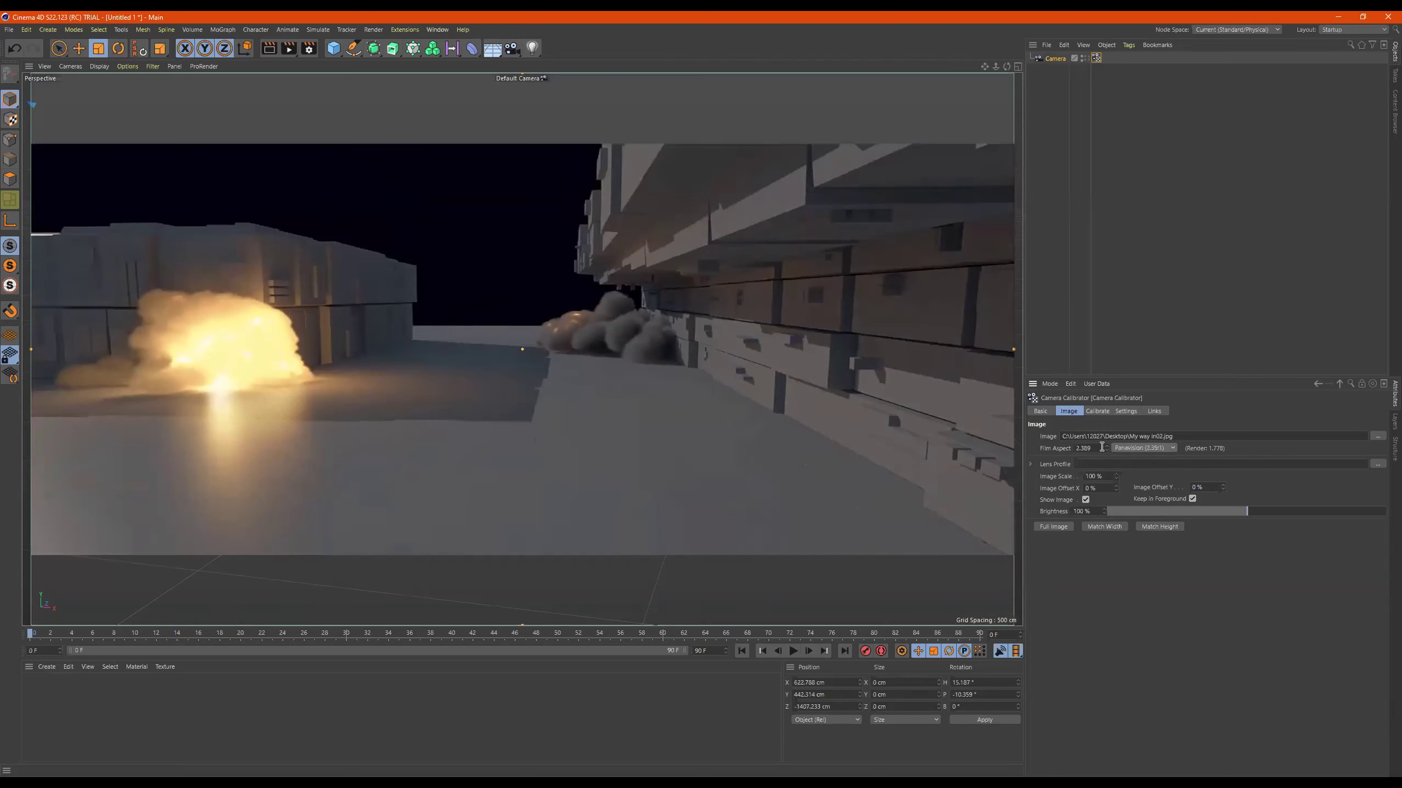
drag(1106, 448, 915, 402)
Copy the calibration image's file path and delete the Camera Calibrator tag from the camera
key(ctrl+c)
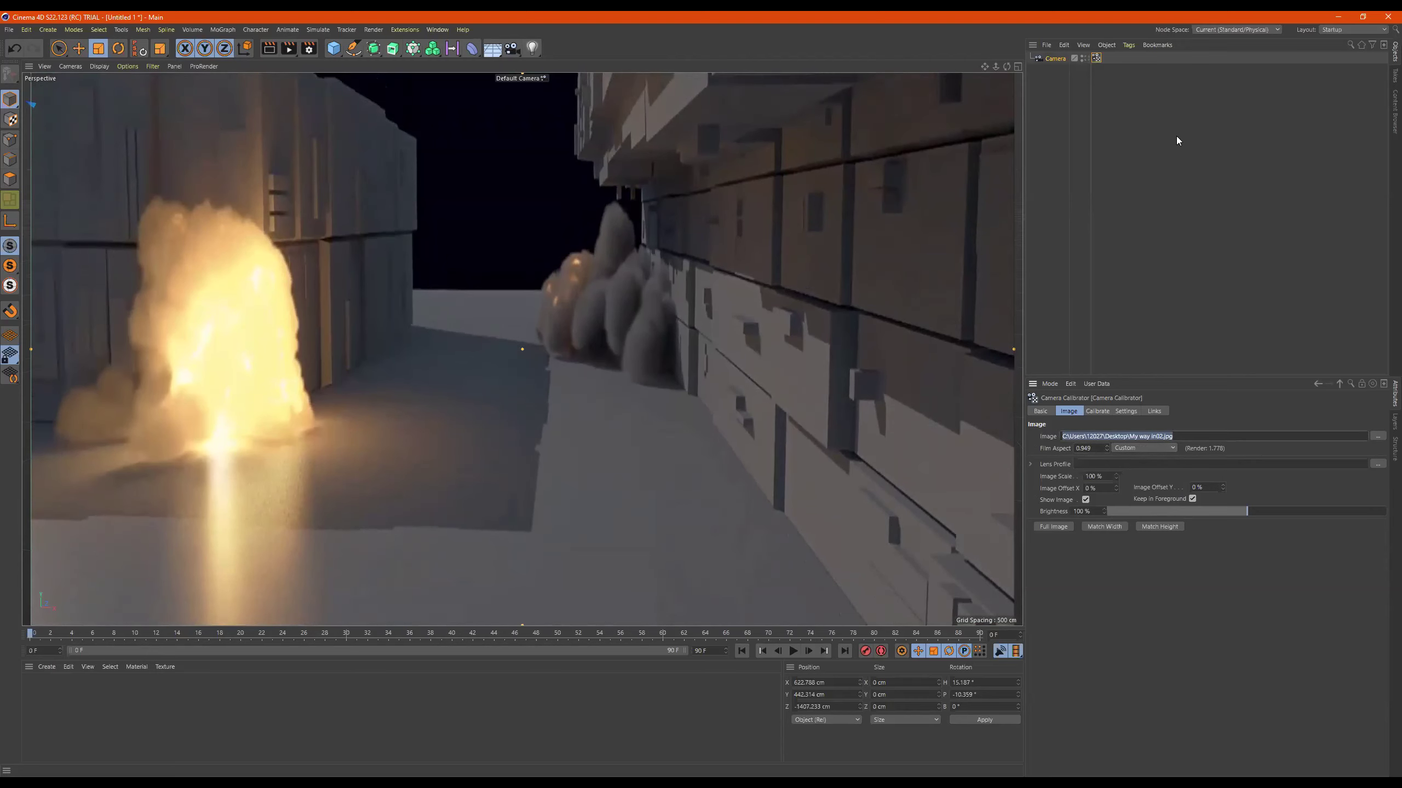
click(1096, 57)
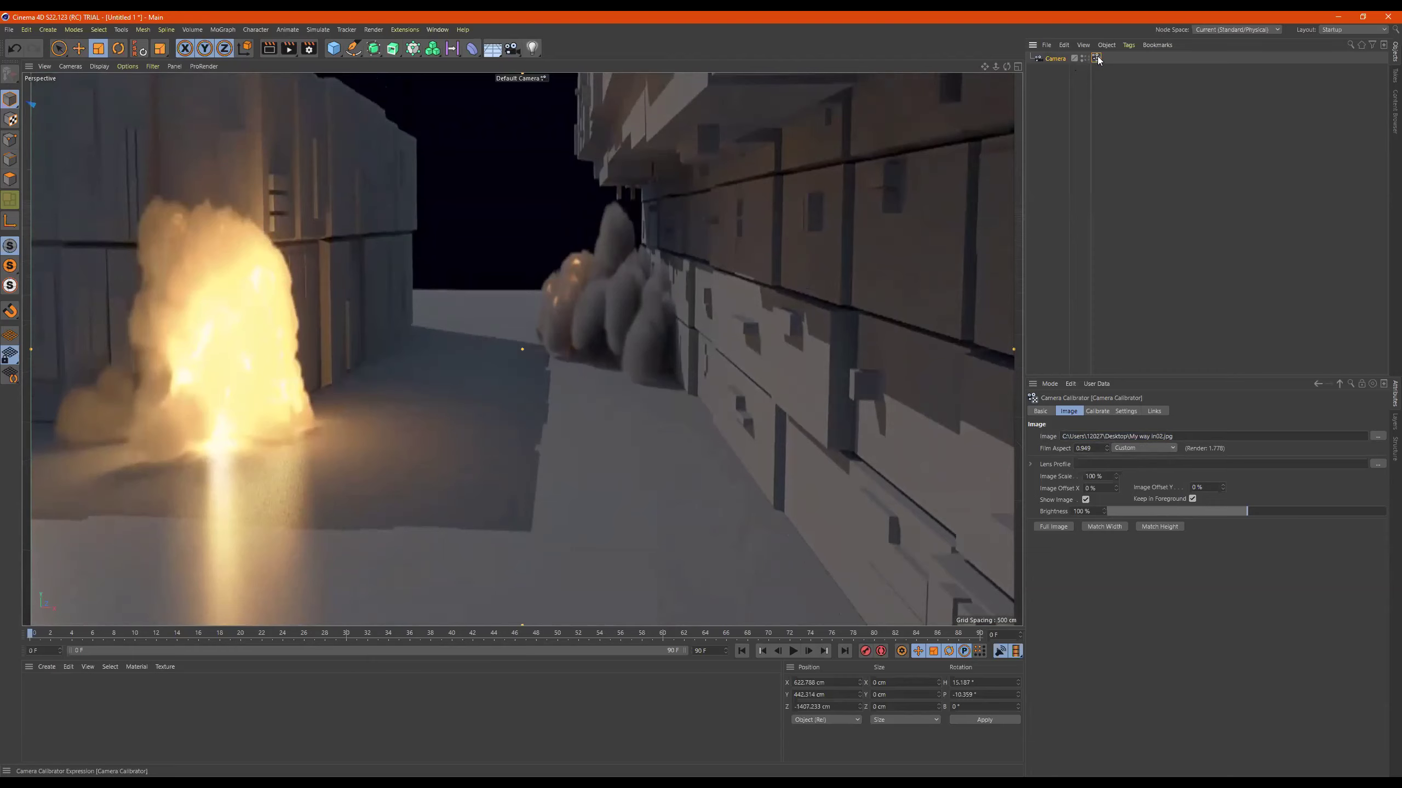
key(Delete)
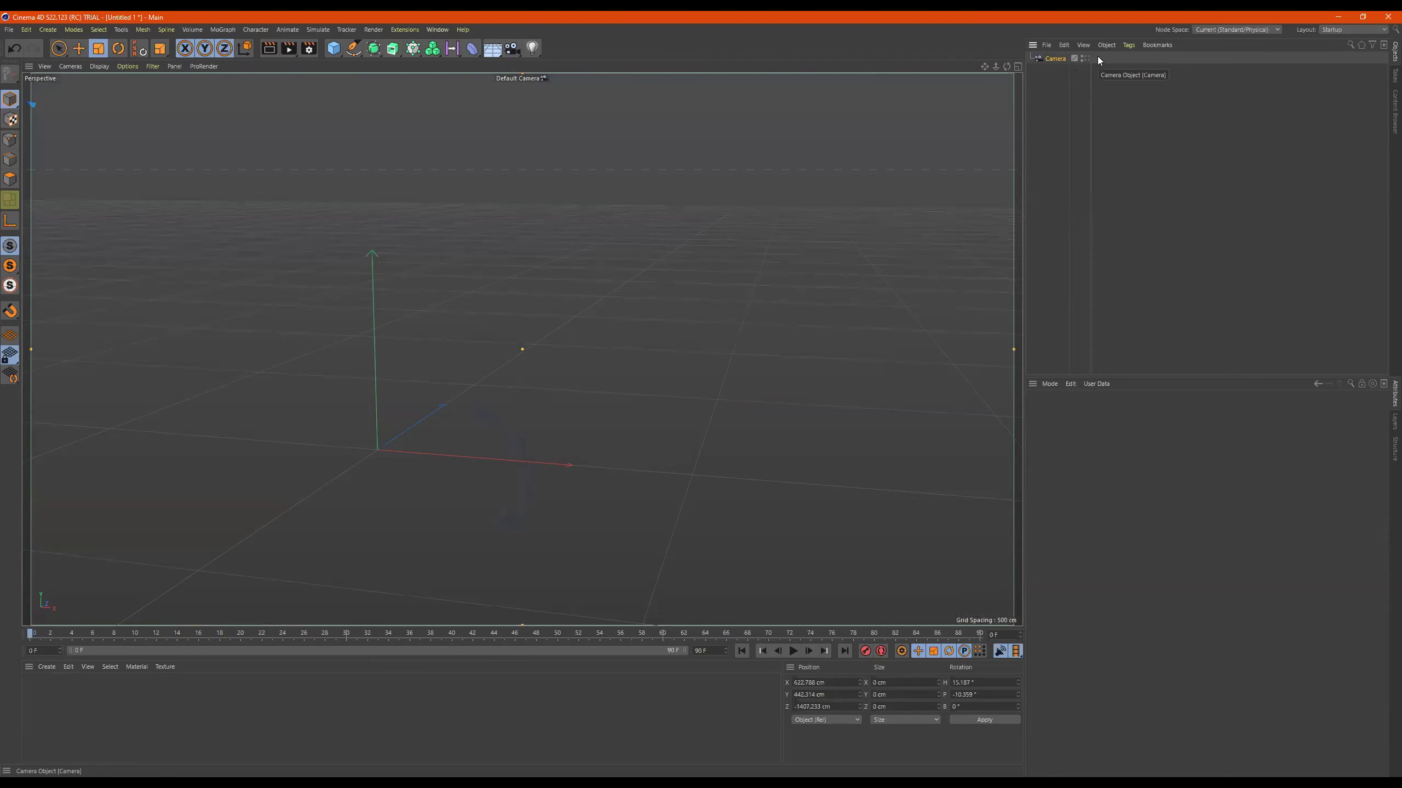
Attach a new Camera Calibrator tag to the camera and paste the copied file path as its image
click(1046, 45)
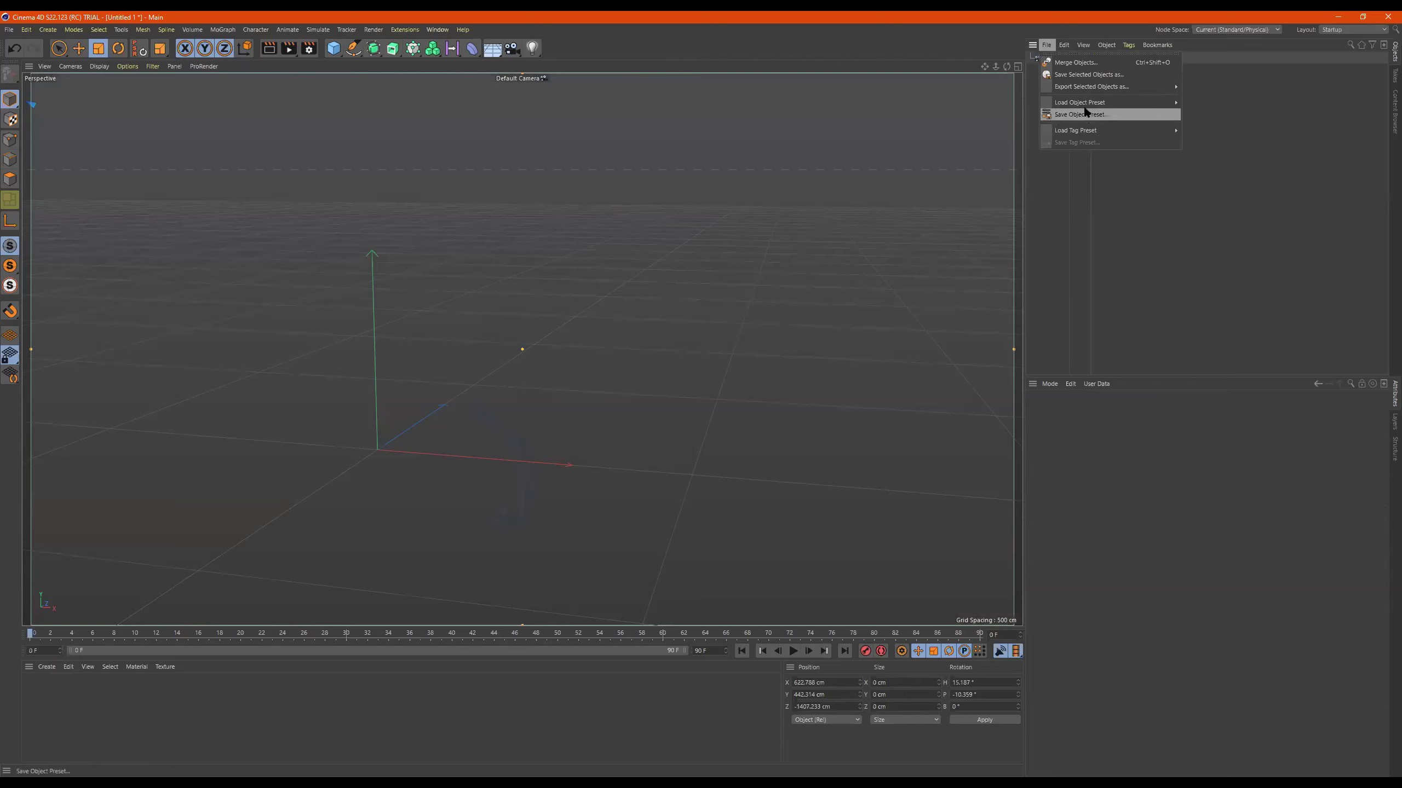
click(1127, 45)
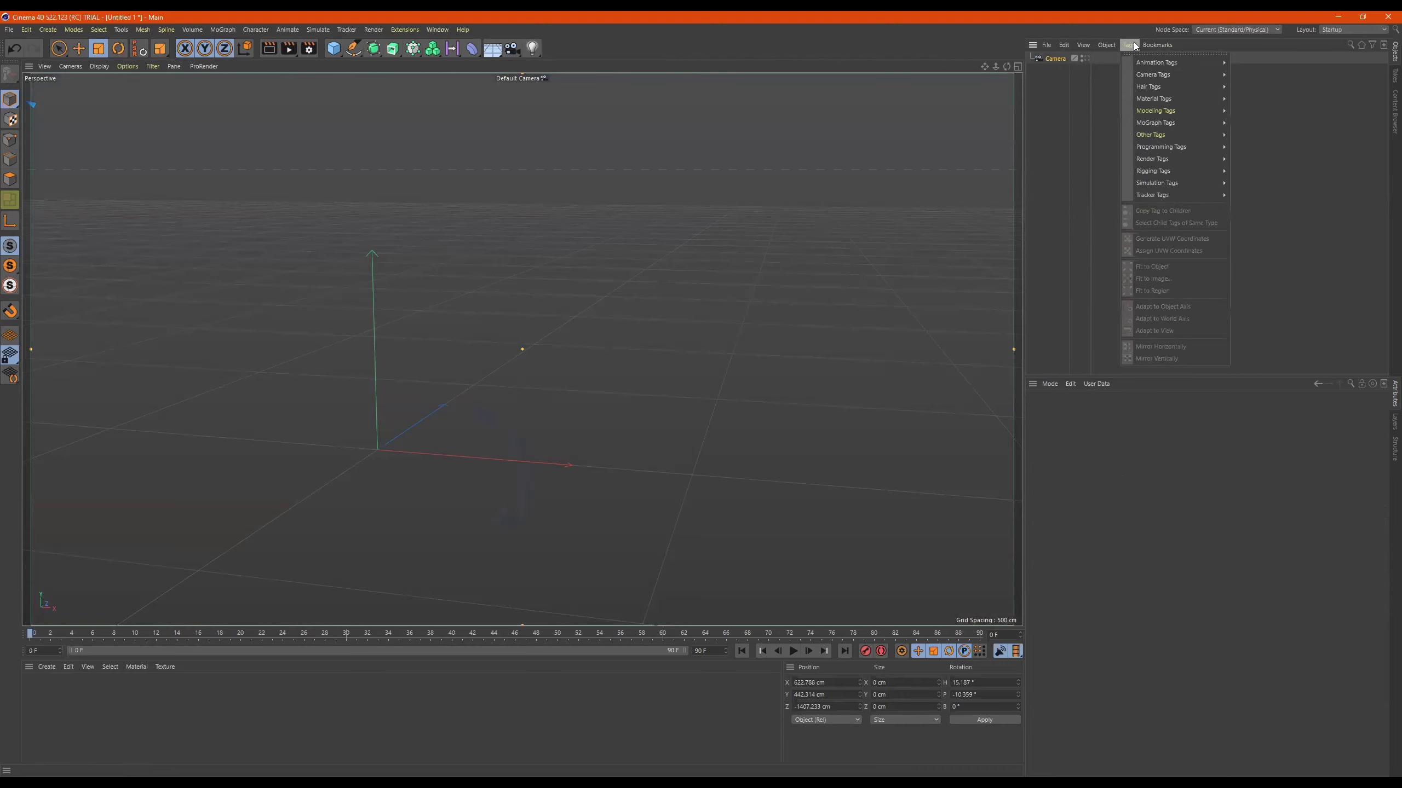
mouse_move(1197, 196)
click(1258, 195)
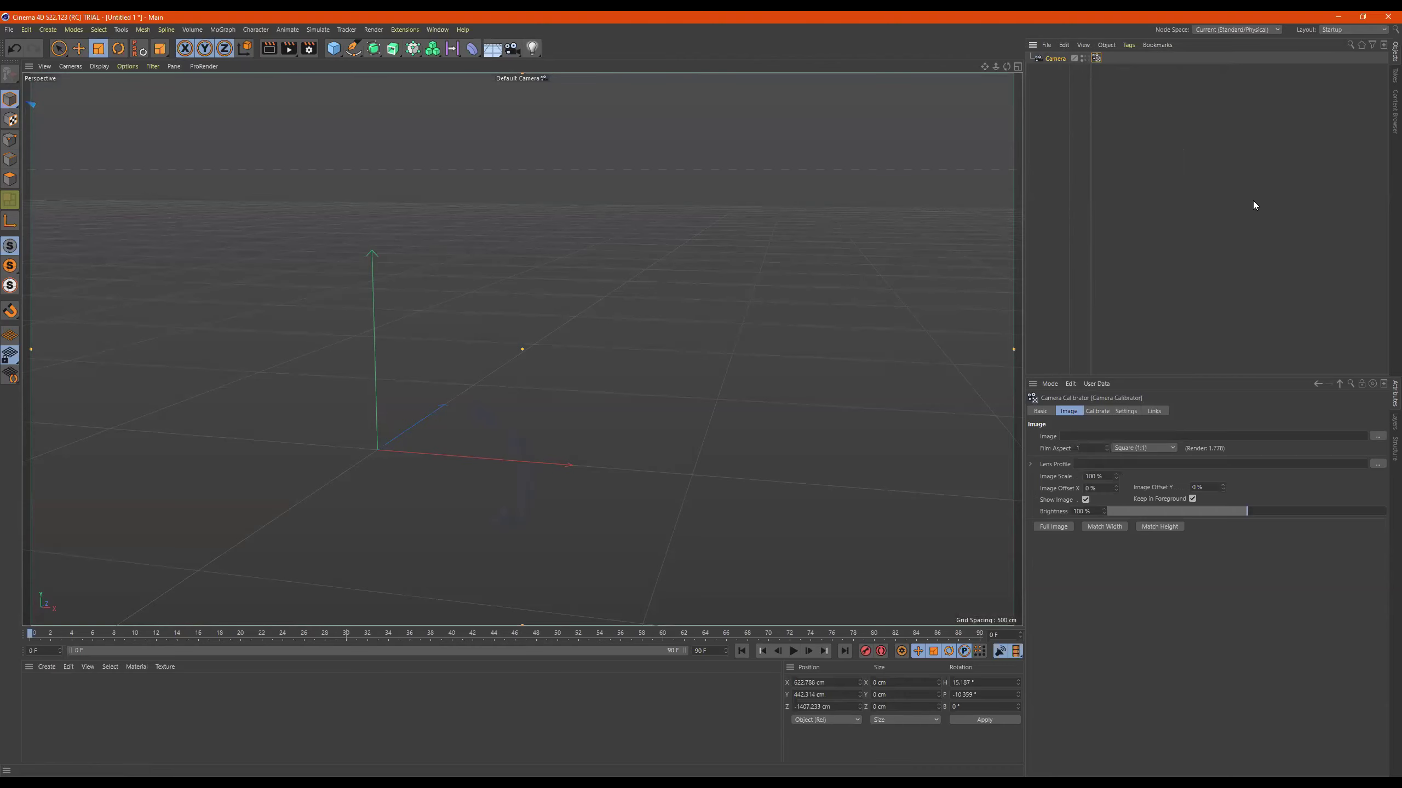
click(1148, 435)
key(ctrl+v)
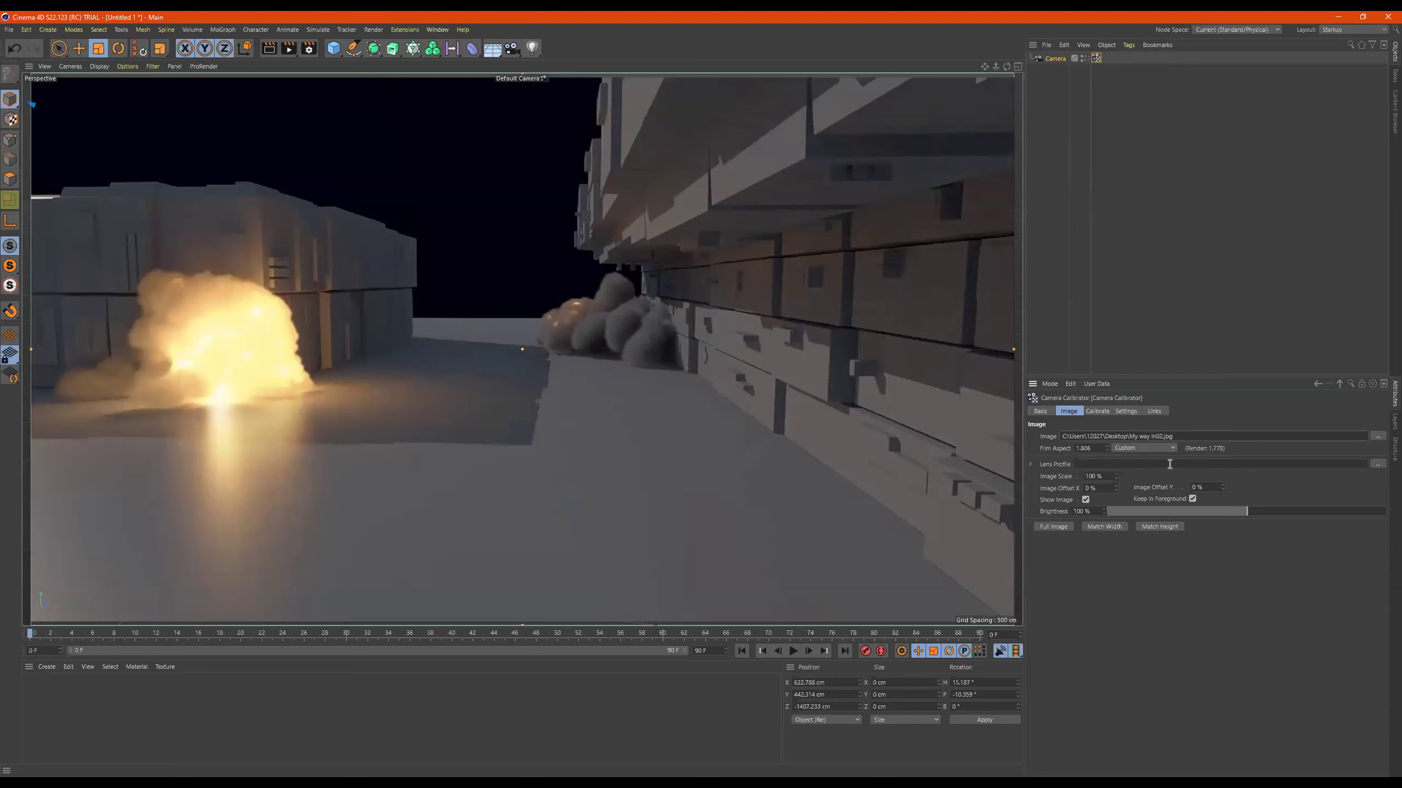
mouse_move(1245, 512)
mouse_down()
mouse_move(1192, 512)
mouse_move(1248, 511)
mouse_move(1194, 515)
mouse_move(1249, 524)
mouse_up()
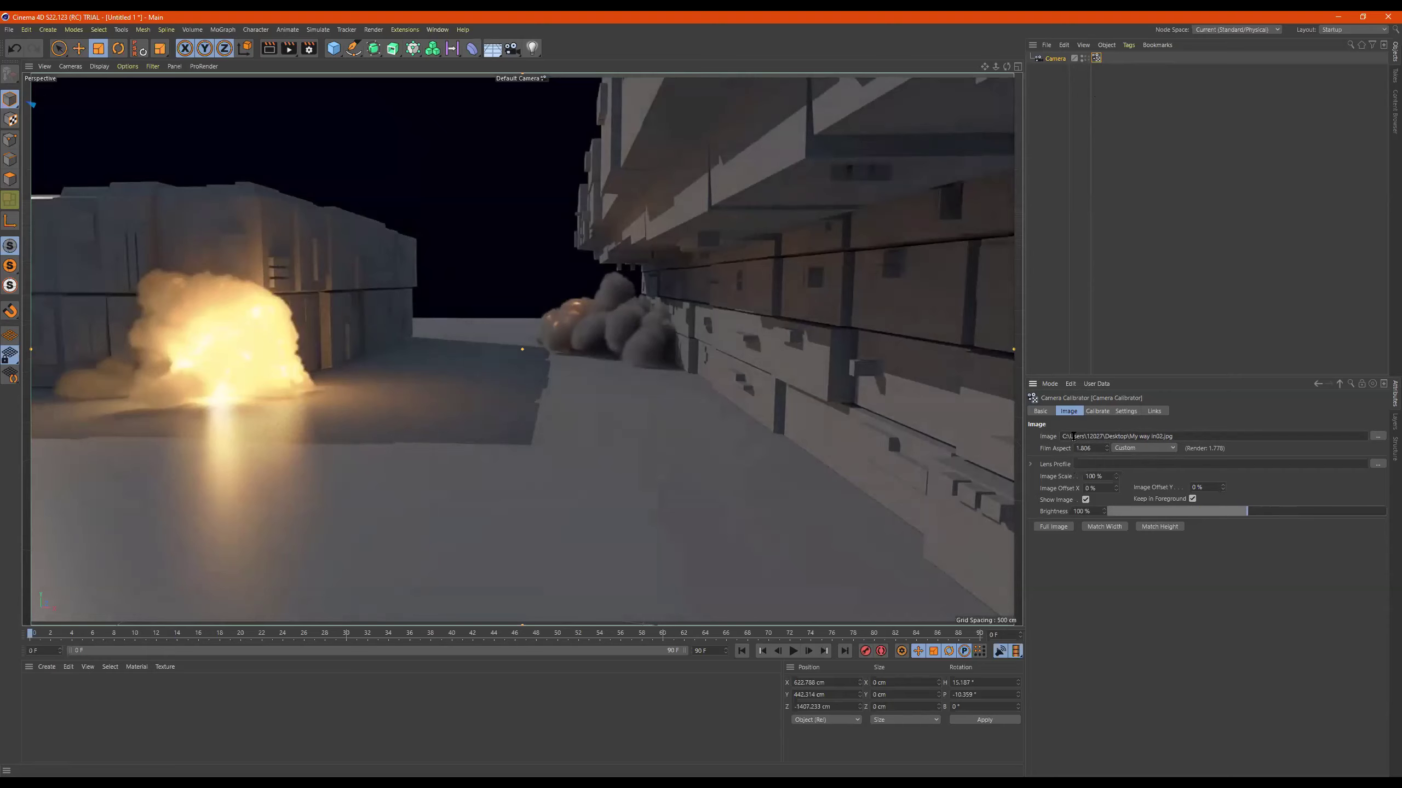
Add a calibration line and align it with the ground edge of the building behind the large explosion
click(1097, 412)
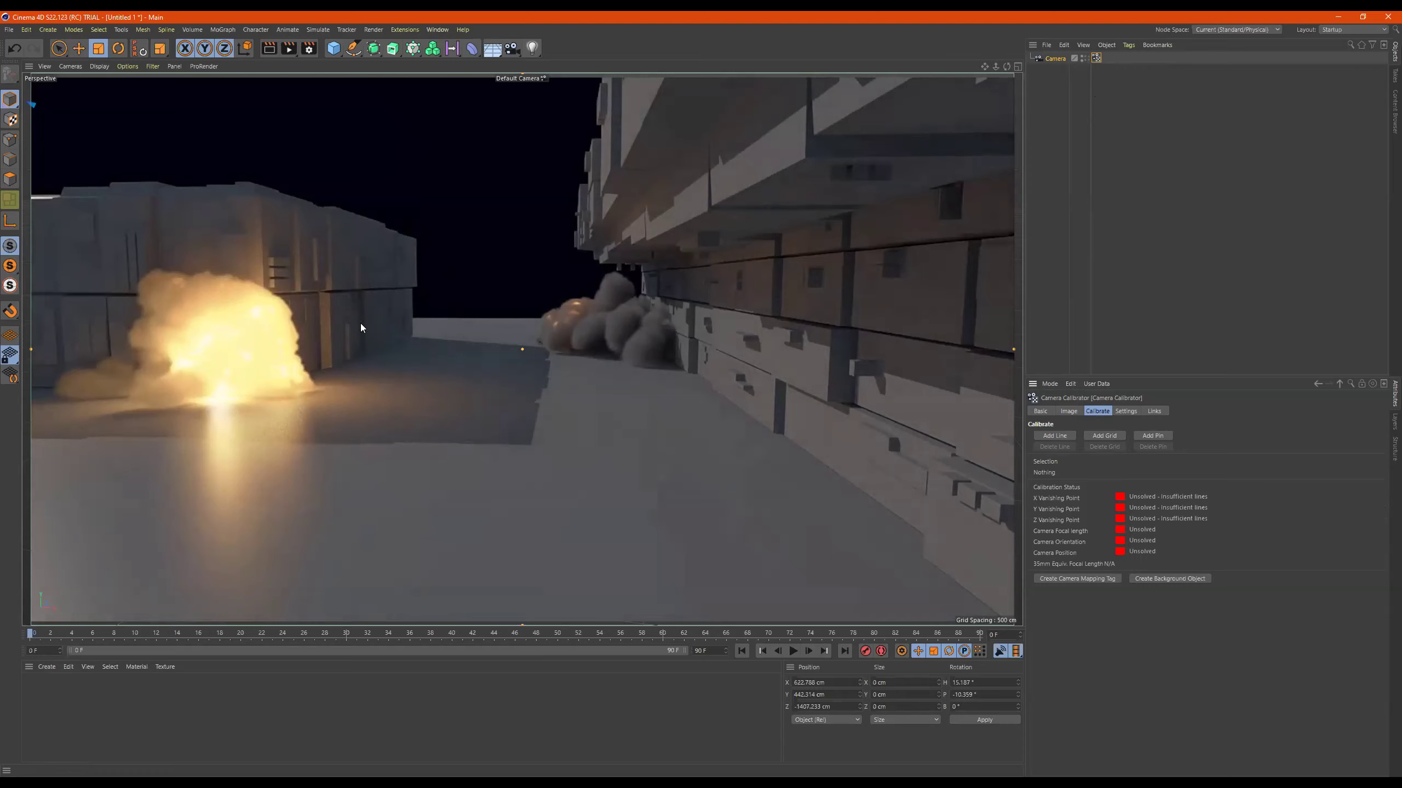
click(1053, 438)
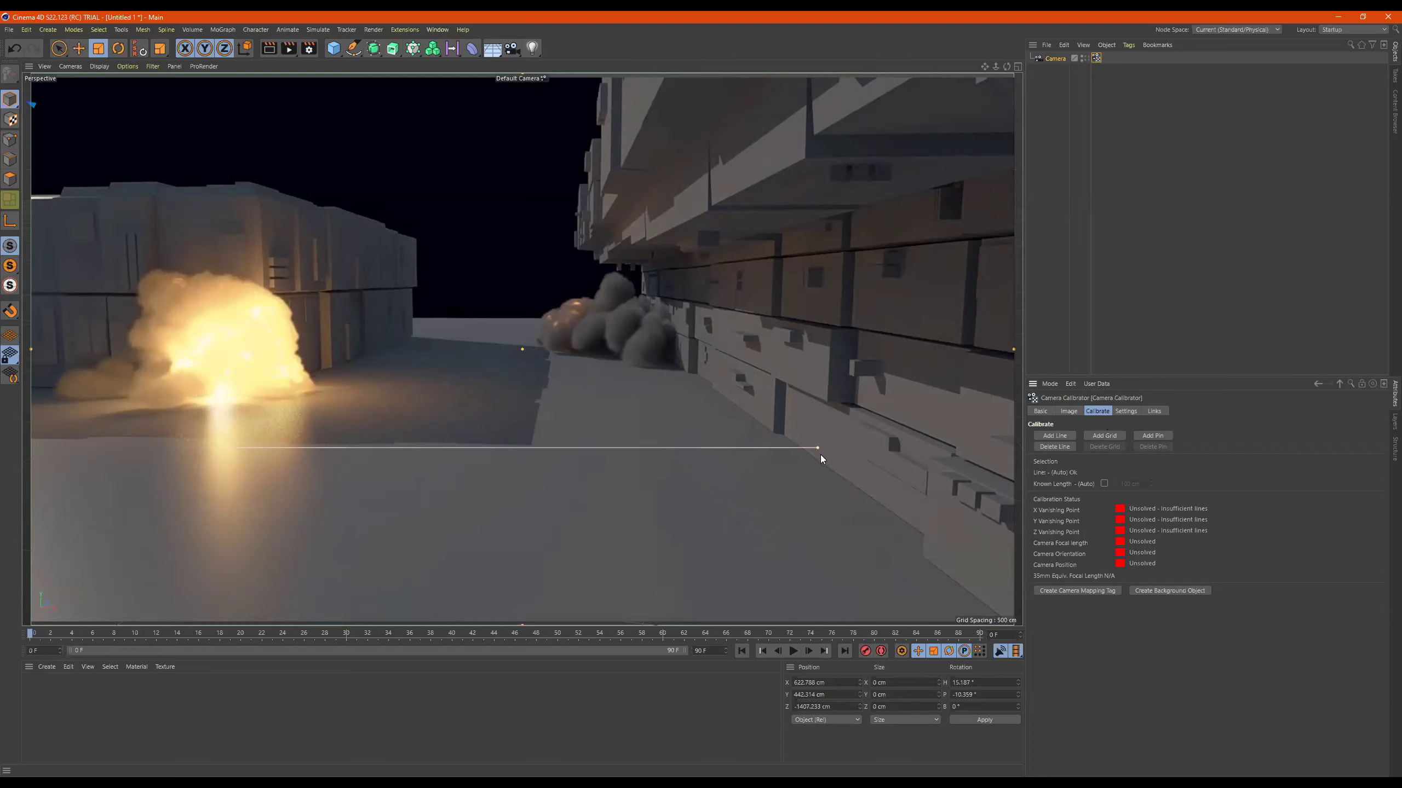
drag(818, 448, 412, 318)
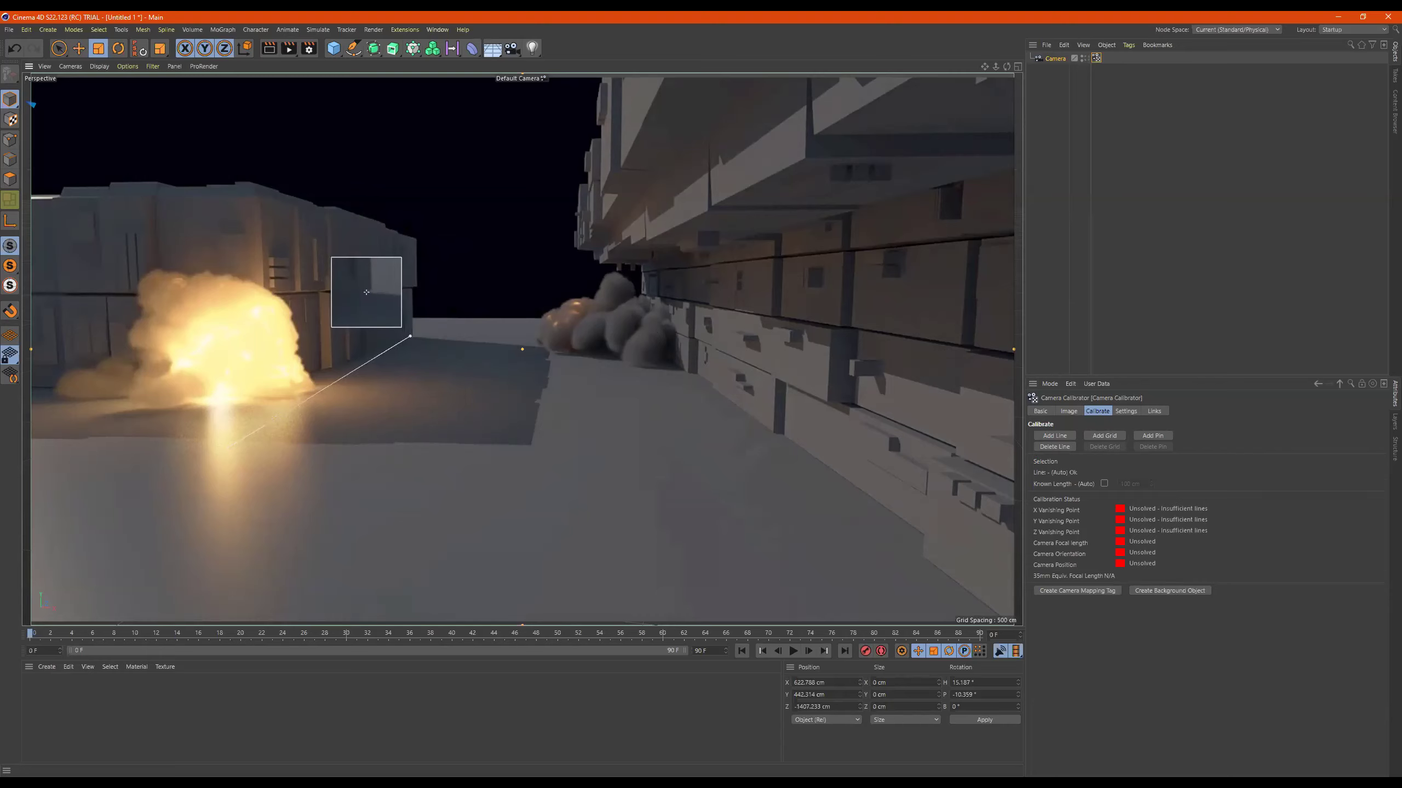
drag(410, 336, 410, 335)
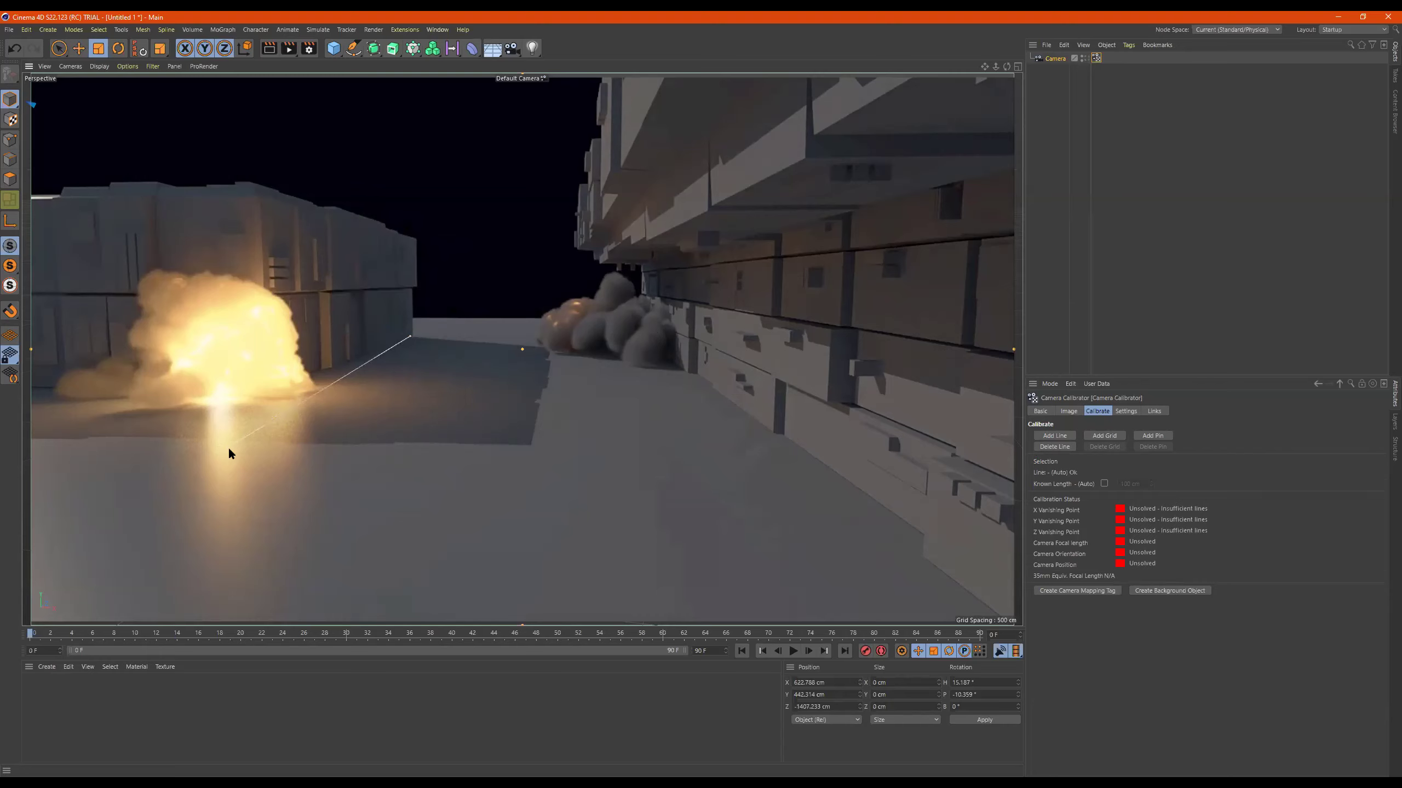
drag(168, 407, 167, 408)
drag(165, 447, 87, 461)
Add a calibration line and align it with the ground edge of the long wall beneath the overhanging building
click(1065, 437)
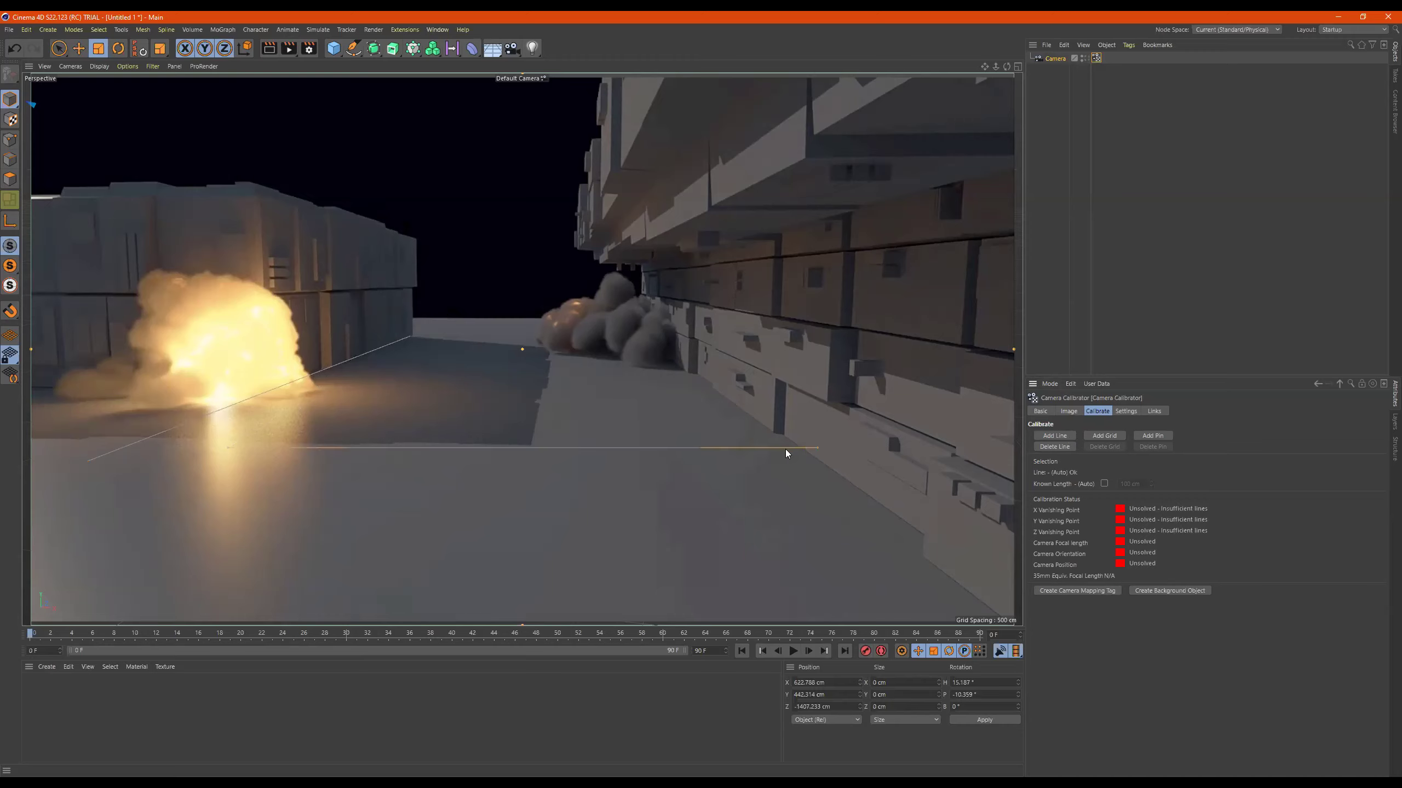
drag(819, 448, 923, 535)
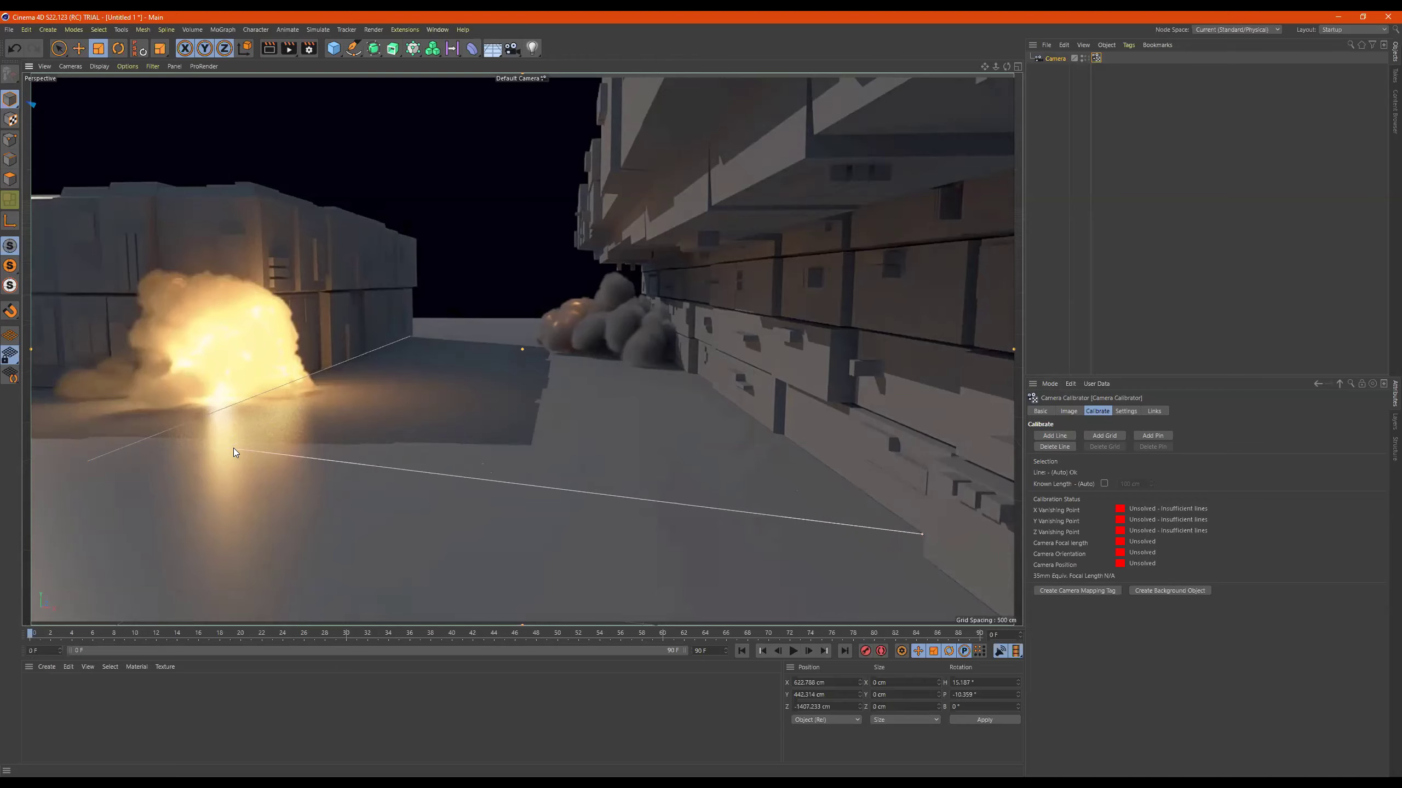
drag(235, 450, 684, 365)
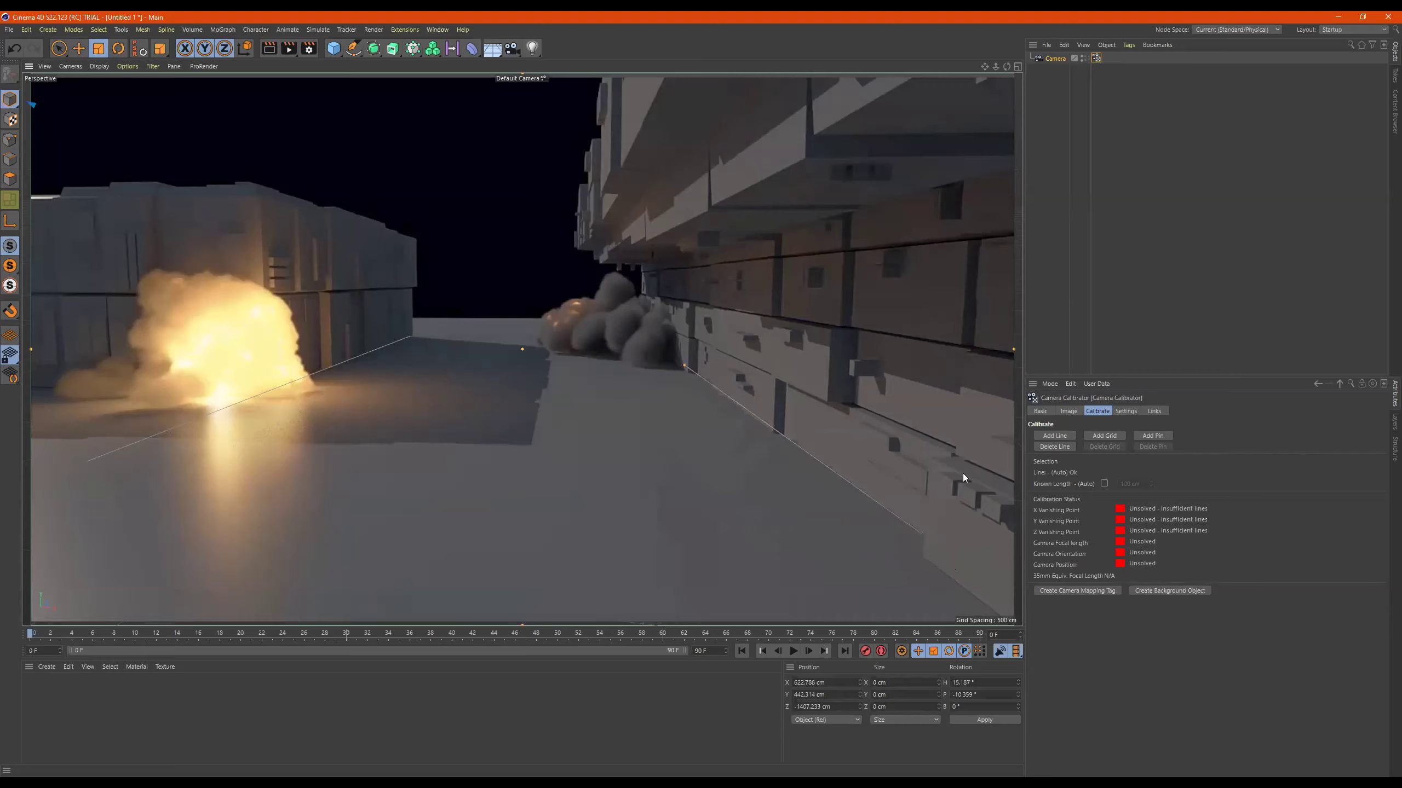
Add a third calibration line and fit it to the receding edge of the ground shadow in the middle of the image
click(1053, 436)
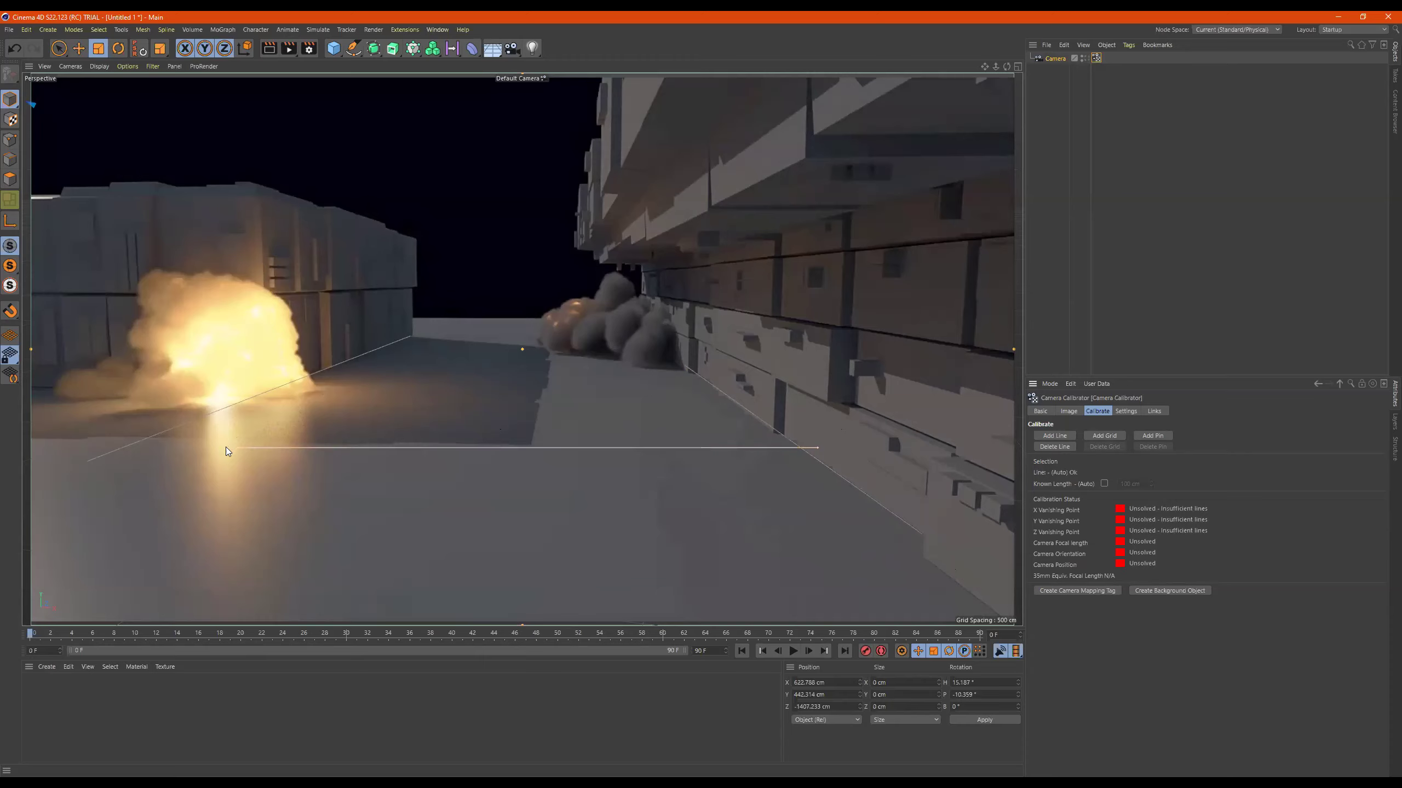
drag(225, 448, 534, 325)
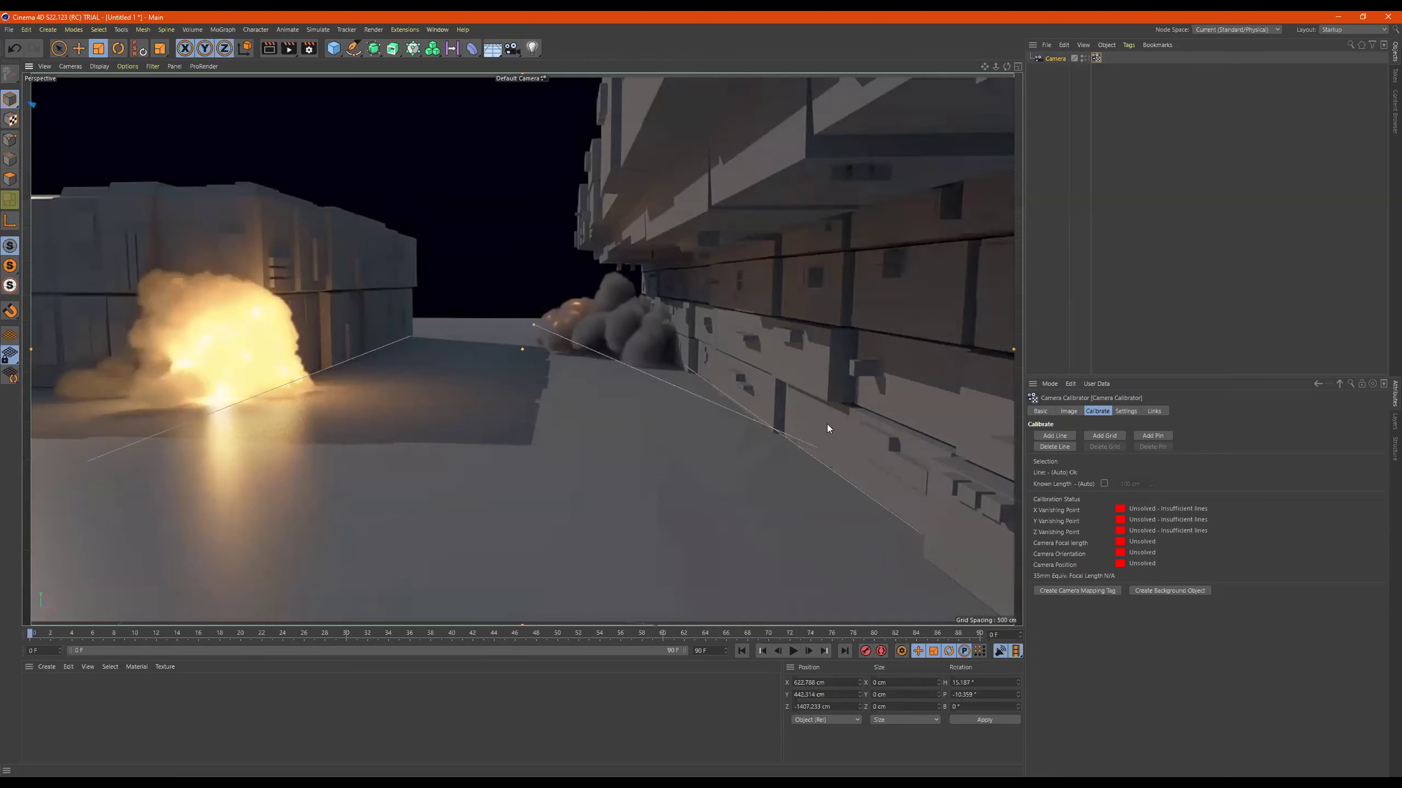
drag(819, 447, 523, 591)
drag(534, 321, 564, 326)
drag(525, 591, 497, 587)
drag(539, 543, 574, 401)
drag(562, 323, 547, 351)
Add a calibration line along the shadow's front edge, running across the ground to the foot of the long wall
click(1055, 436)
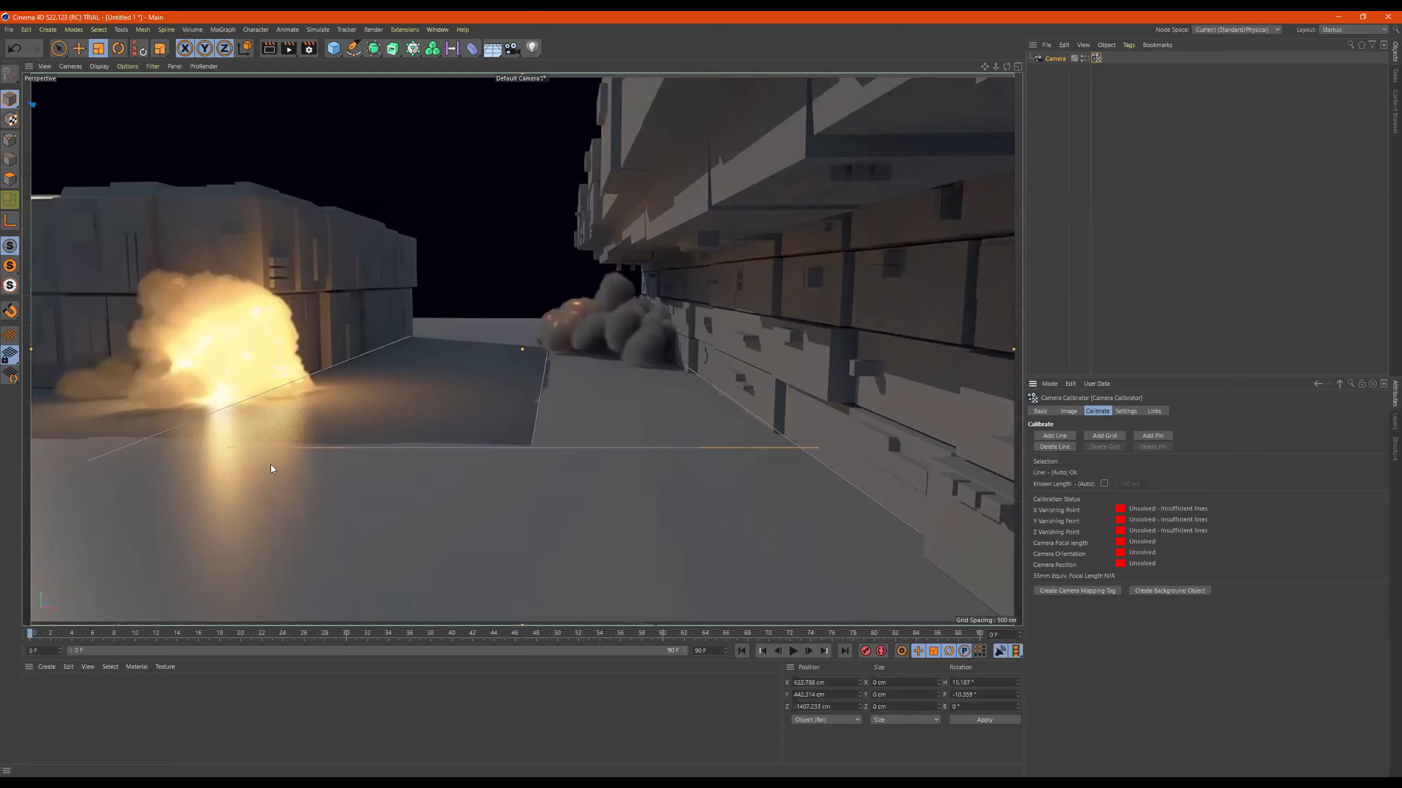
drag(224, 448, 89, 437)
drag(818, 448, 788, 450)
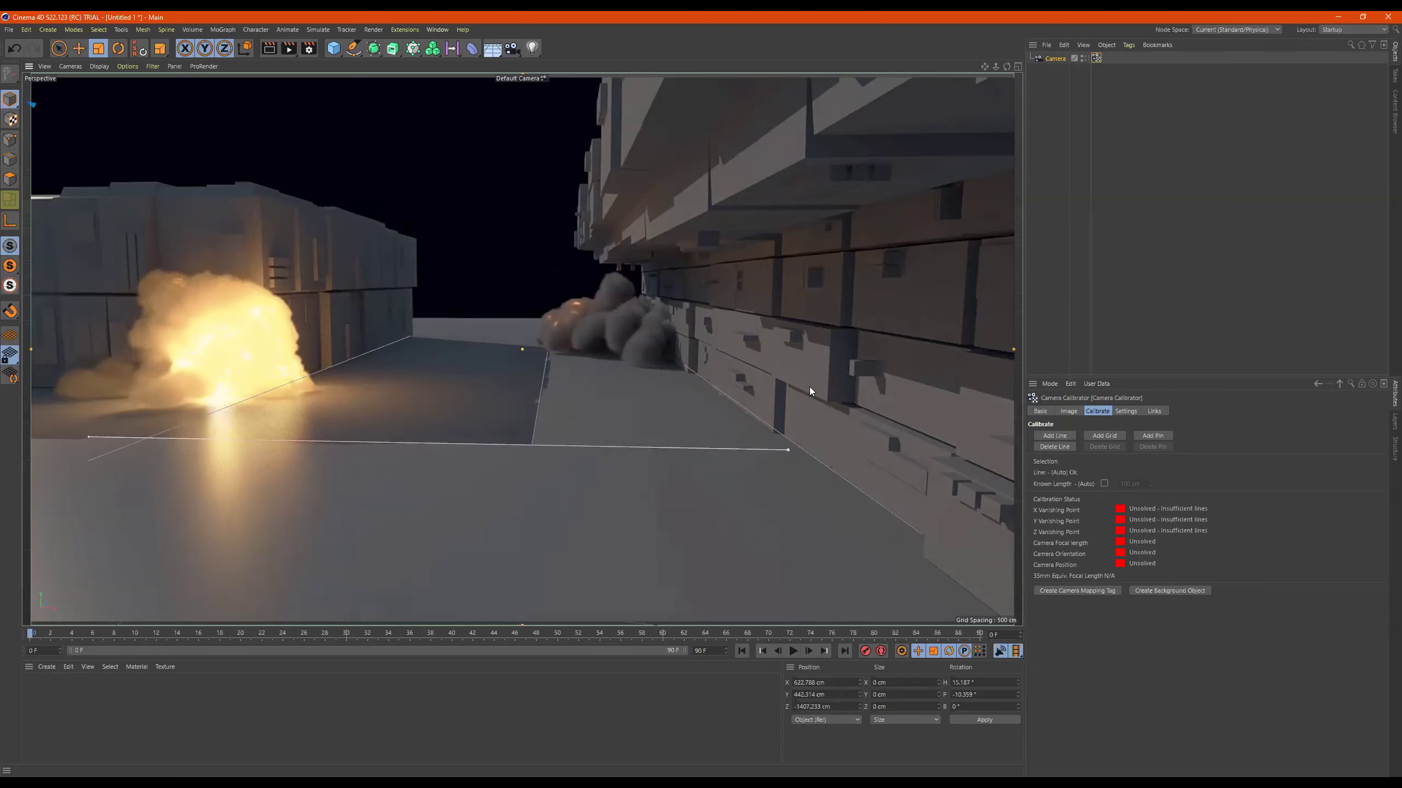
Add a calibration line and lay it along the far ground edge at the horizon, between the two buildings
click(1054, 436)
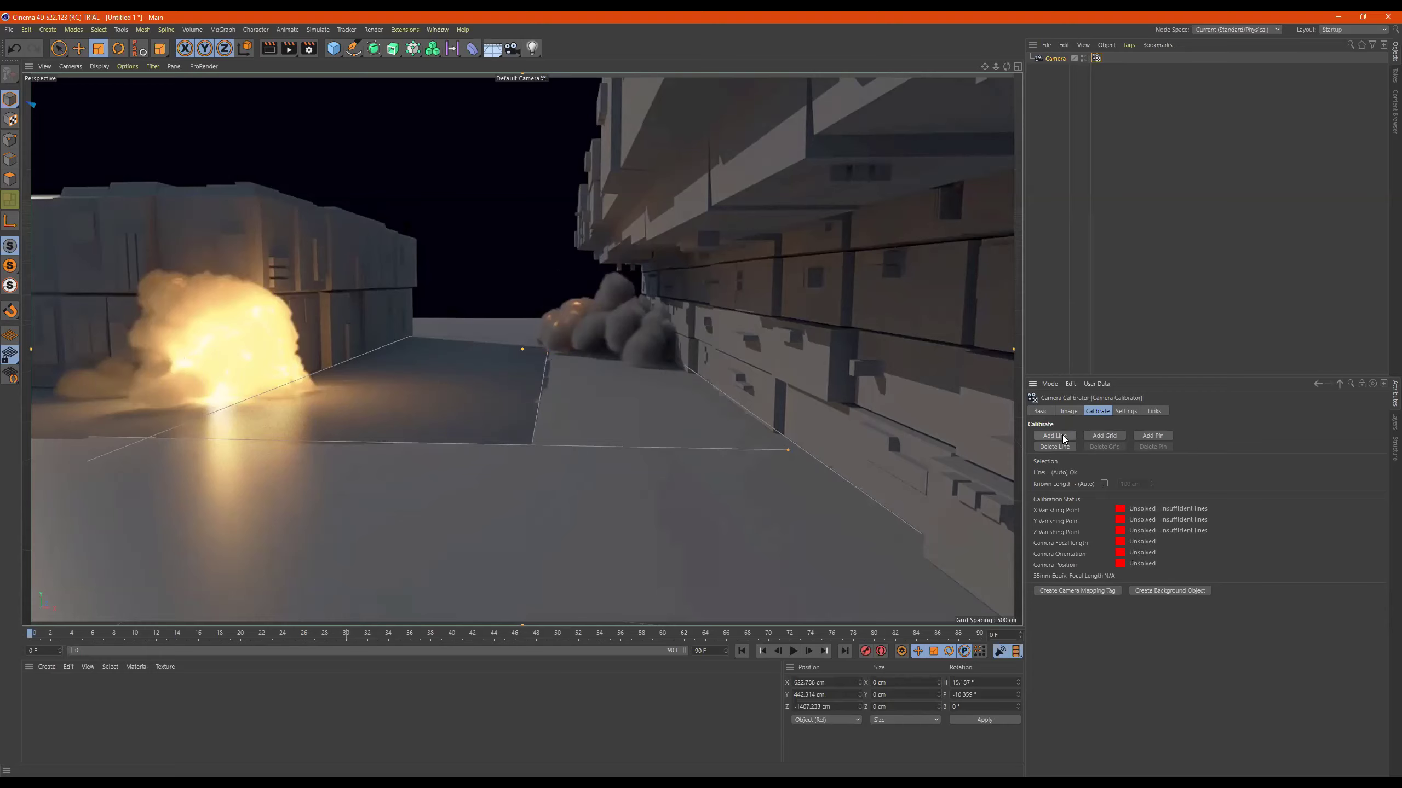
drag(817, 447, 412, 319)
drag(224, 447, 591, 317)
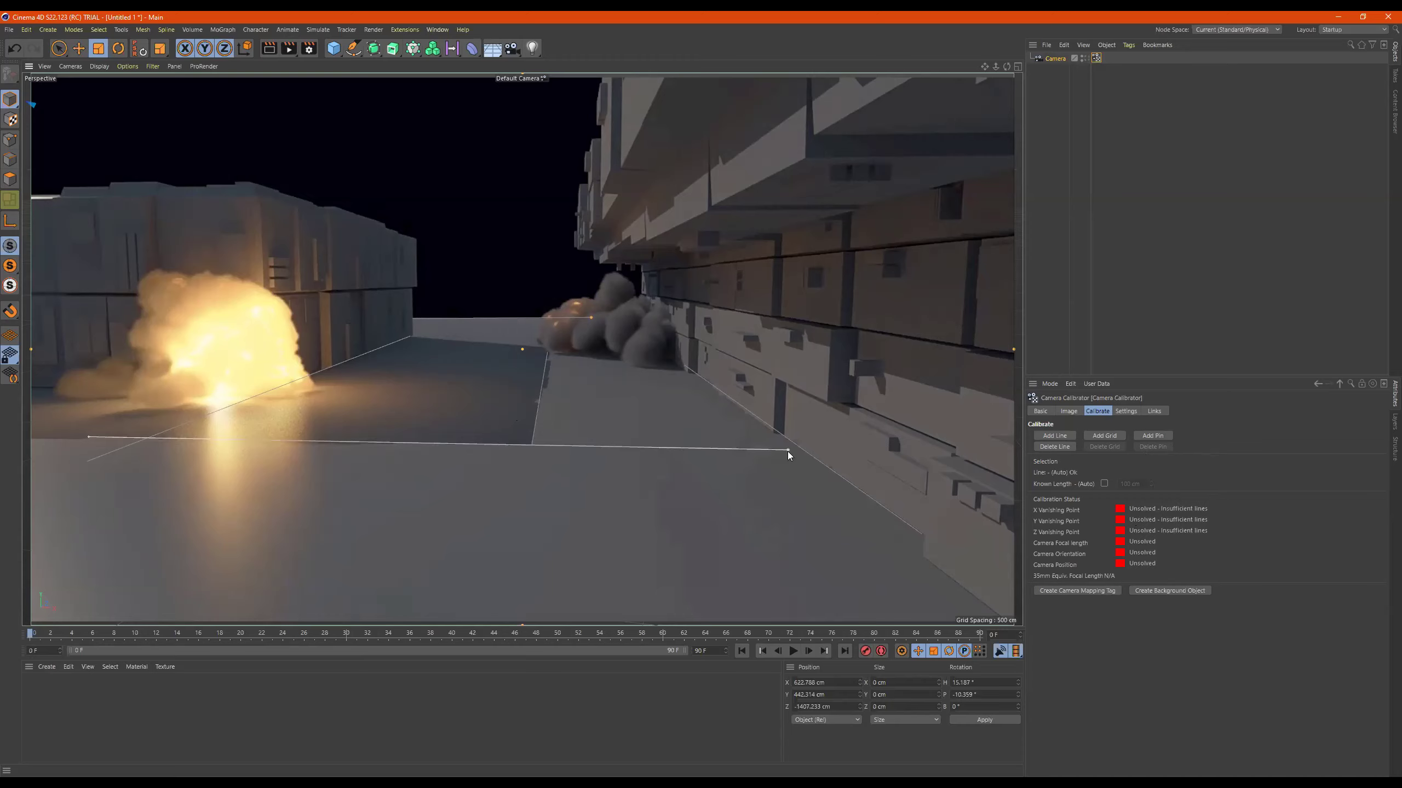
Stretch the front shadow line from the image edge to the wall, and extend the explosion-side building line and middle shadow line to the horizon
drag(787, 450, 805, 450)
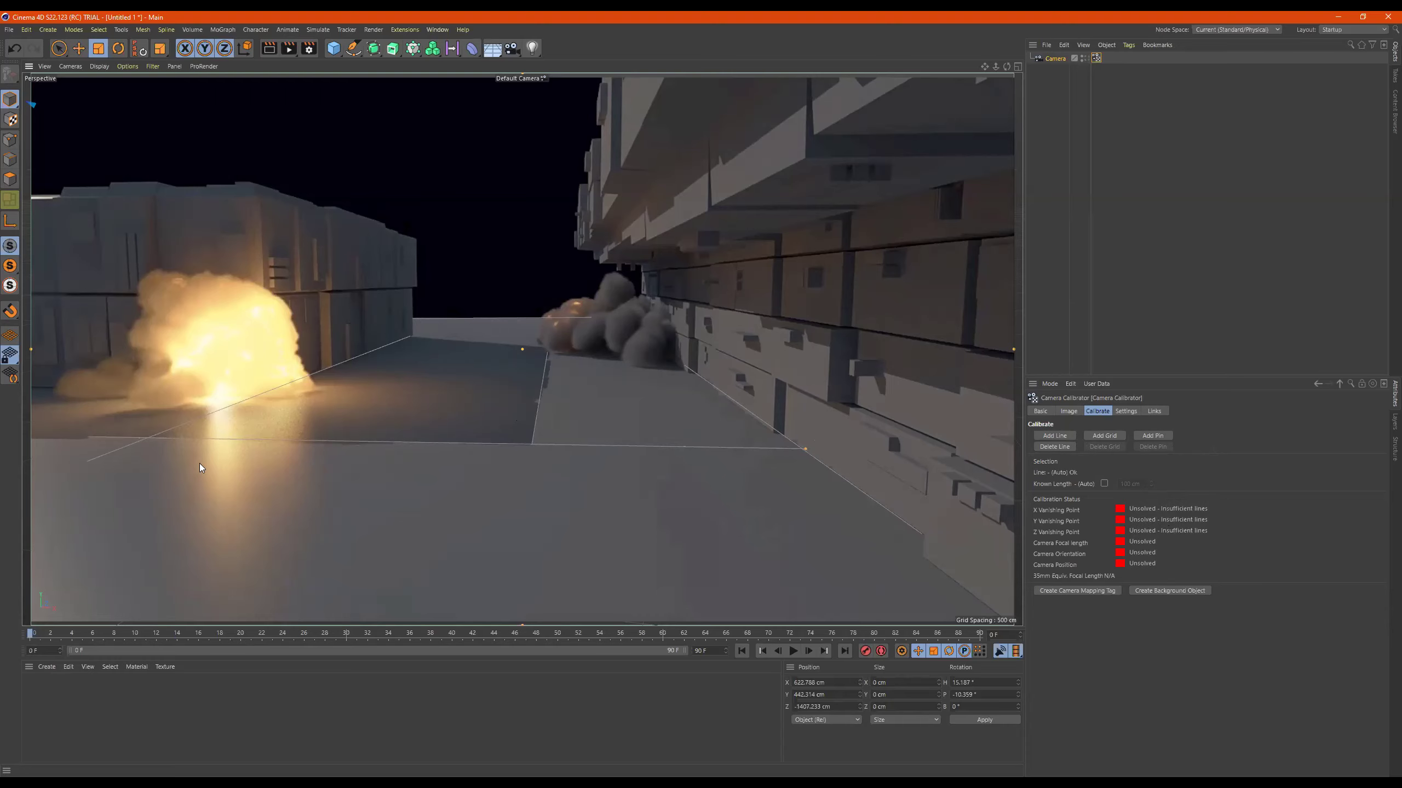
drag(85, 434, 25, 434)
drag(410, 336, 457, 316)
drag(549, 353, 550, 318)
Try to create a background object and a camera mapping tag before any axes are assigned to the calibration lines
click(1125, 411)
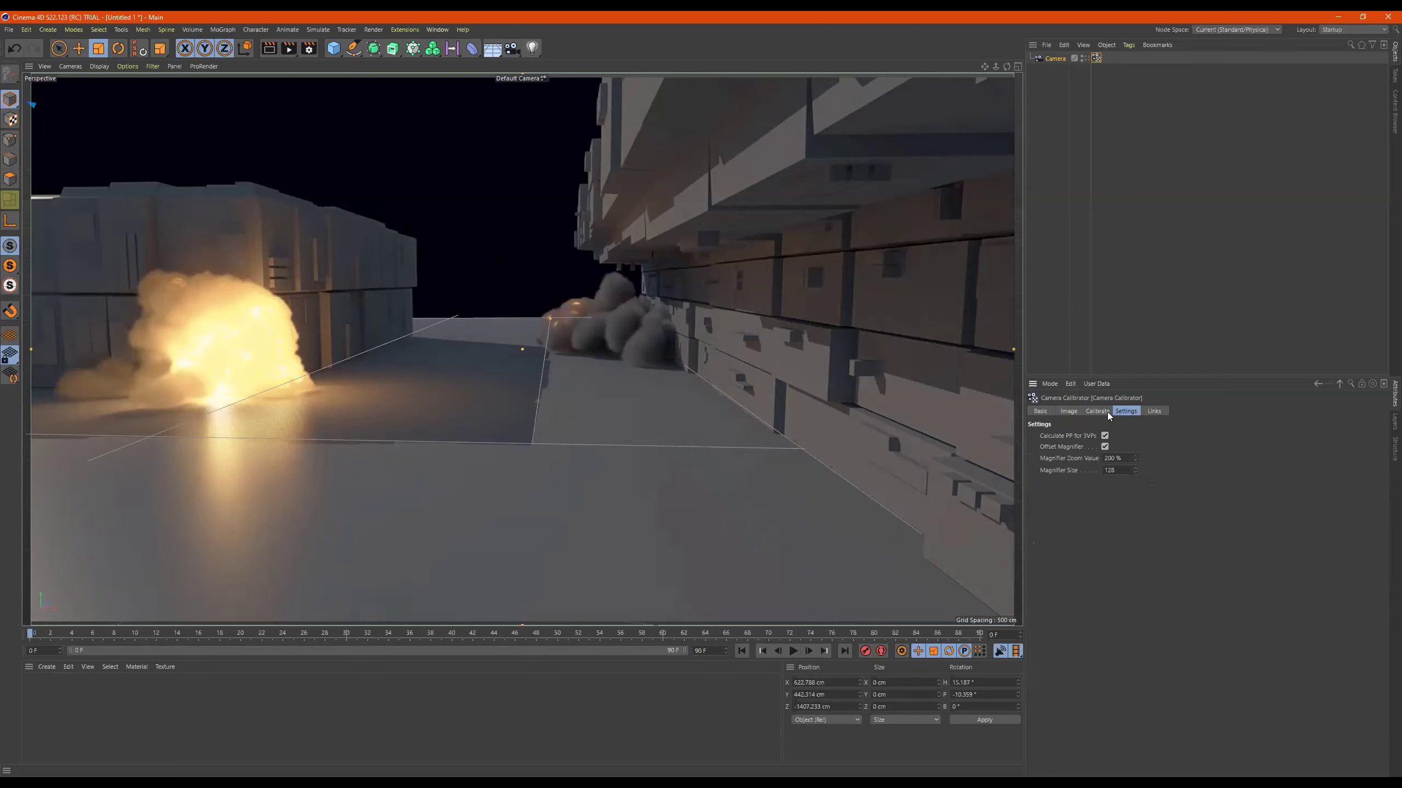
click(1098, 413)
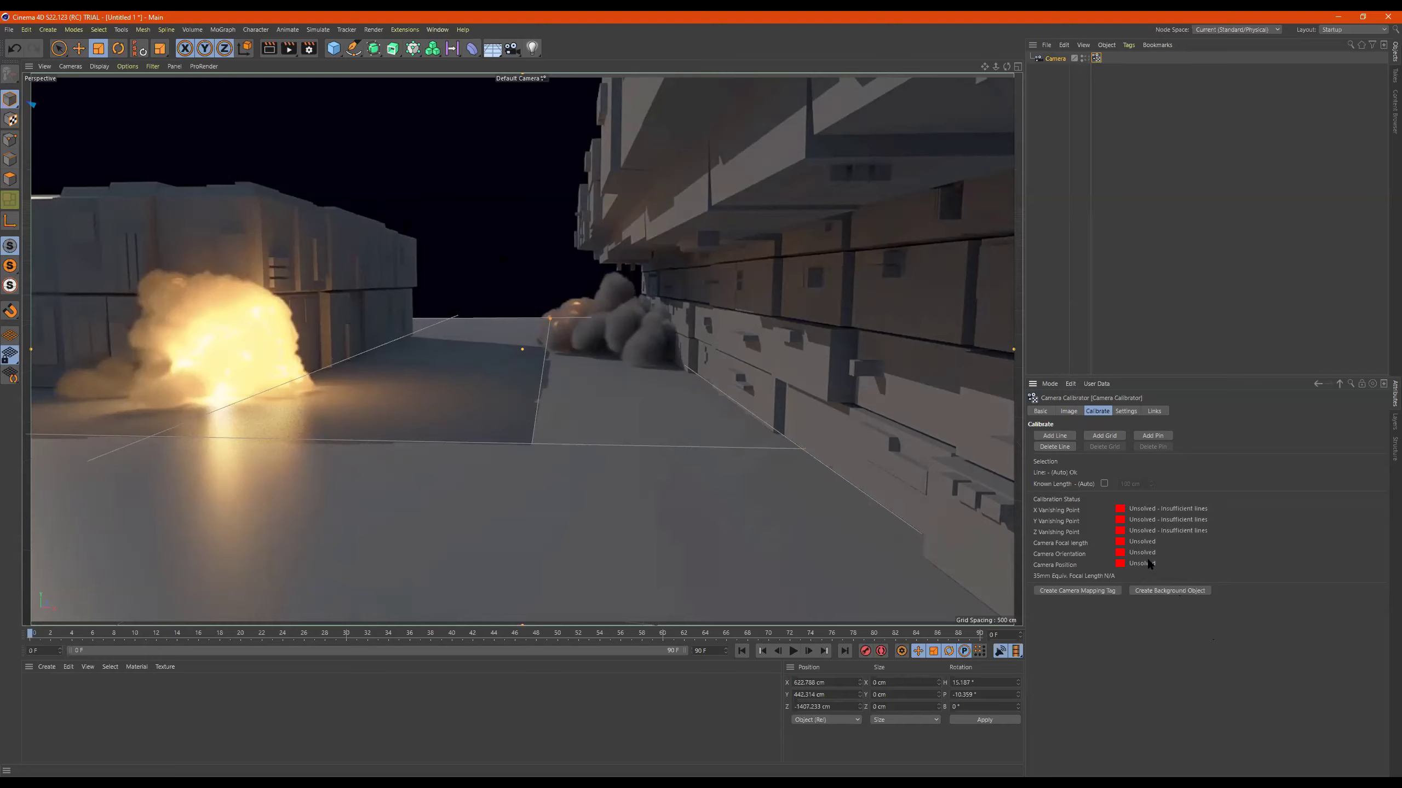
click(1165, 591)
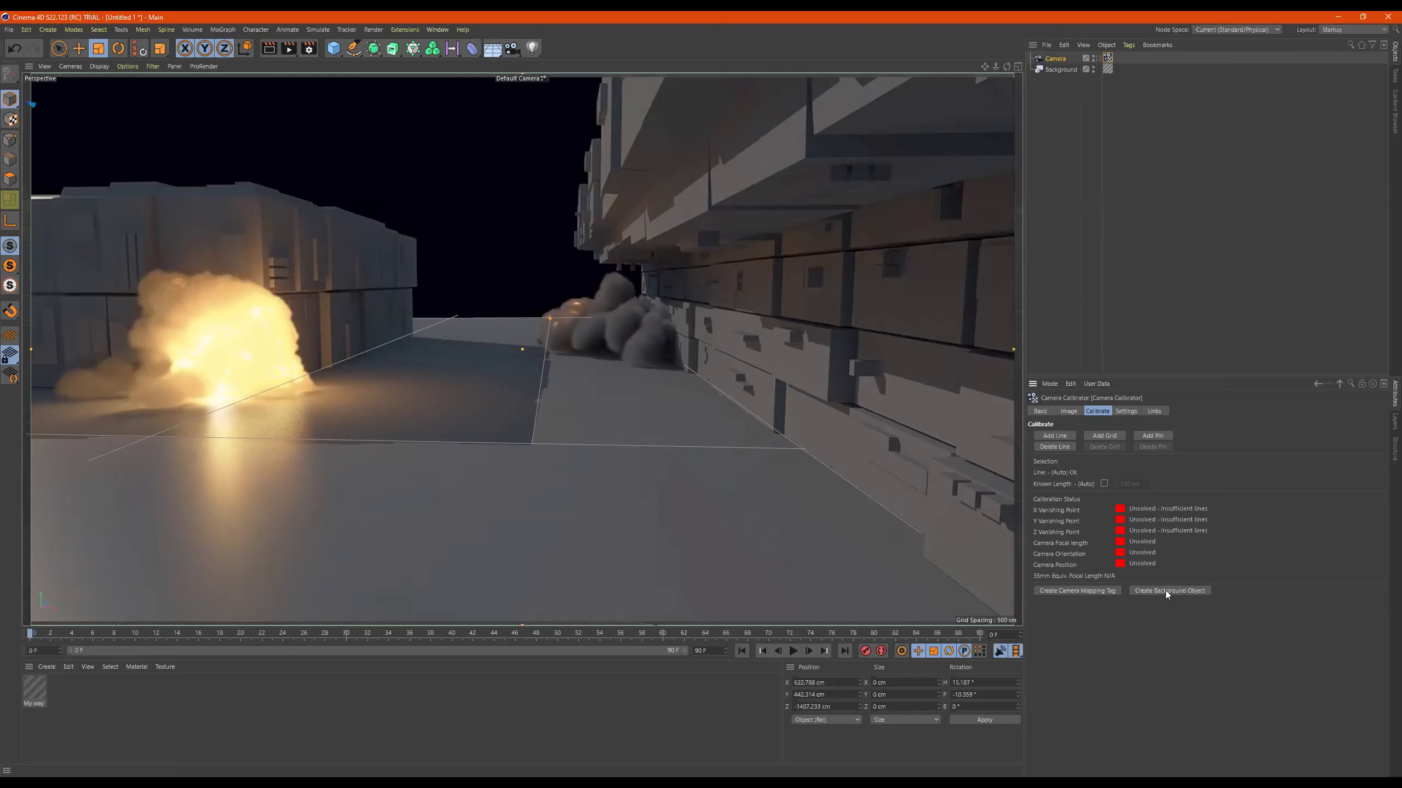
click(1077, 591)
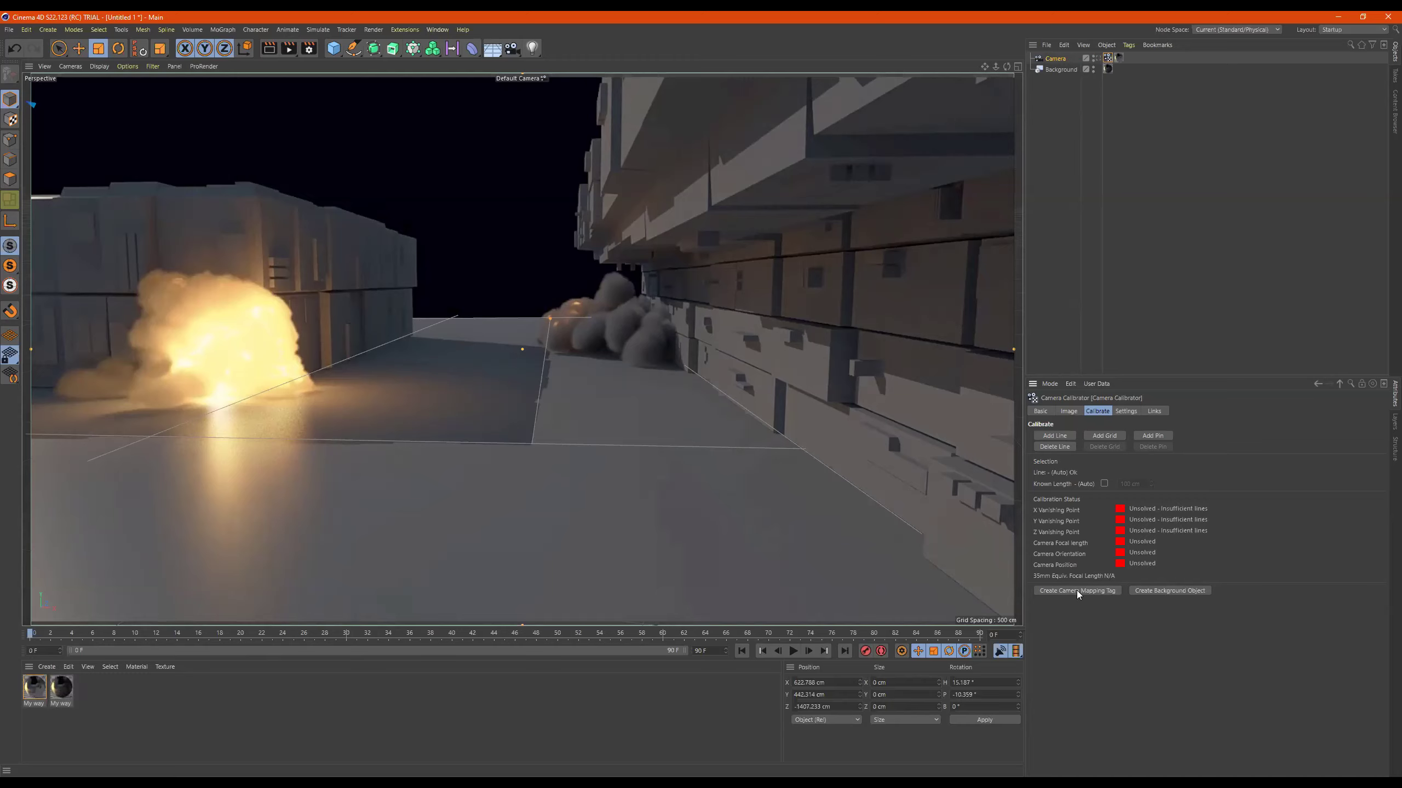
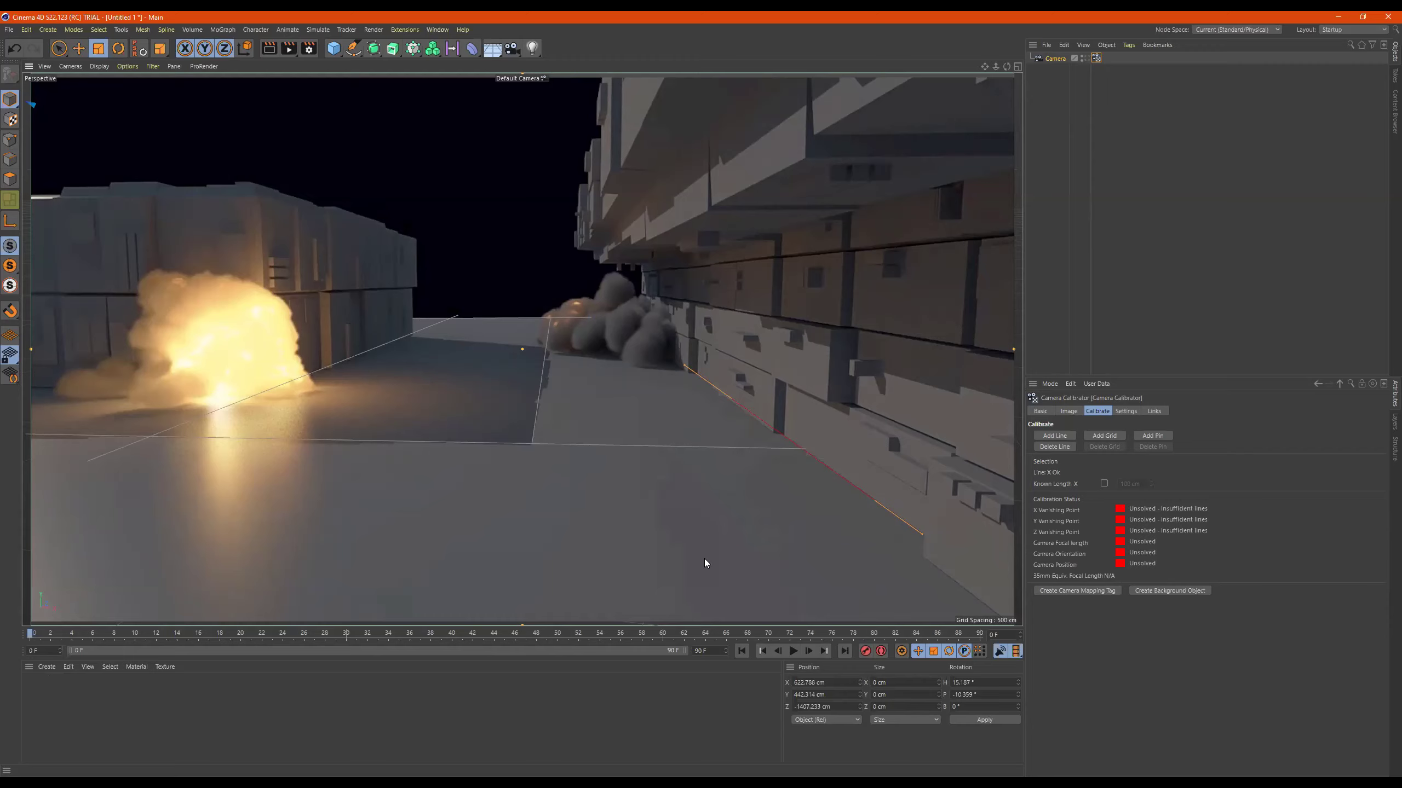
Assign the three receding calibration lines to the Z axis and the horizon and front shadow lines to the X axis
click(816, 459)
click(816, 458)
click(816, 459)
click(815, 459)
click(817, 463)
click(339, 365)
click(337, 365)
click(541, 365)
click(504, 318)
click(469, 442)
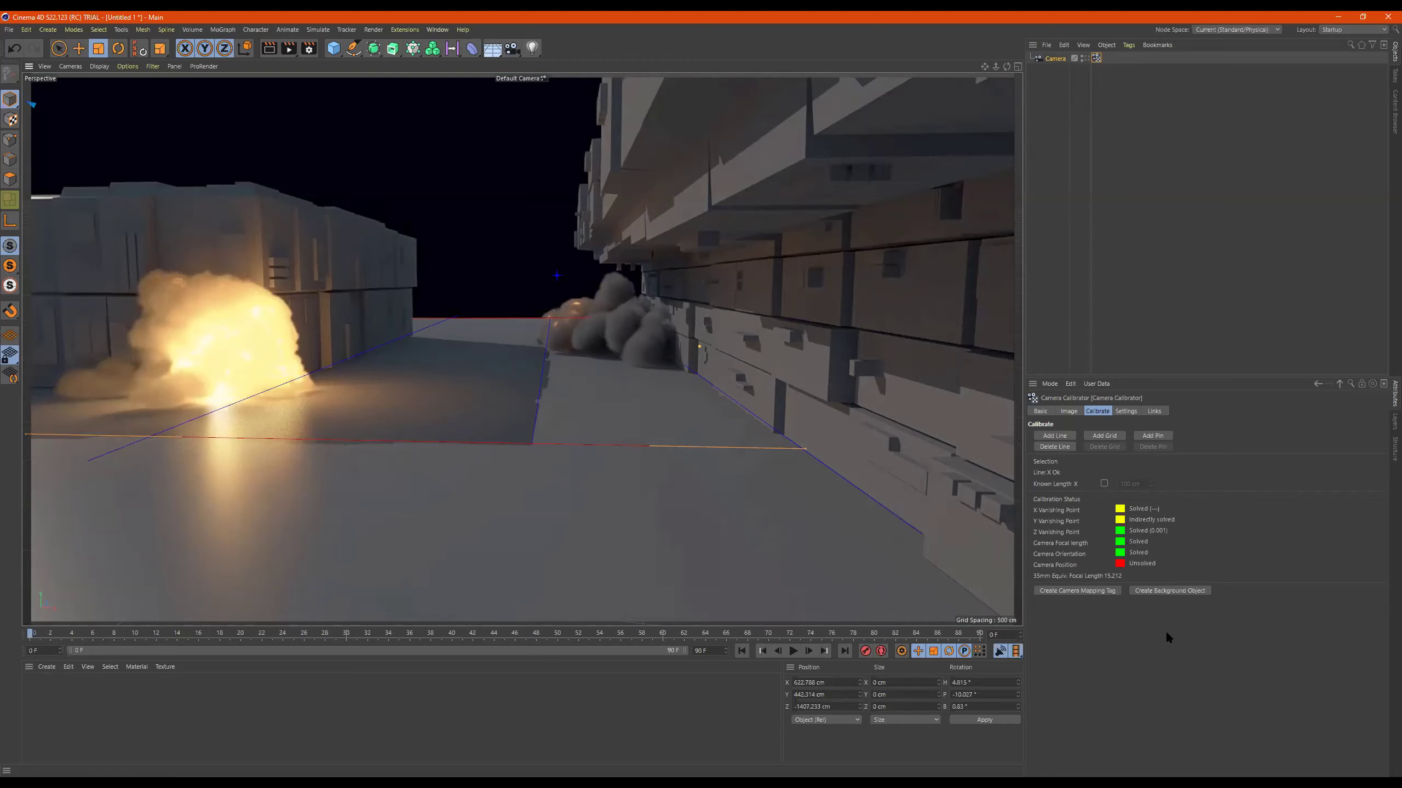
Create a background object and a camera mapping tag from the Camera Calibrator
click(1174, 591)
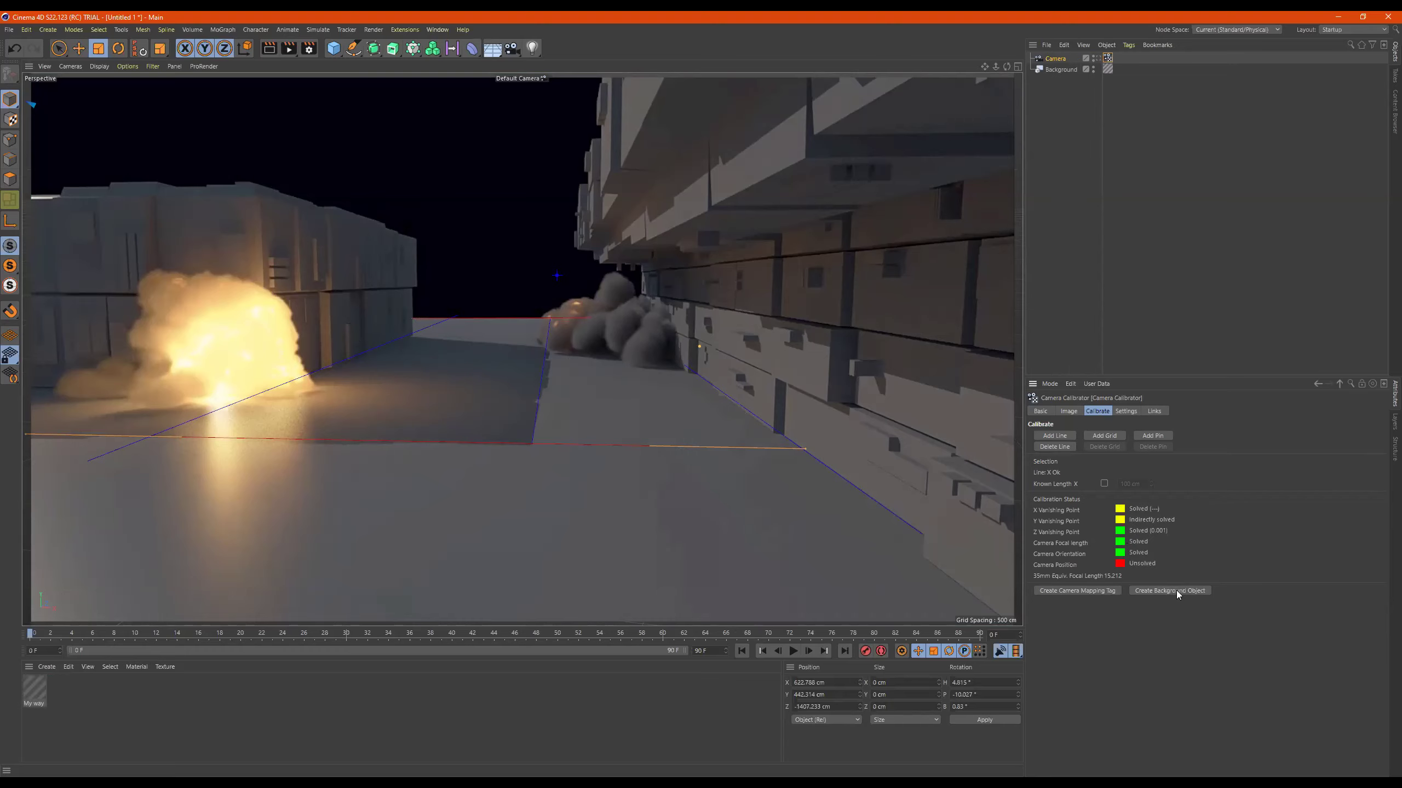
click(1093, 591)
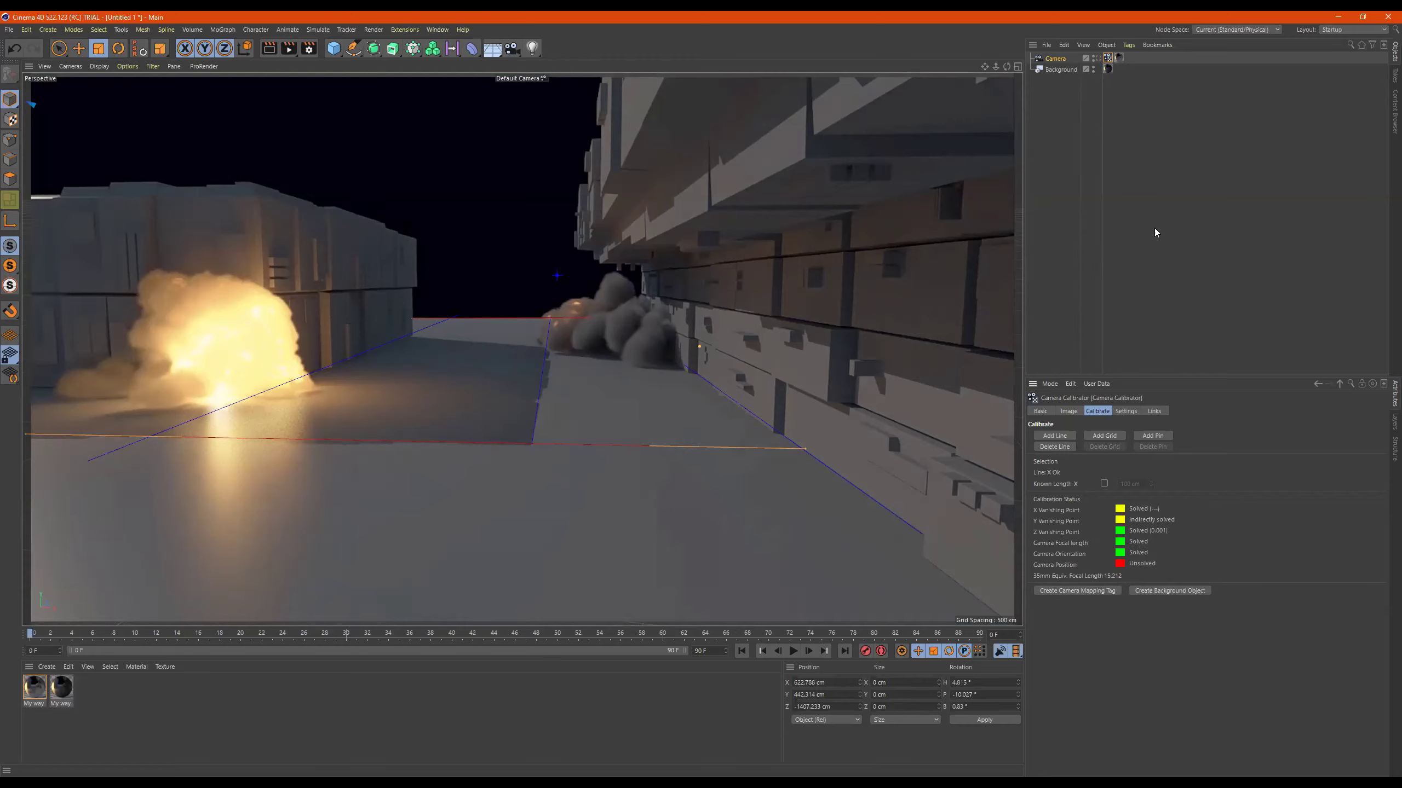
Look through the calibrated camera and set the calibration image's brightness to 104 %
click(1099, 59)
click(1066, 411)
mouse_move(1224, 515)
mouse_down()
mouse_move(1100, 519)
mouse_move(1252, 517)
mouse_up()
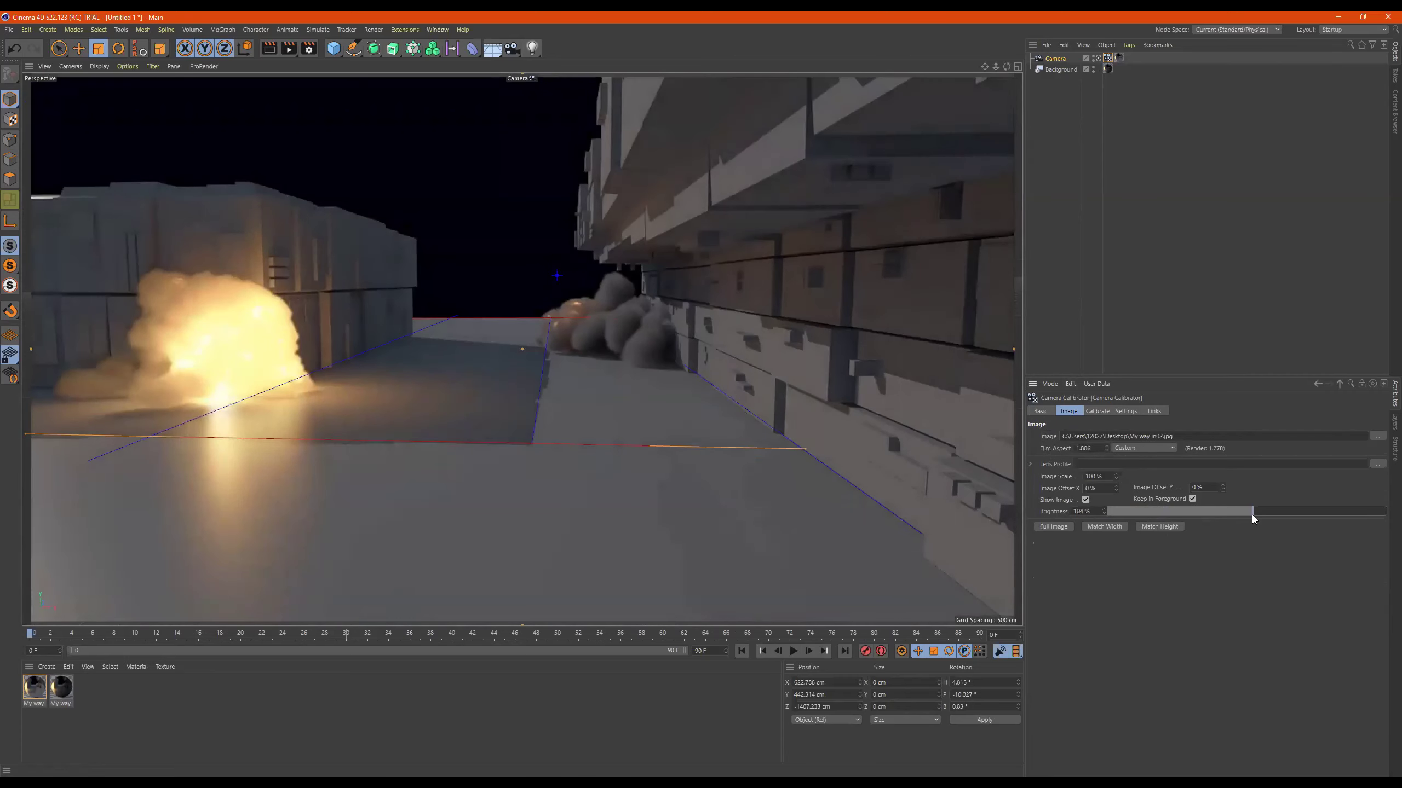
Toggle Show Image off and on to compare the calibration image with the perspective grid over the background
click(1085, 500)
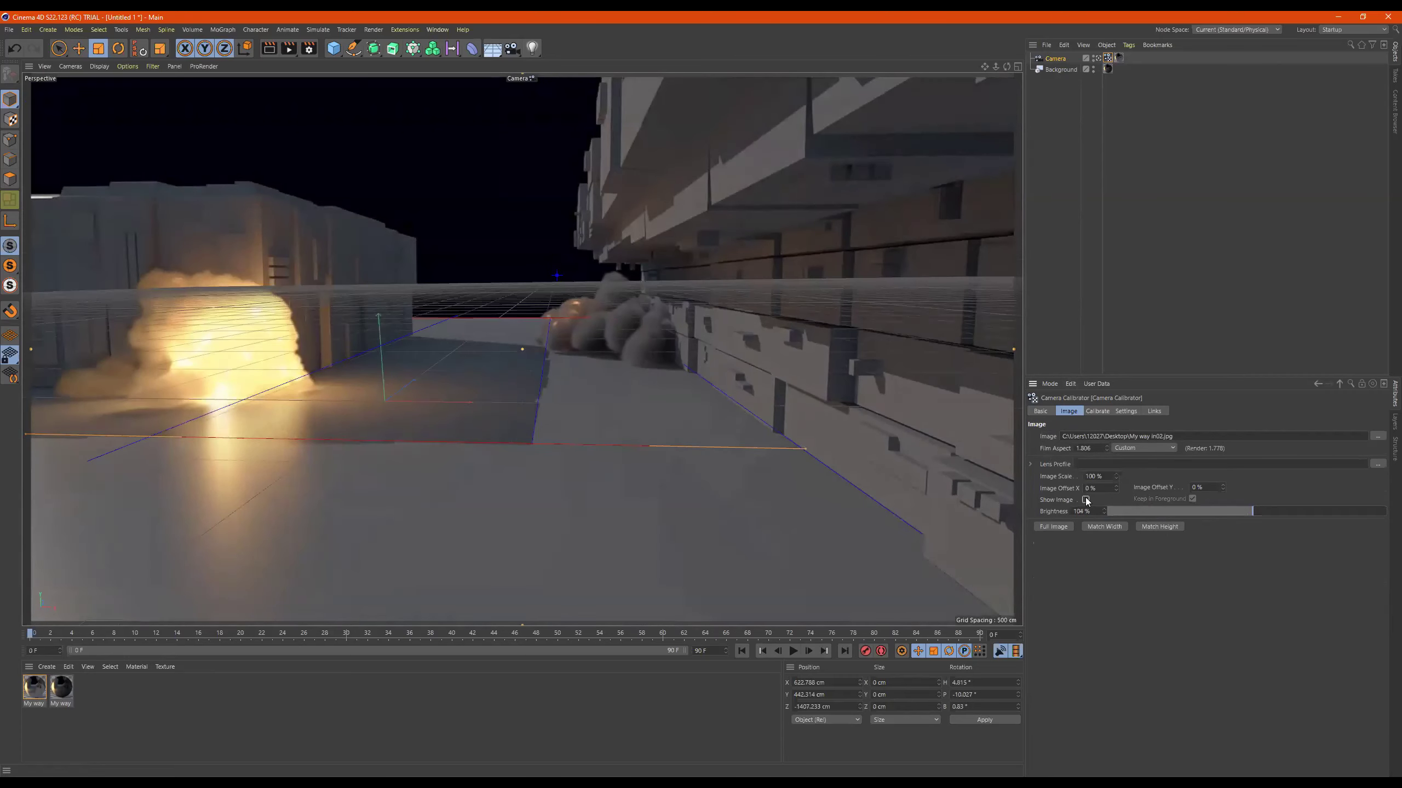
click(1085, 500)
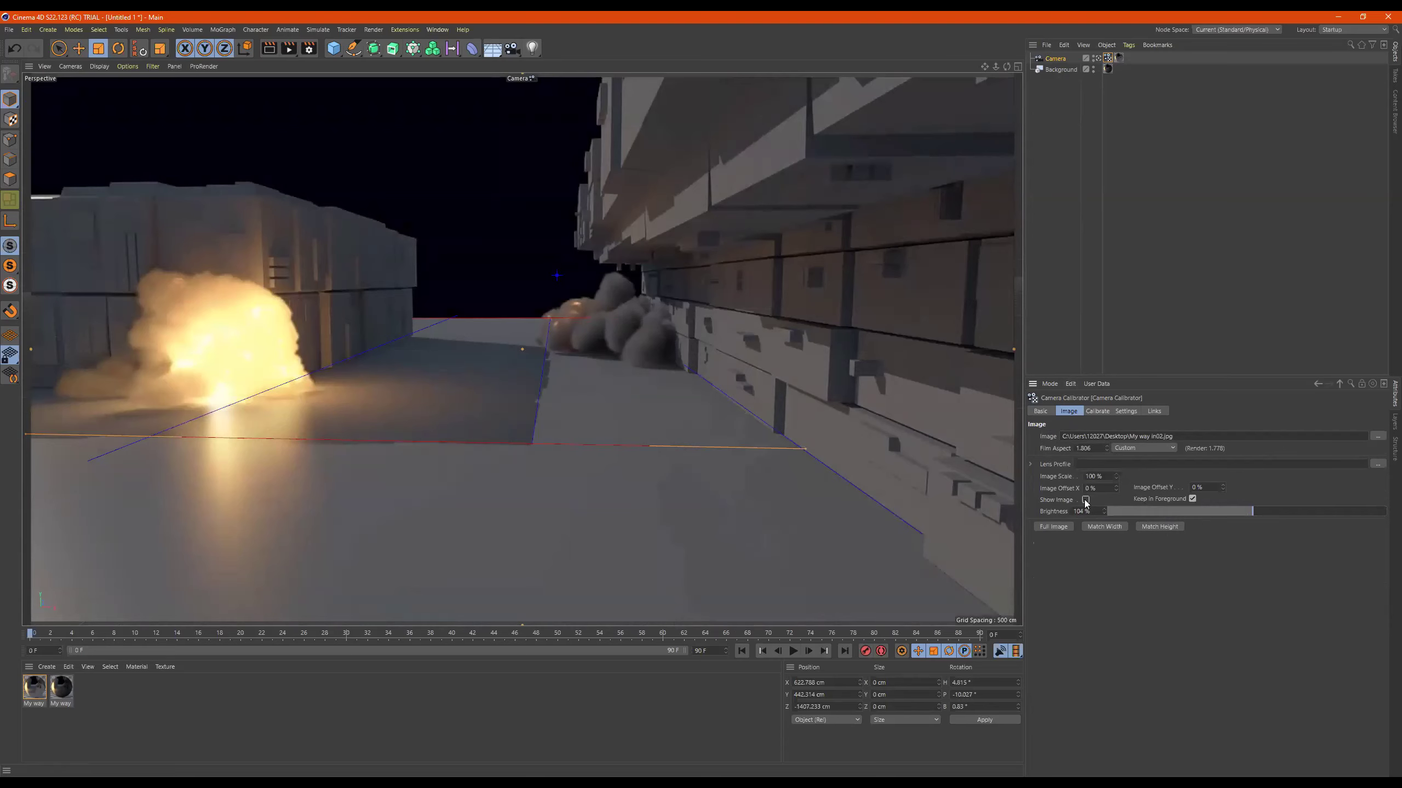
click(1085, 500)
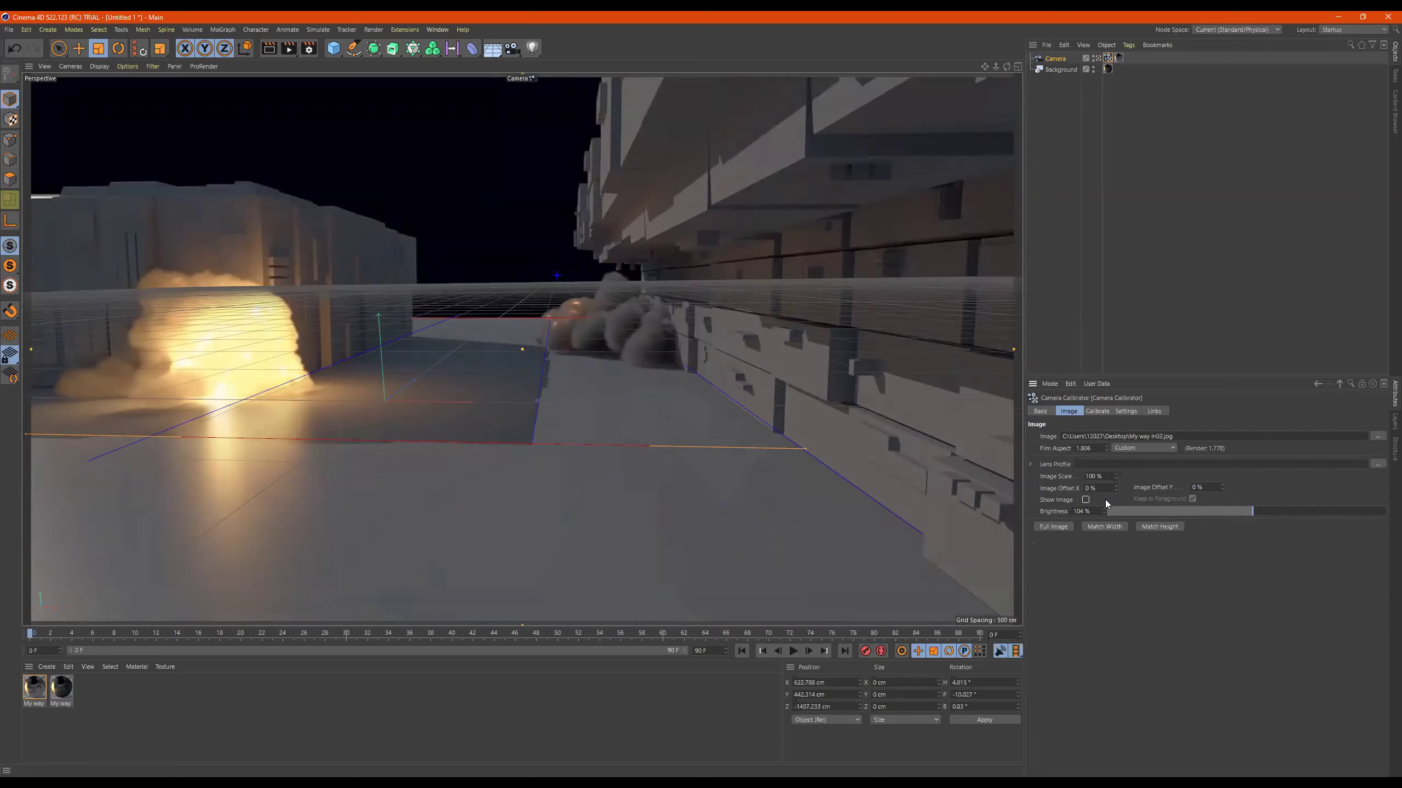
click(1085, 500)
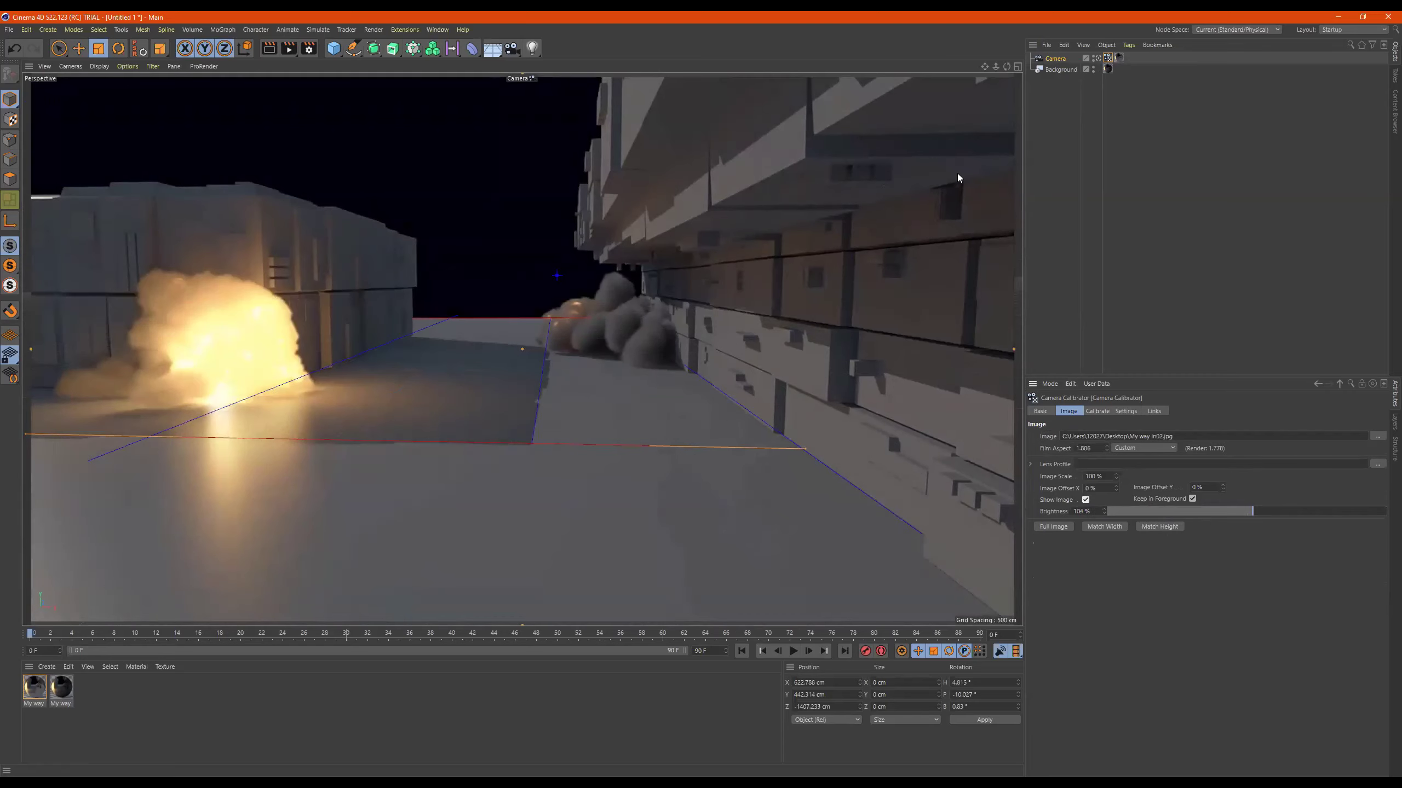
Add a Protection tag to the camera
click(1055, 58)
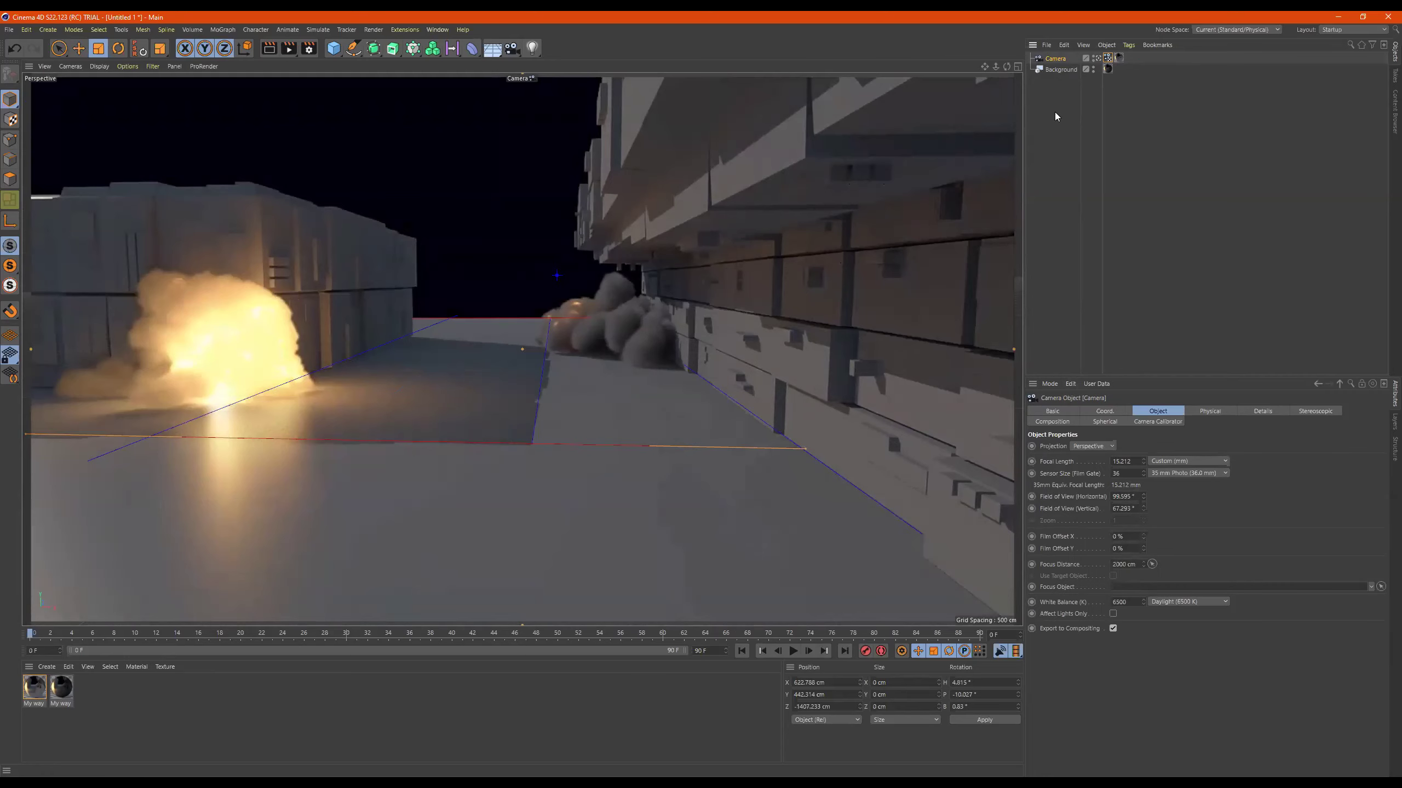
right_click(1062, 60)
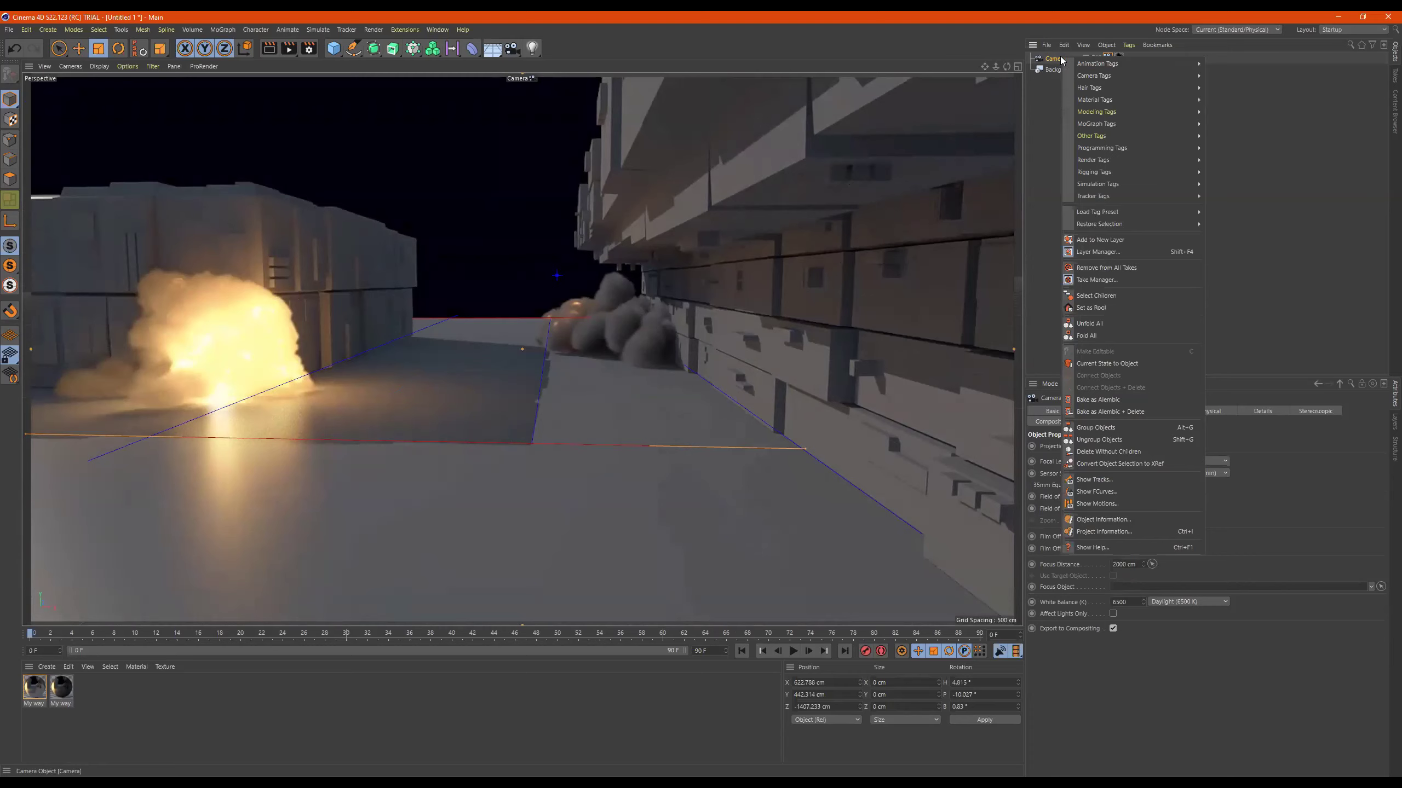
mouse_move(1128, 167)
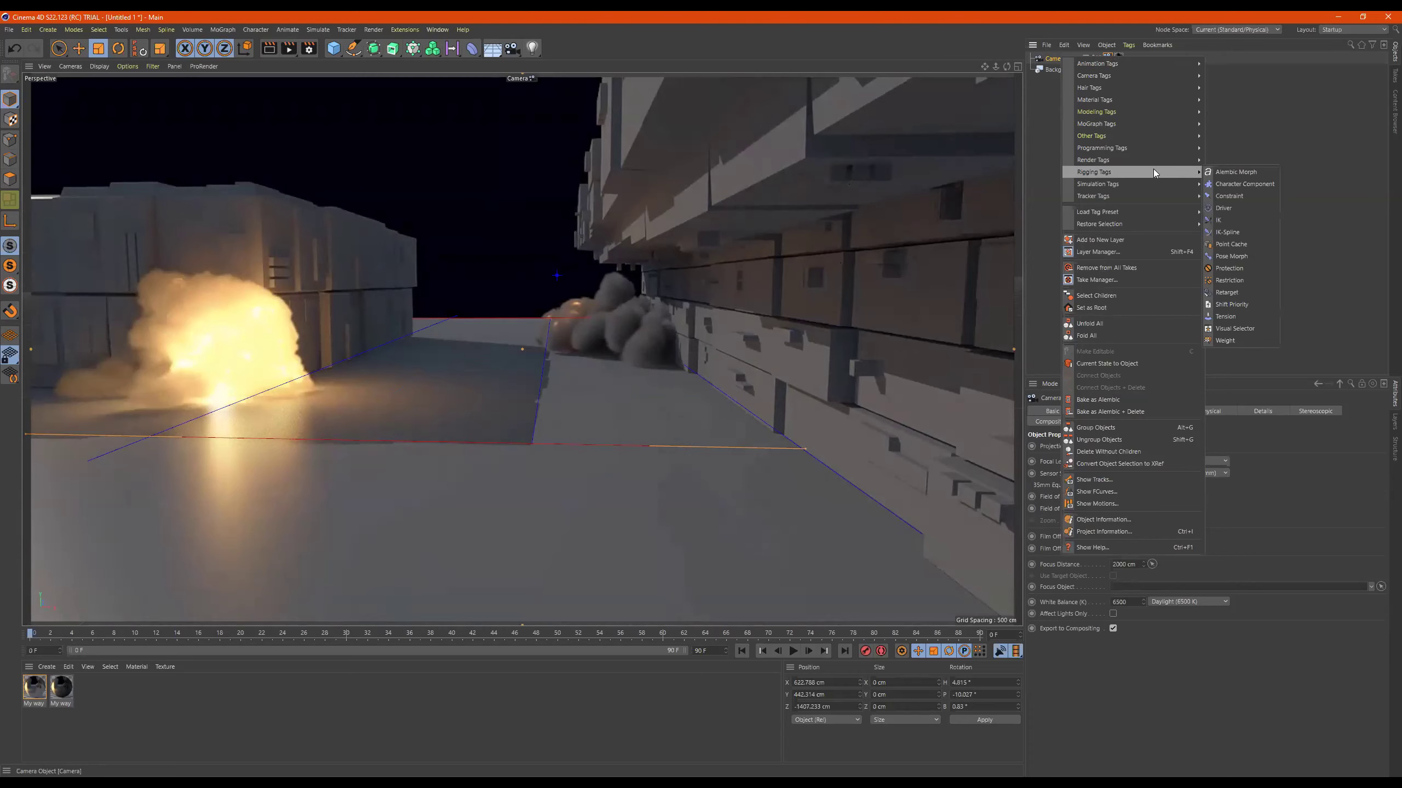
click(1234, 268)
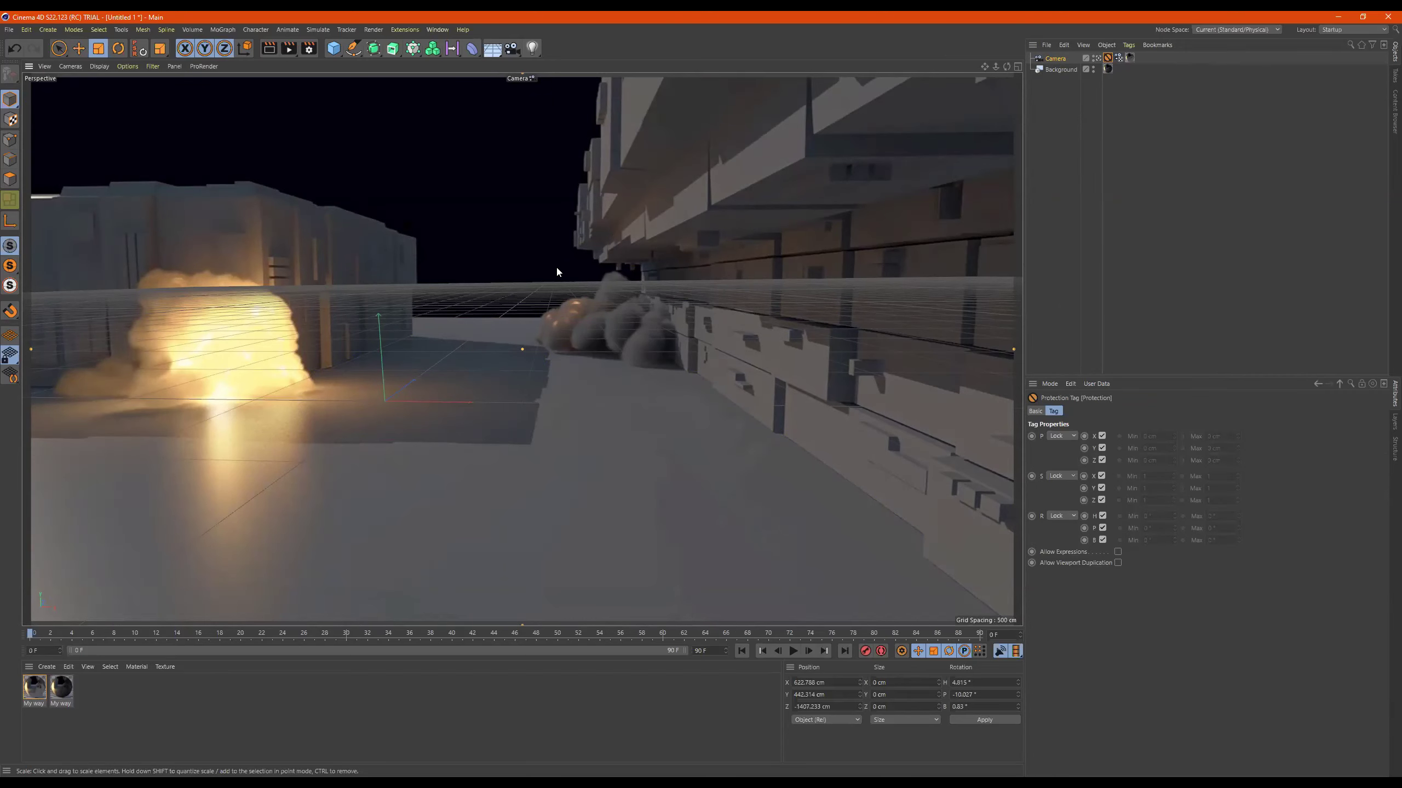
Return to the default camera and add a cube to the scene
click(1097, 58)
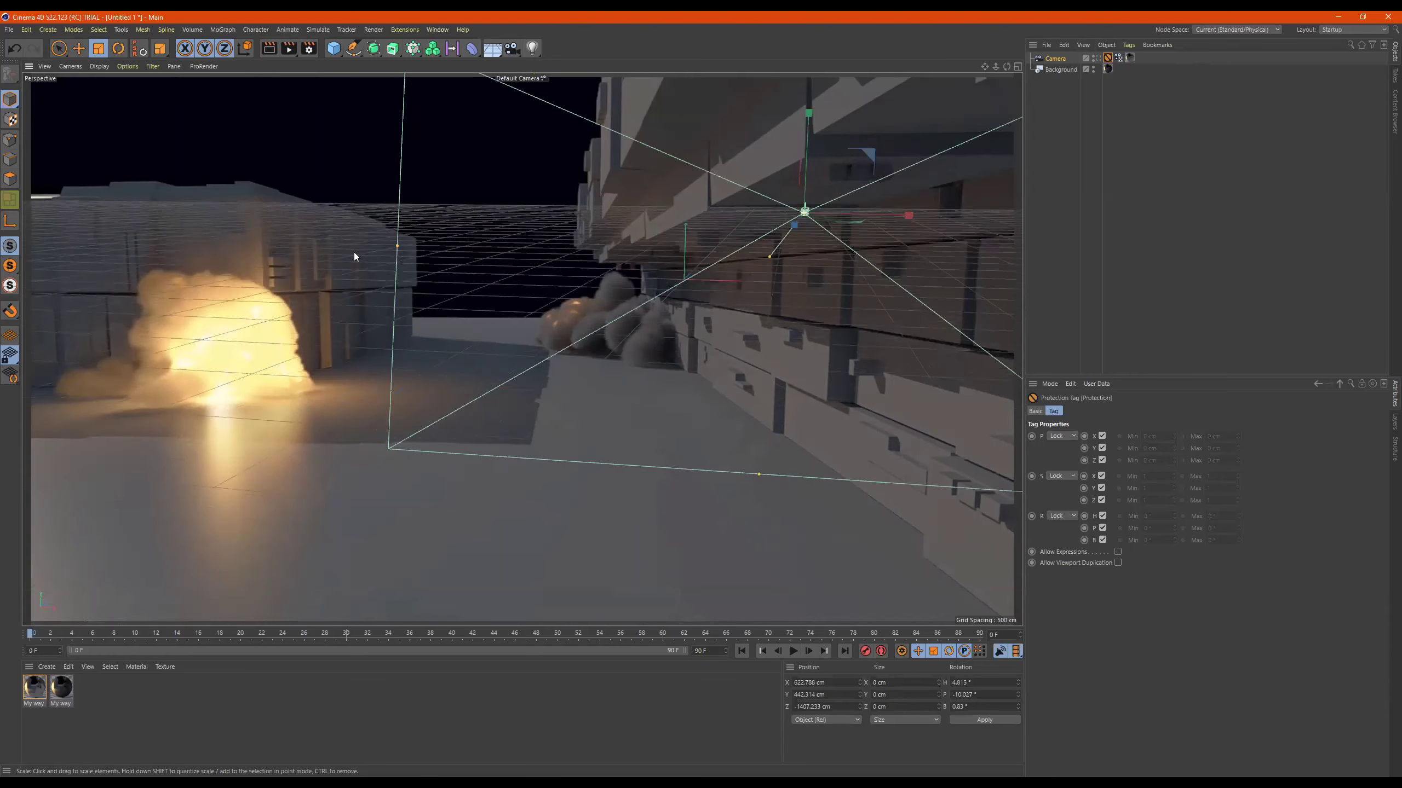
alt+drag(492, 257, 749, 316)
middle_click(748, 315)
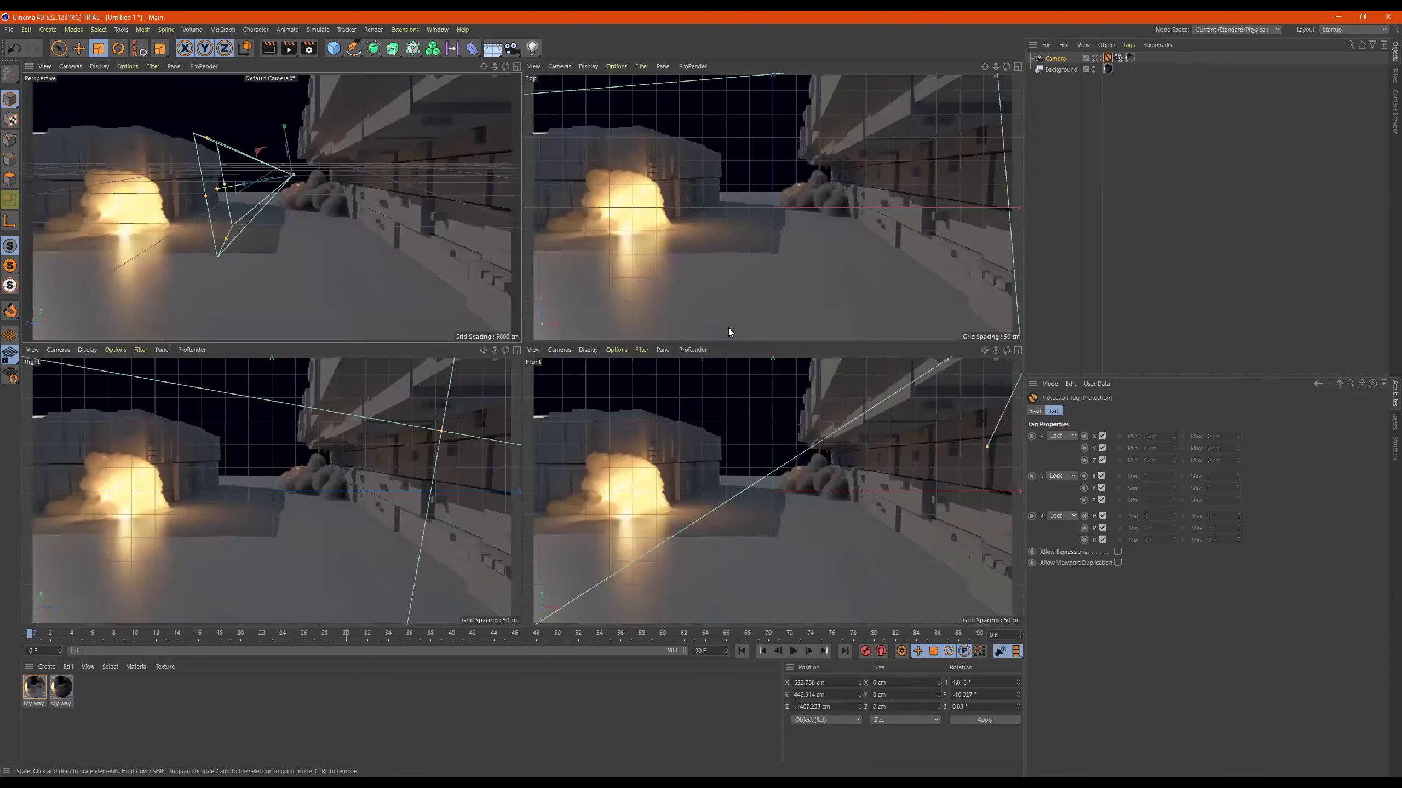
middle_click(341, 489)
scroll(565, 351, down, 5)
scroll(568, 347, down, 3)
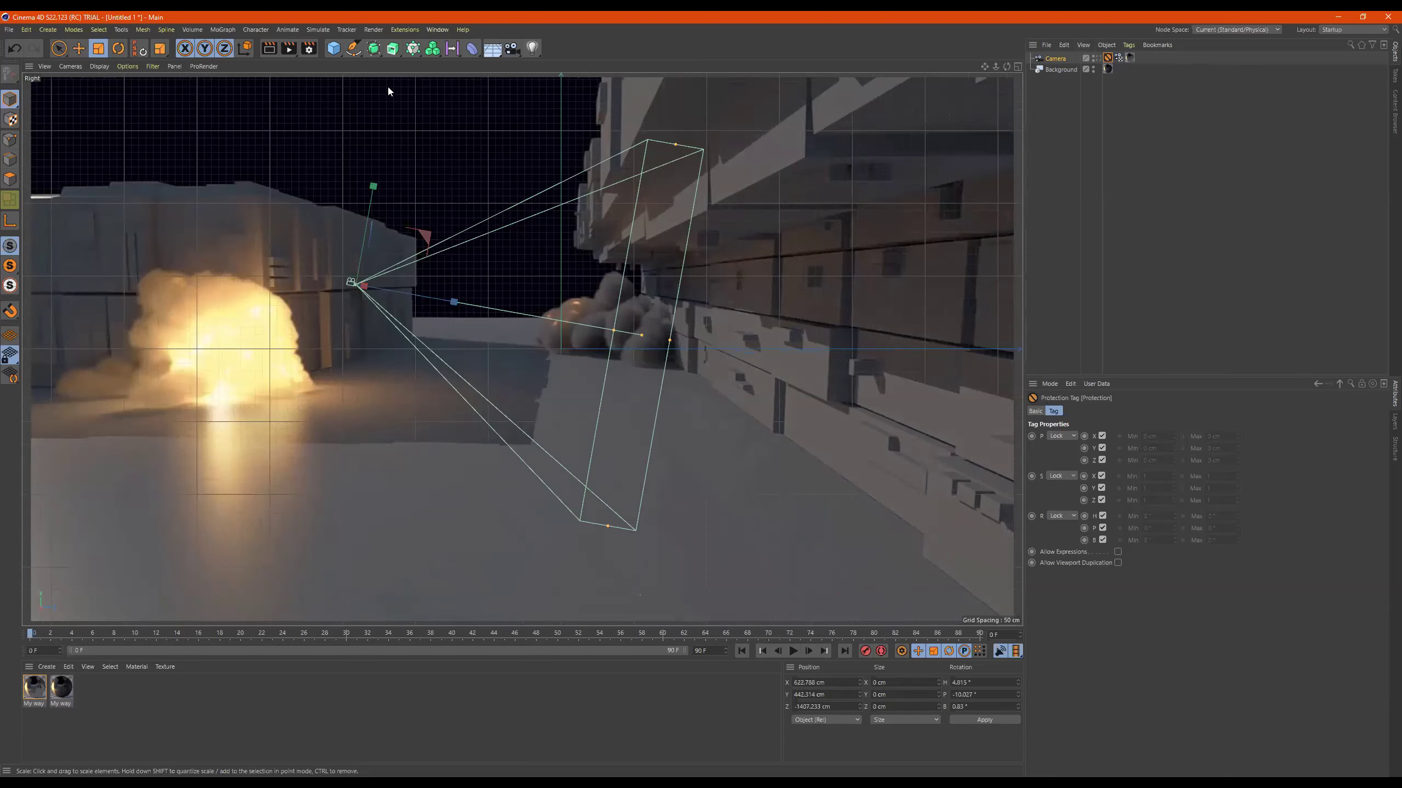
click(340, 50)
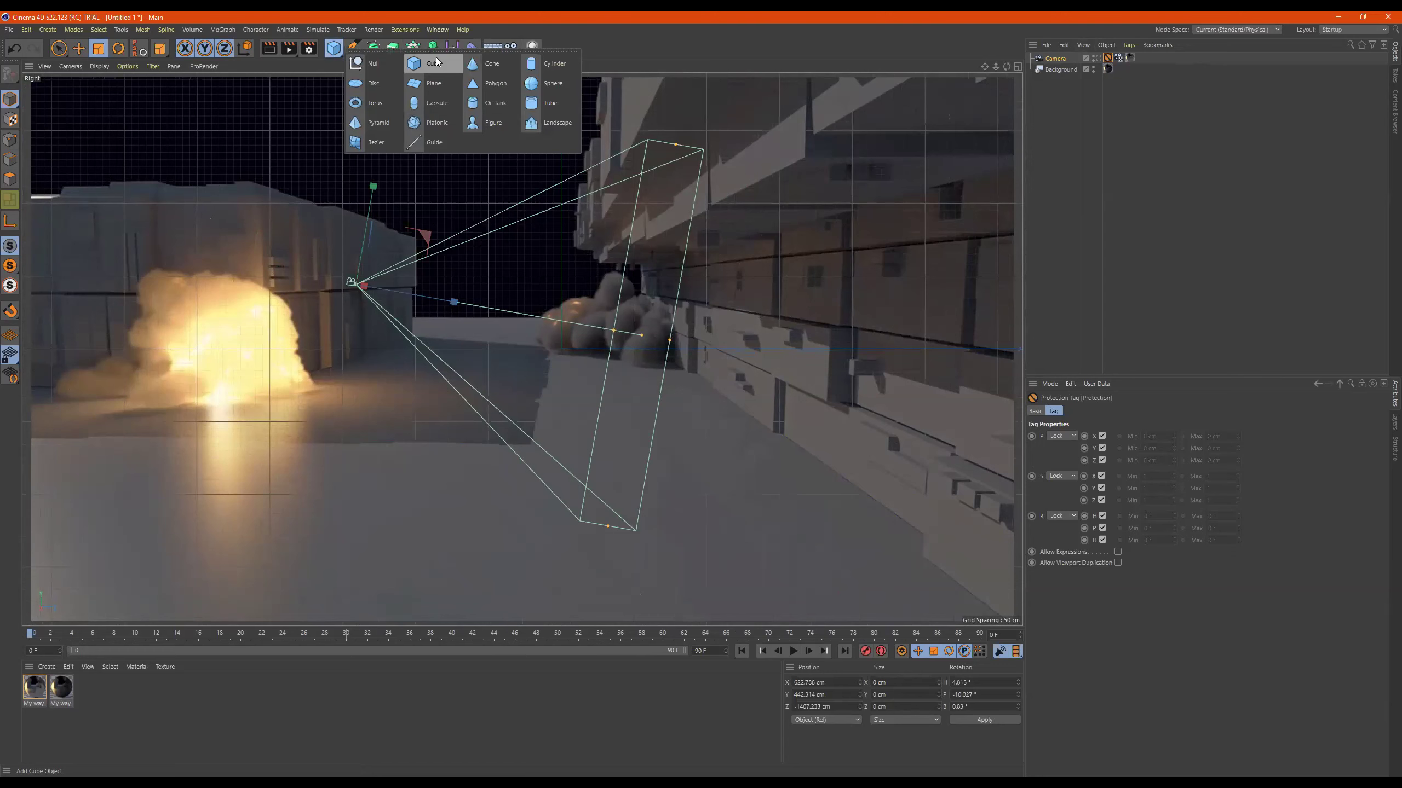
click(437, 62)
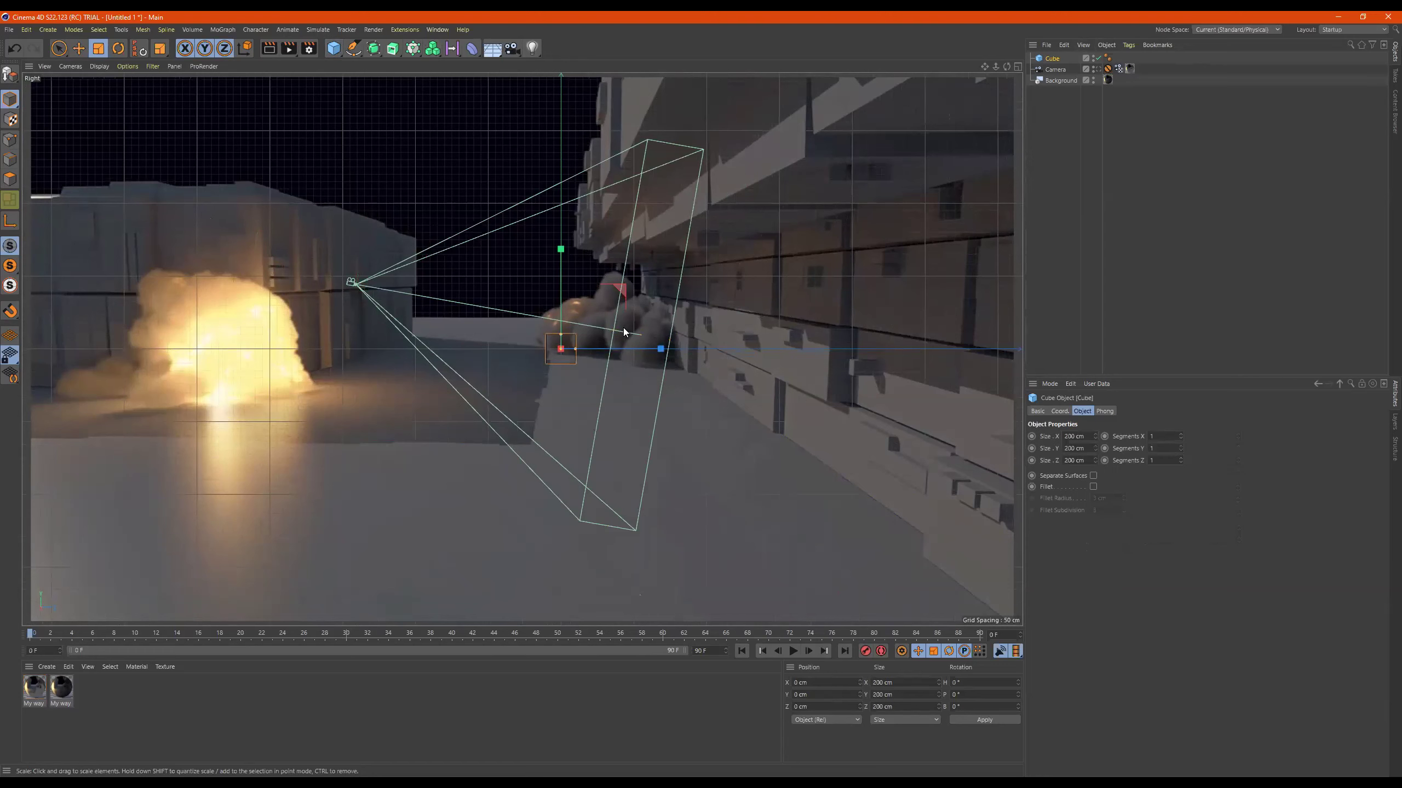
Move the cube along the Z axis to about 1621 cm, away from the world origin
middle_click(782, 294)
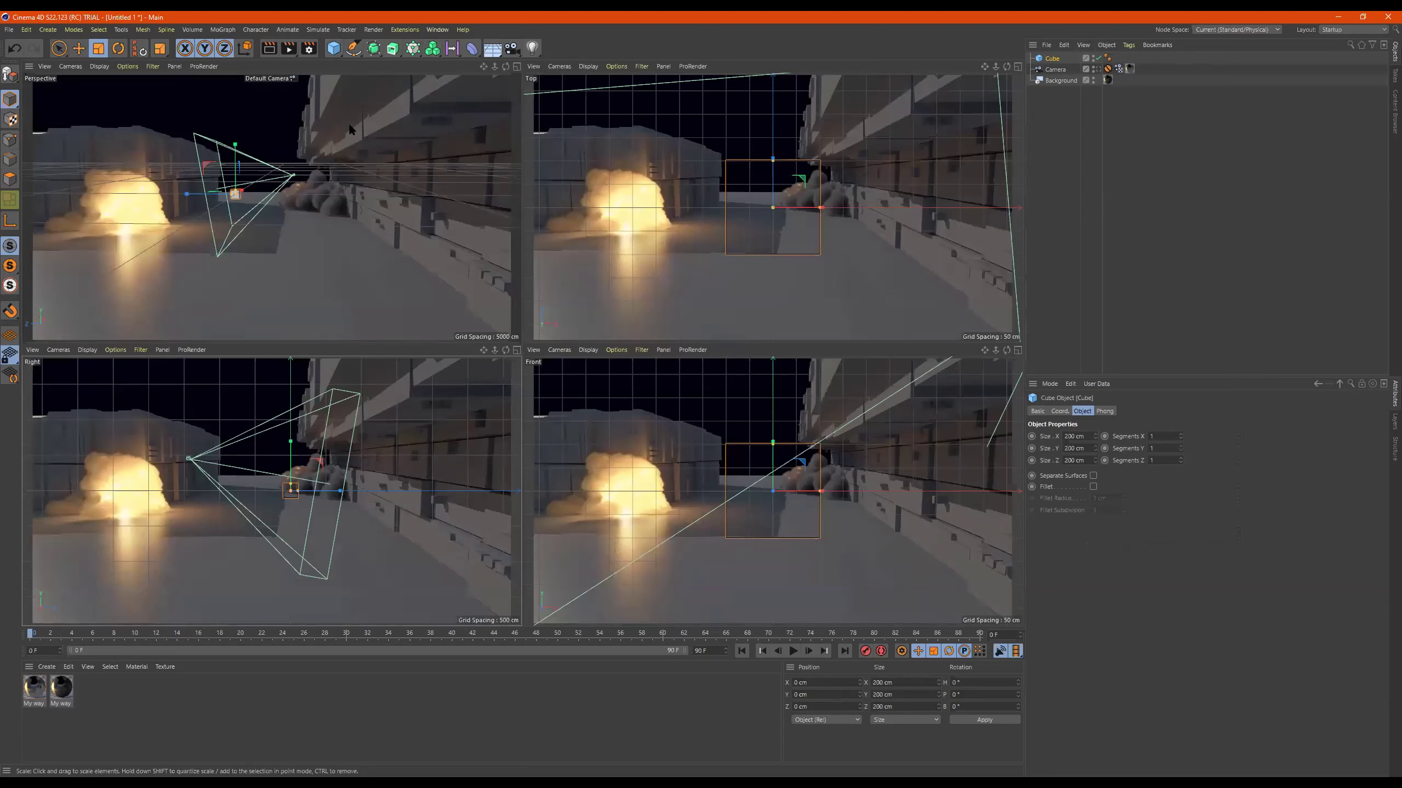
mouse_move(379, 190)
alt+mouse_down()
mouse_move(392, 206)
mouse_move(355, 198)
alt+mouse_up()
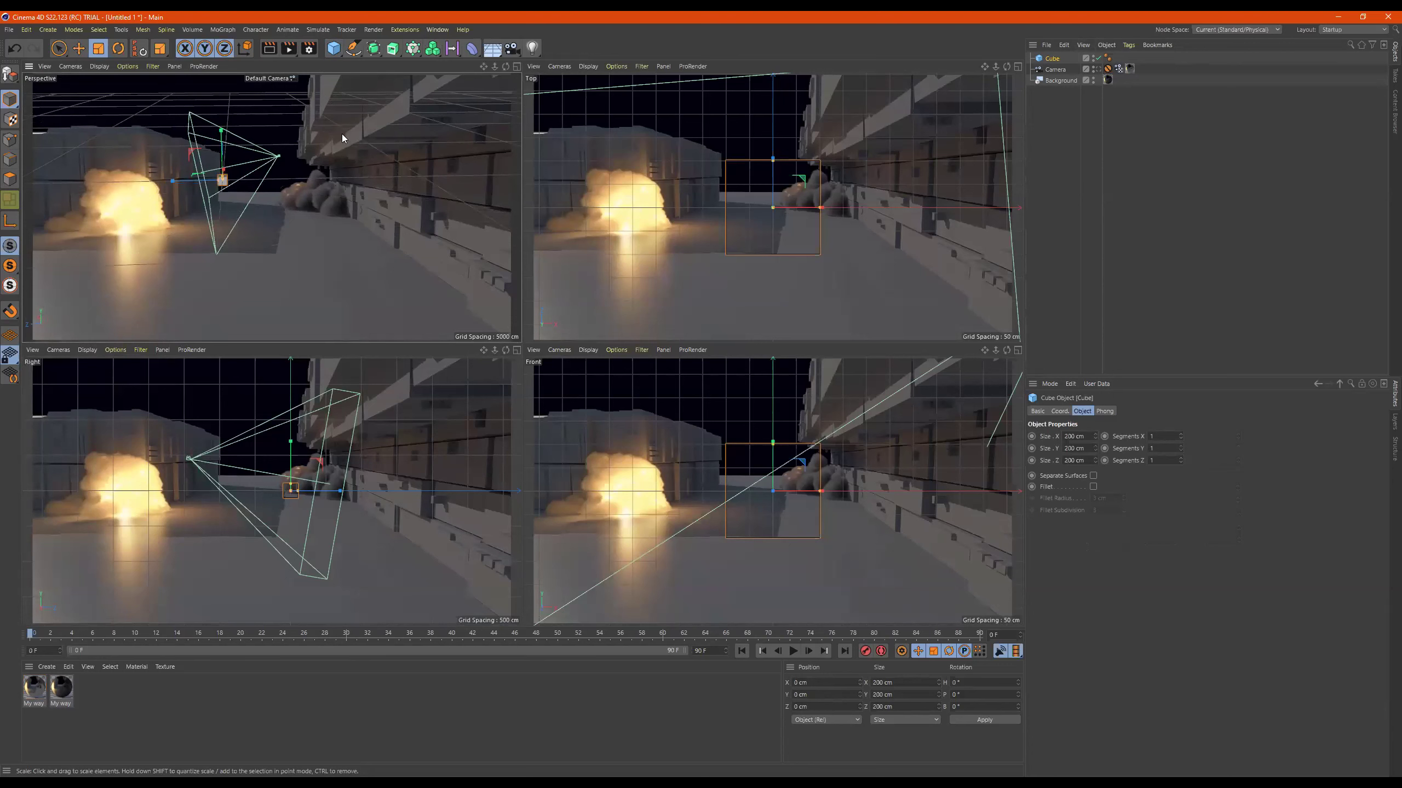
alt+drag(341, 137, 342, 165)
key(r)
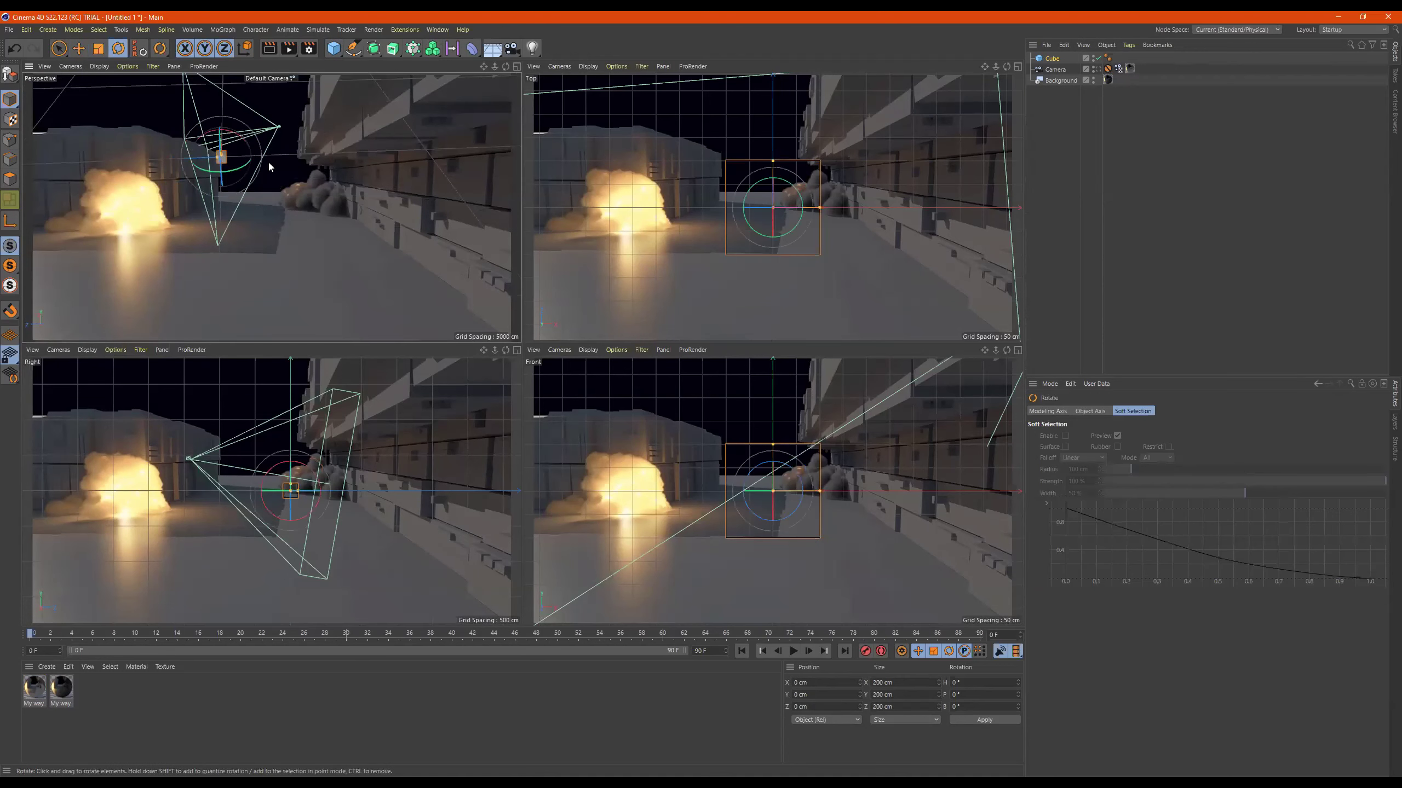
key(e)
drag(165, 157, 108, 153)
alt+drag(221, 133, 396, 105)
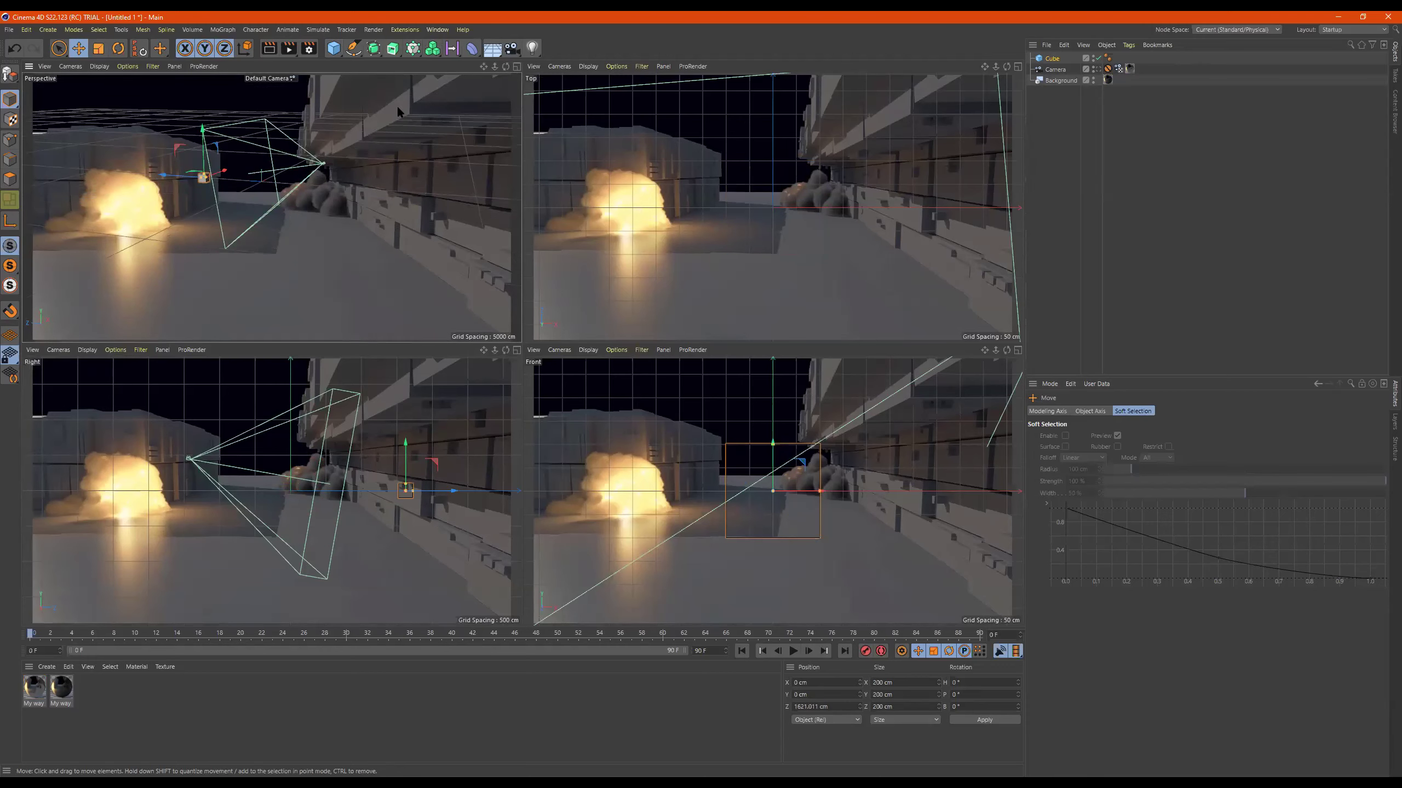
middle_click(397, 105)
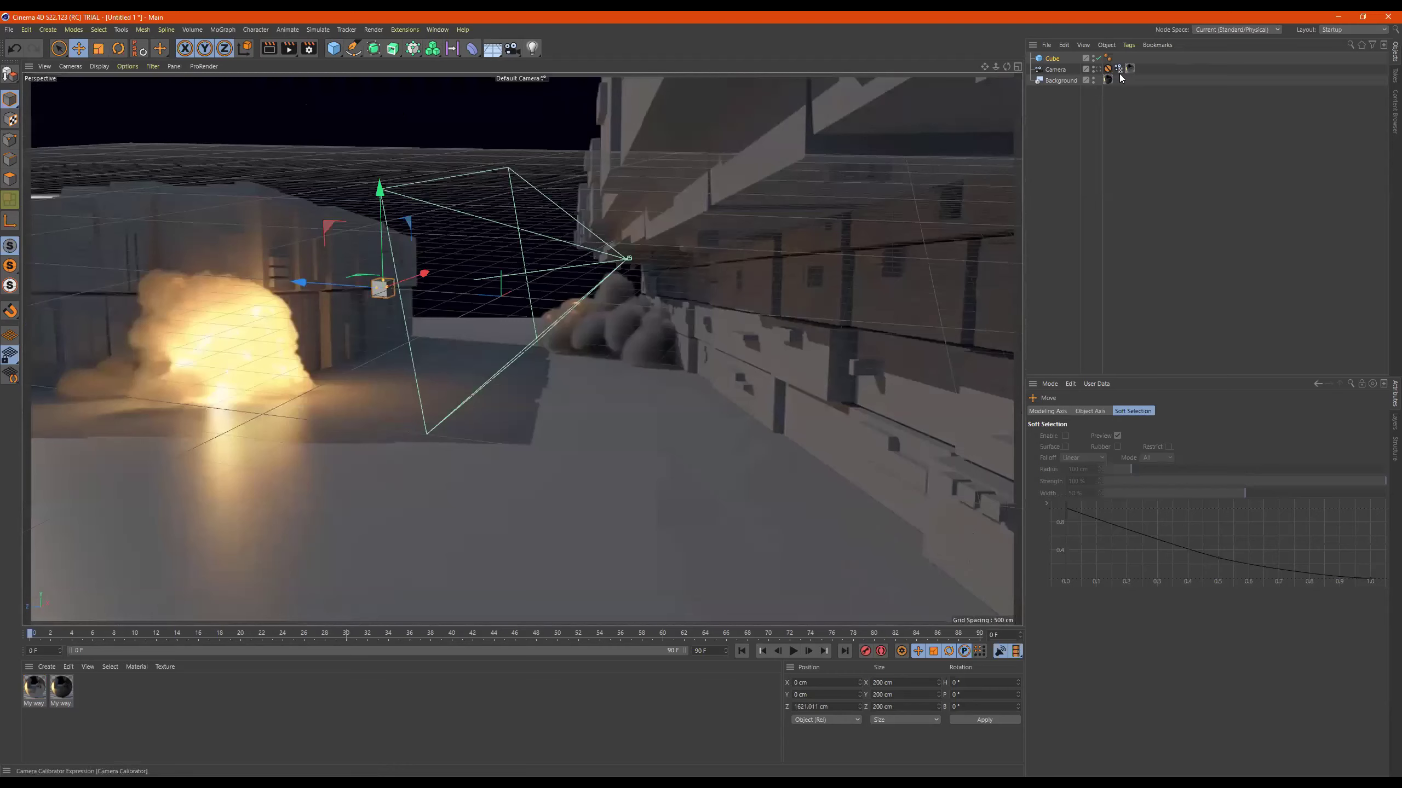
Through the calibrated camera, reshape the cube into a box about 325 × 388 × 673 cm beside the explosion and test-render it
click(1098, 69)
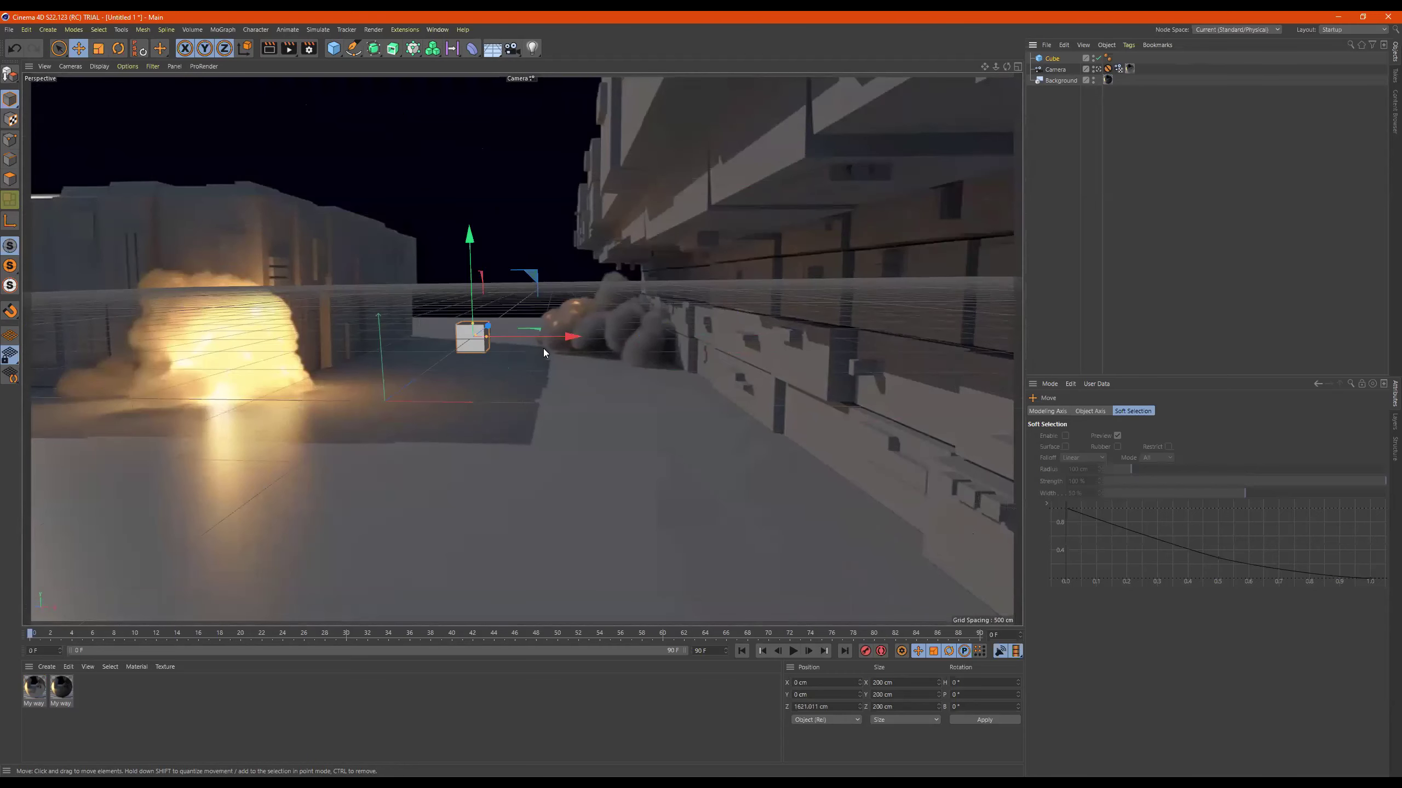
drag(488, 327, 535, 343)
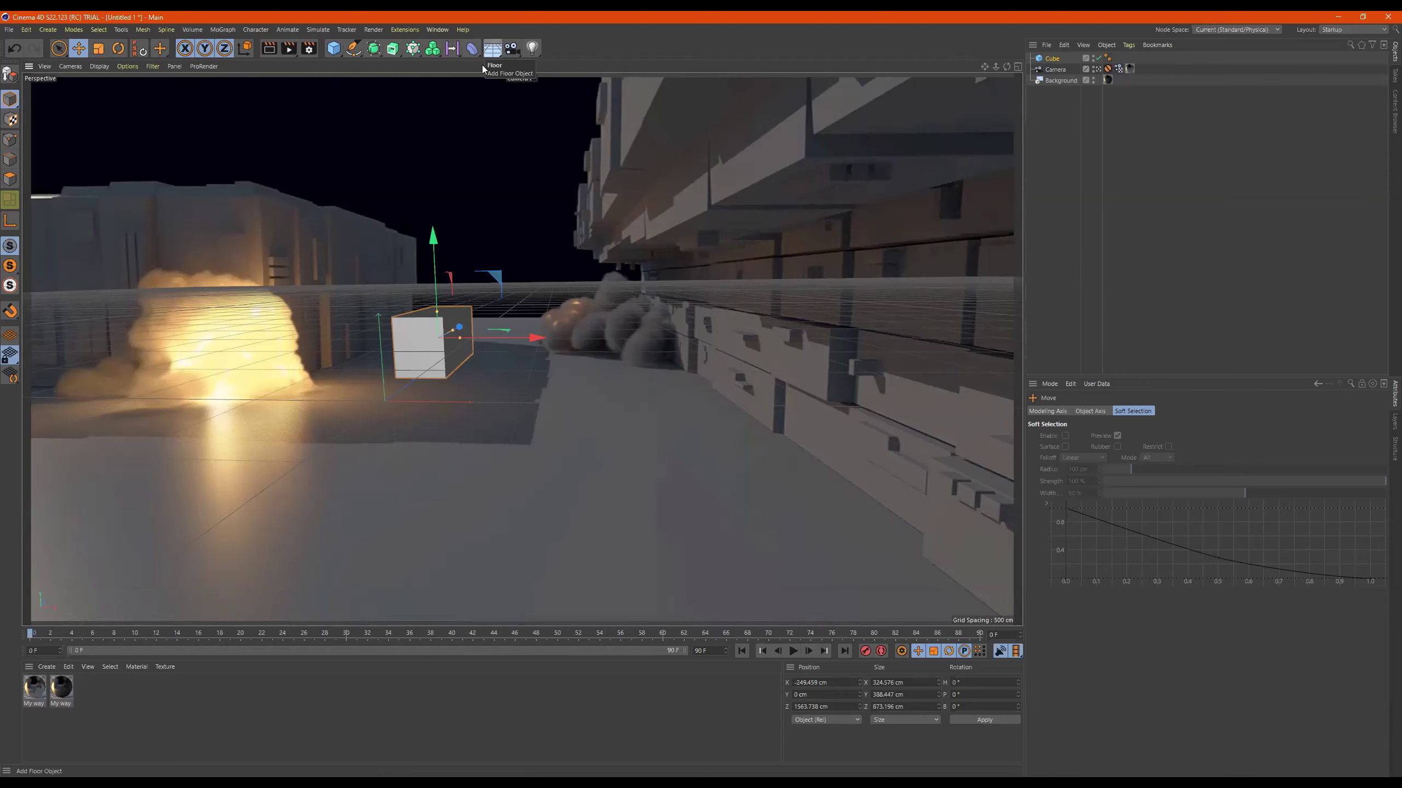
click(288, 51)
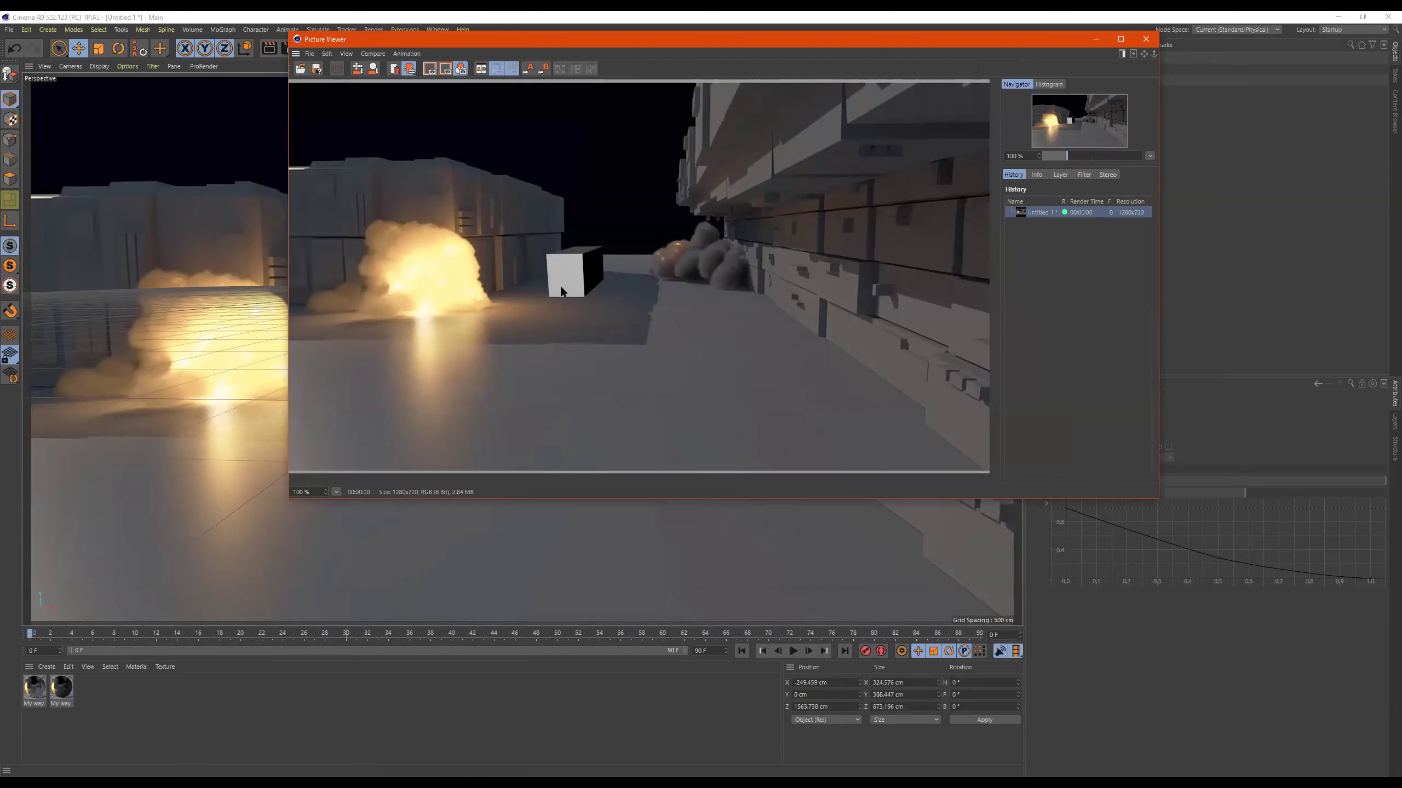
click(1145, 40)
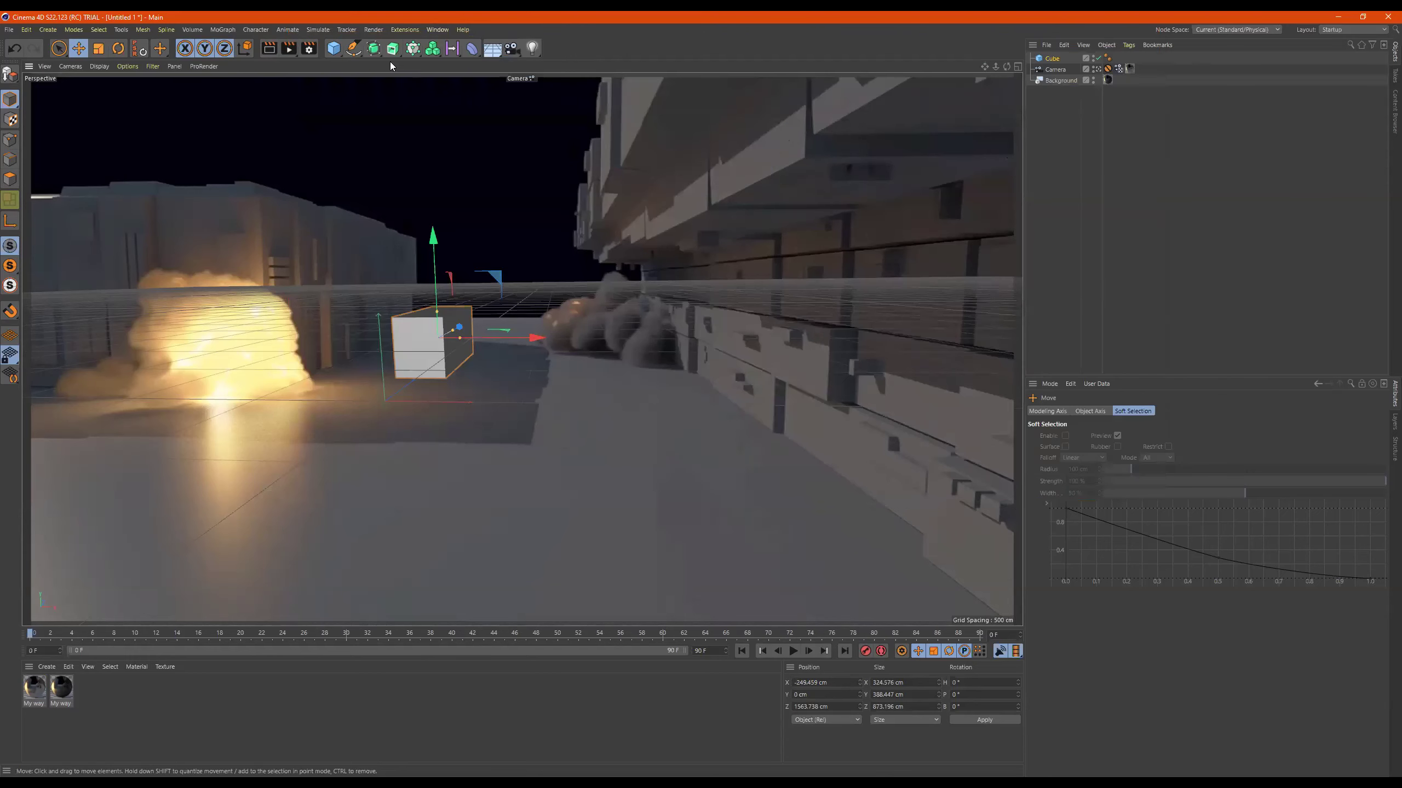
Add a plane, widen it to about 1739 cm and shift it along X to about 363 cm
click(336, 53)
click(386, 99)
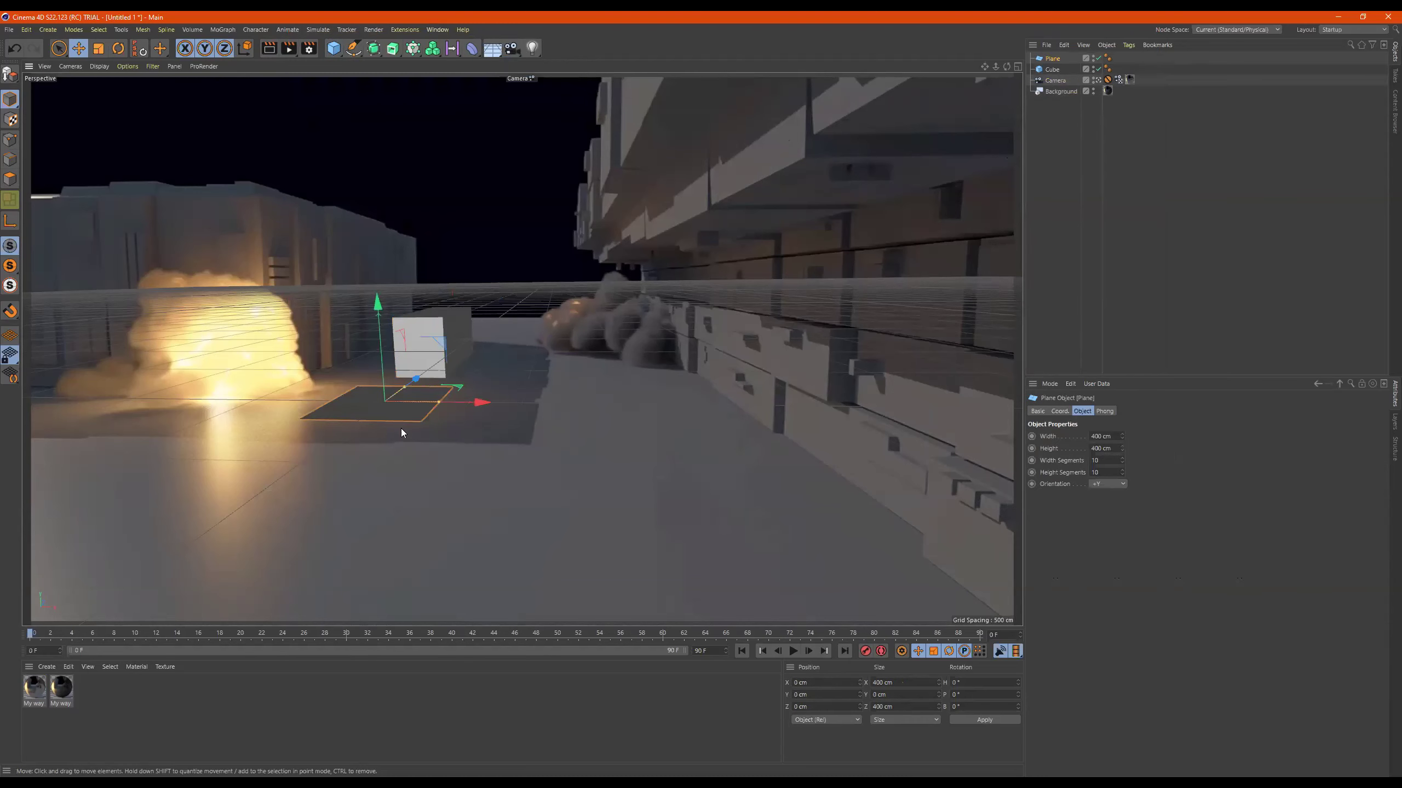
drag(441, 402, 607, 420)
key(ctrl+z)
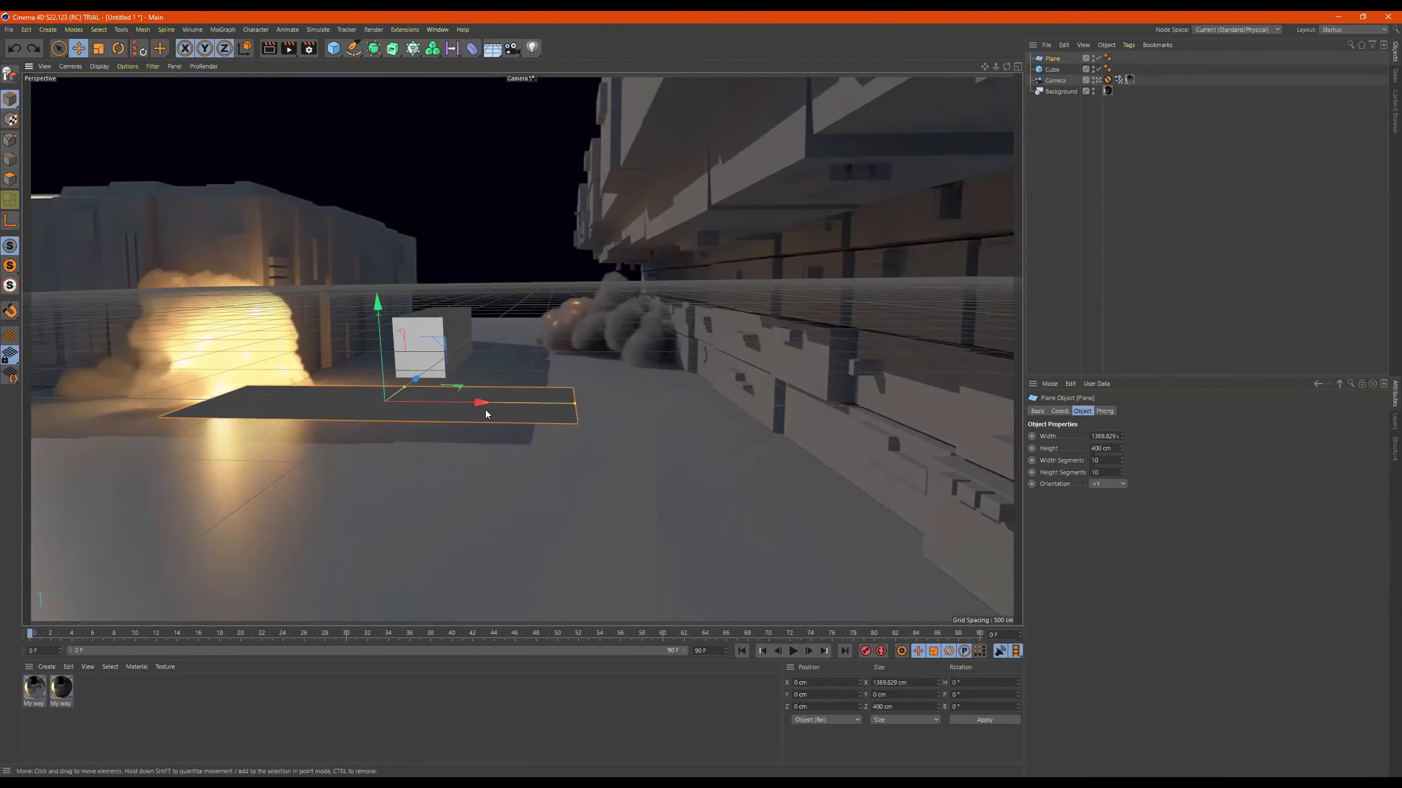
drag(478, 403, 711, 422)
drag(549, 407, 577, 412)
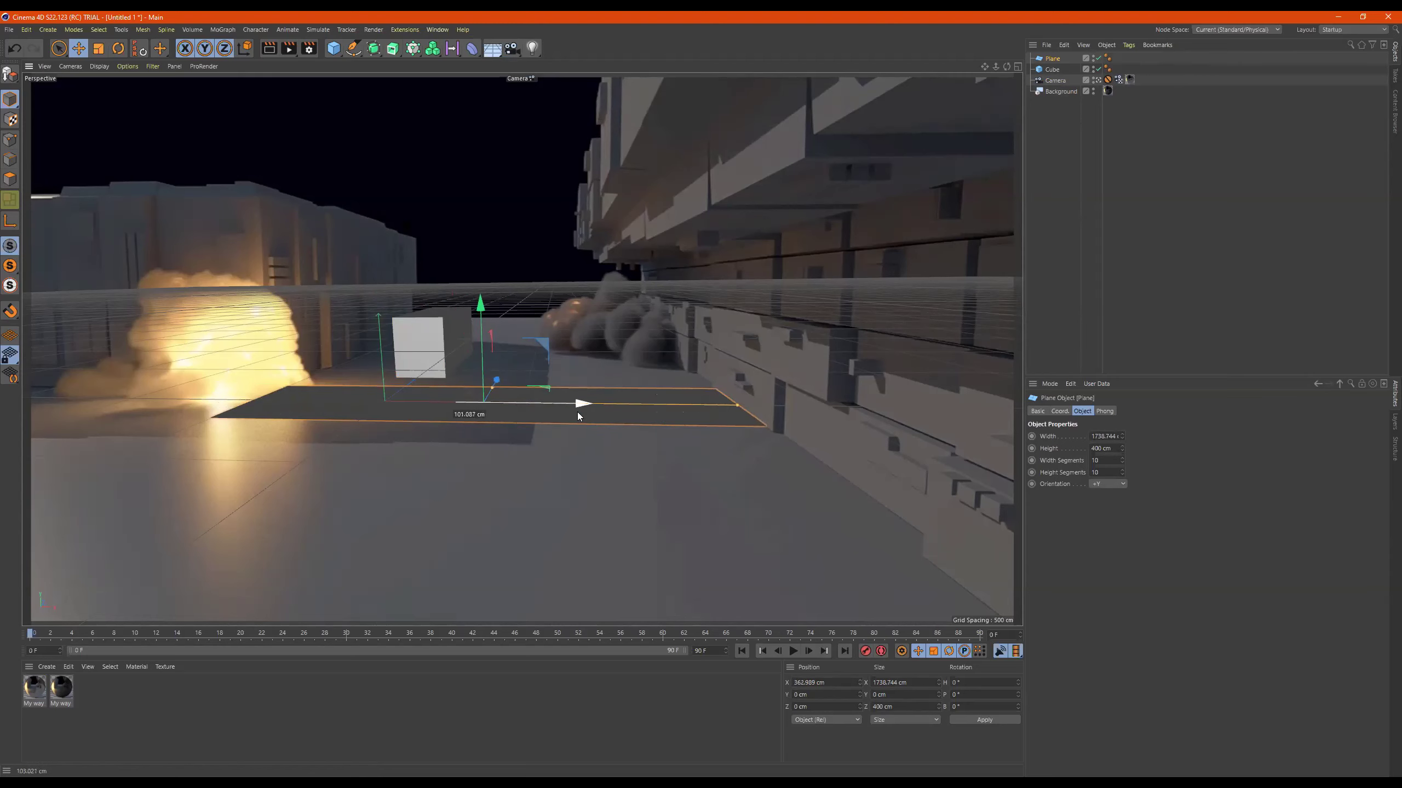
Extend the plane along the street to a height of about 3800 cm and render the view to the Picture Viewer
drag(493, 388, 523, 338)
click(287, 50)
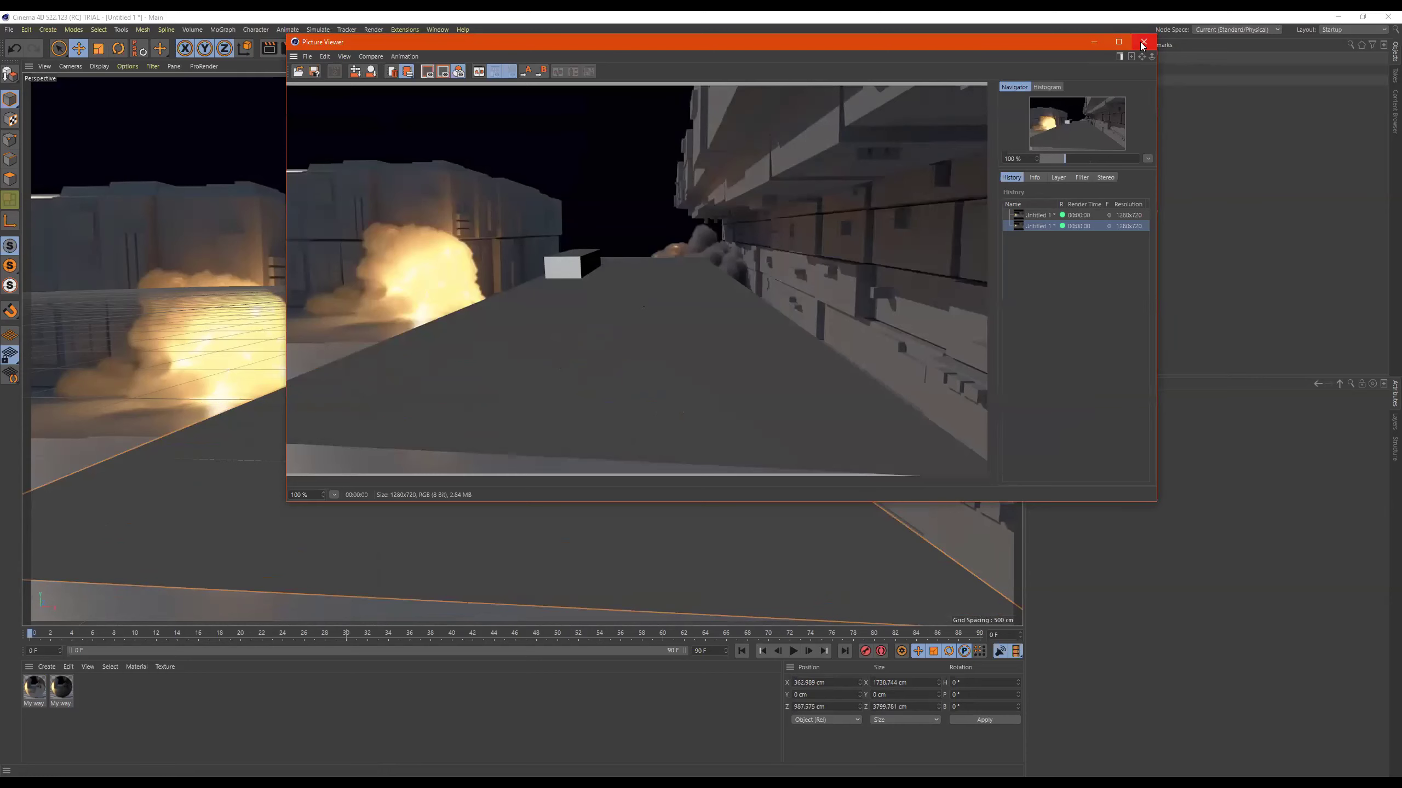
click(1143, 42)
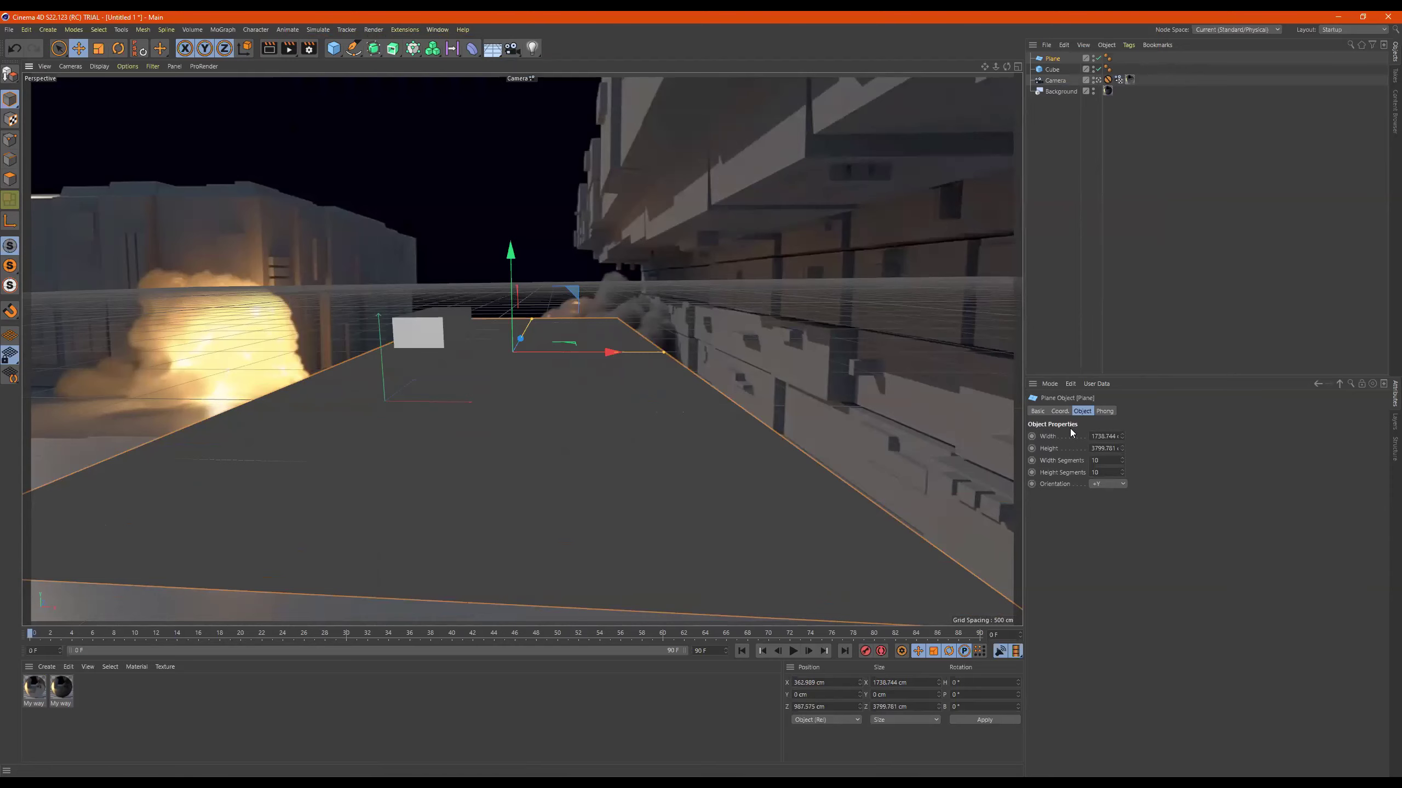
Review the calibration status in the camera's Camera Calibrator tag
click(1060, 82)
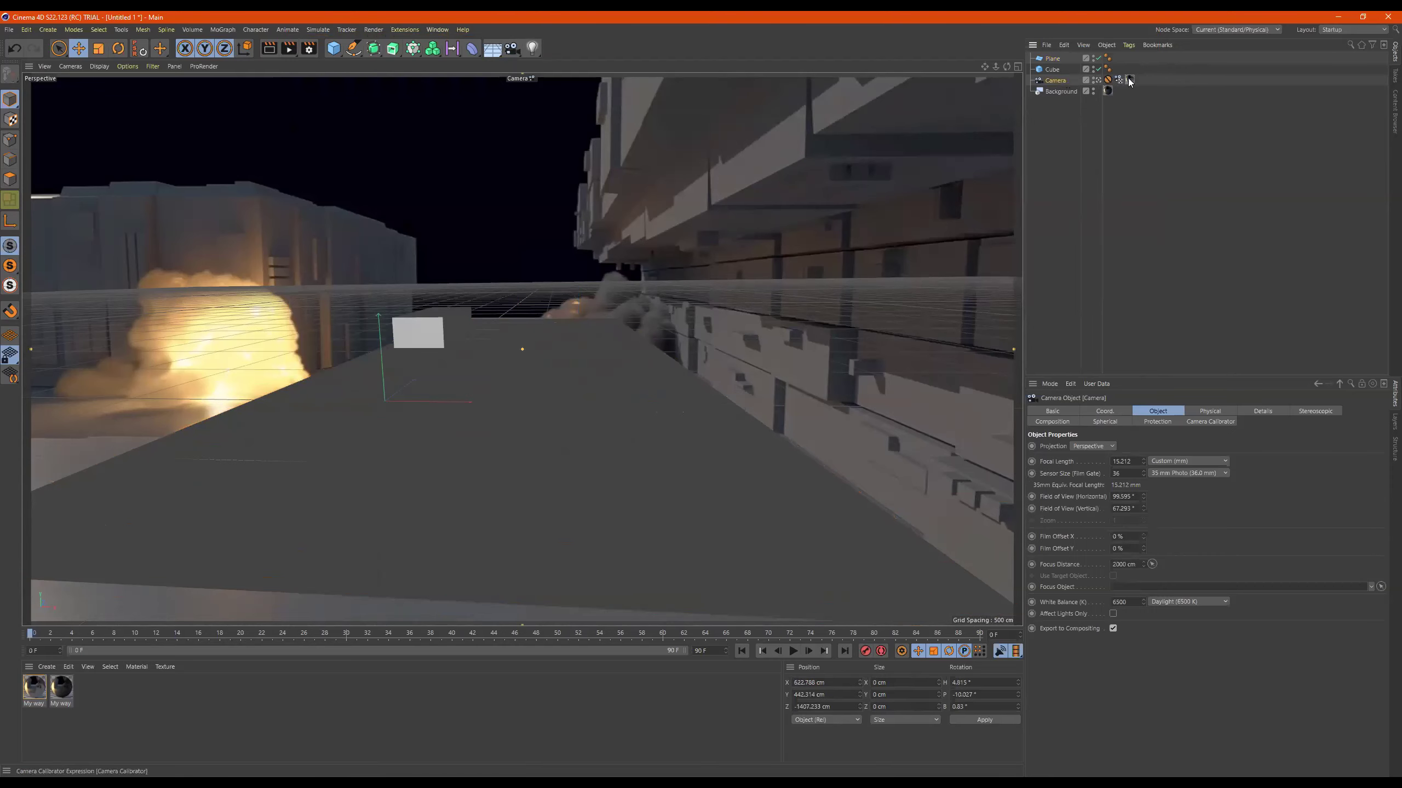
click(1118, 79)
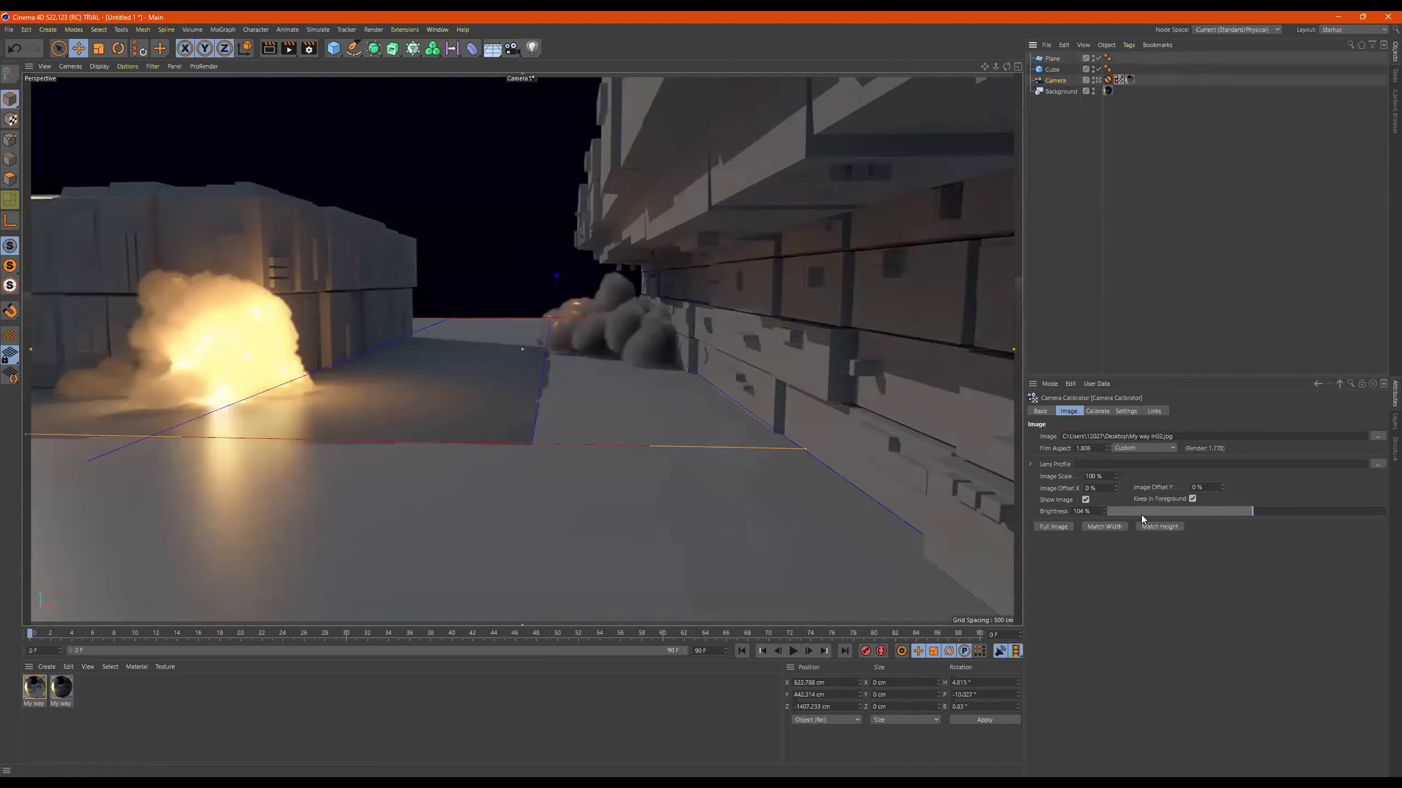
click(1098, 410)
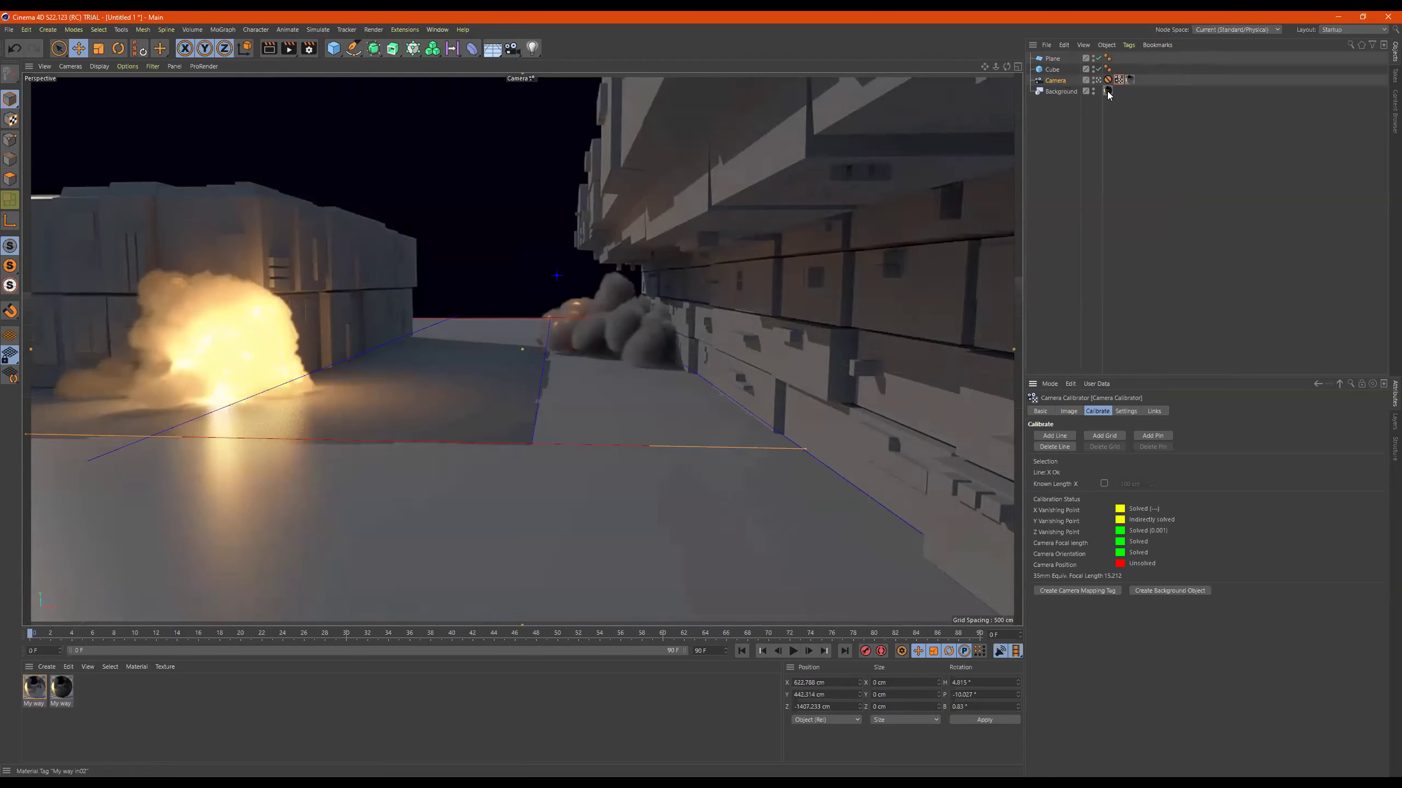
Copy the background's frontal-projection material tag onto the plane and render the result to the Picture Viewer
drag(1107, 91, 1055, 59)
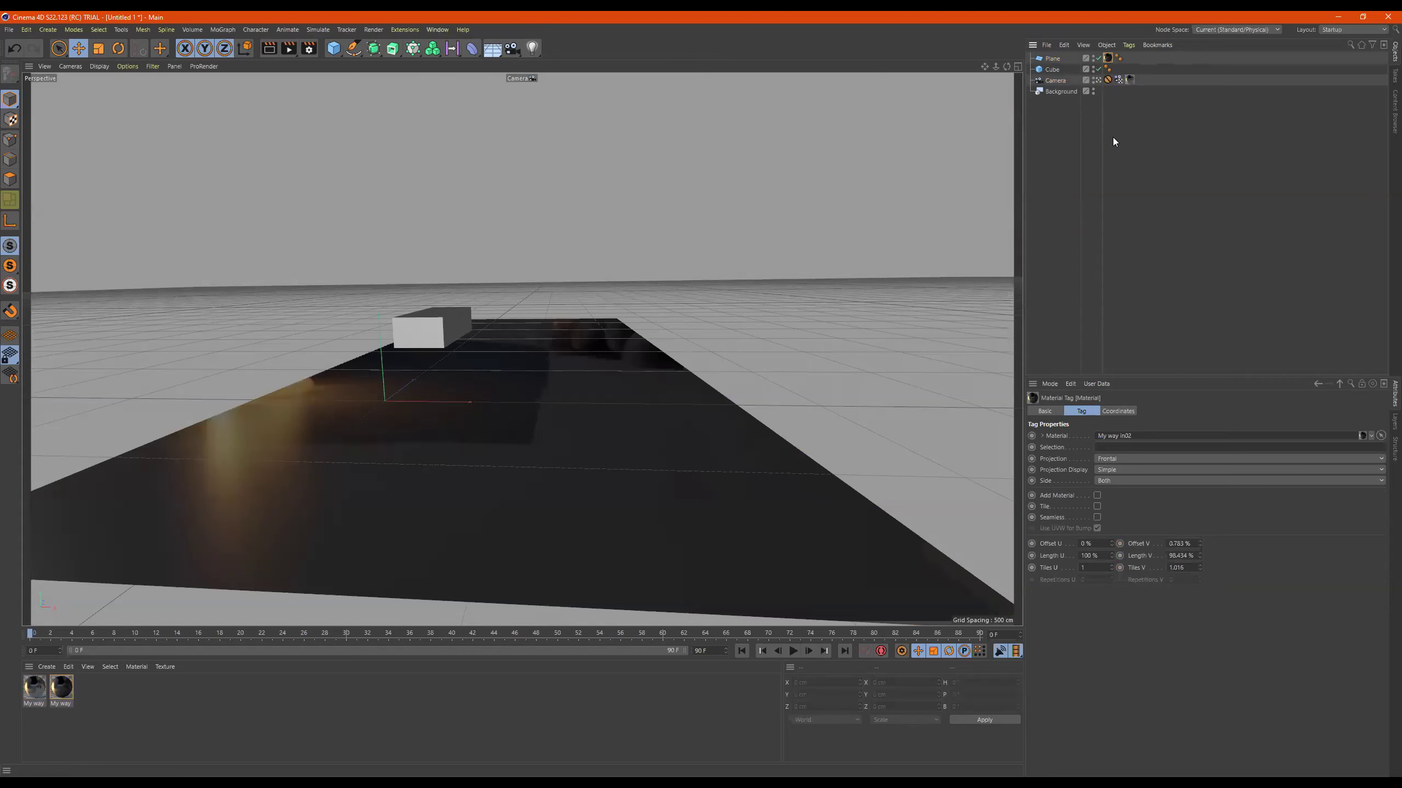
key(ctrl+z)
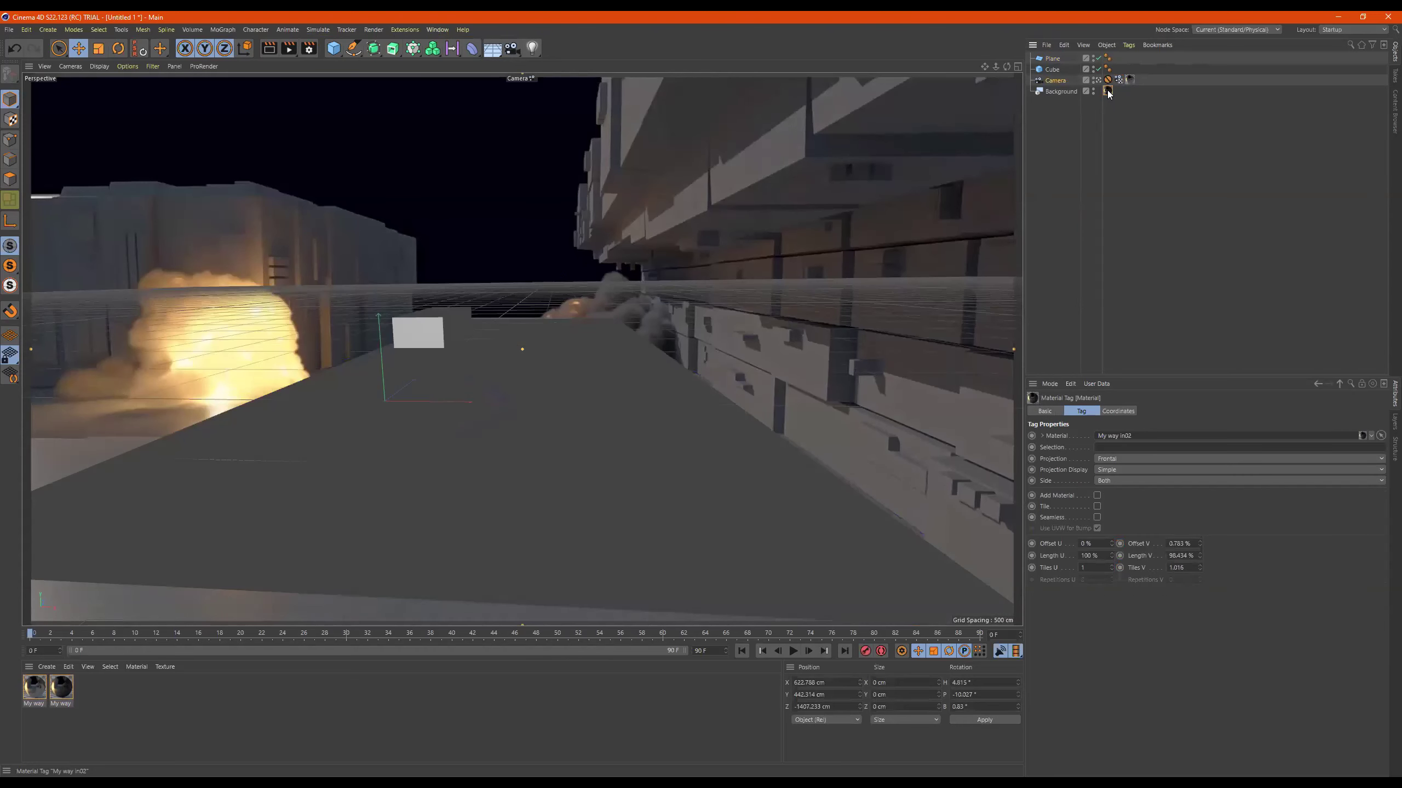
ctrl+drag(1063, 59, 1060, 59)
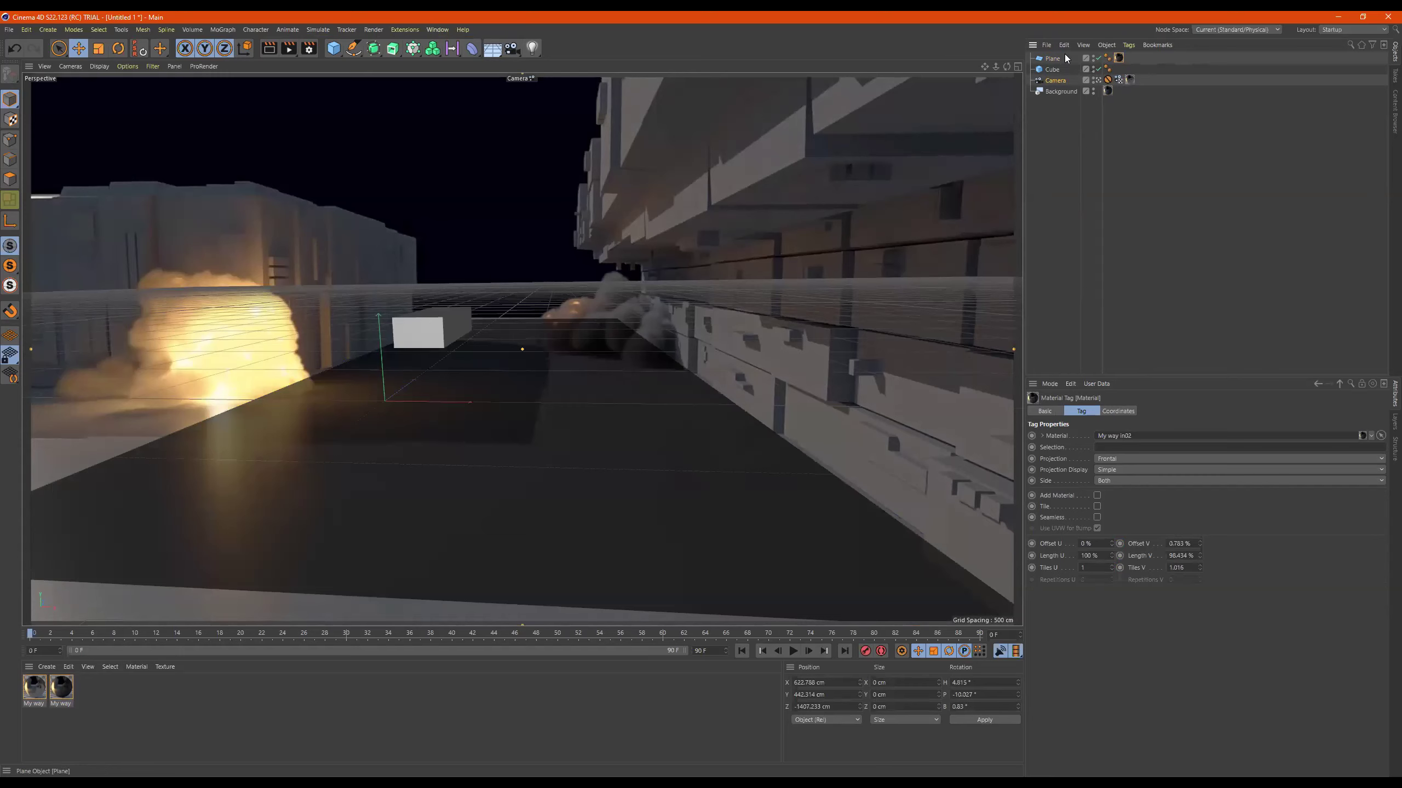
click(288, 54)
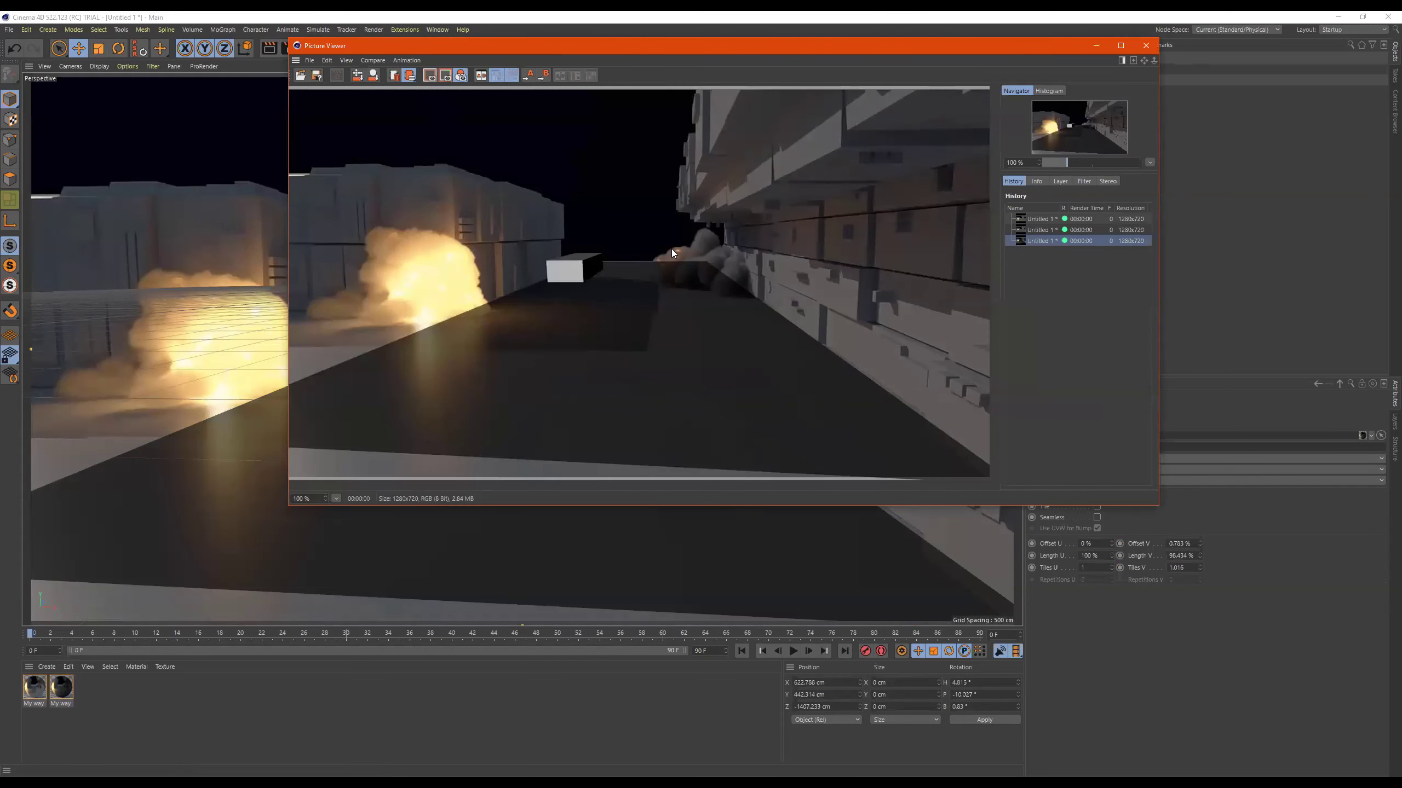
click(1145, 50)
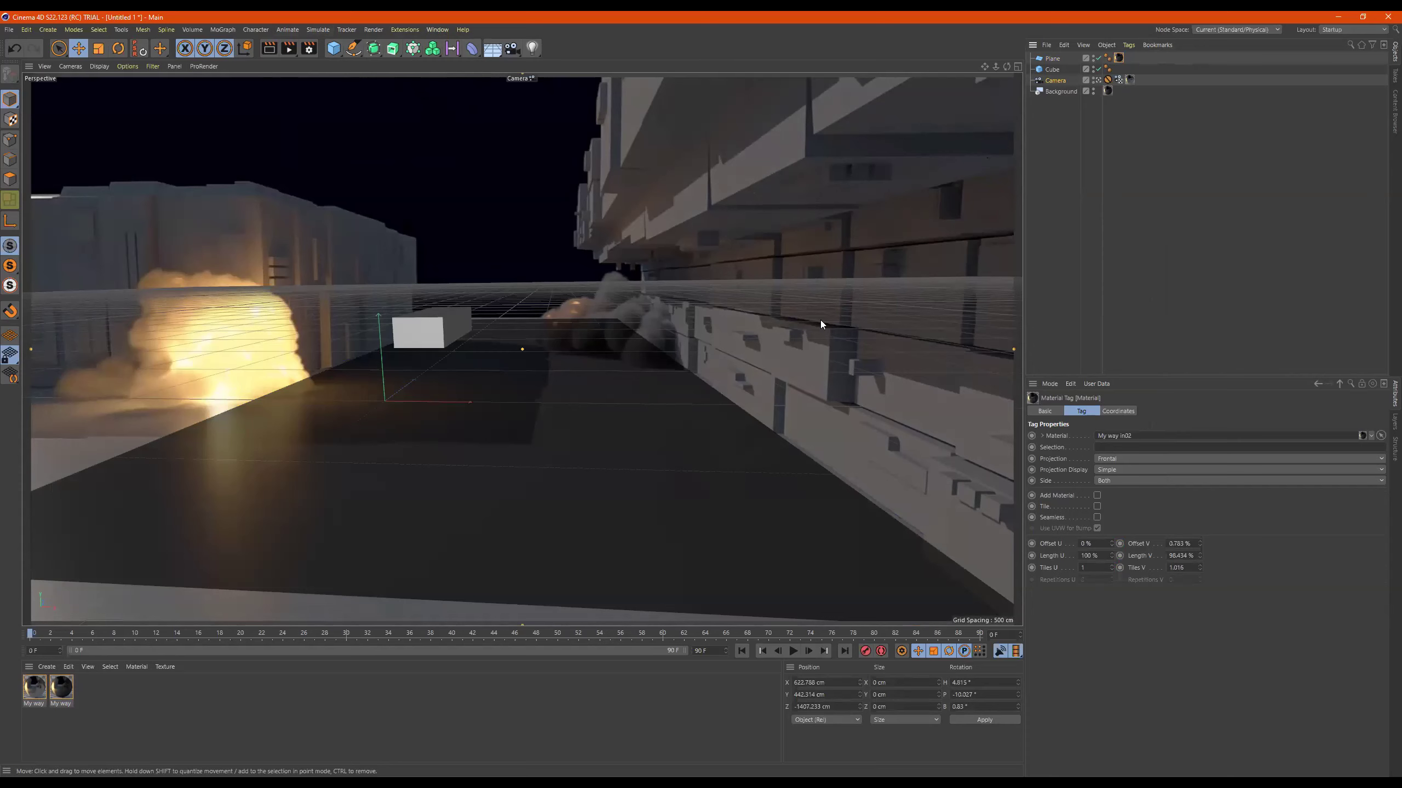
Add a Compositing tag to the plane and enable Compositing Background
right_click(1055, 58)
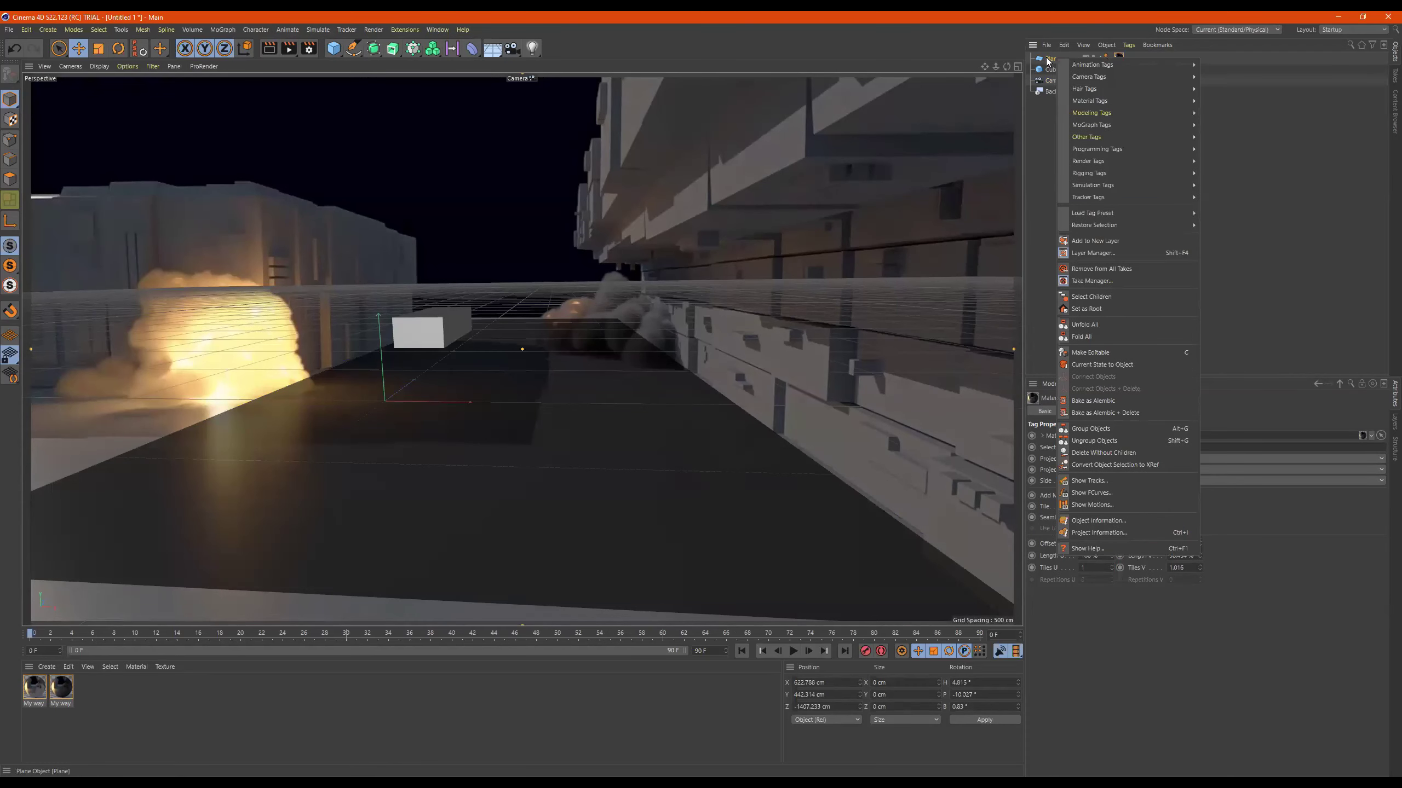
mouse_move(1102, 189)
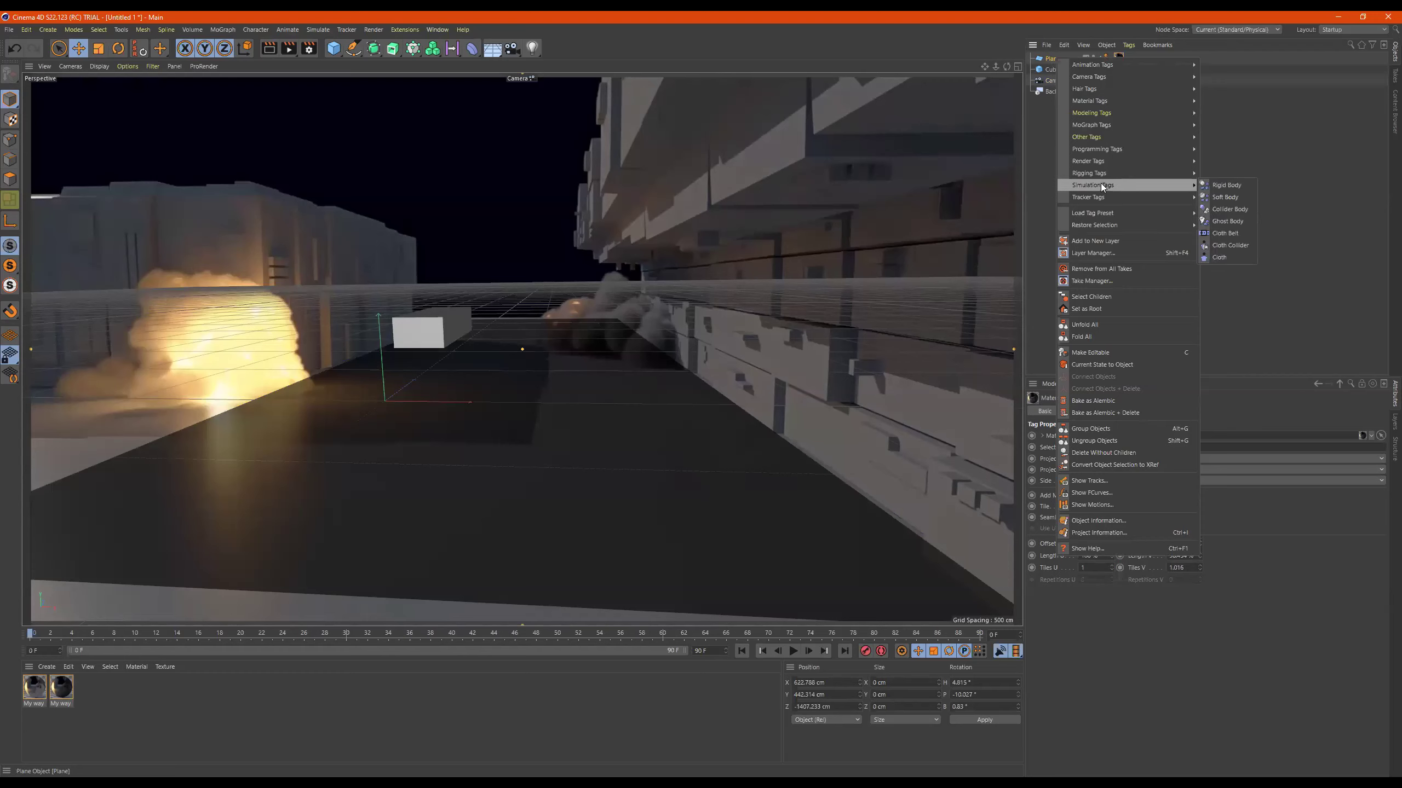
mouse_move(1104, 161)
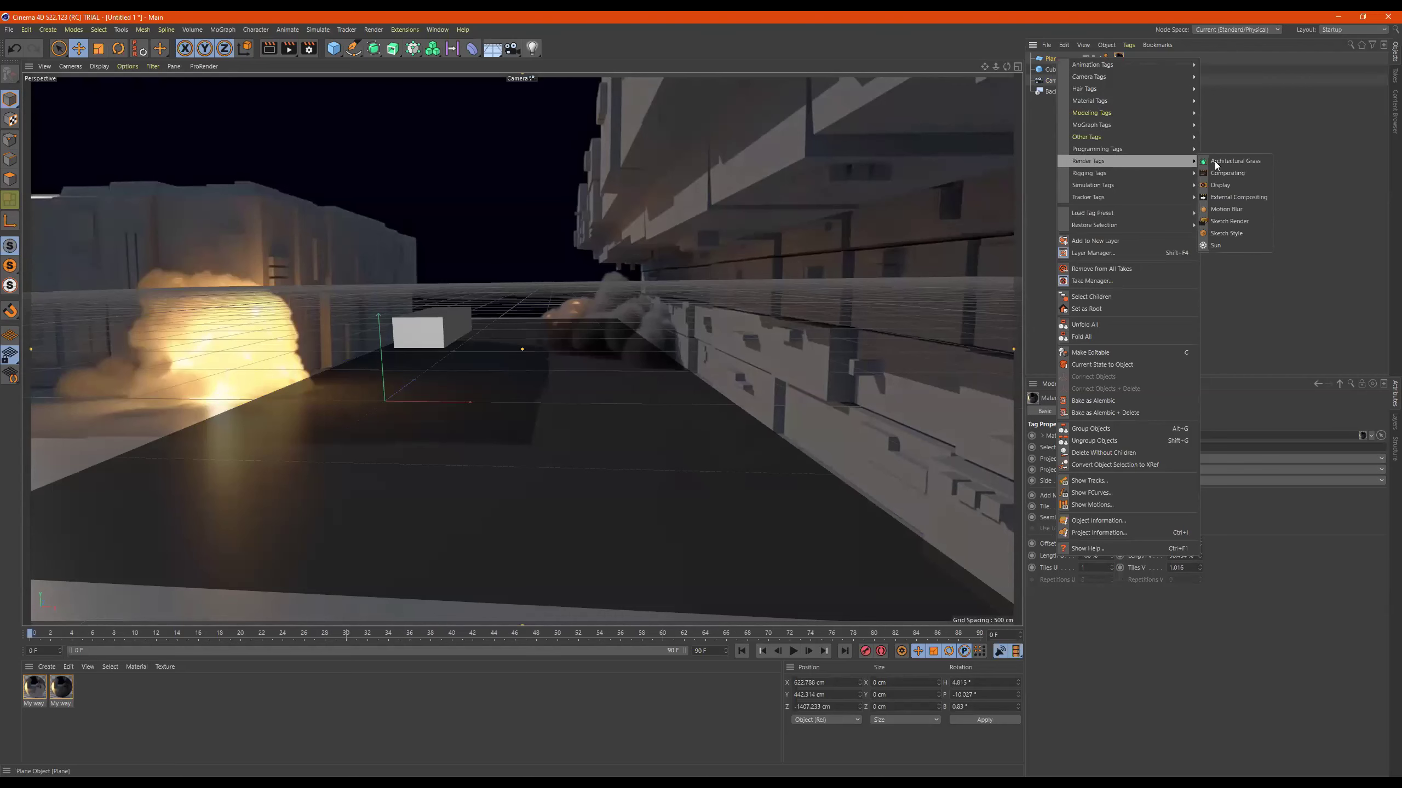
click(1241, 174)
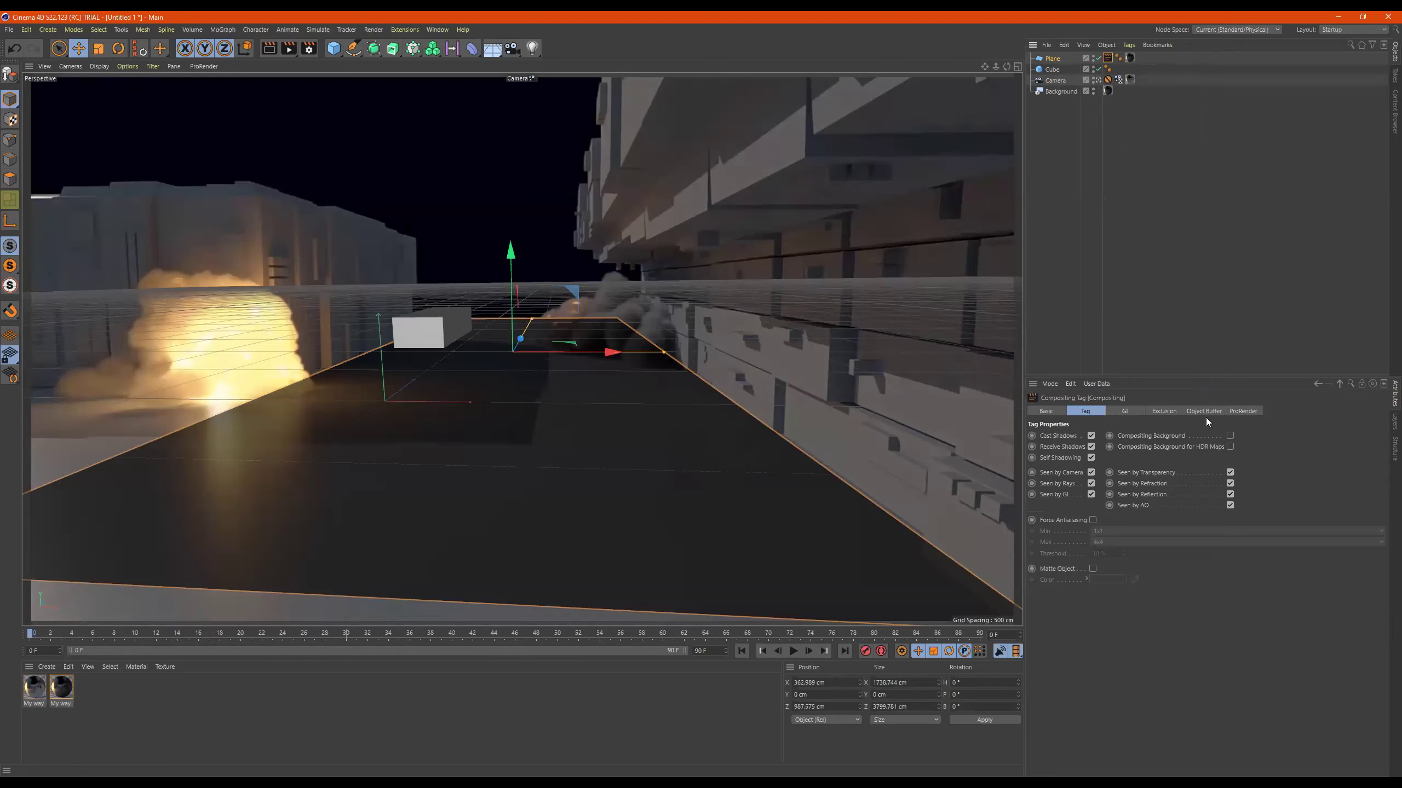
click(1230, 437)
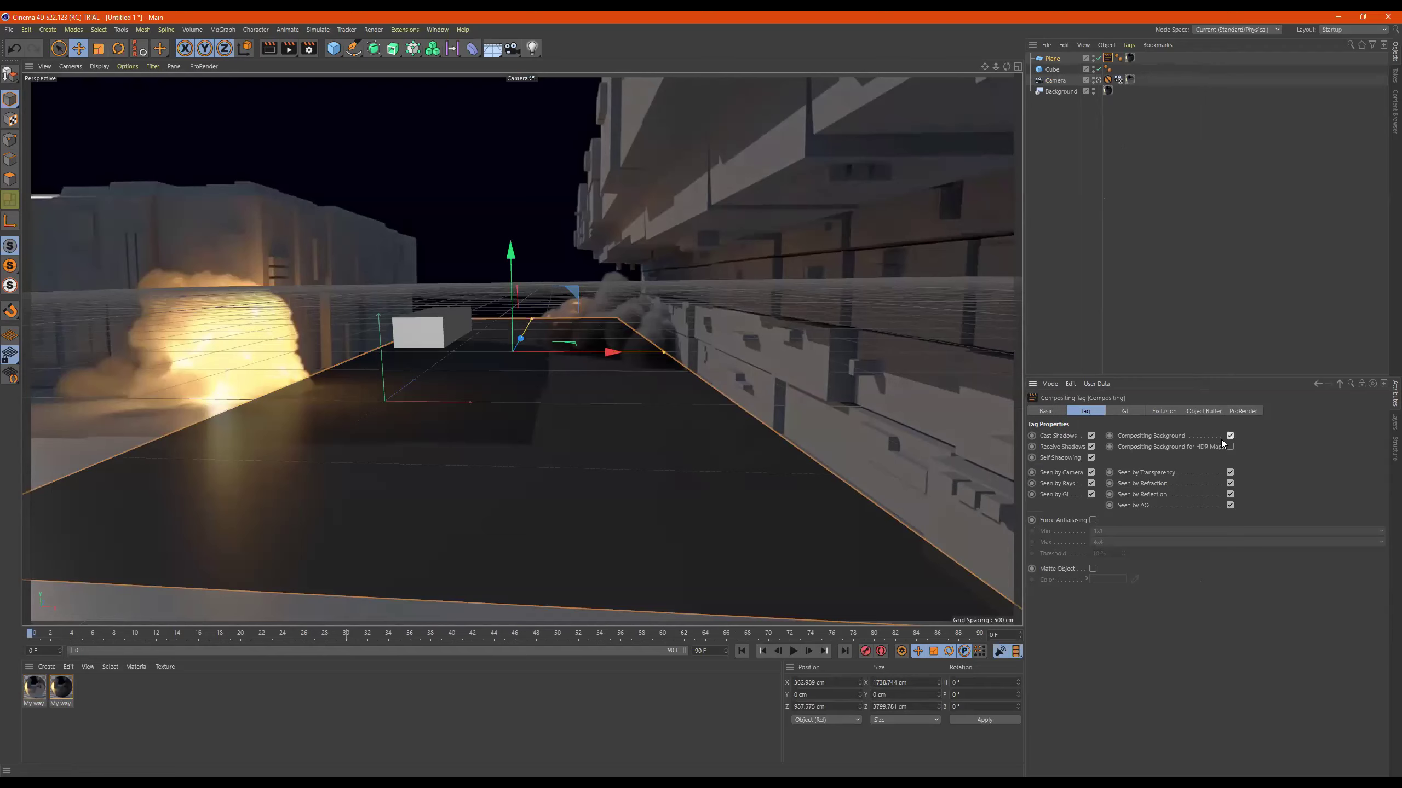
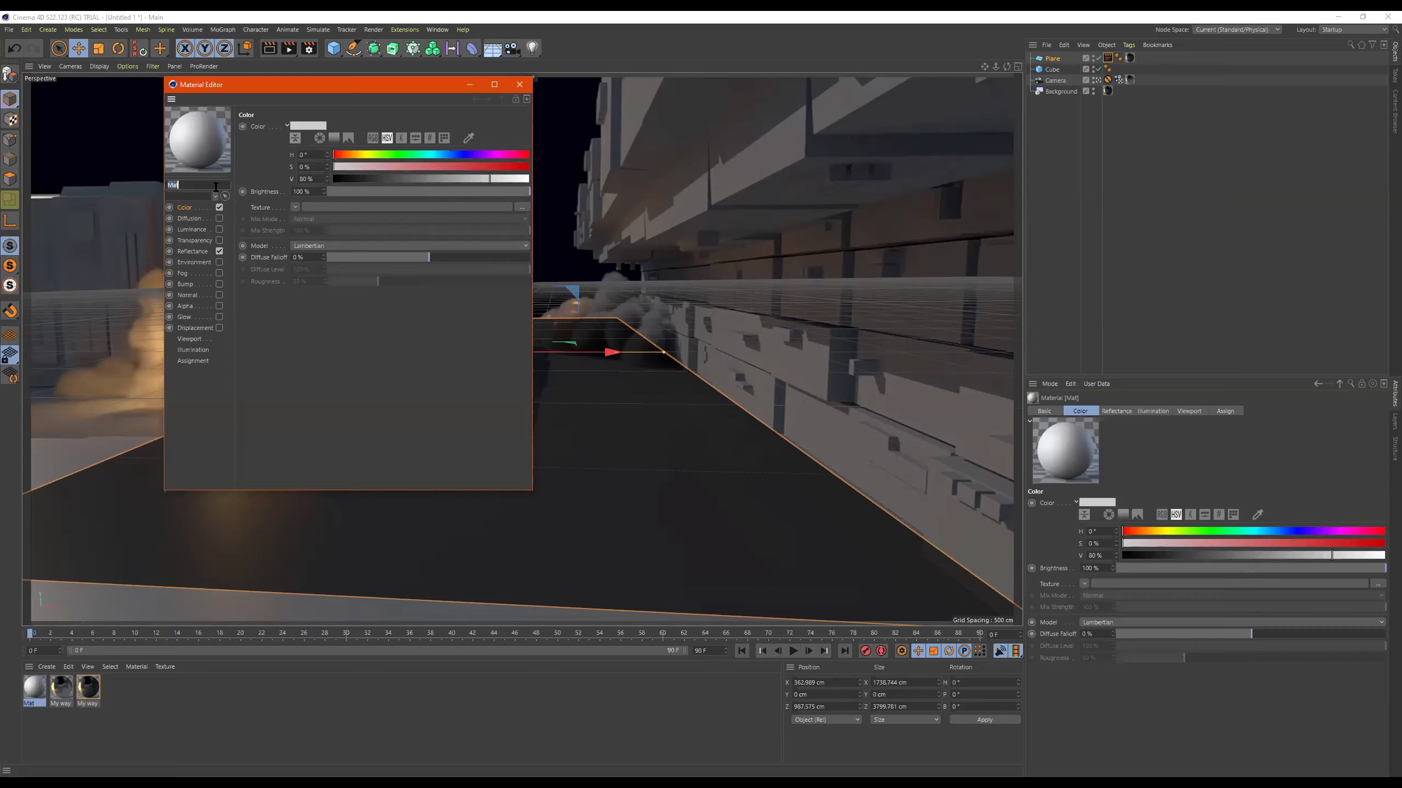
Name the new material HDRI, disable its Color and Reflectance channels, and enable Luminance
text(HDRI)
key(Return)
click(219, 207)
click(219, 251)
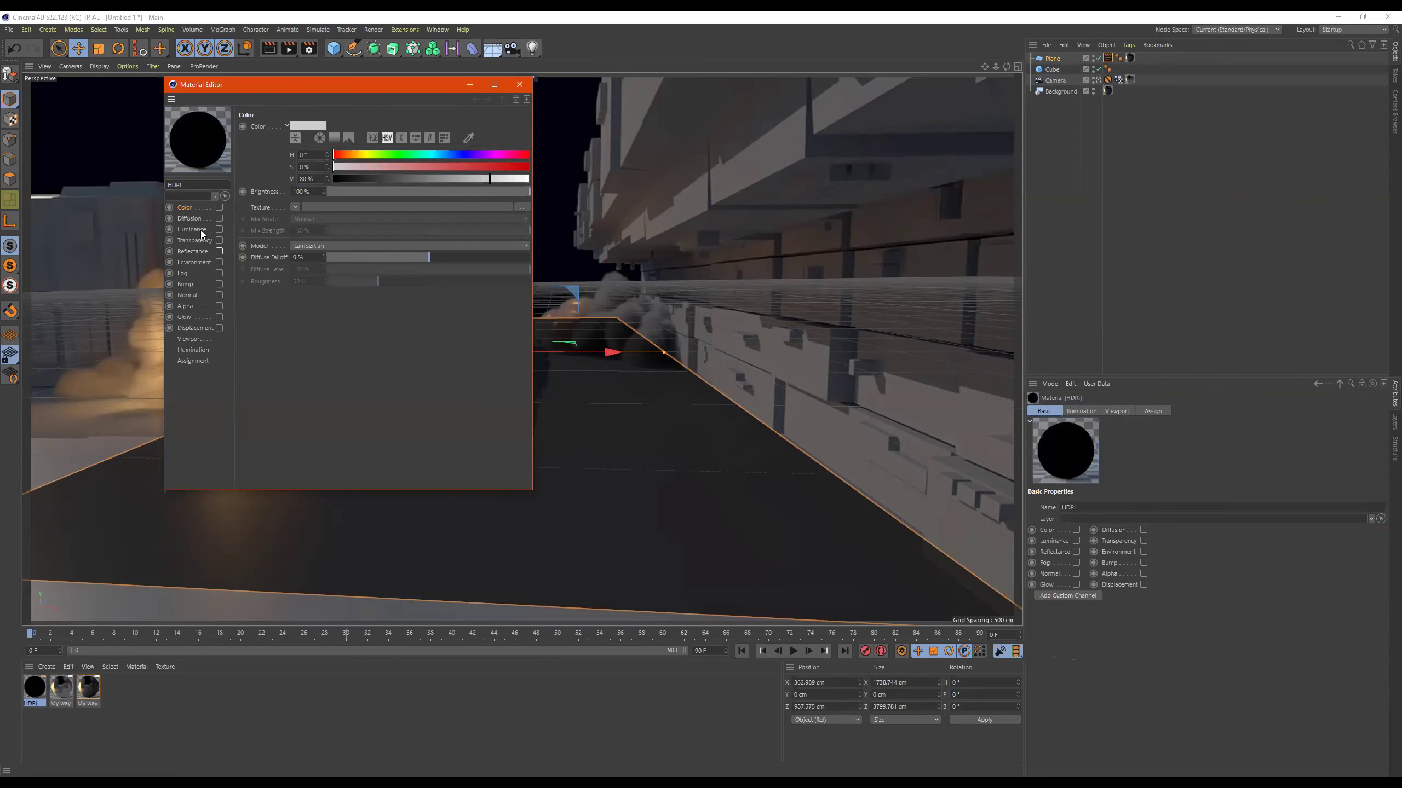
click(202, 229)
click(219, 229)
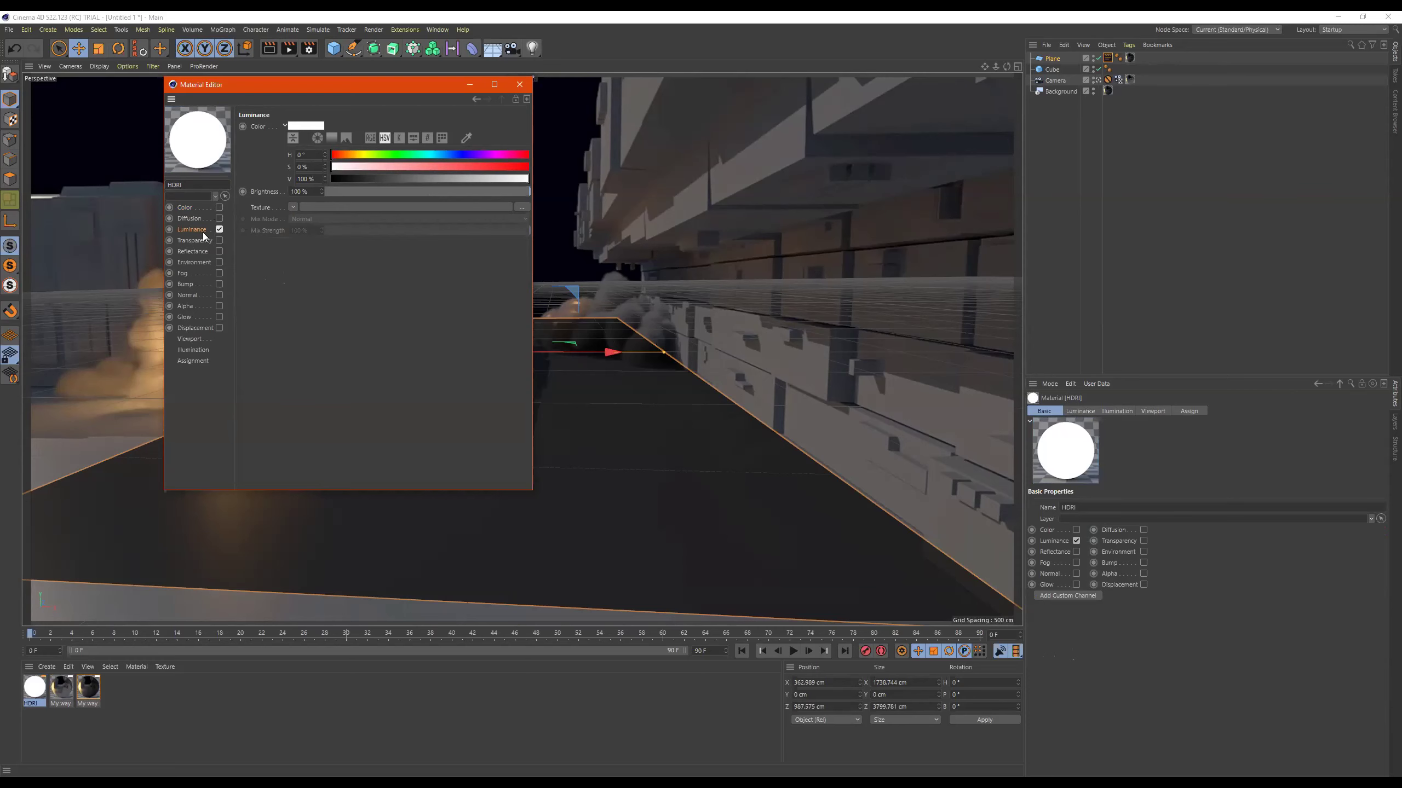
Load the pond_bridge_night_4k HDR image from Downloads as the HDRI material's Luminance texture
click(522, 207)
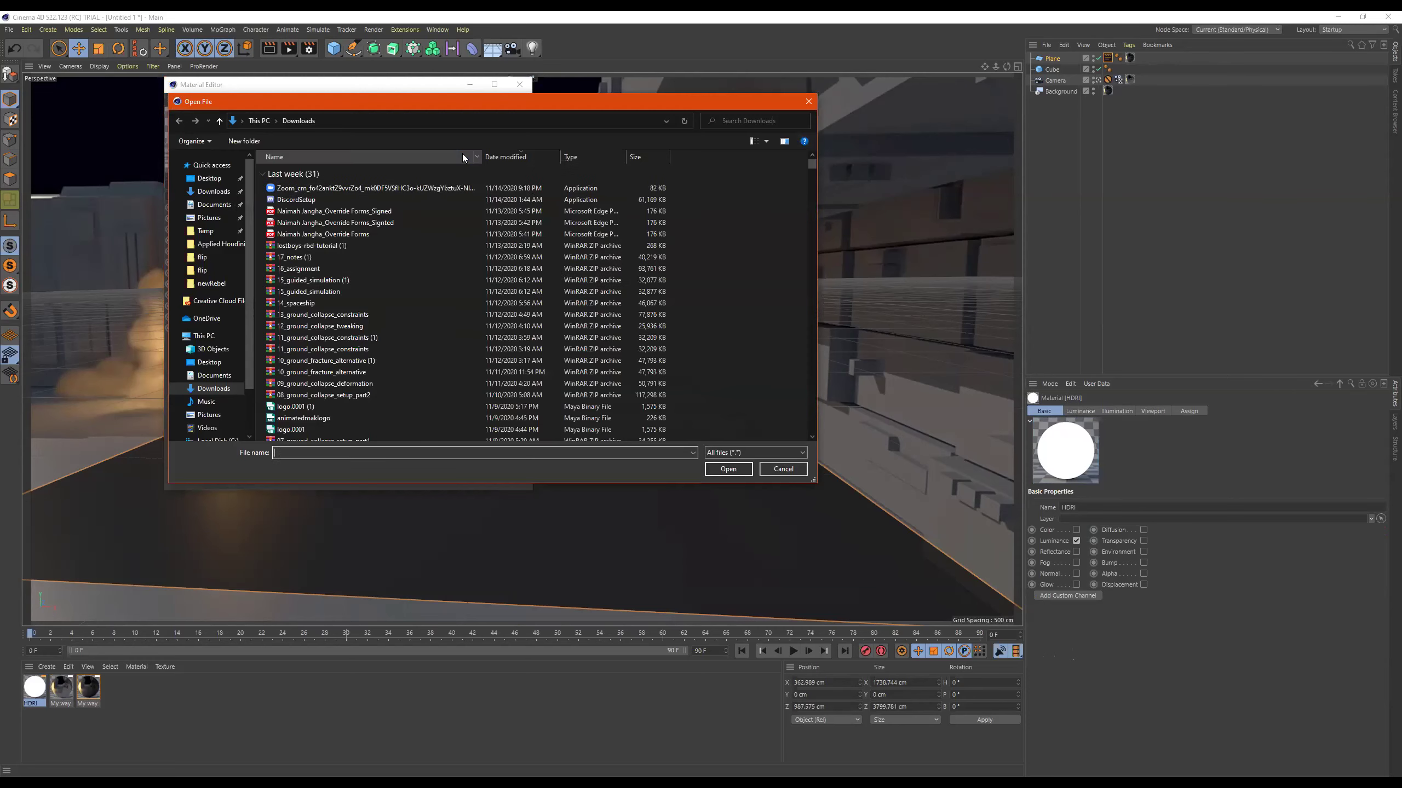
click(213, 191)
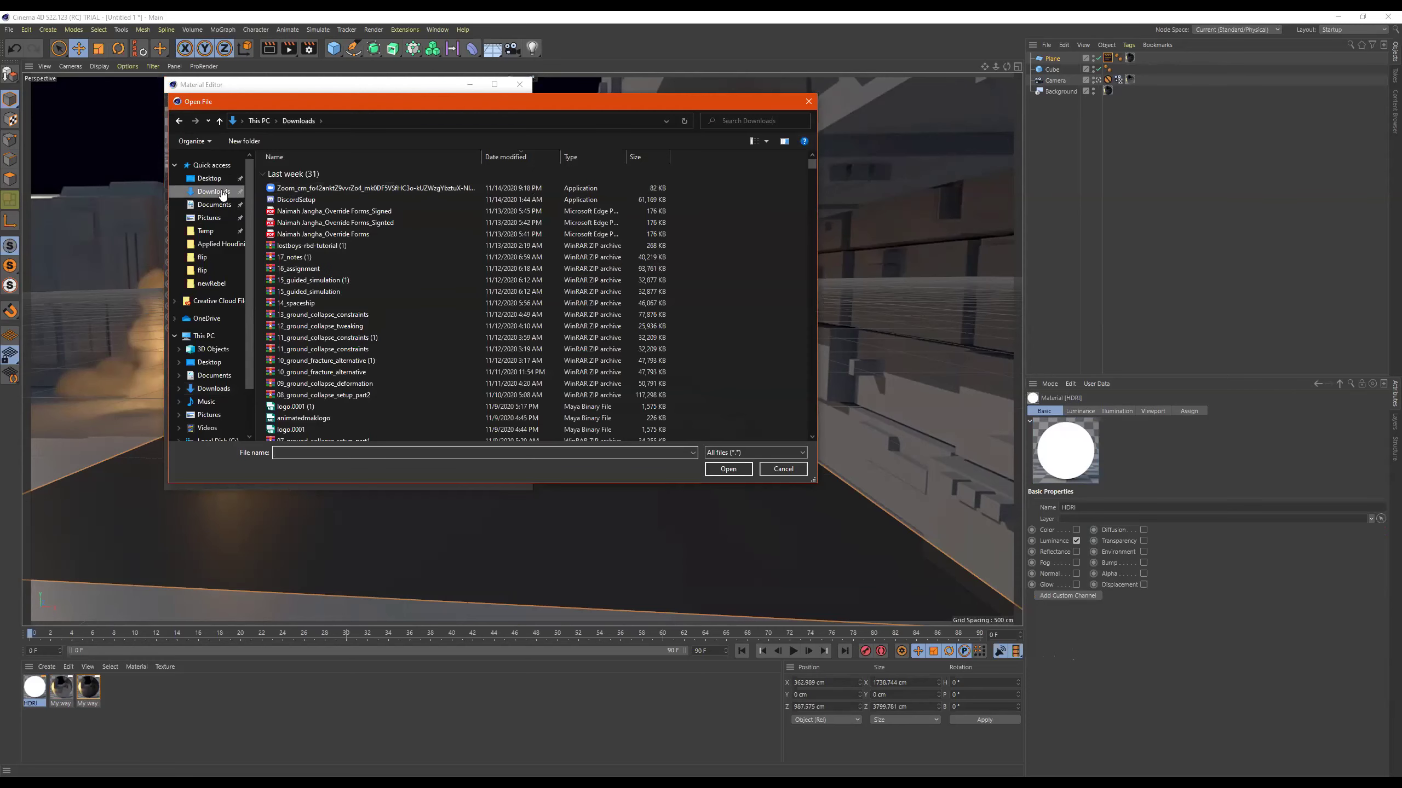
scroll(419, 293, down, 5)
scroll(449, 292, down, 10)
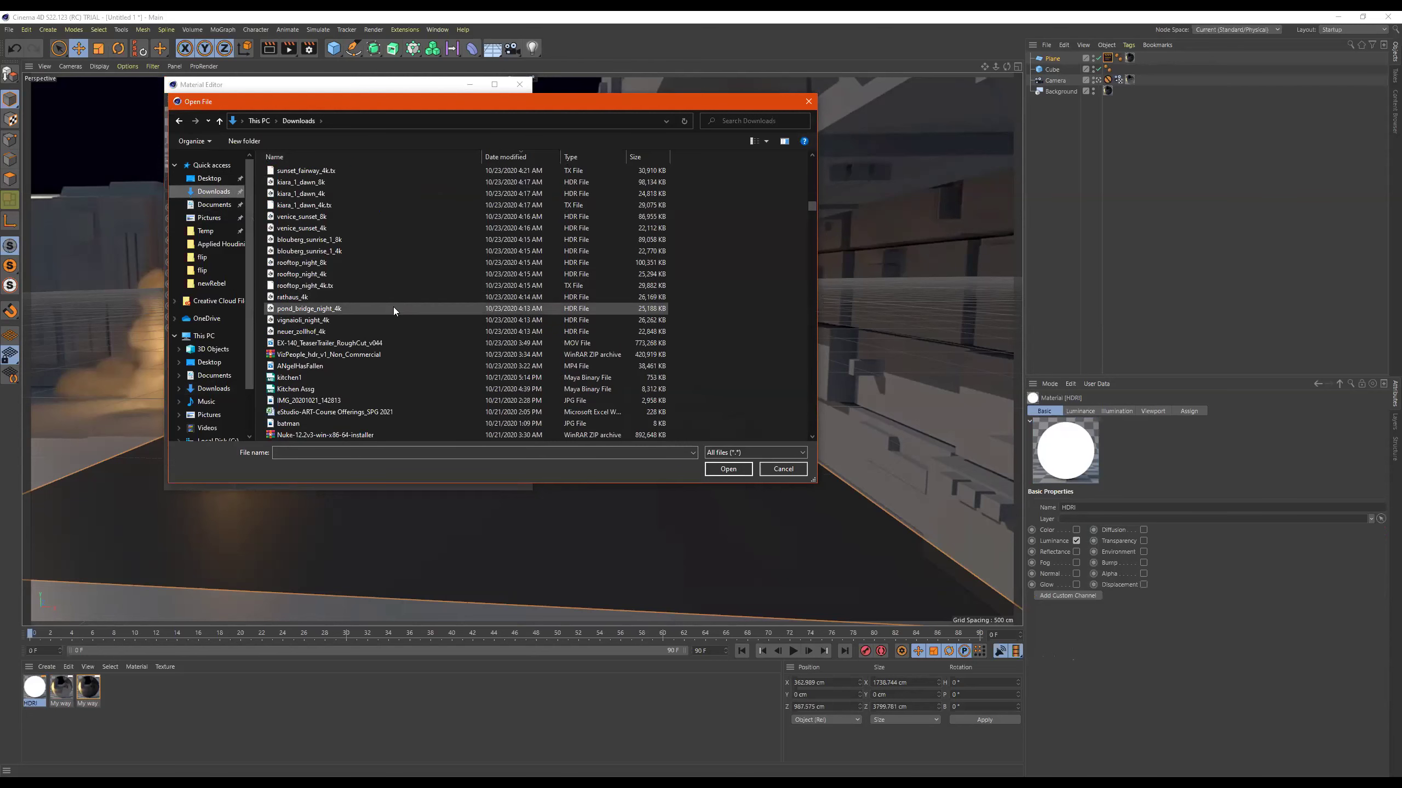
click(344, 310)
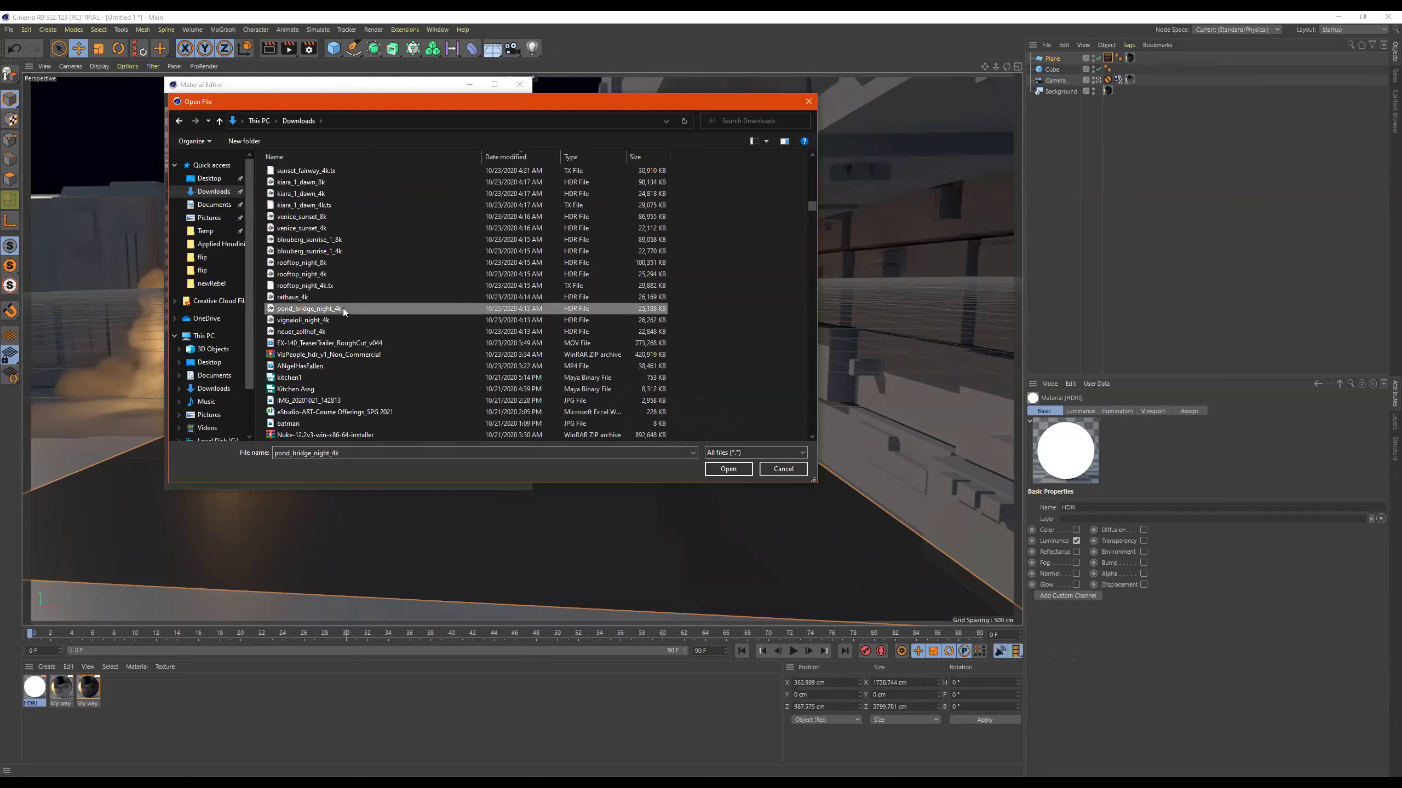
double_click(343, 309)
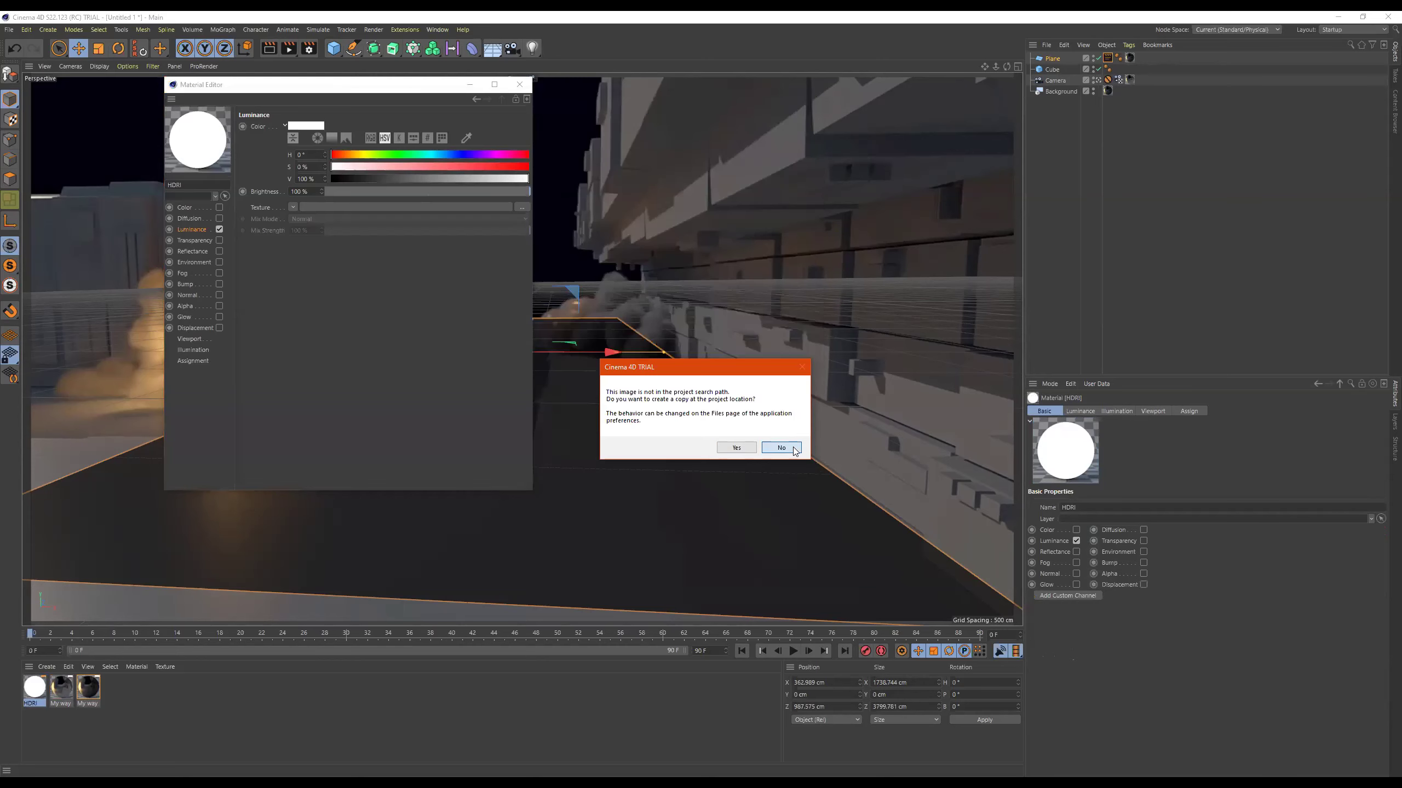
click(737, 447)
click(519, 84)
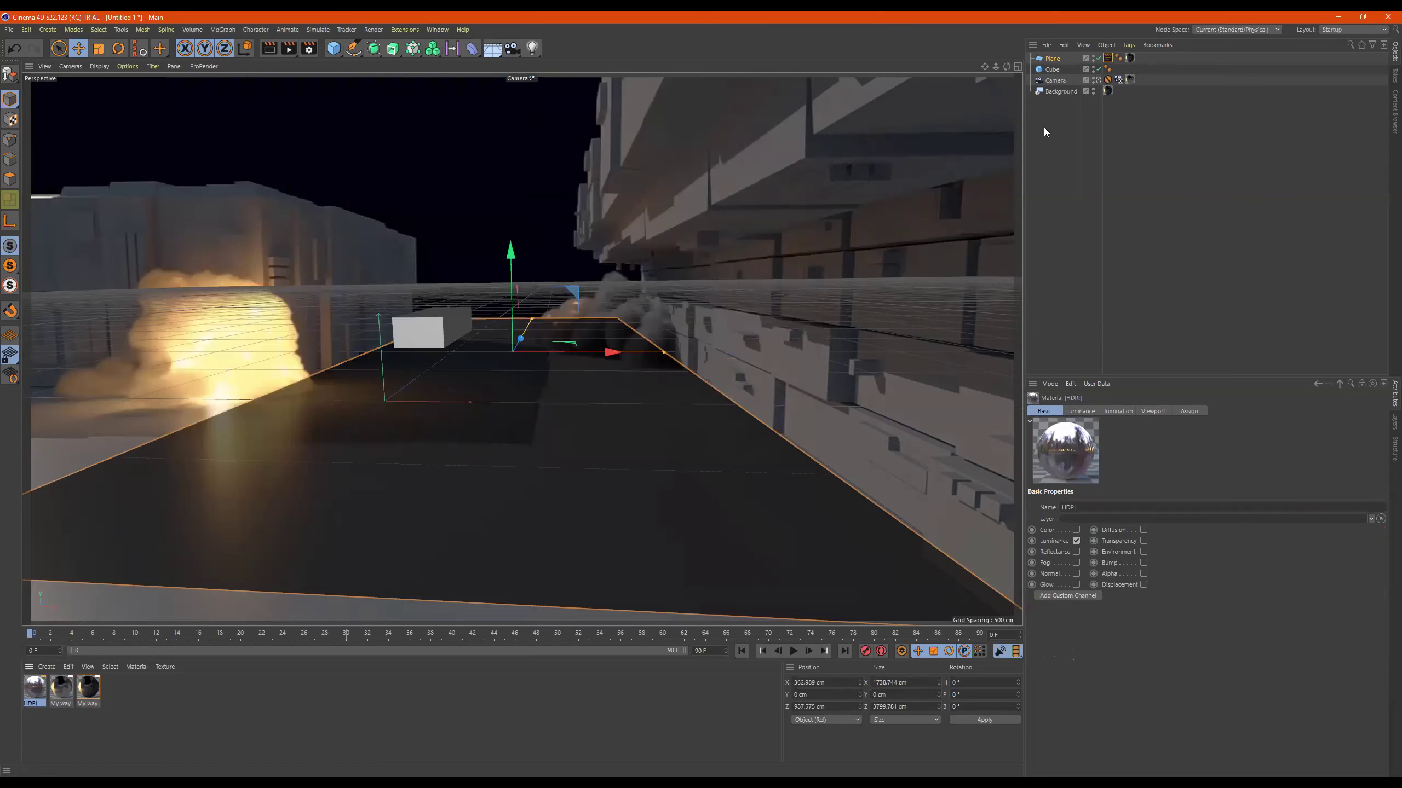
Add a Sky object to the scene and apply the HDRI material to it
drag(493, 48, 532, 83)
drag(34, 687, 1052, 58)
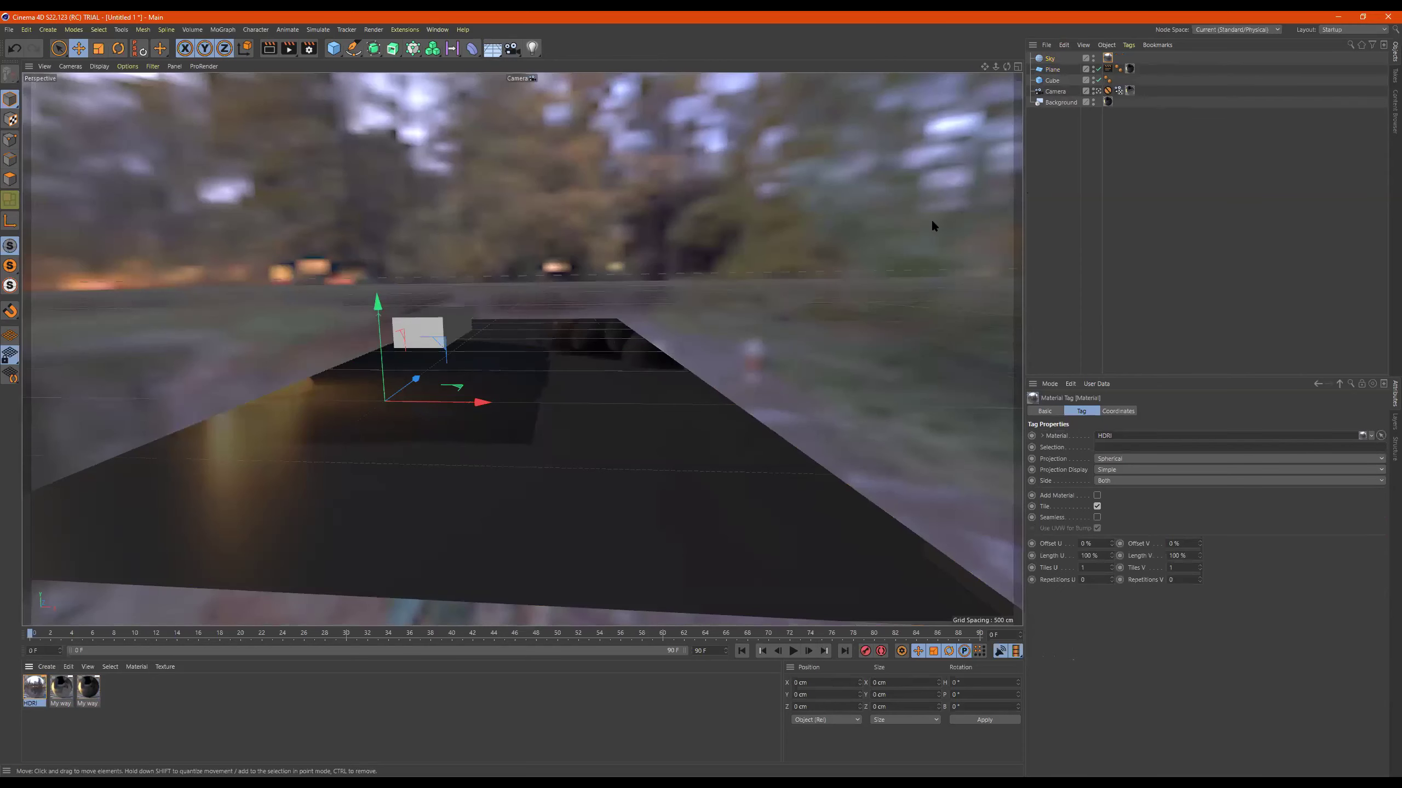
Set the HDRI material's viewport Texture Preview Size to 4096x4096 and render the scene to the Picture Viewer
double_click(1108, 58)
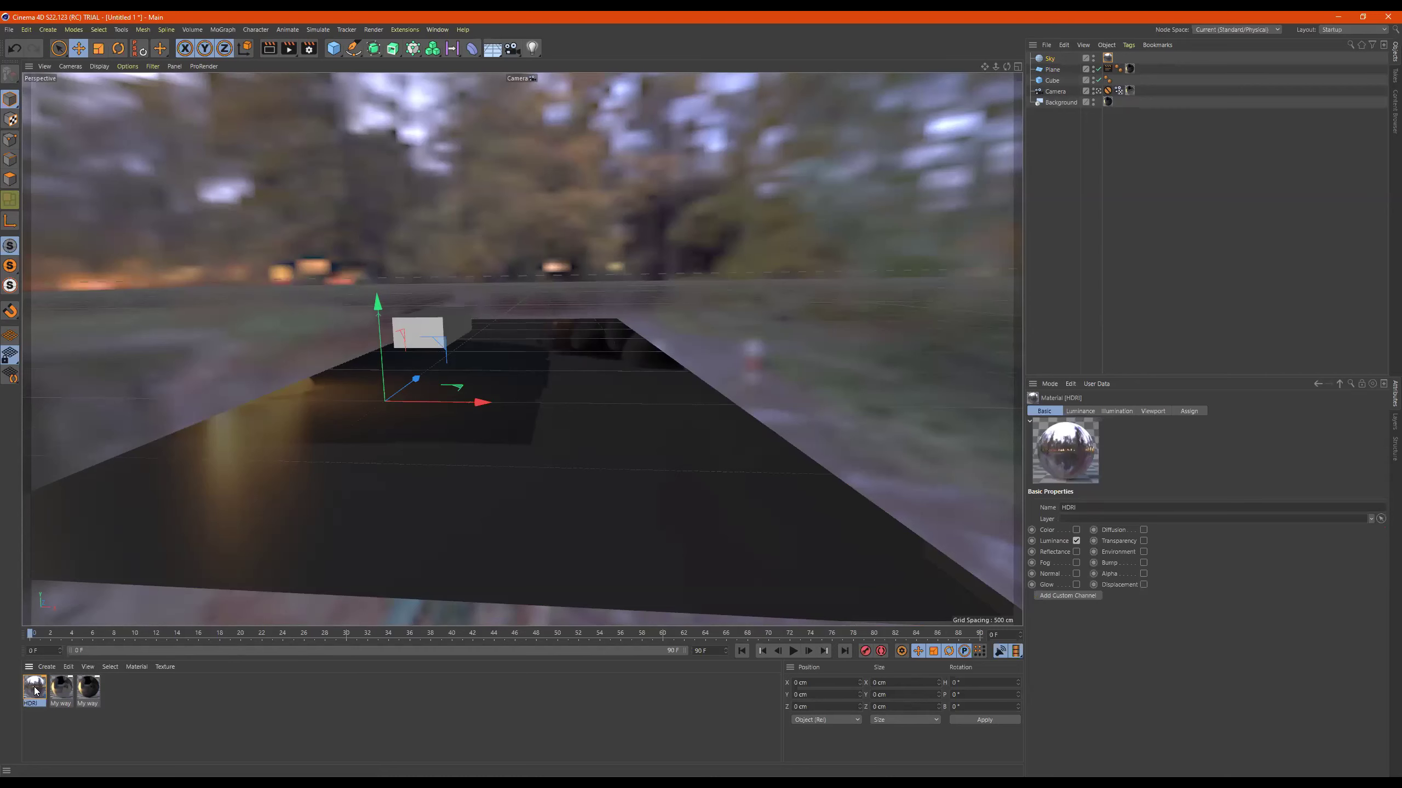
double_click(1051, 466)
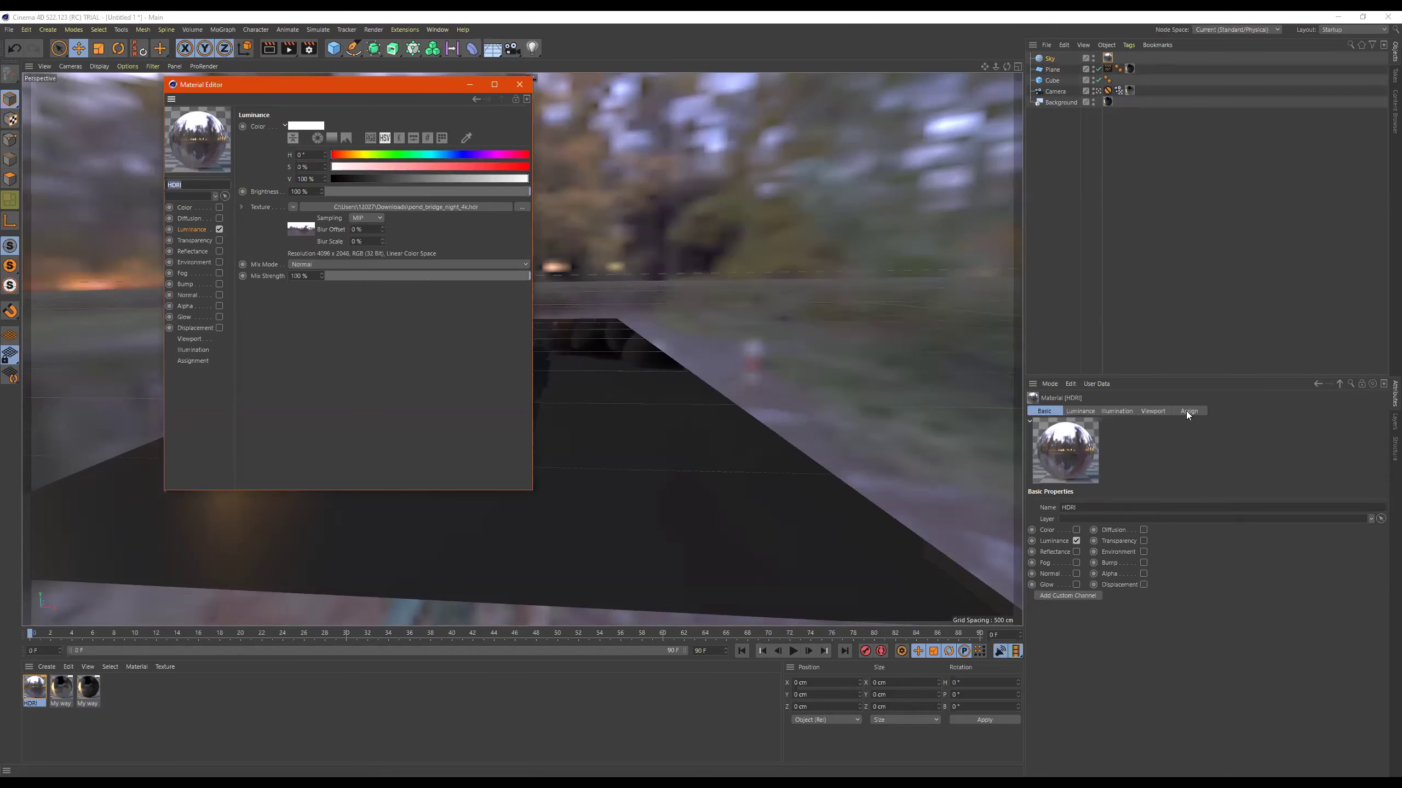
click(1157, 410)
click(1132, 513)
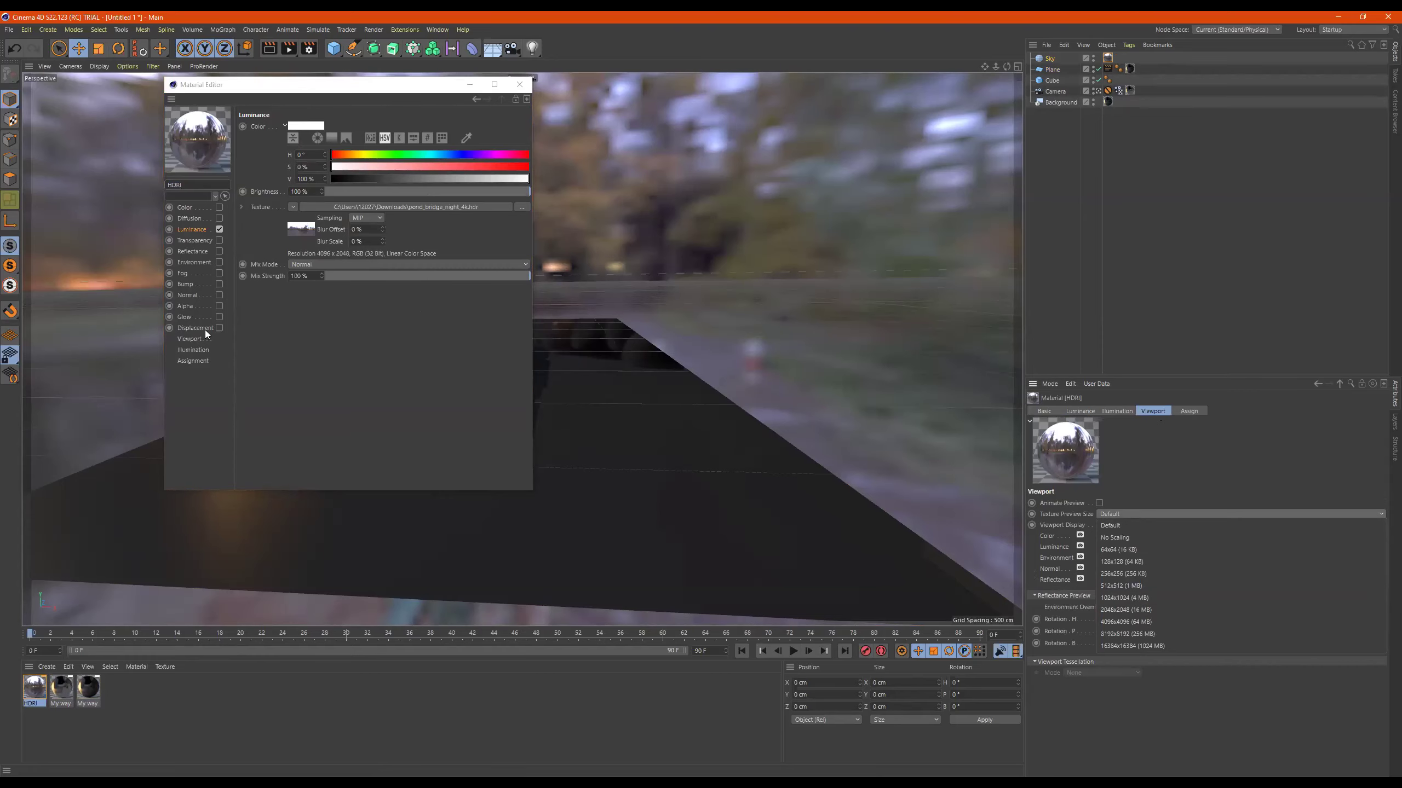
key(Escape)
click(194, 350)
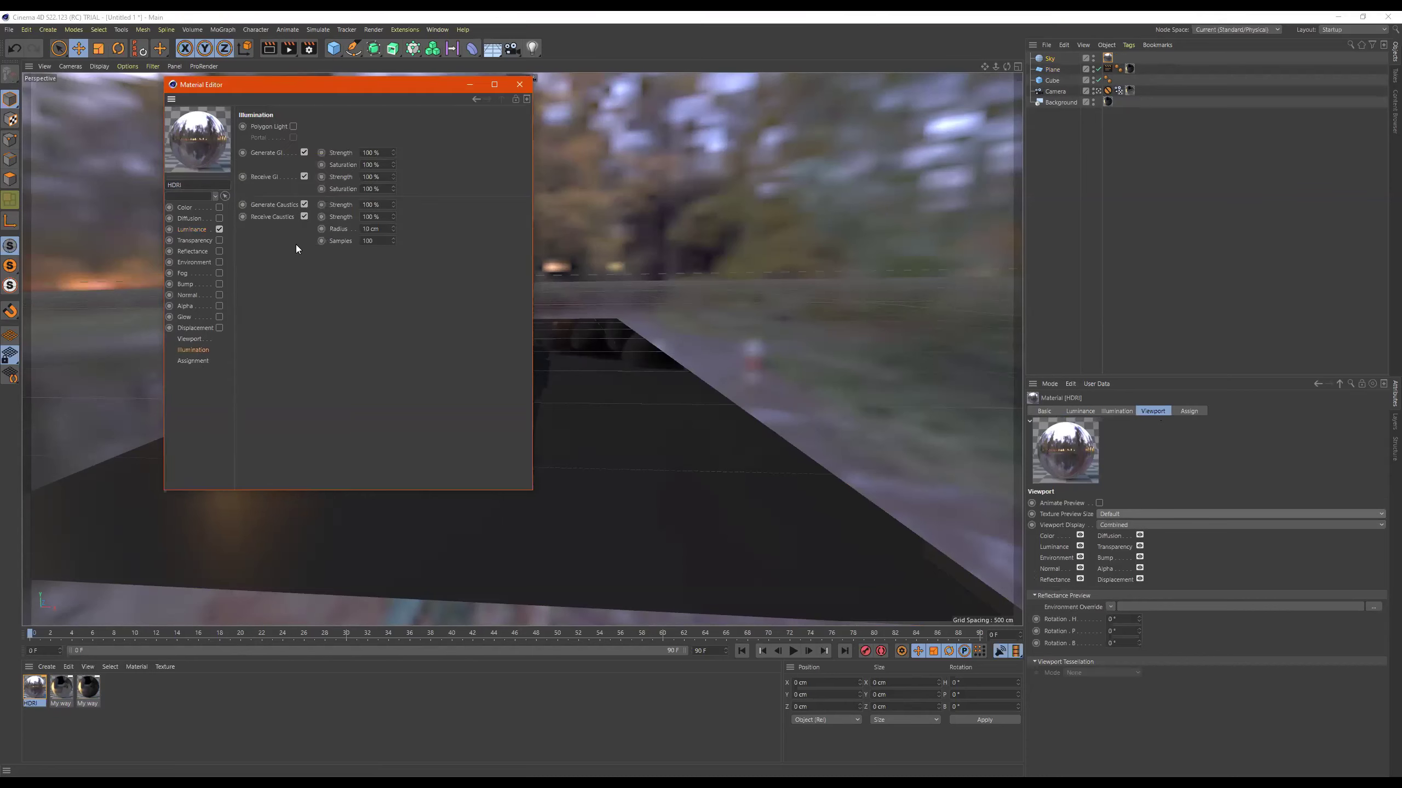
click(188, 340)
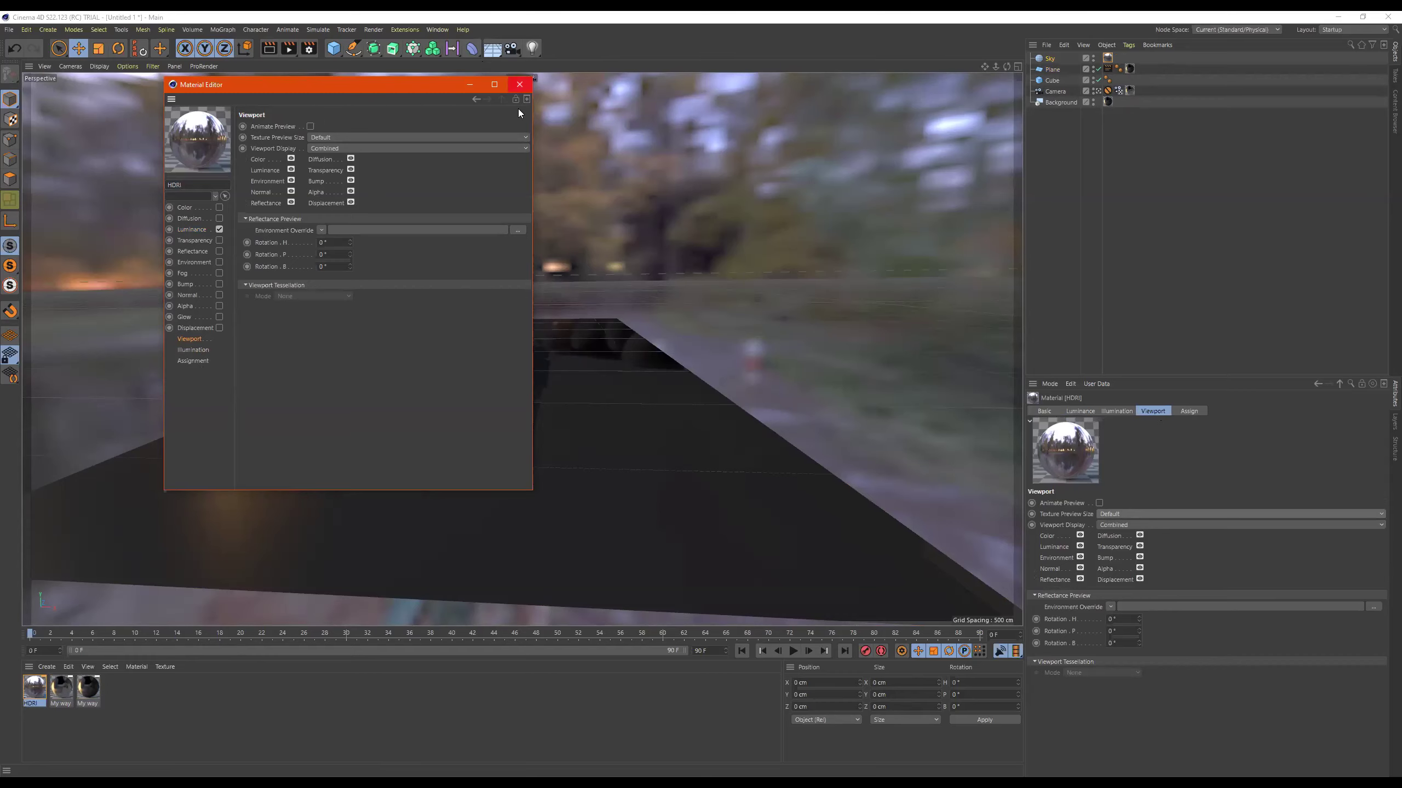
click(335, 138)
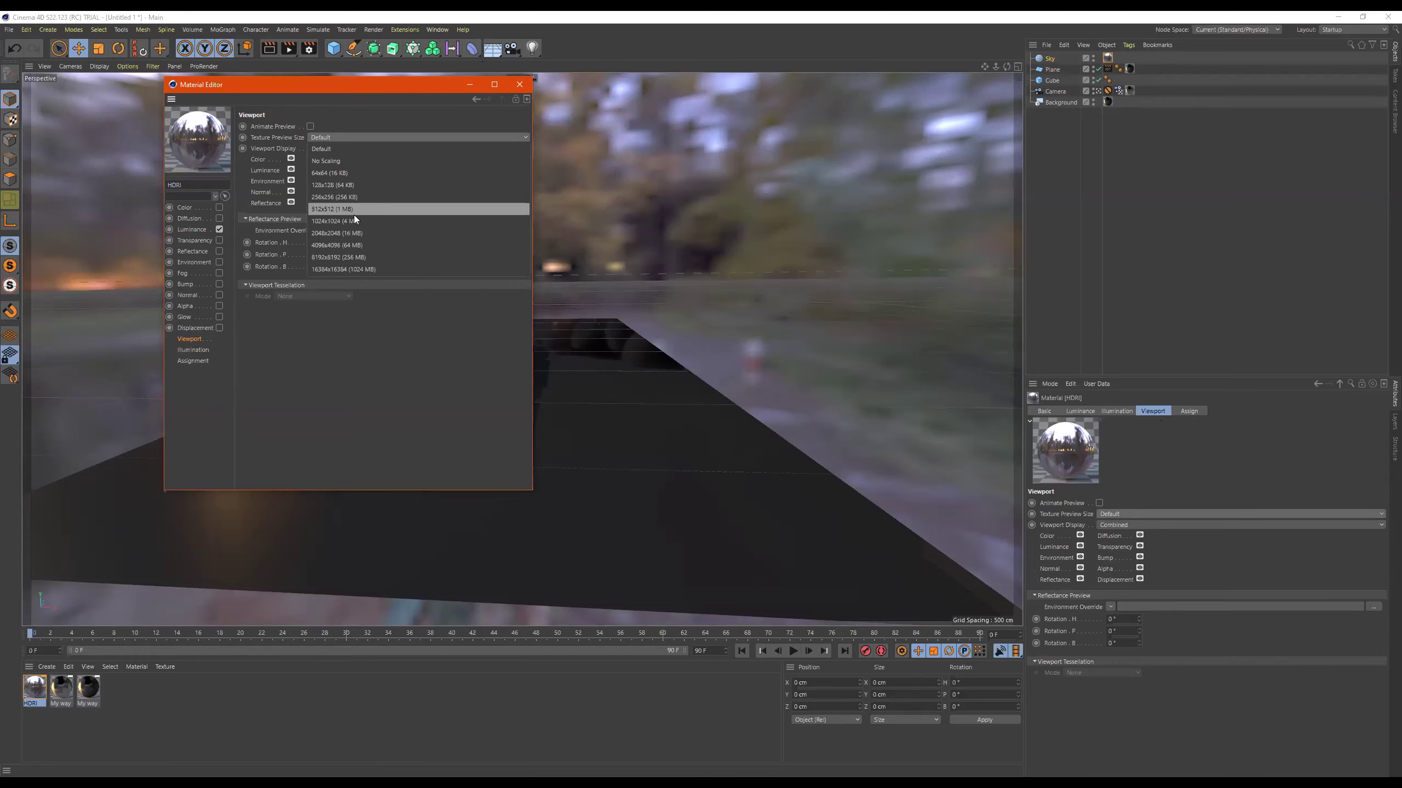
click(357, 244)
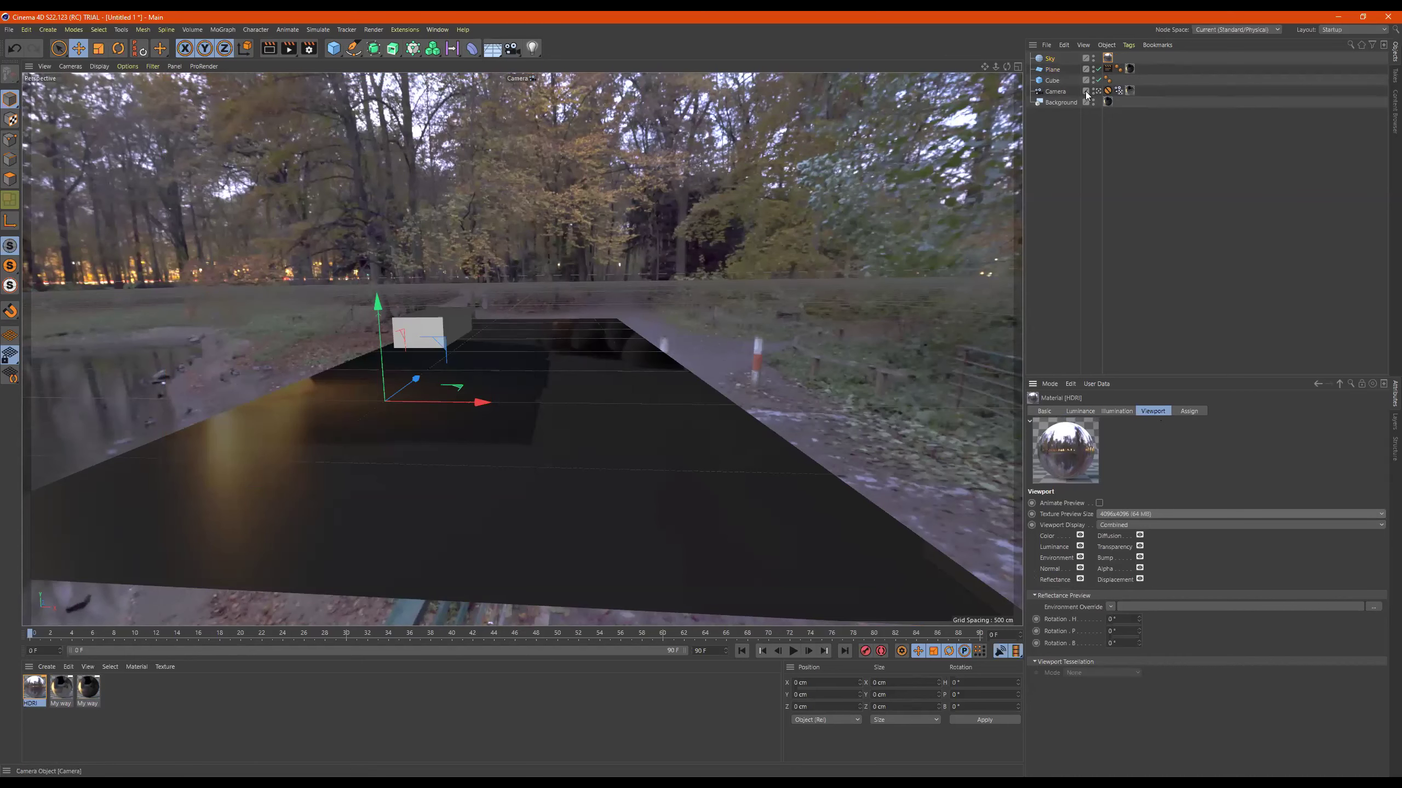
click(287, 50)
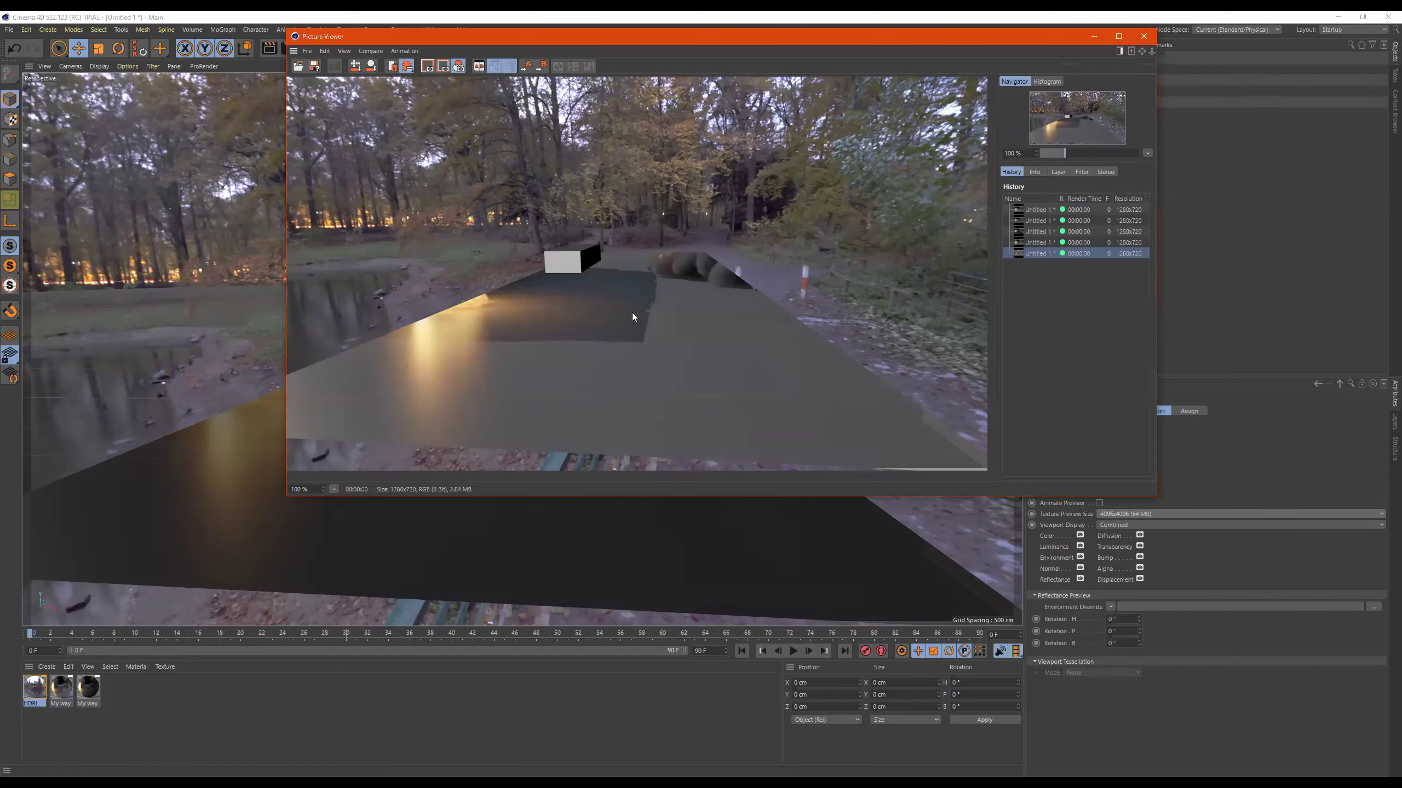
click(1143, 36)
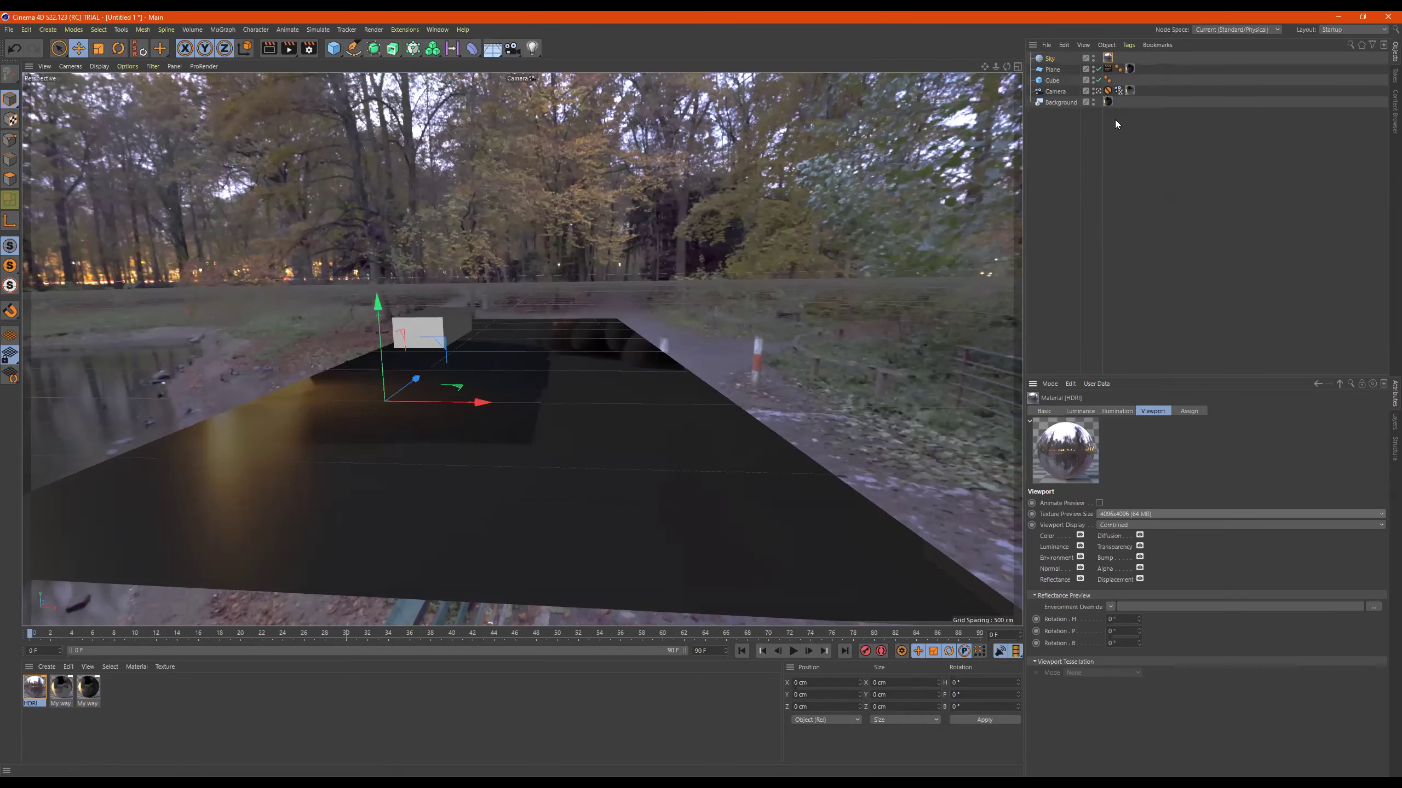
Add a Compositing tag to the Sky with Seen by Camera disabled, and render to the Picture Viewer
click(1051, 59)
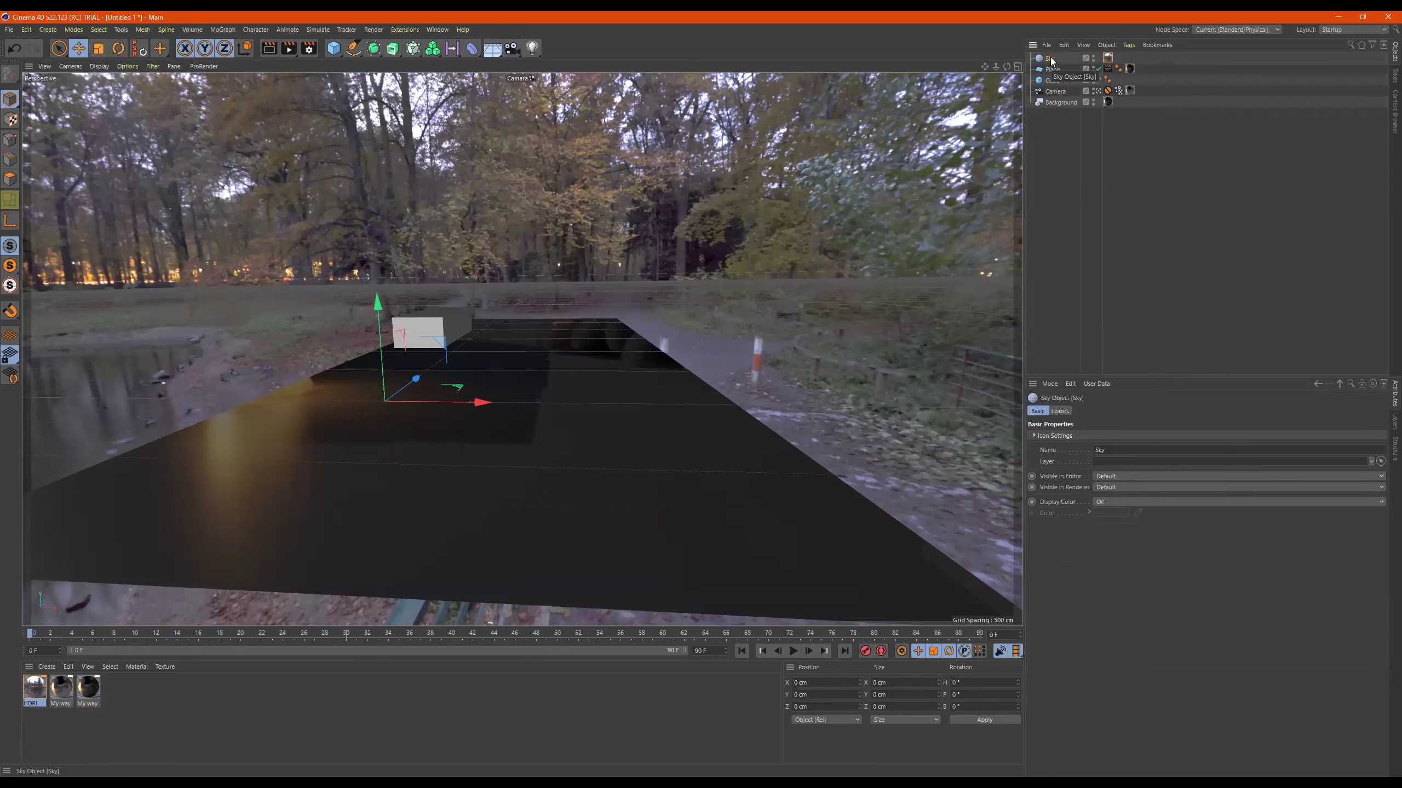
right_click(1051, 60)
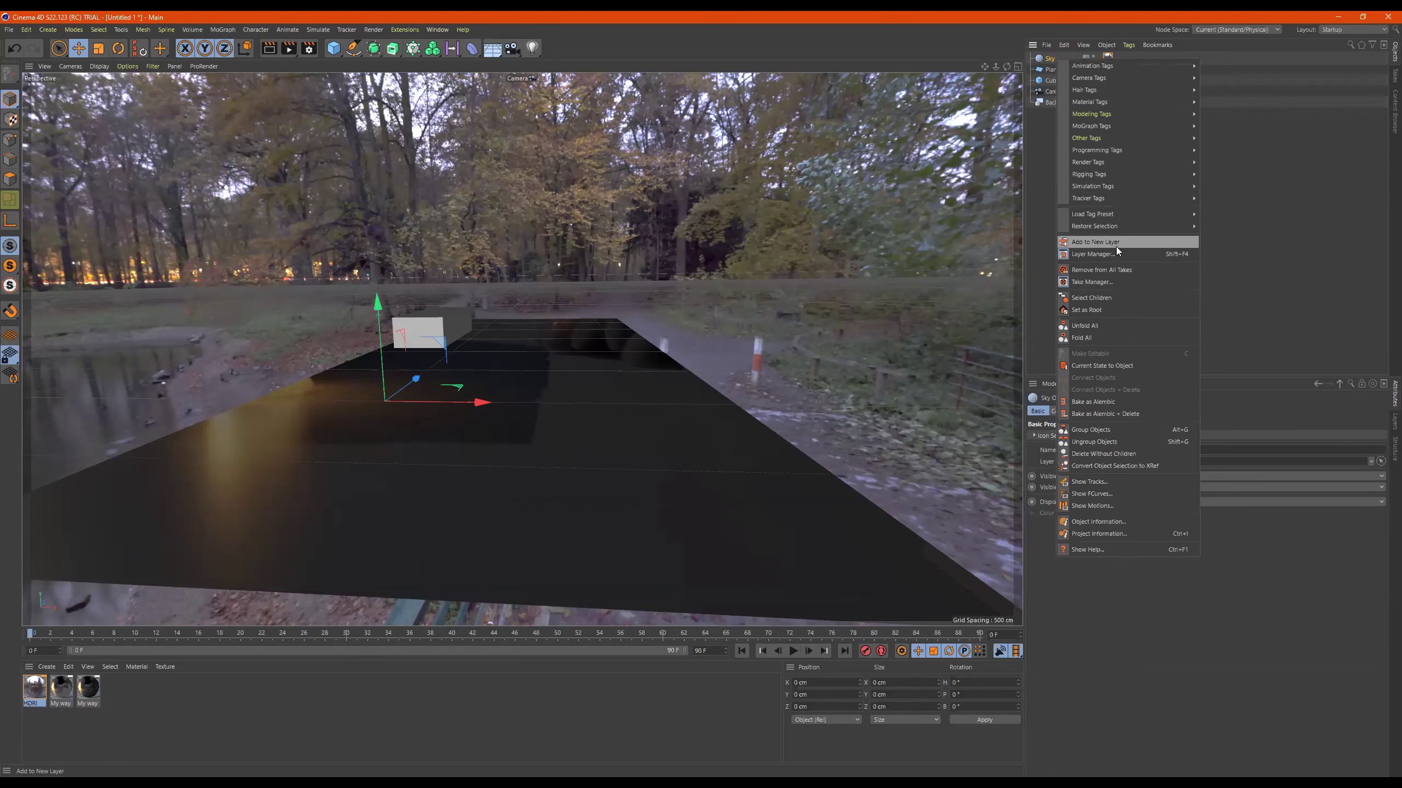
mouse_move(1120, 173)
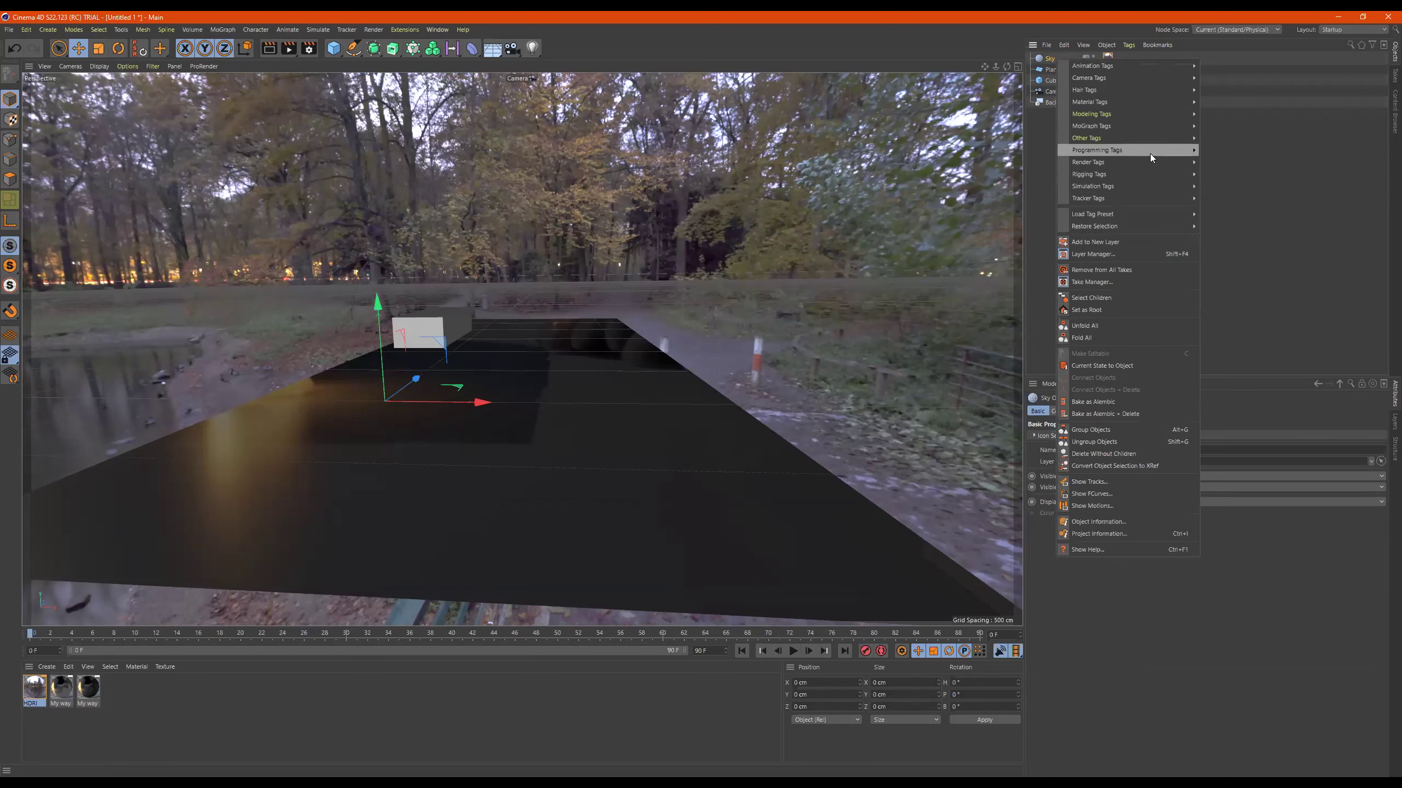
mouse_move(1165, 160)
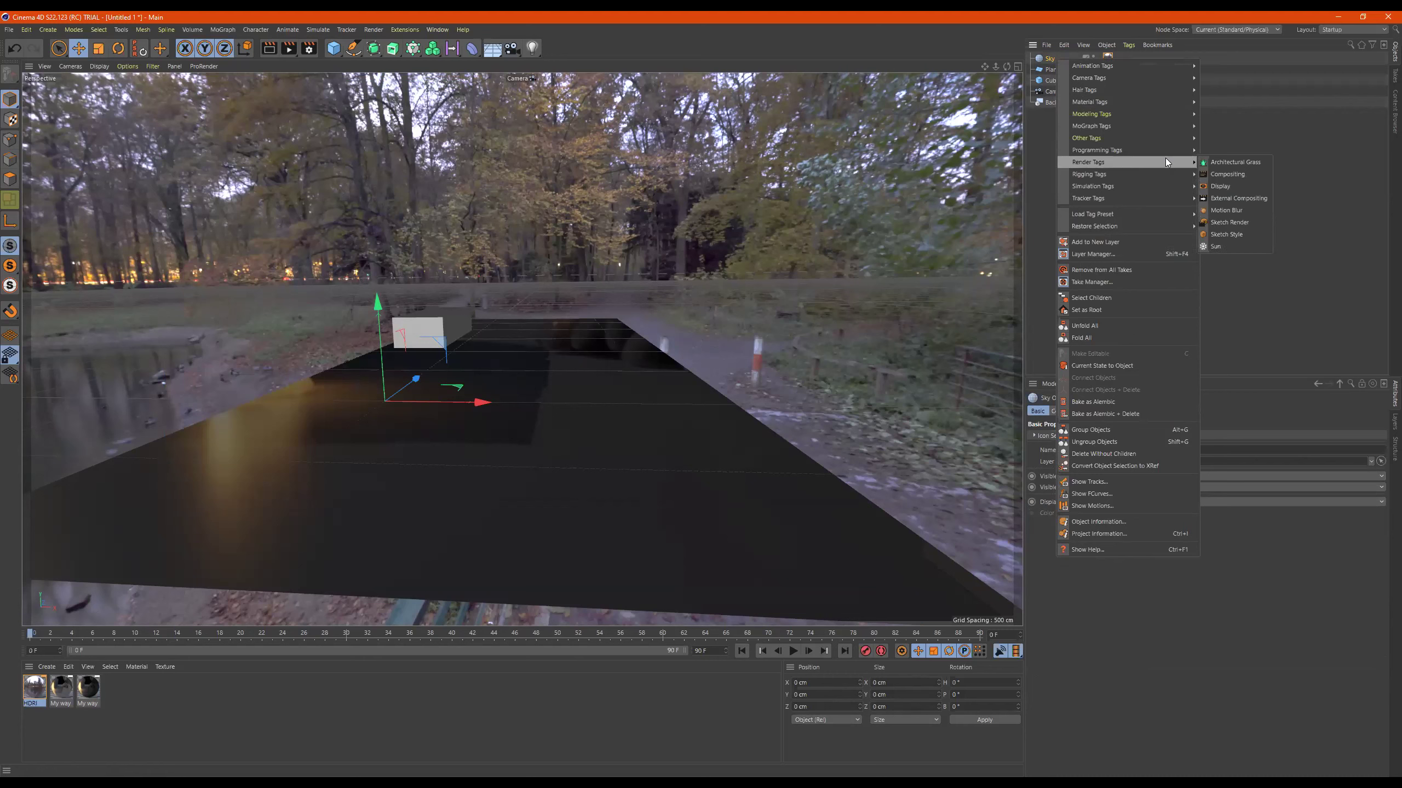
click(1224, 176)
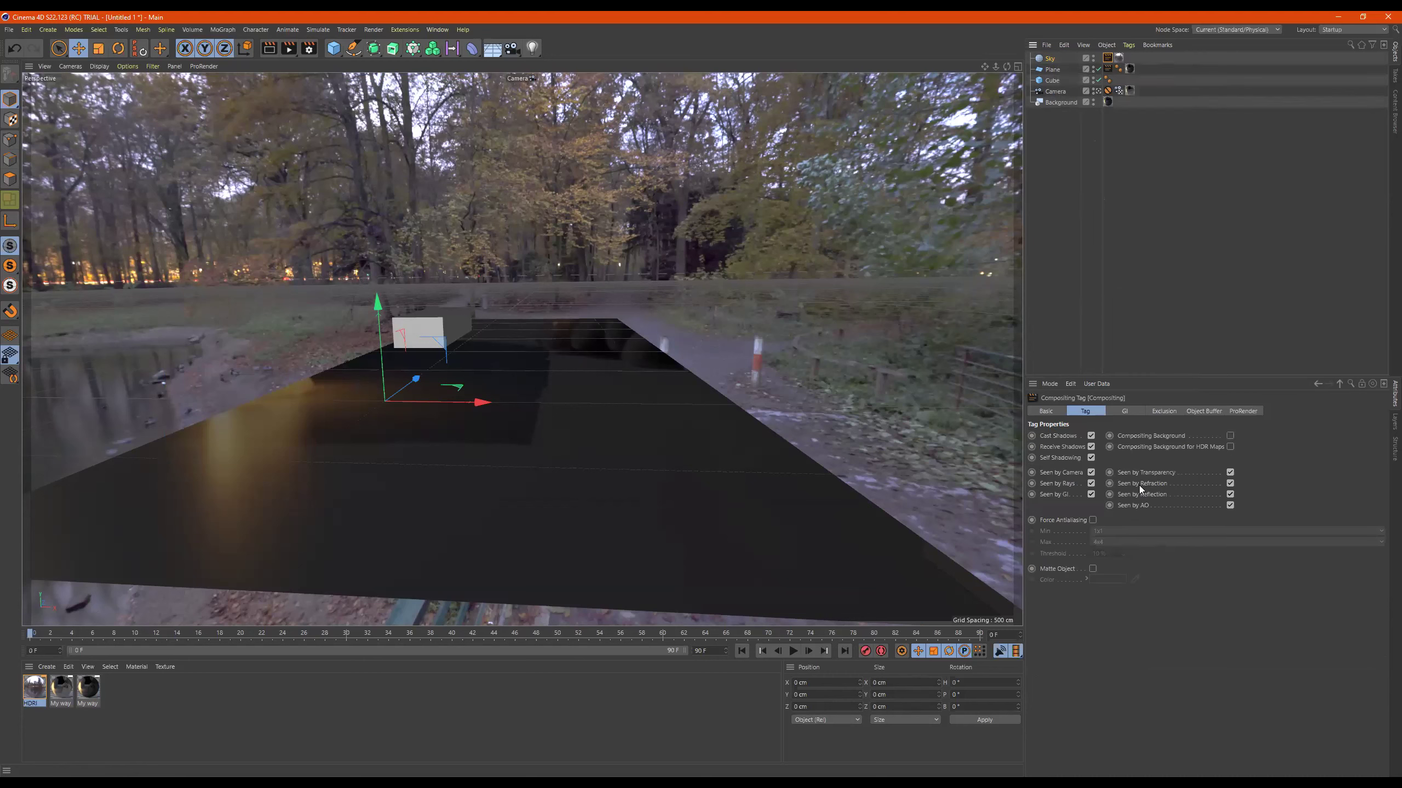
click(1091, 473)
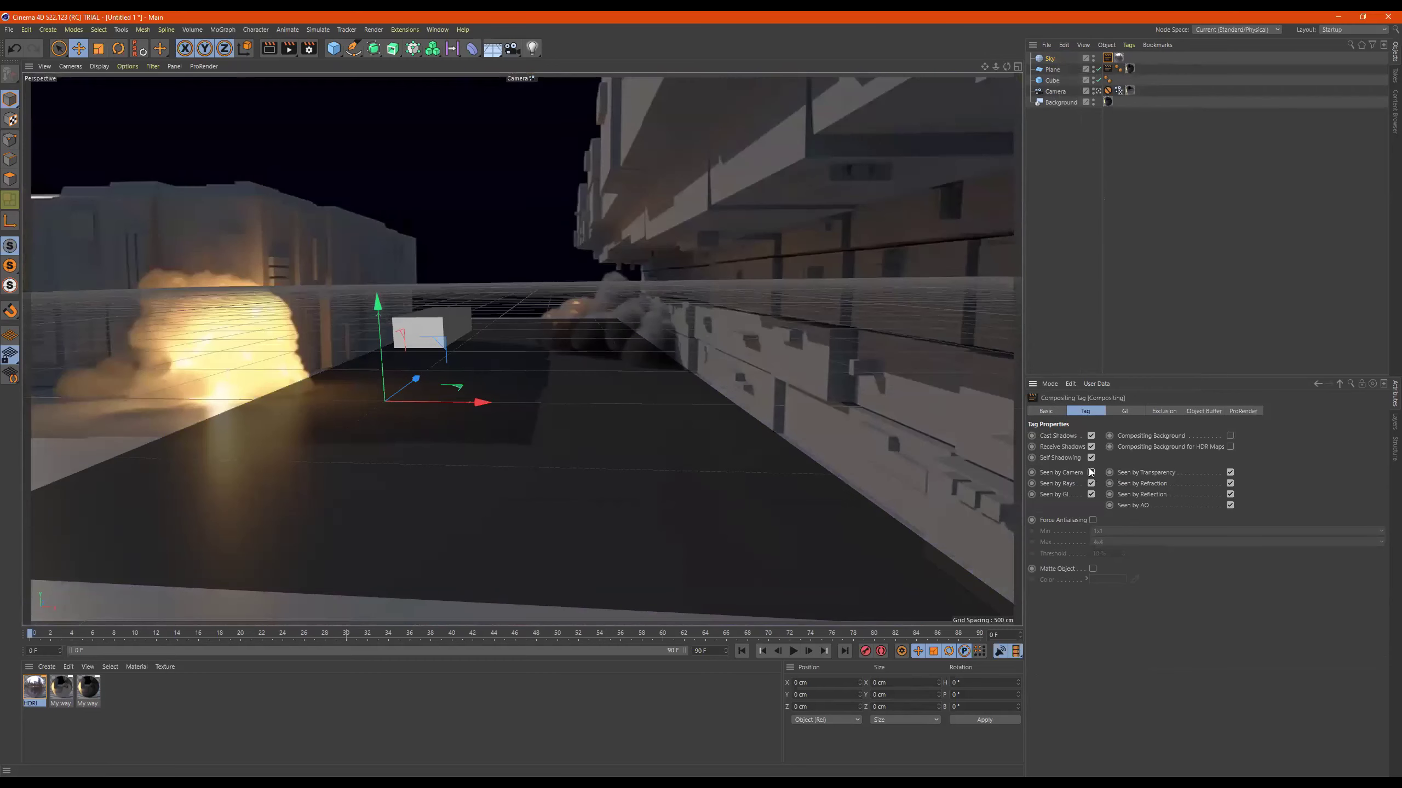
click(291, 50)
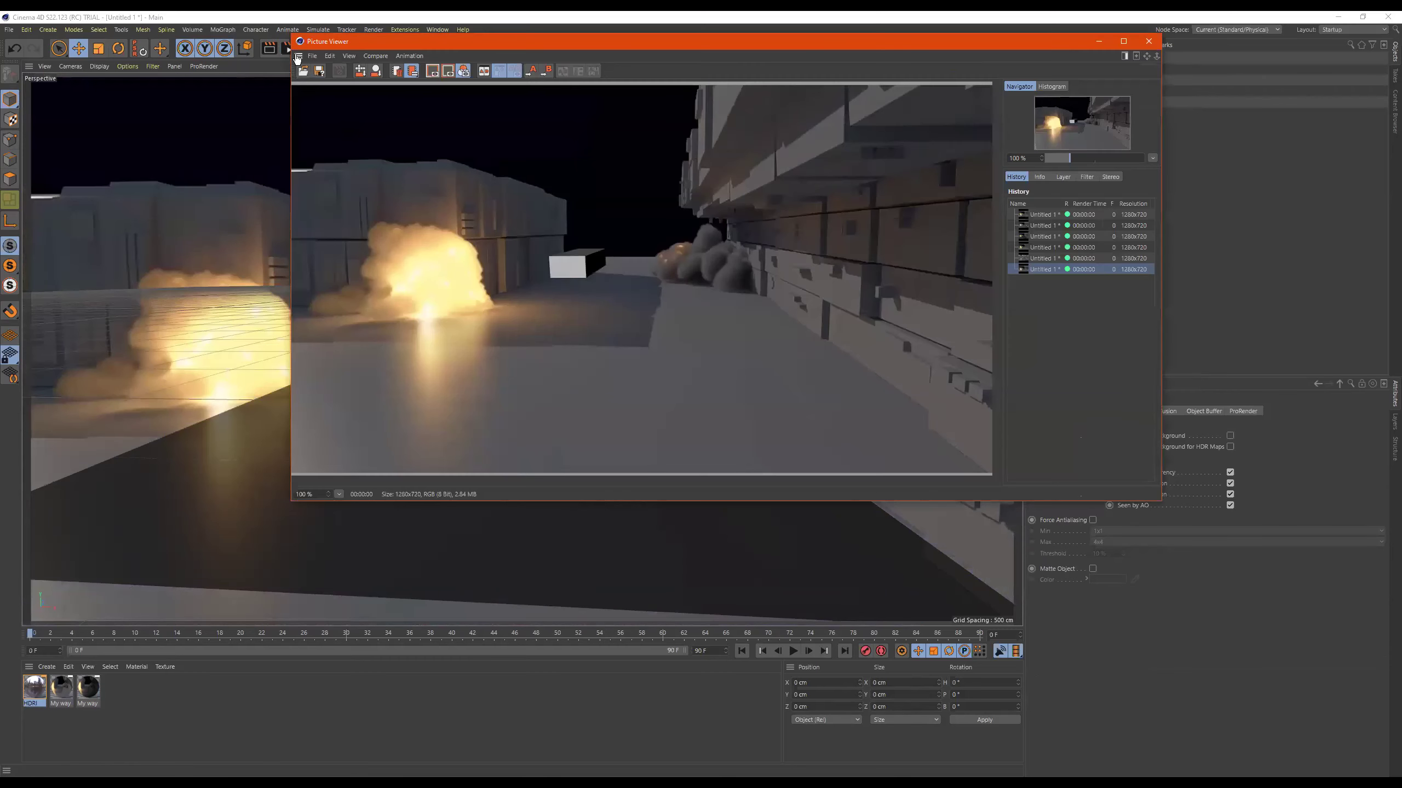
click(1148, 41)
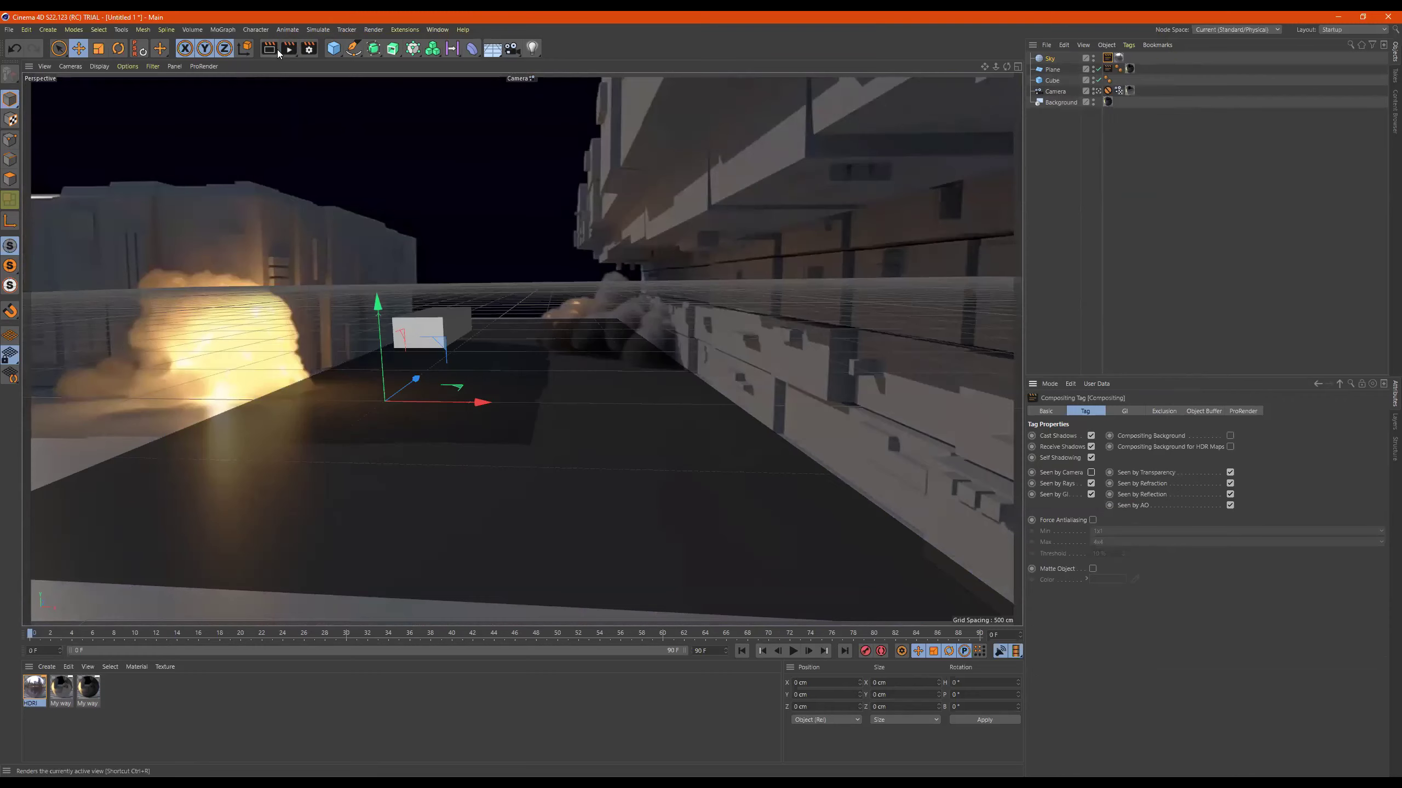
Switch the renderer to Physical and add the Ambient Occlusion and Global Illumination effects in the render settings
click(308, 50)
click(380, 71)
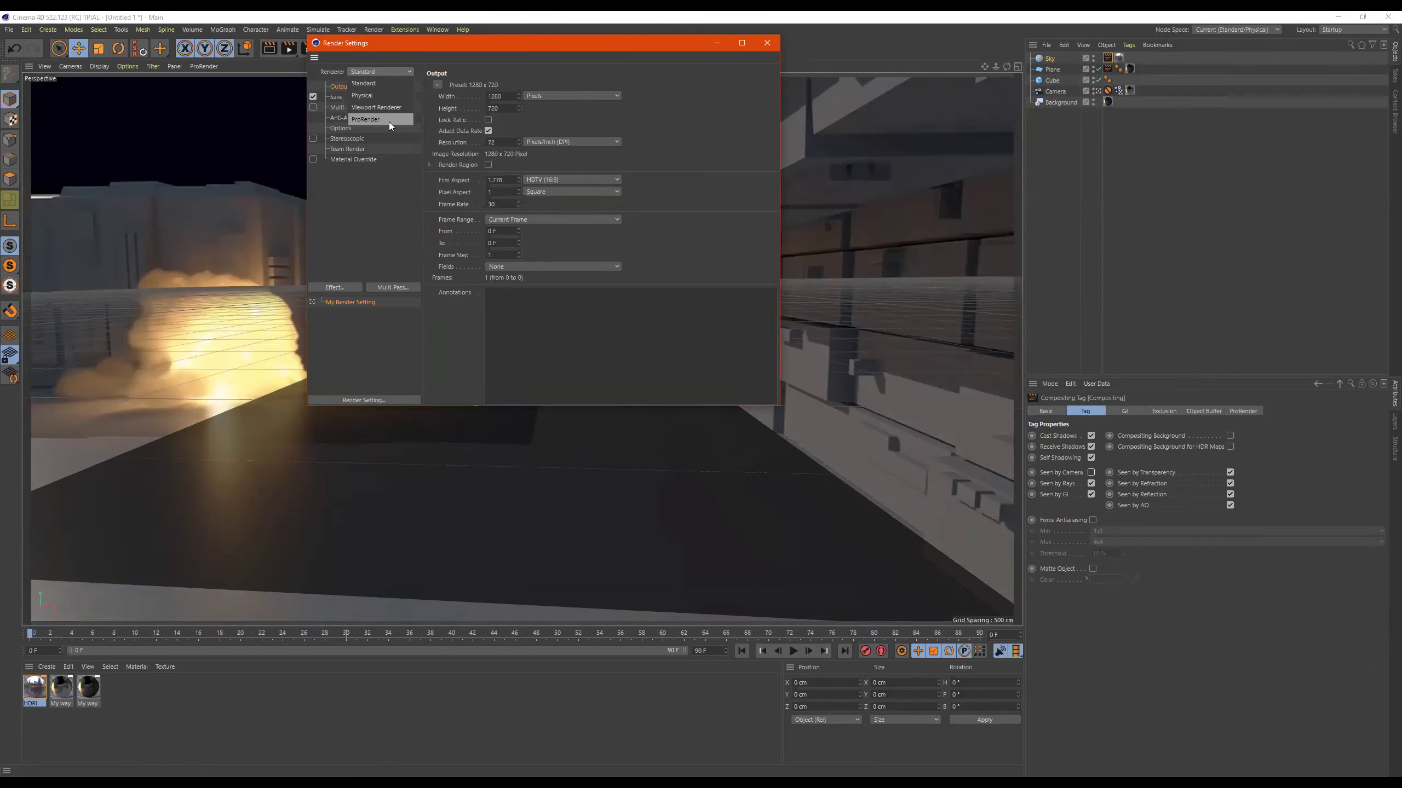
click(364, 95)
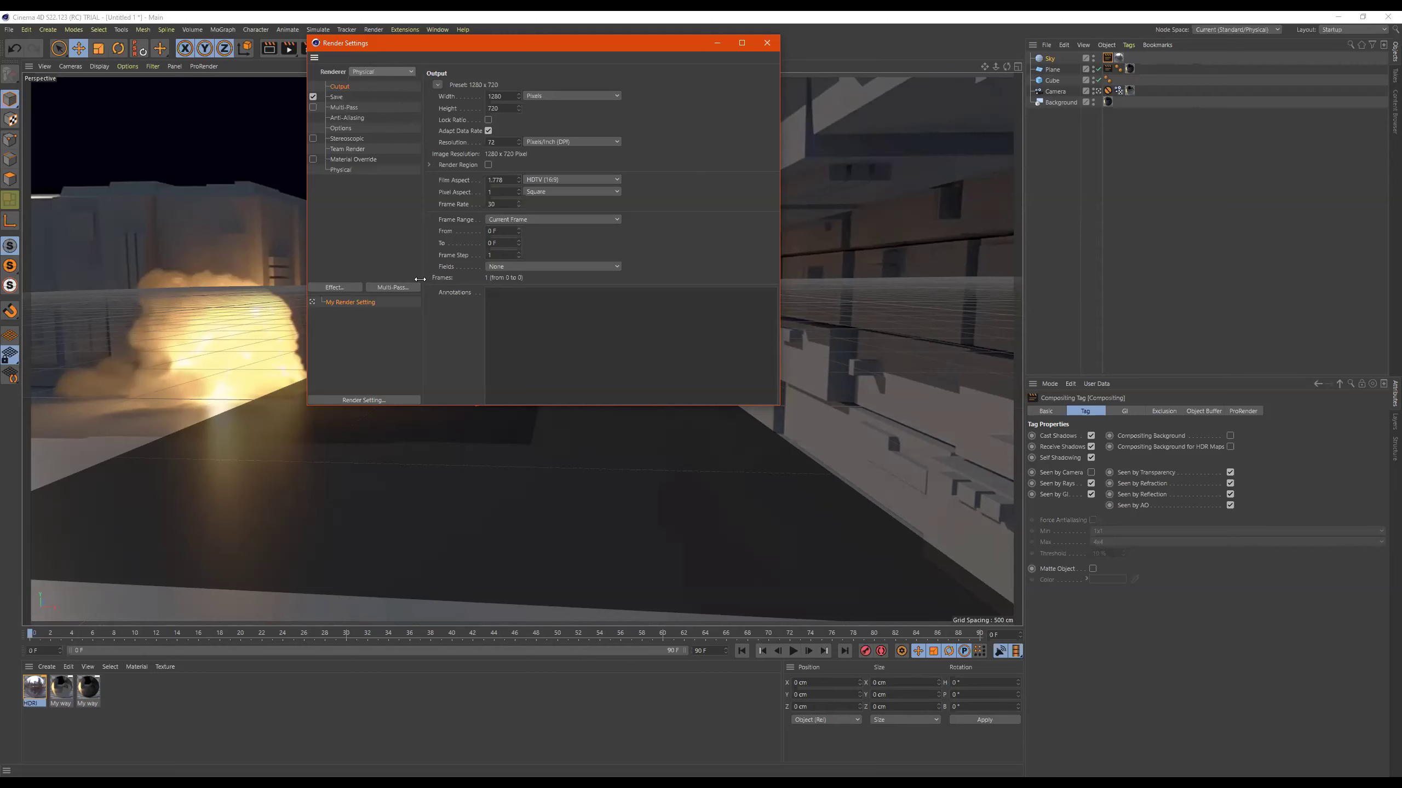
click(334, 288)
click(391, 362)
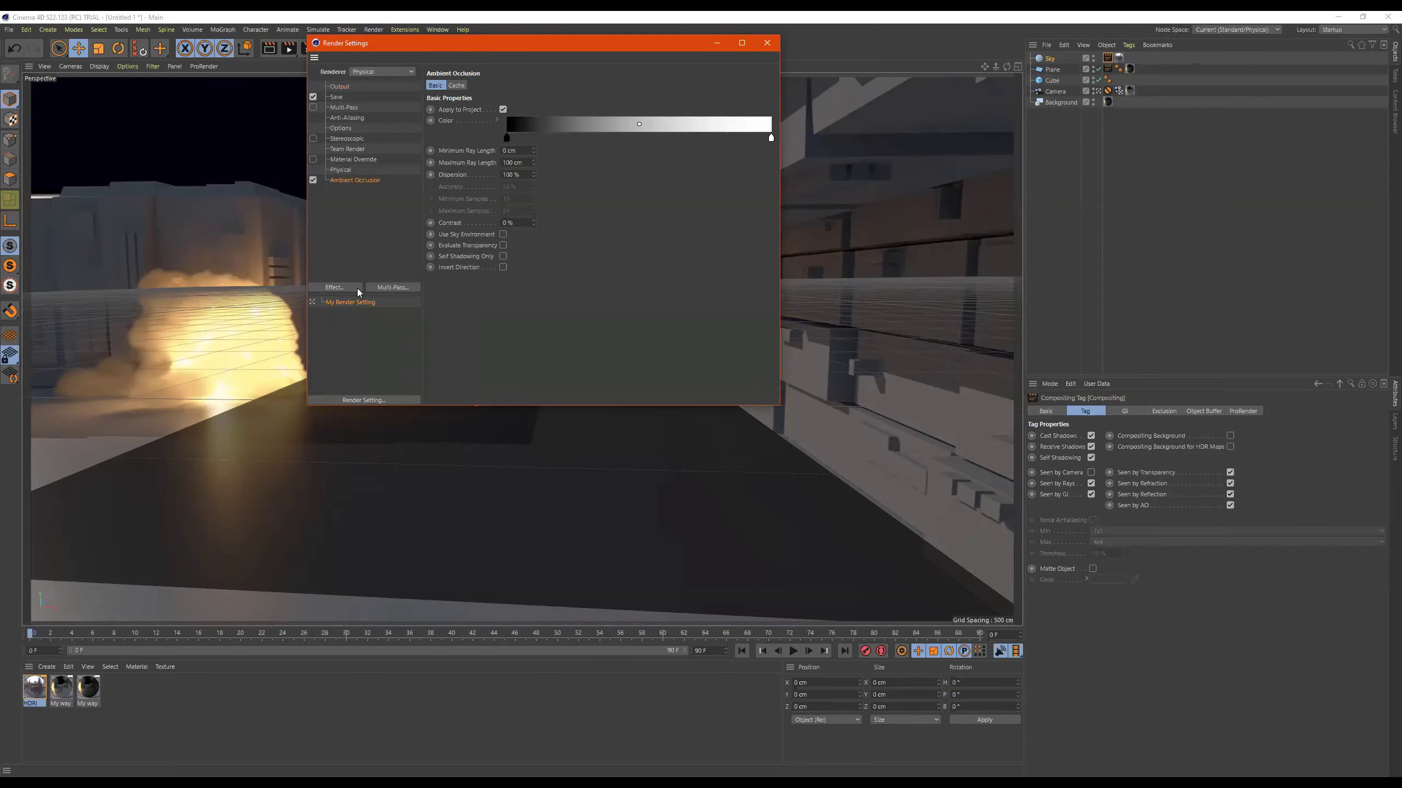
click(334, 287)
click(393, 422)
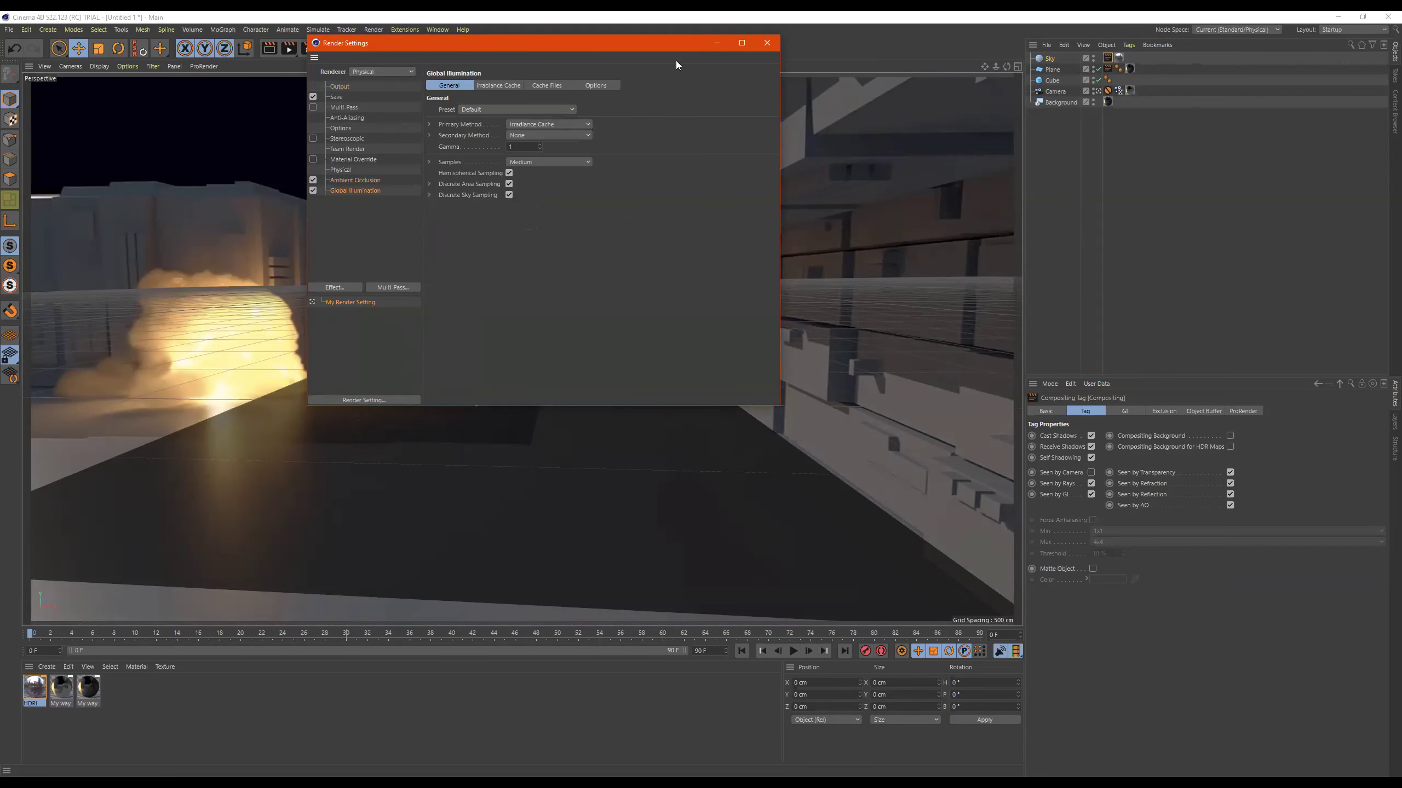
click(765, 45)
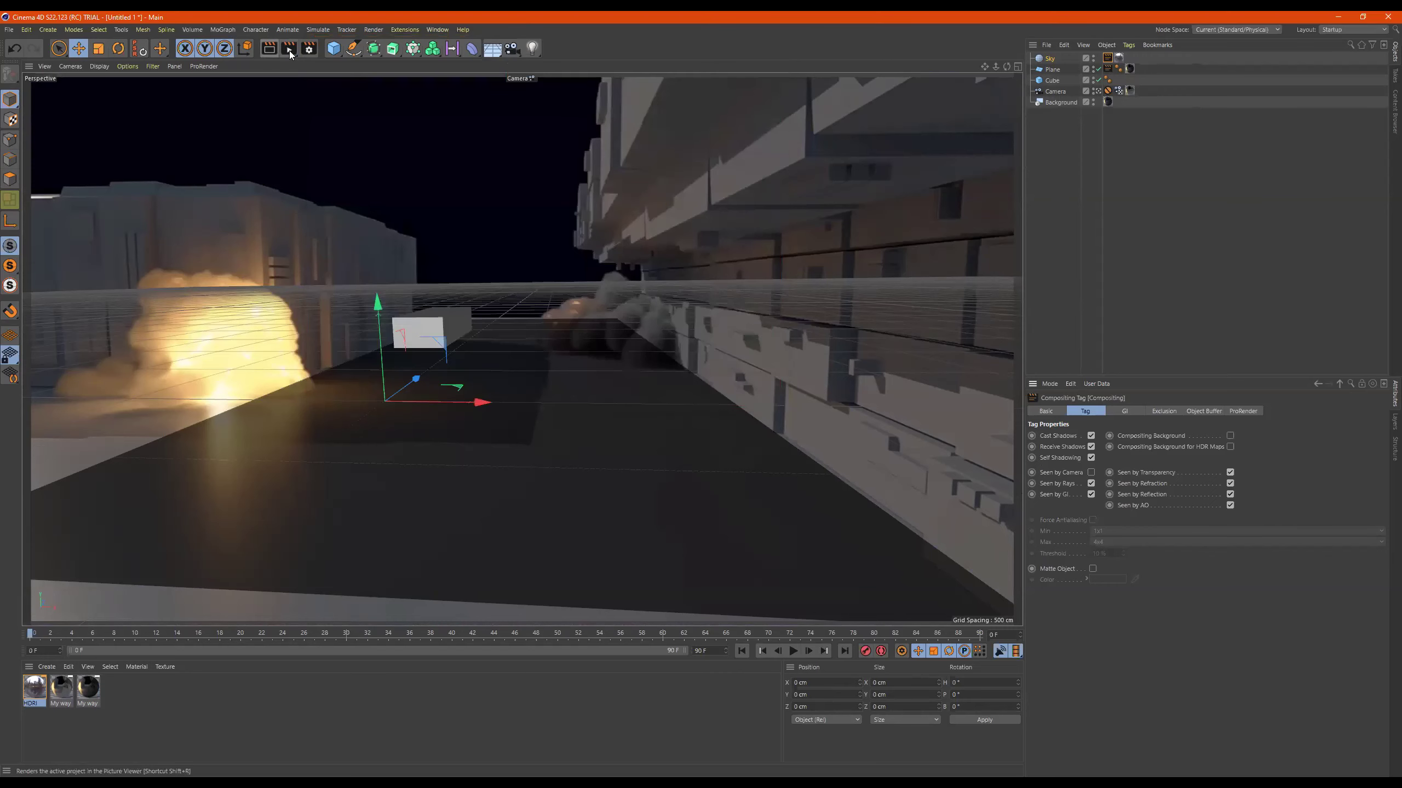
Render the scene, move the cube to about X 37, Y 194, Z 816 cm, and render again for comparison
click(289, 50)
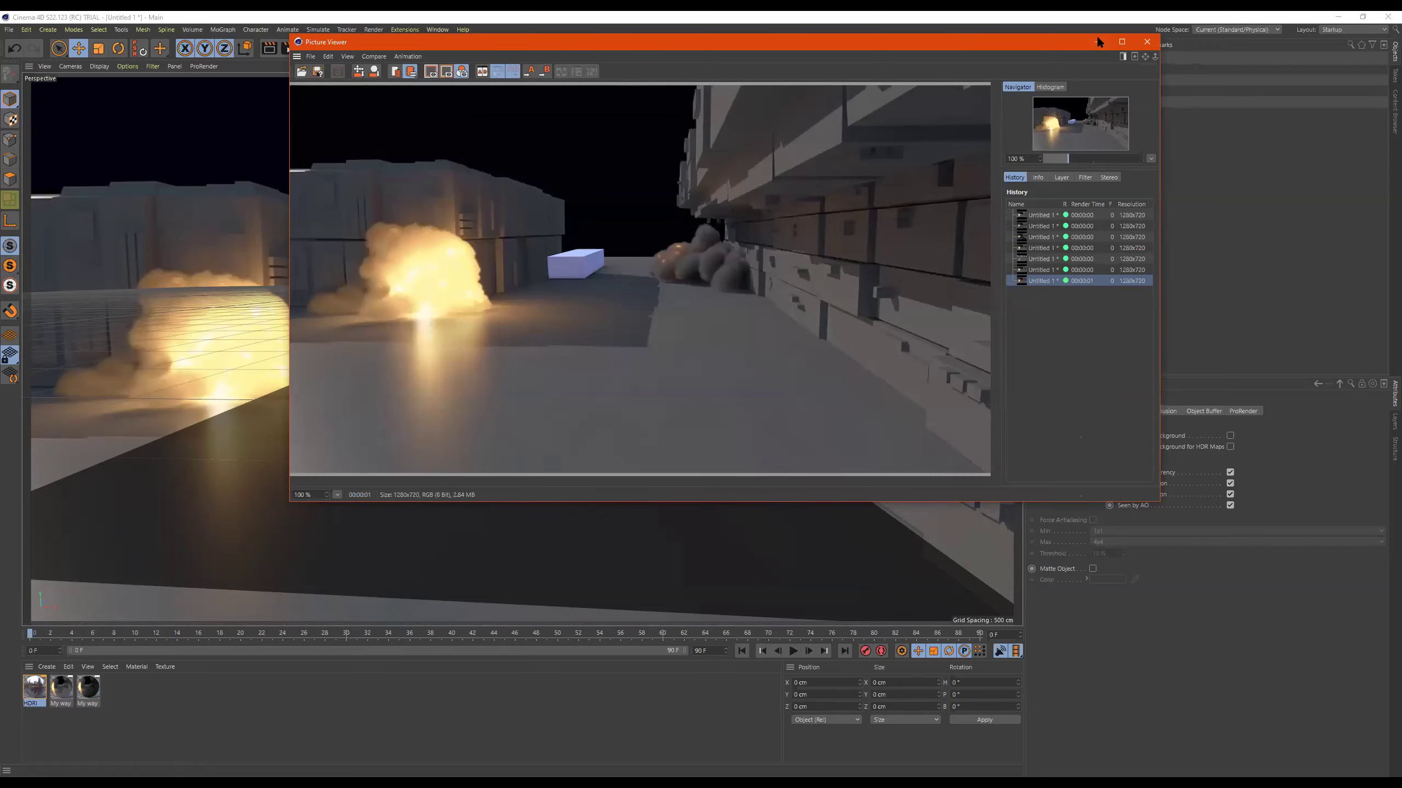
click(1142, 43)
click(422, 322)
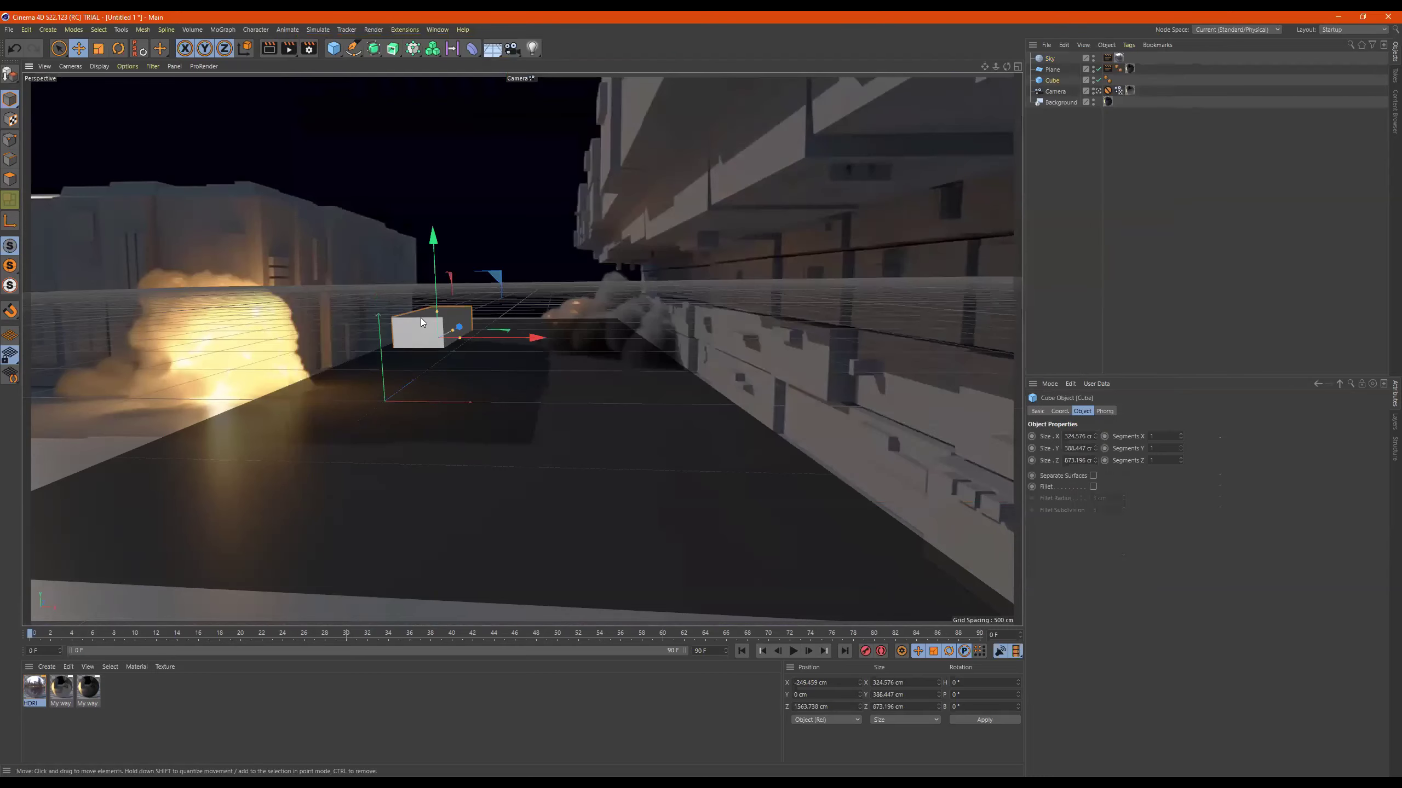
drag(460, 328, 533, 366)
drag(444, 255, 443, 229)
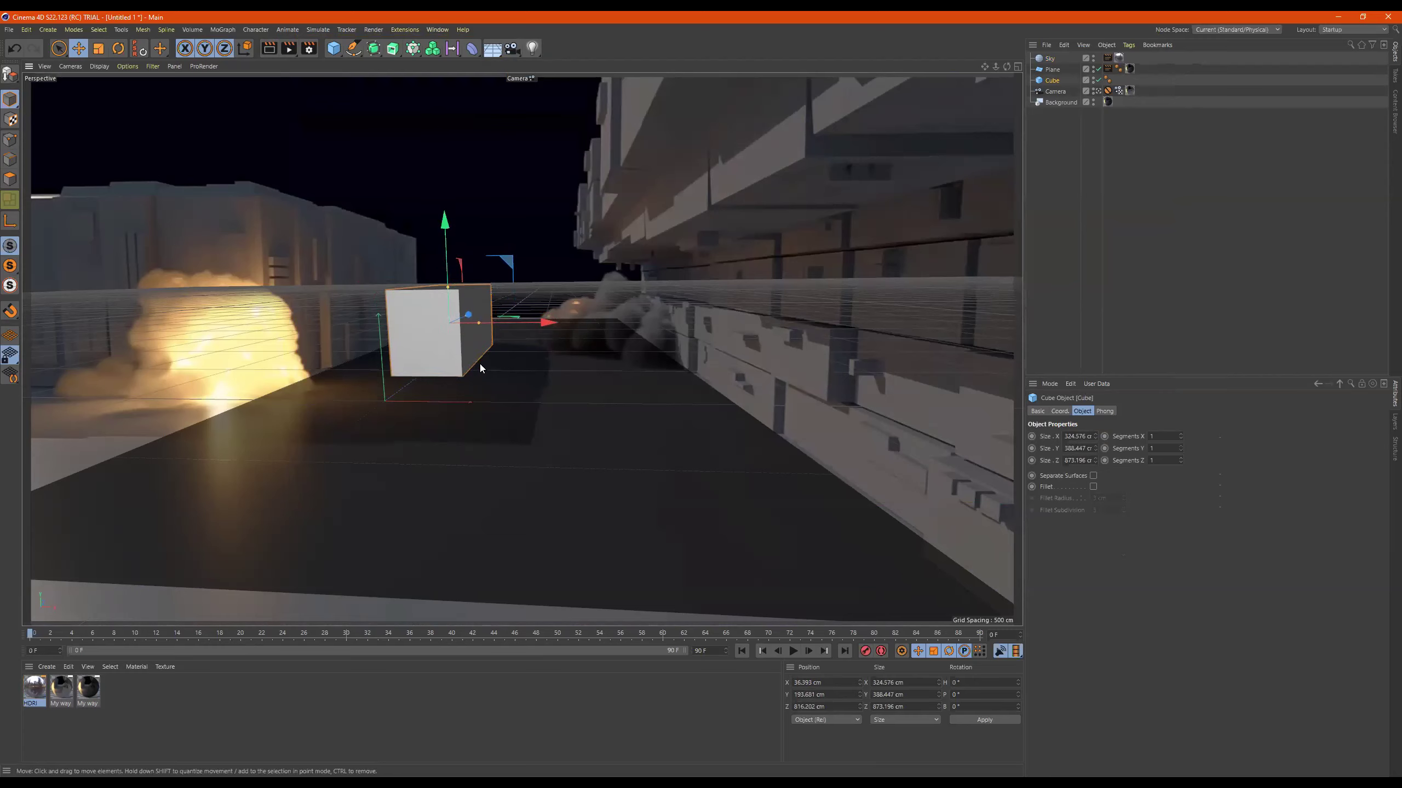
click(289, 49)
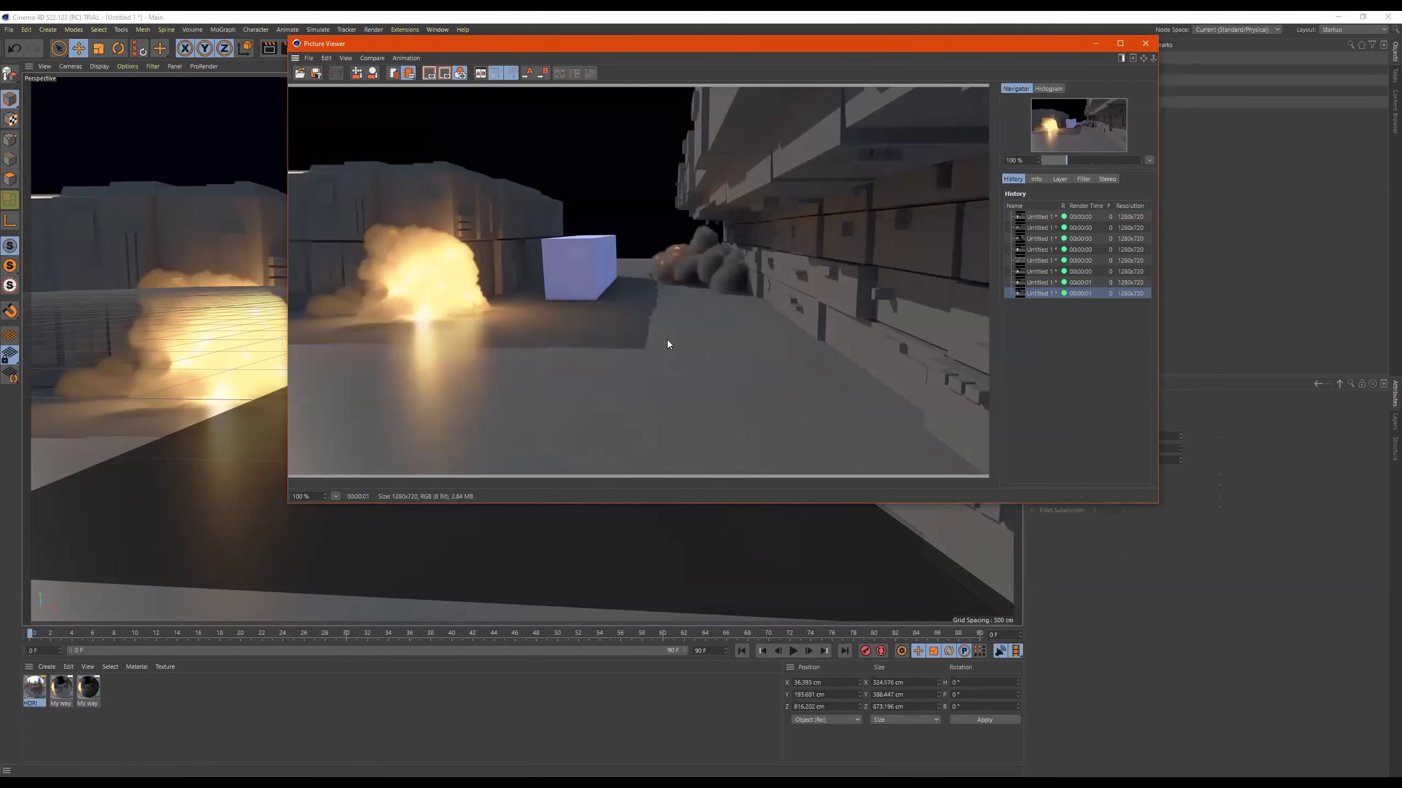
Create a new material and name it cube
double_click(160, 702)
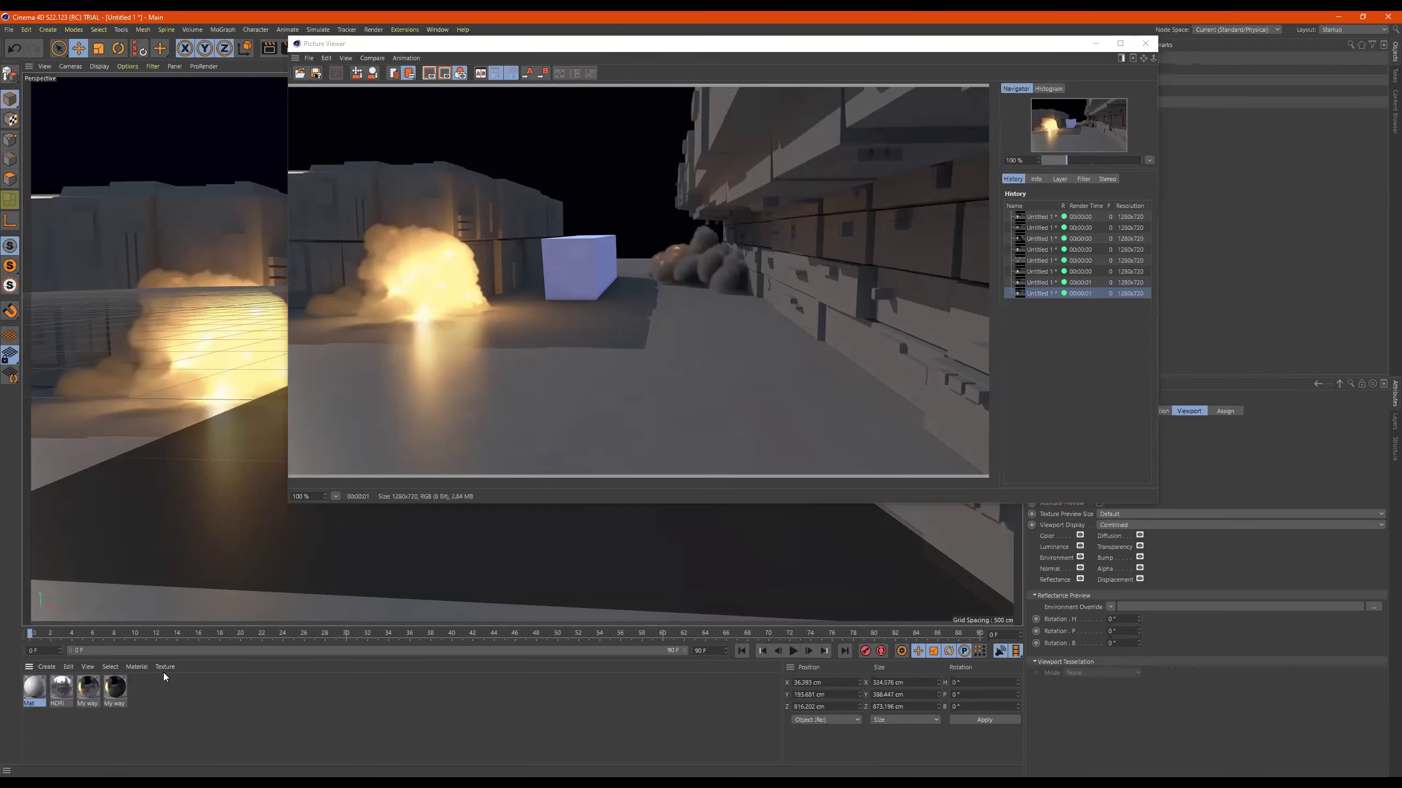
double_click(31, 690)
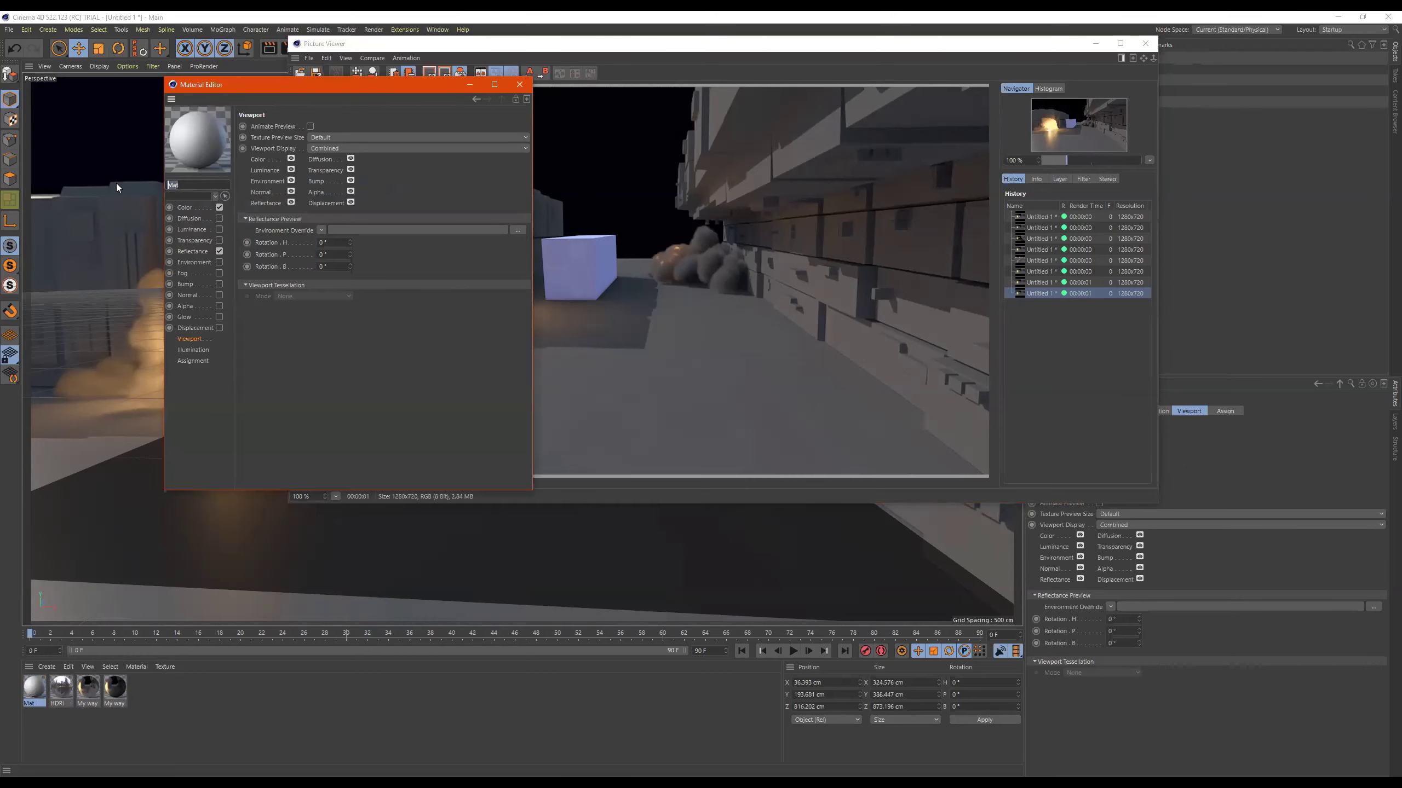
text(cube)
key(Return)
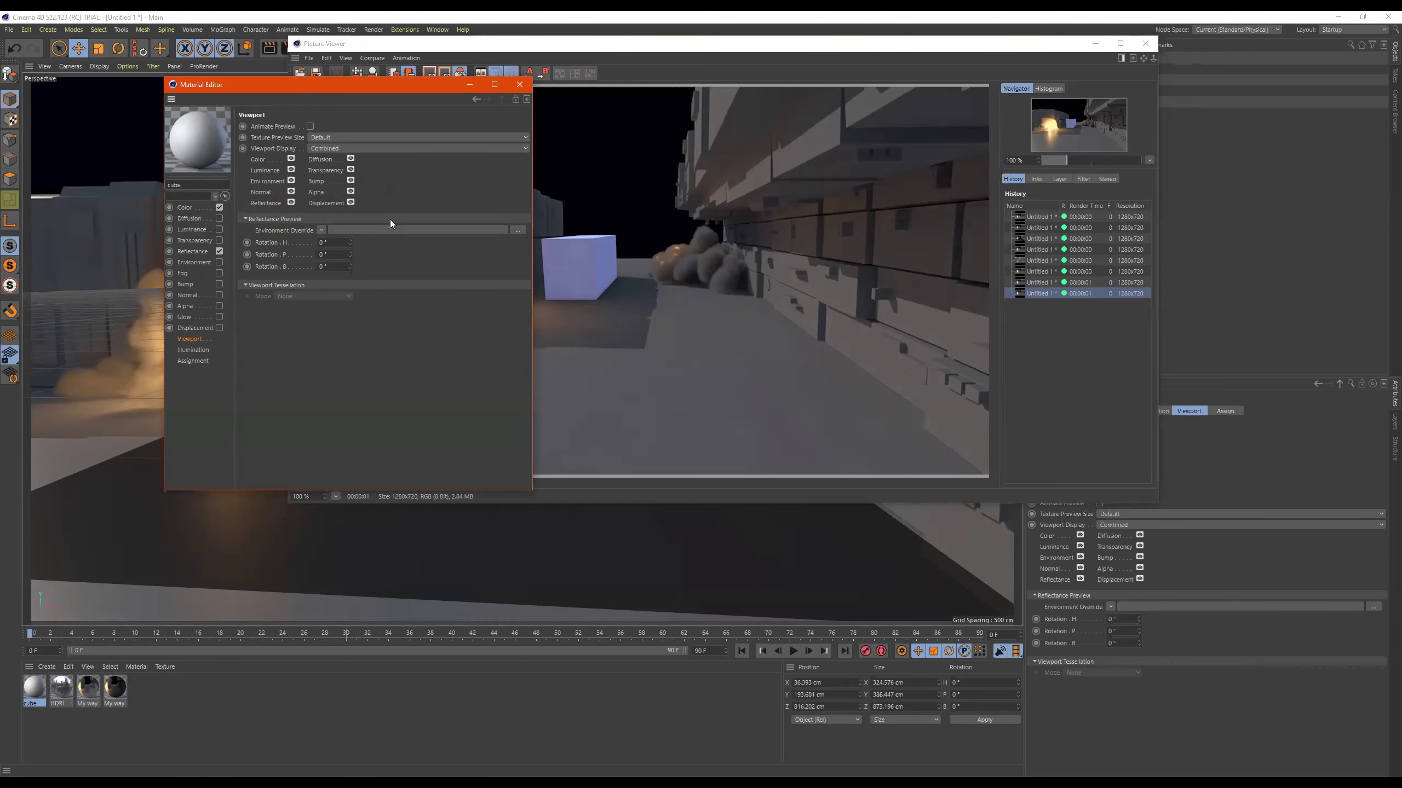
drag(366, 87, 556, 138)
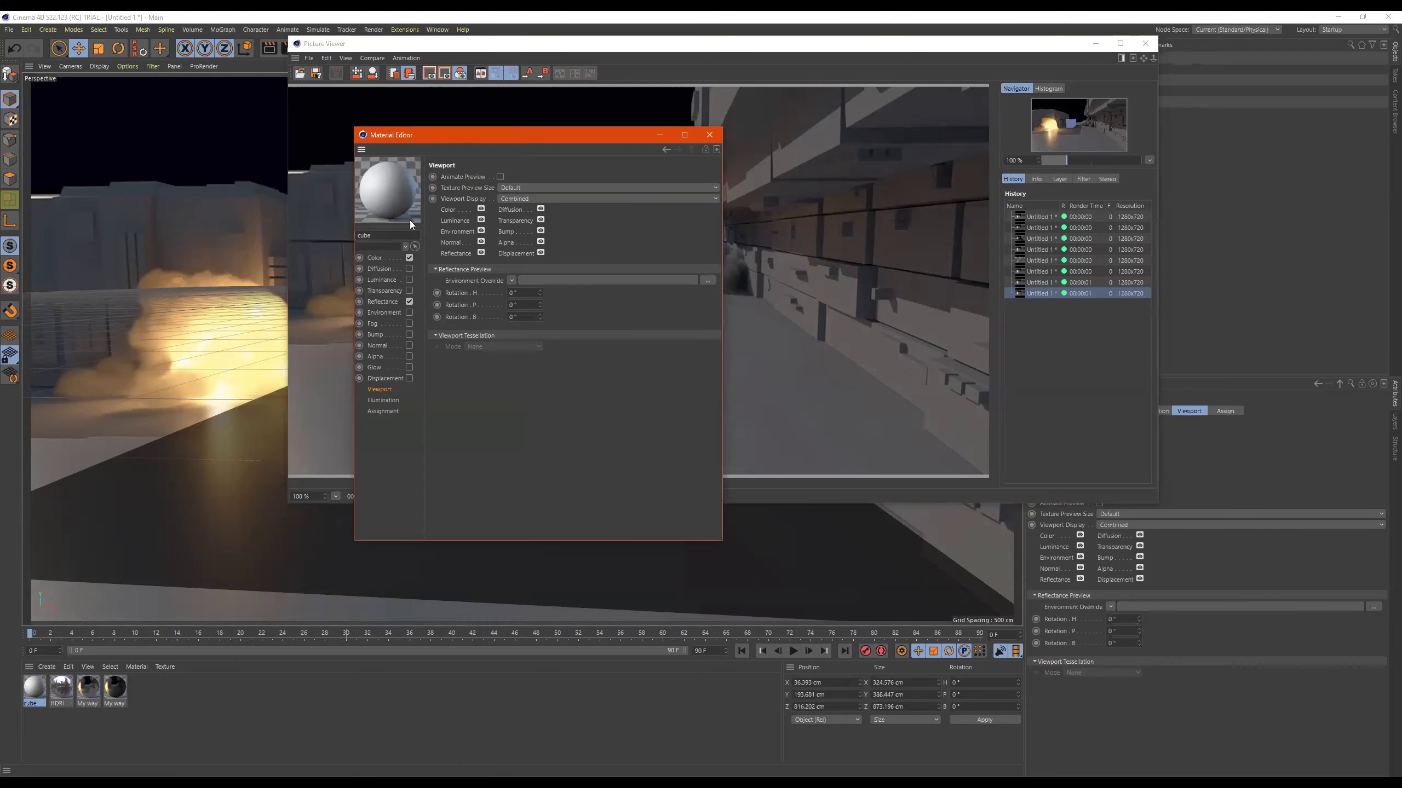
Set the cube material's color by sampling the gray overhanging wall in the rendered image, about H 330°, S 2.2%, V 35.7%
click(375, 259)
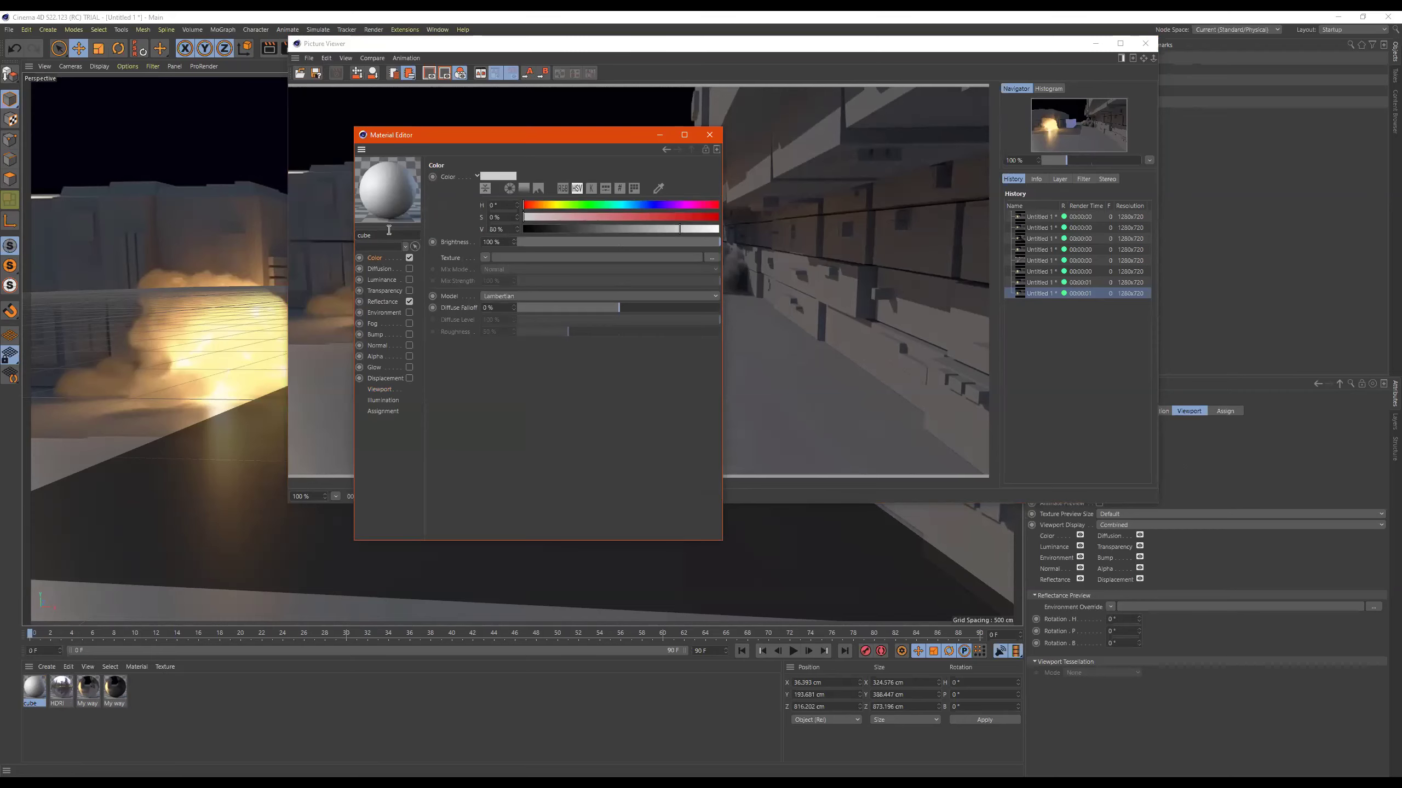
click(661, 190)
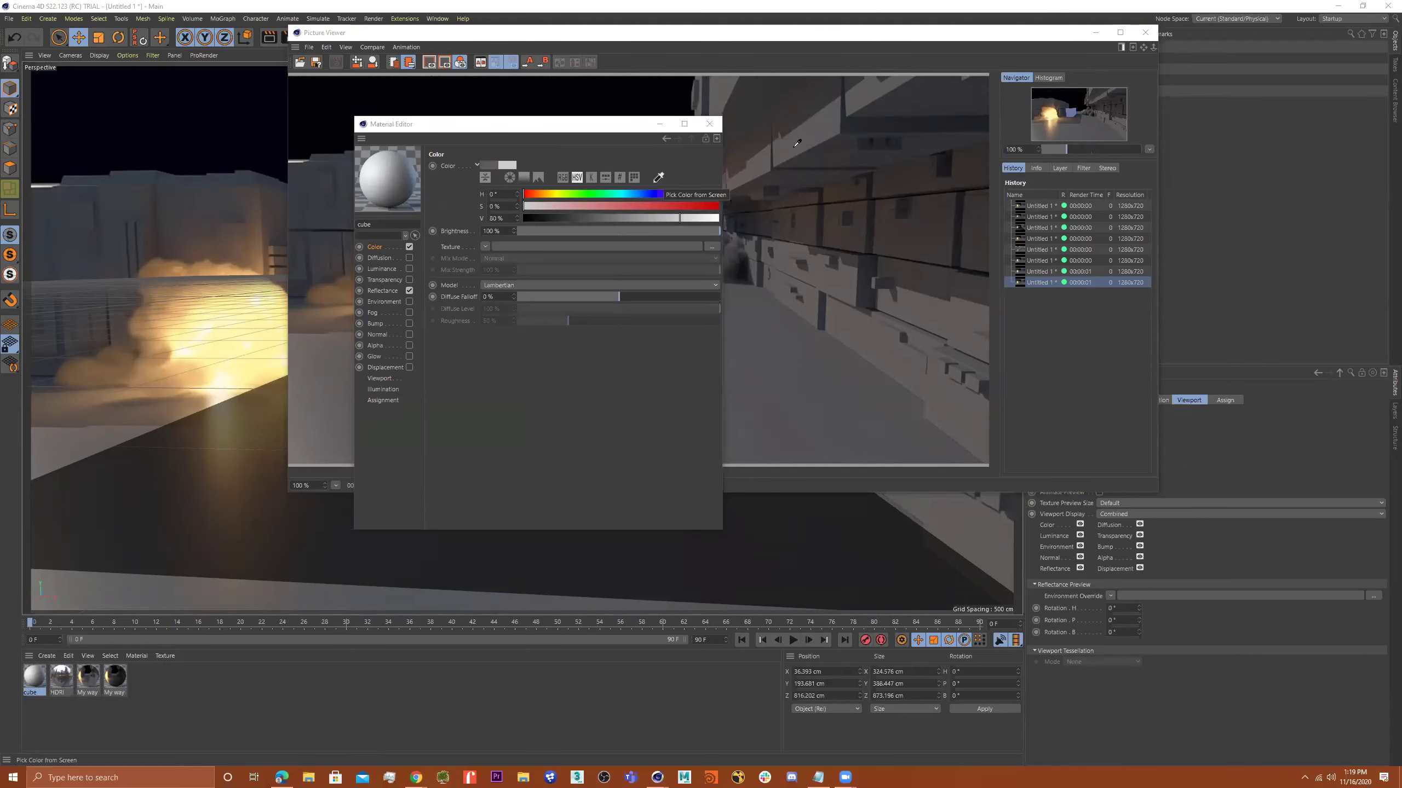
click(797, 143)
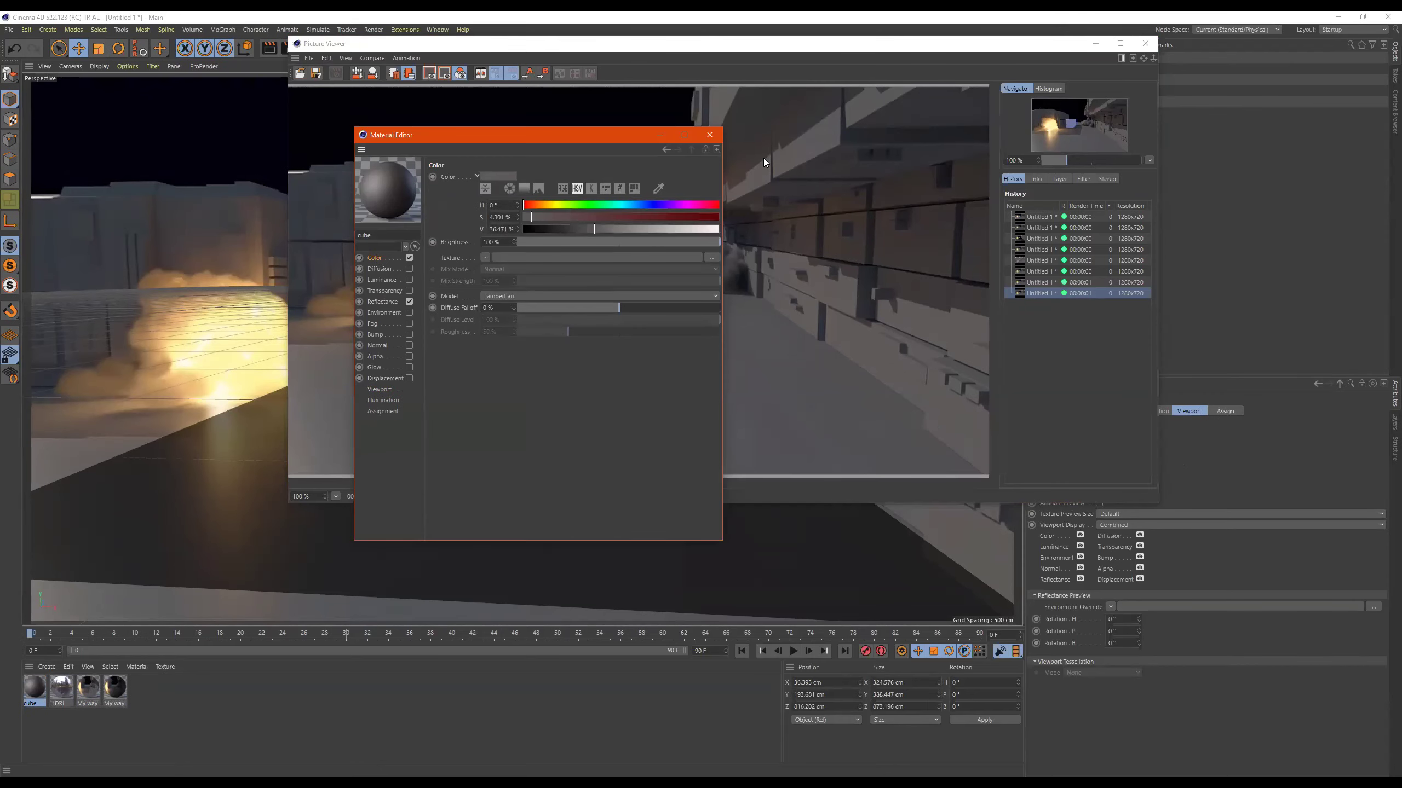
click(658, 190)
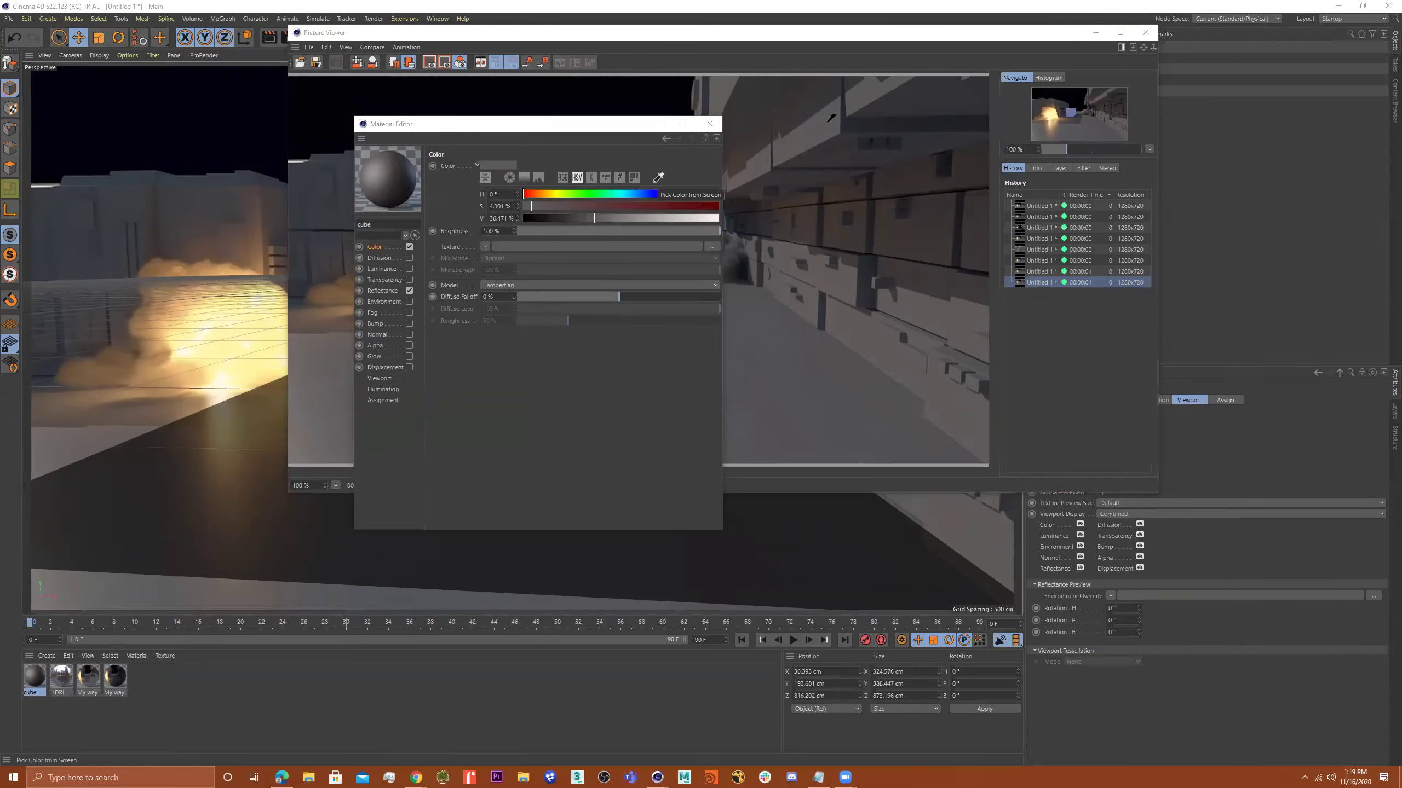
click(832, 115)
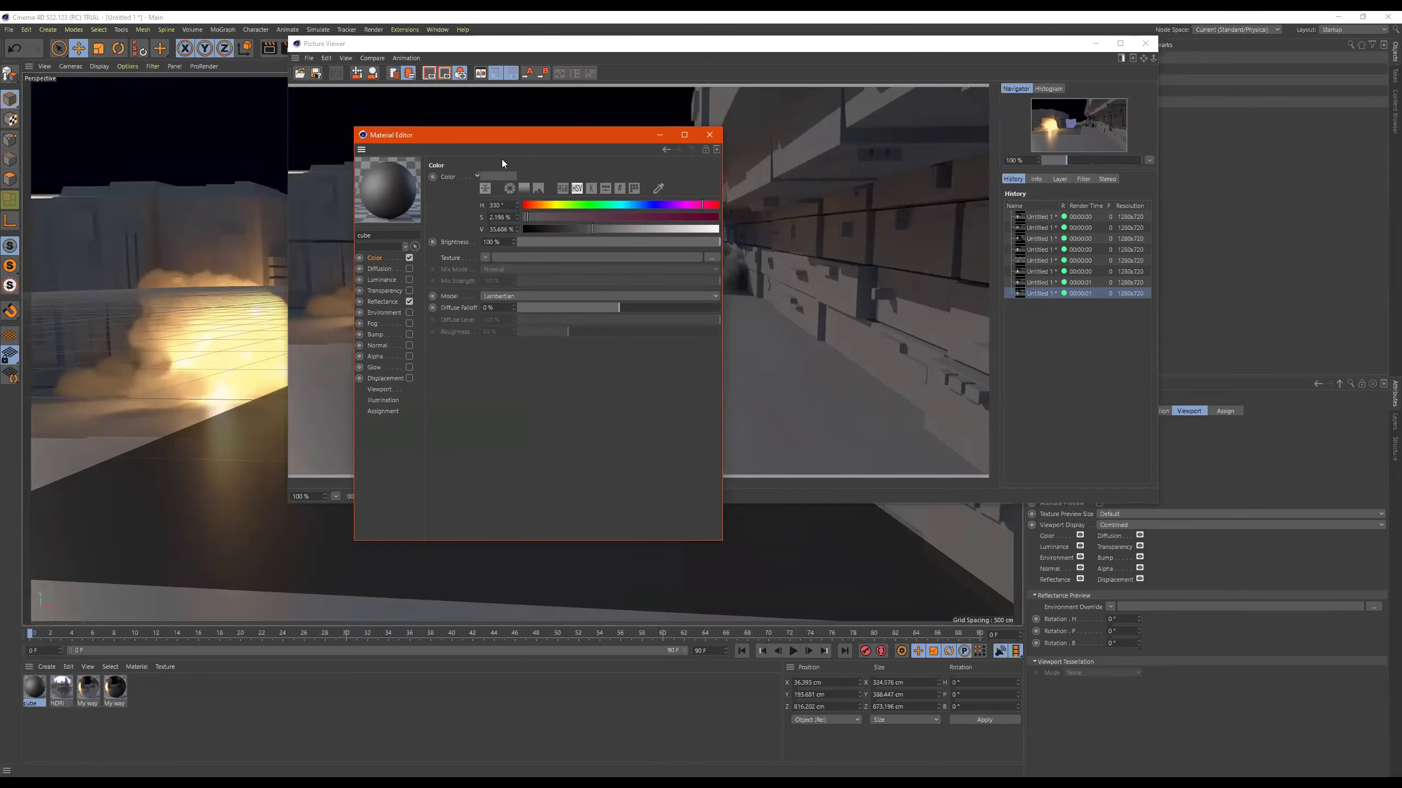
click(709, 134)
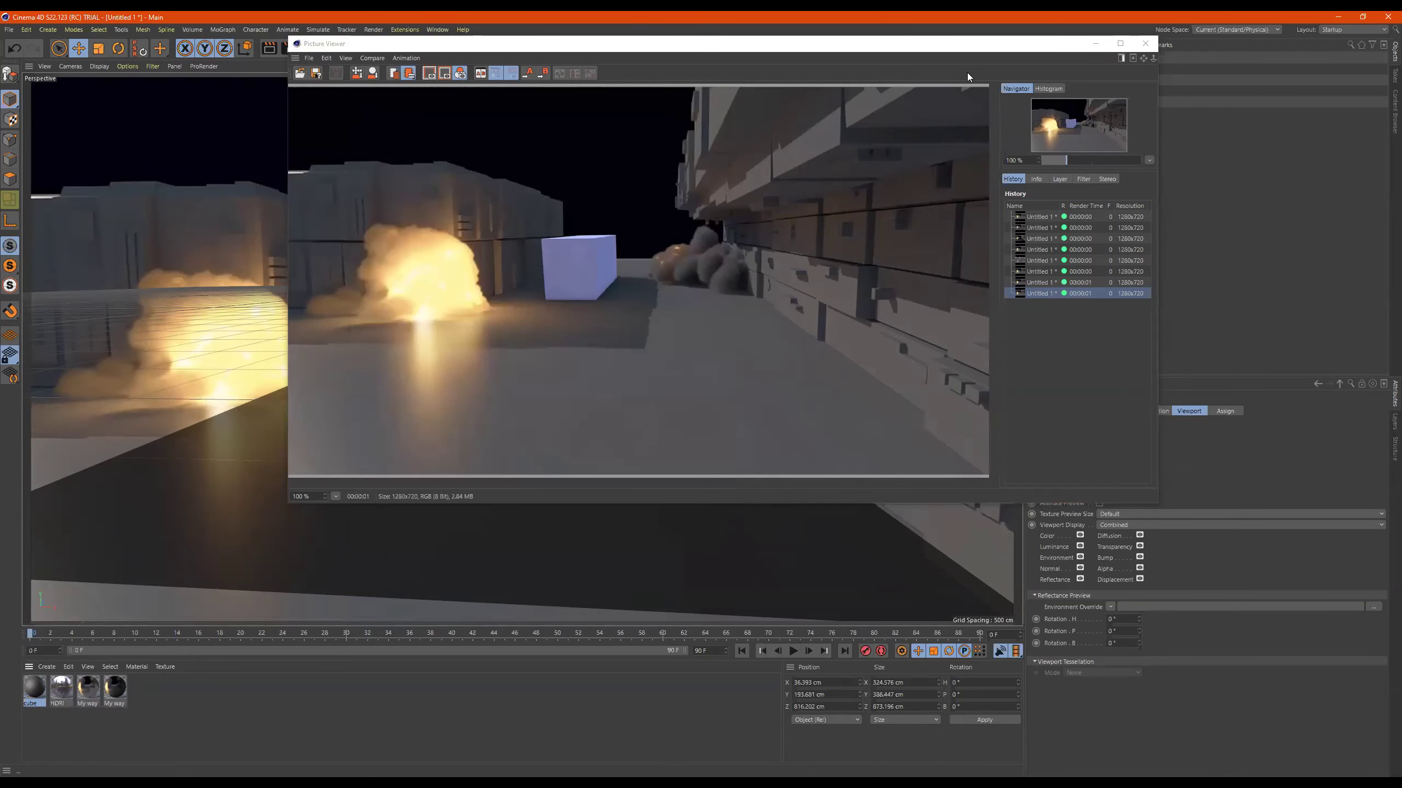
Apply the cube material to the Cube object and render the scene to the Picture Viewer
drag(930, 51, 1007, 321)
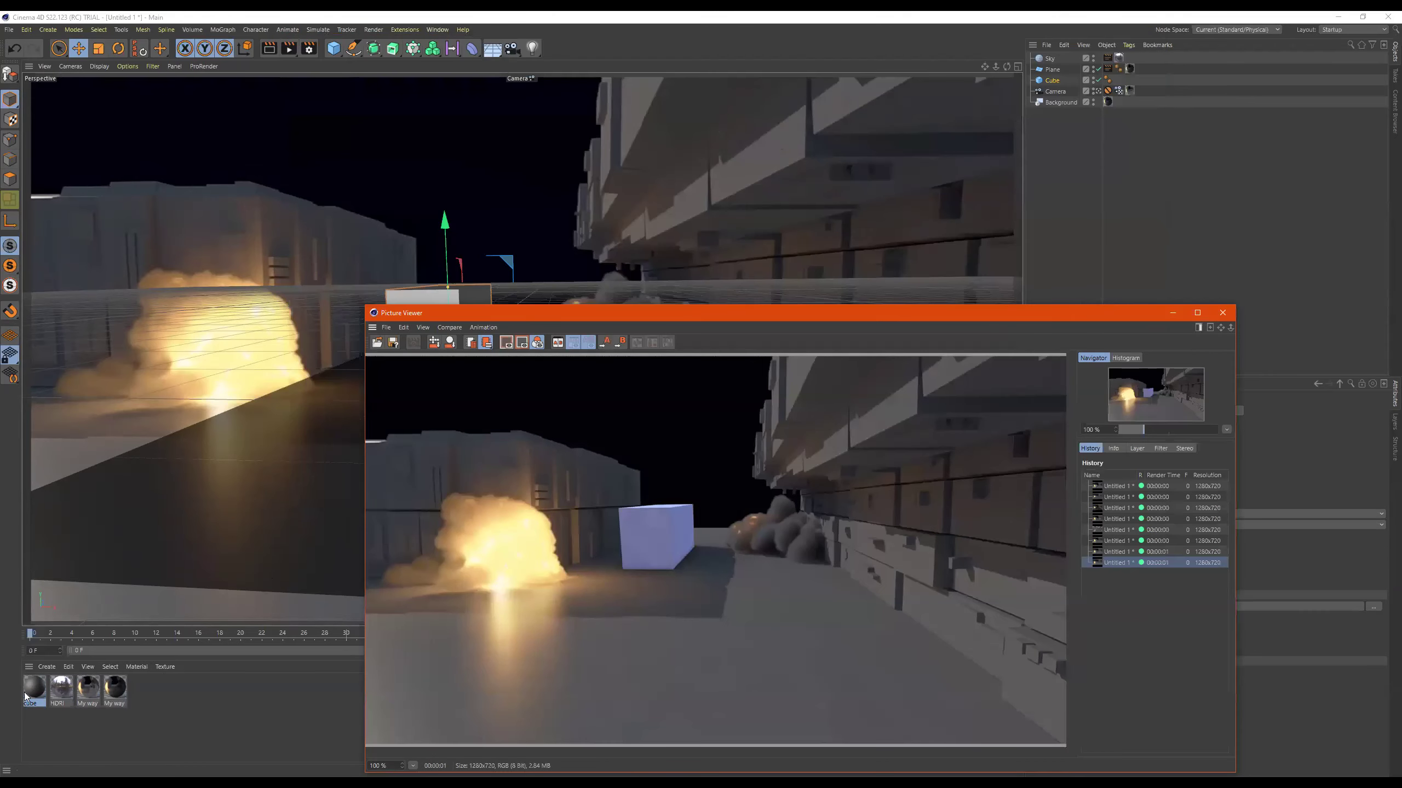
drag(26, 699, 1055, 84)
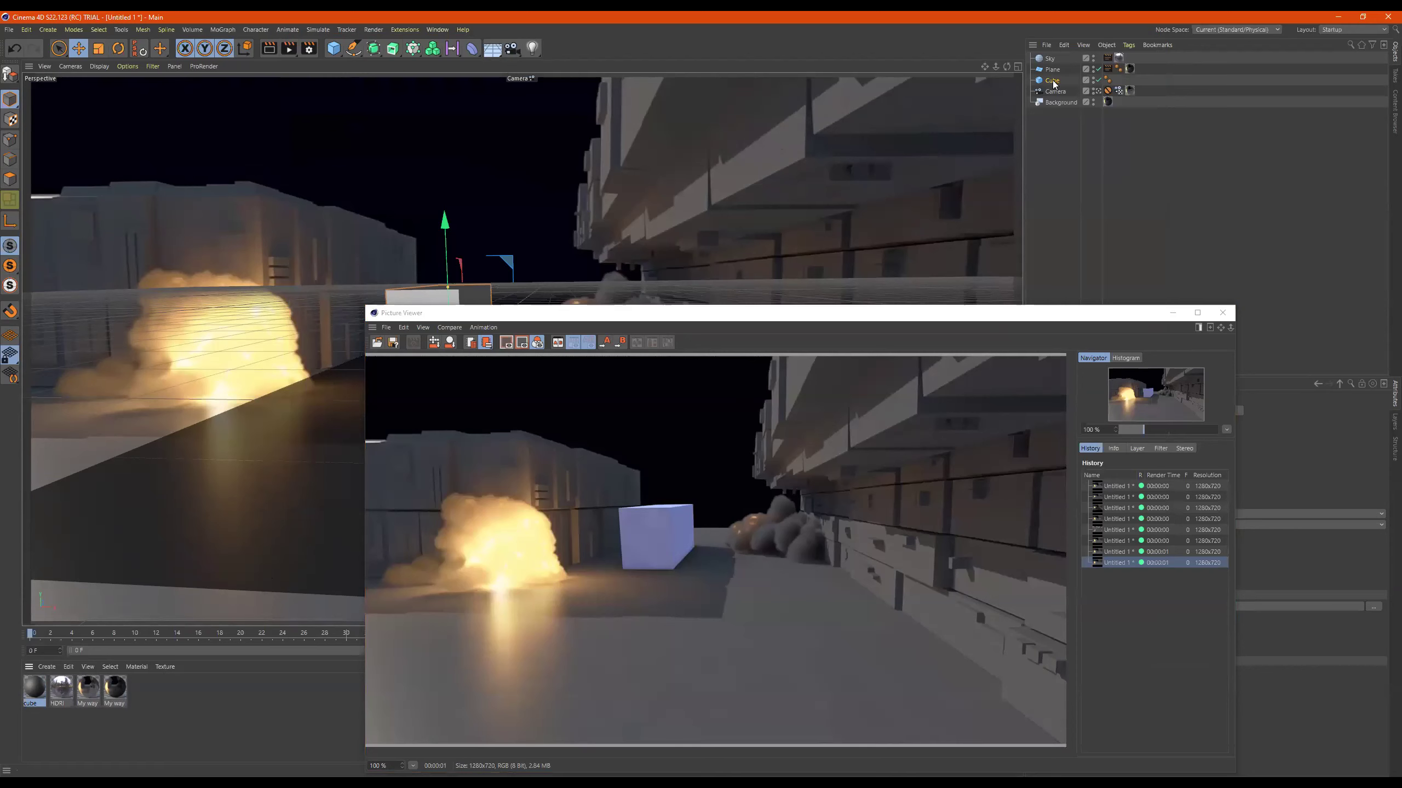
drag(853, 322, 578, 172)
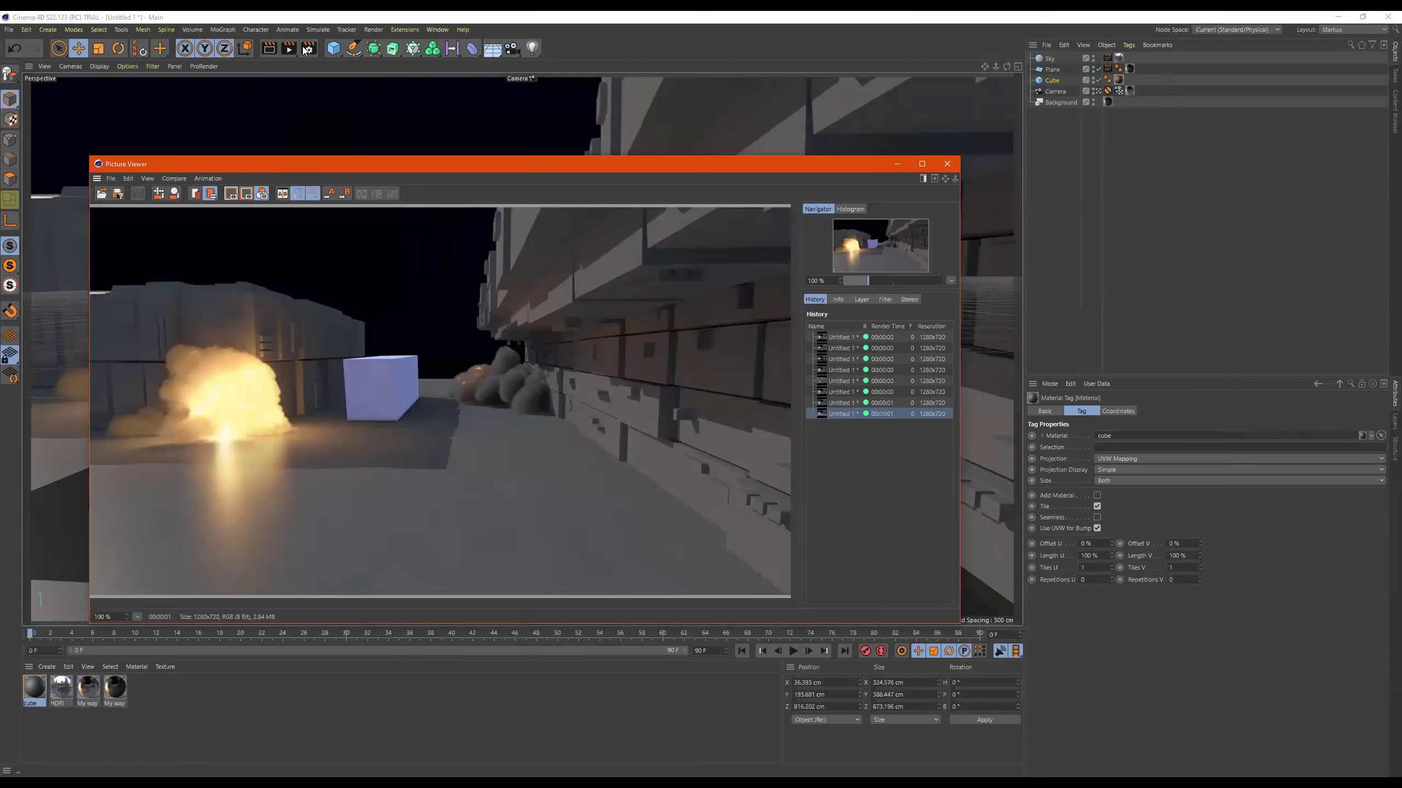
click(288, 49)
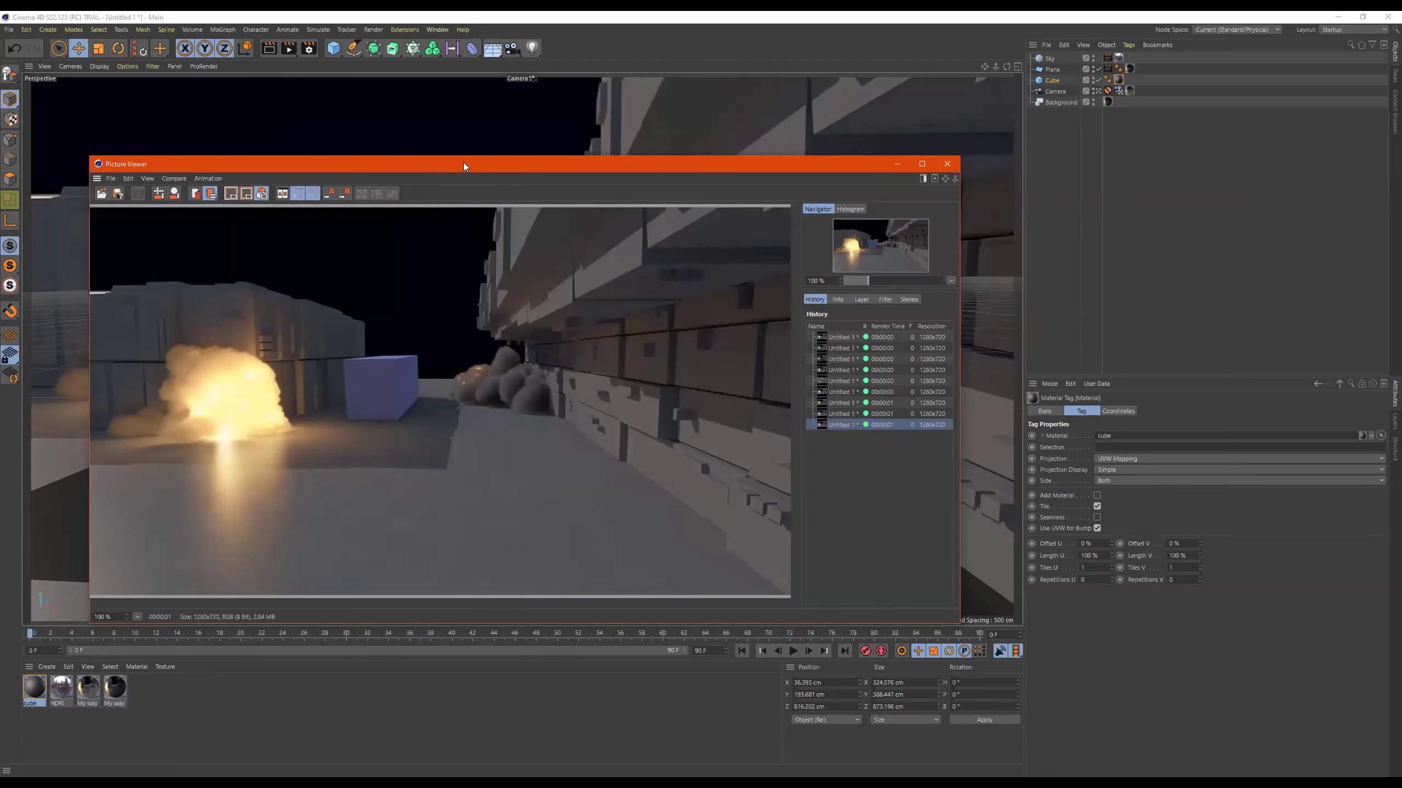
drag(464, 166, 510, 123)
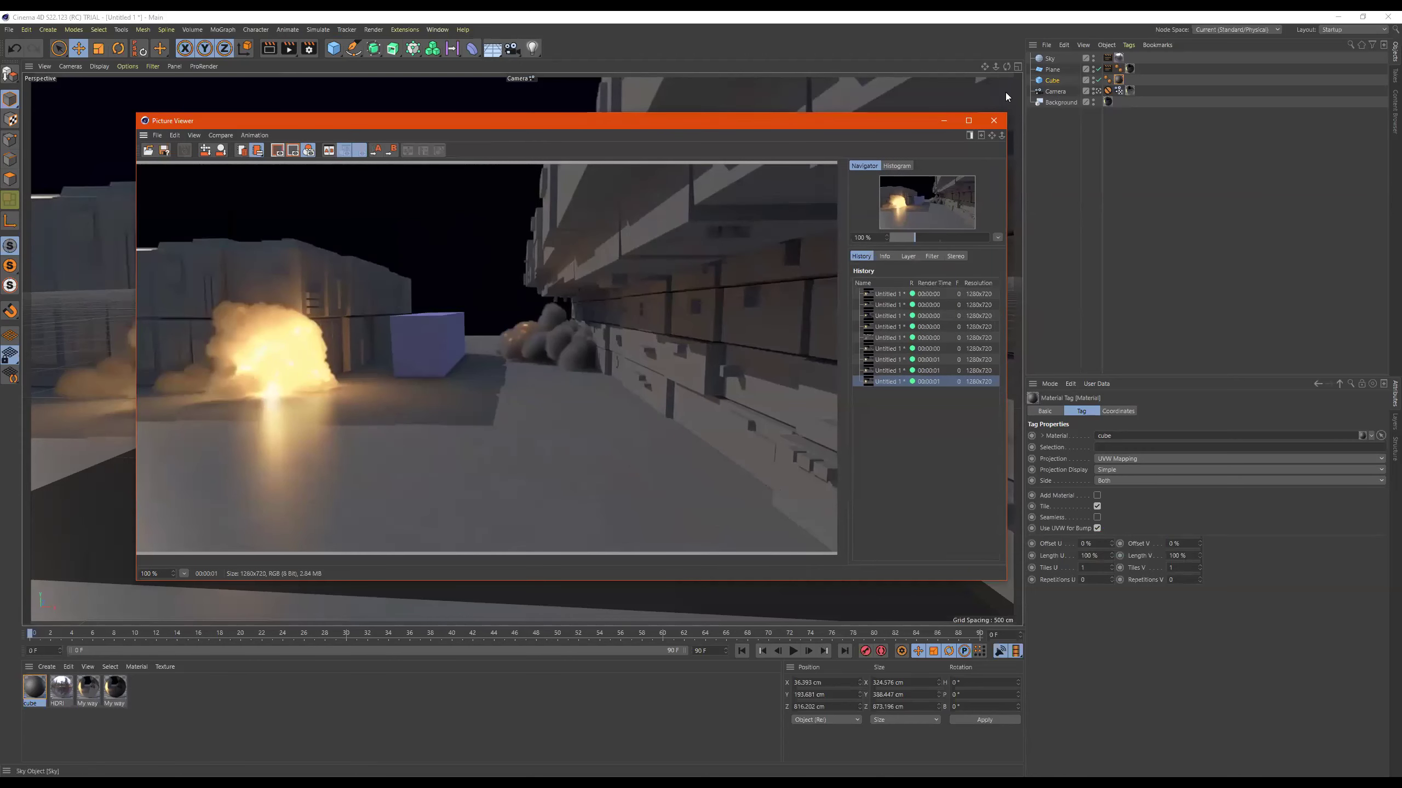
Add a Beckmann layer to the cube material's Reflectance channel
double_click(34, 691)
drag(367, 83, 858, 145)
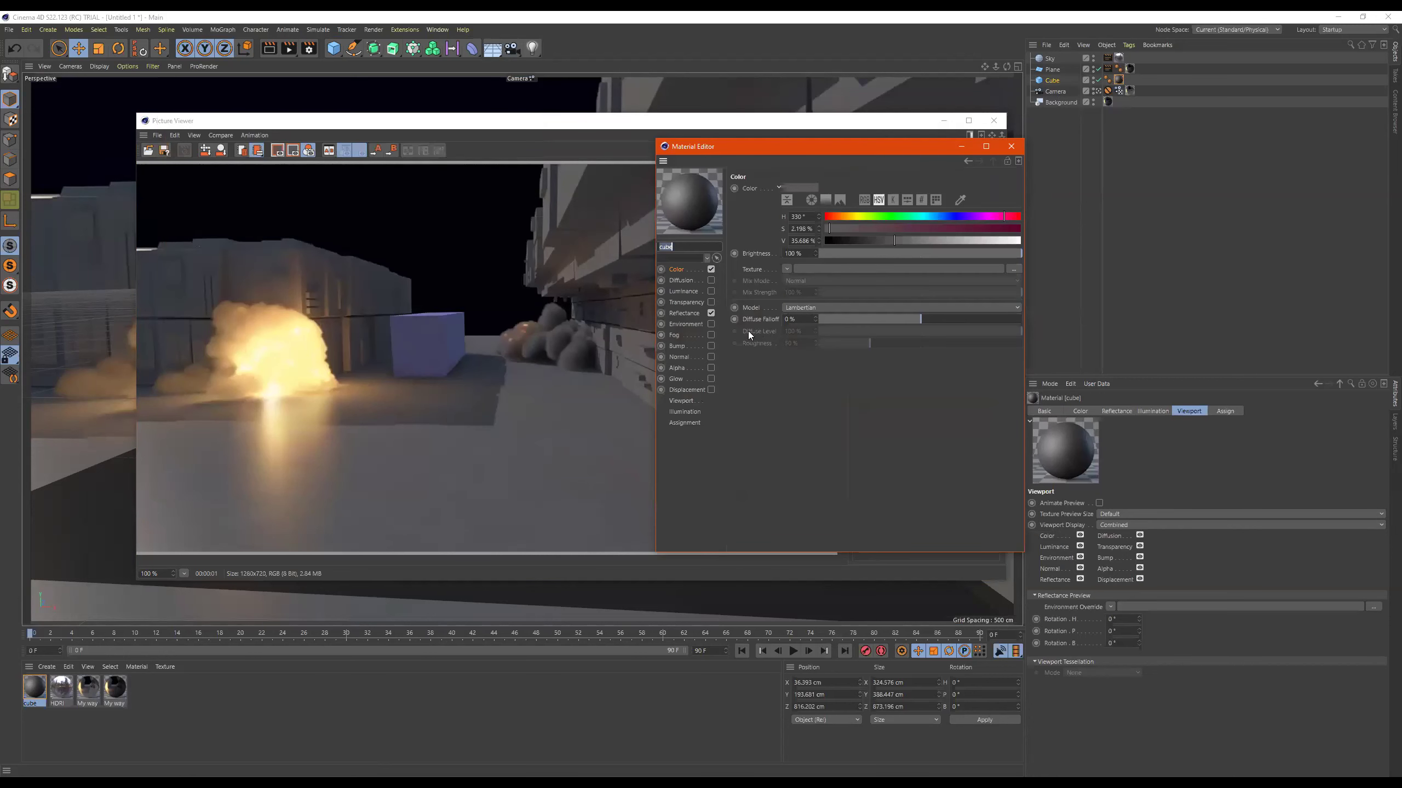
click(692, 314)
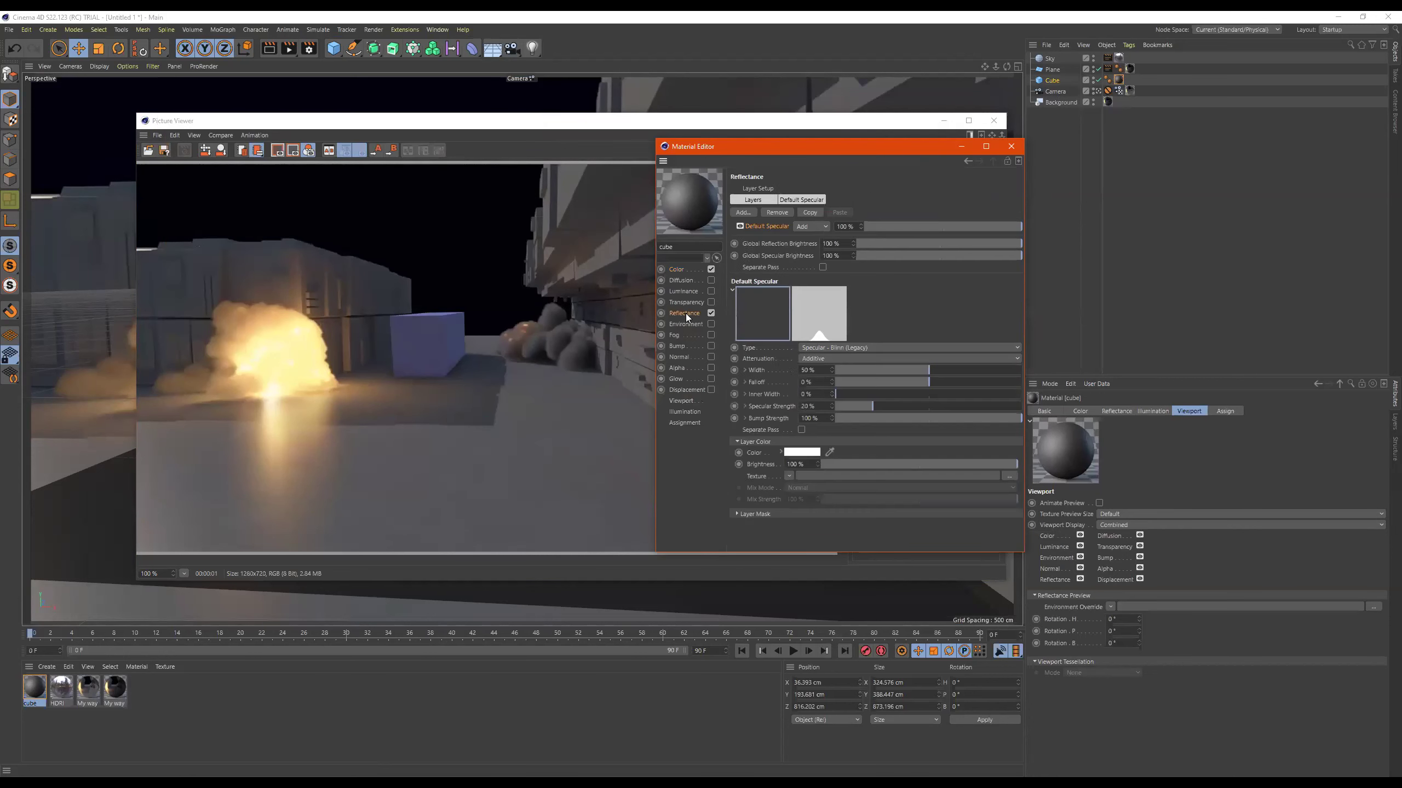
click(743, 213)
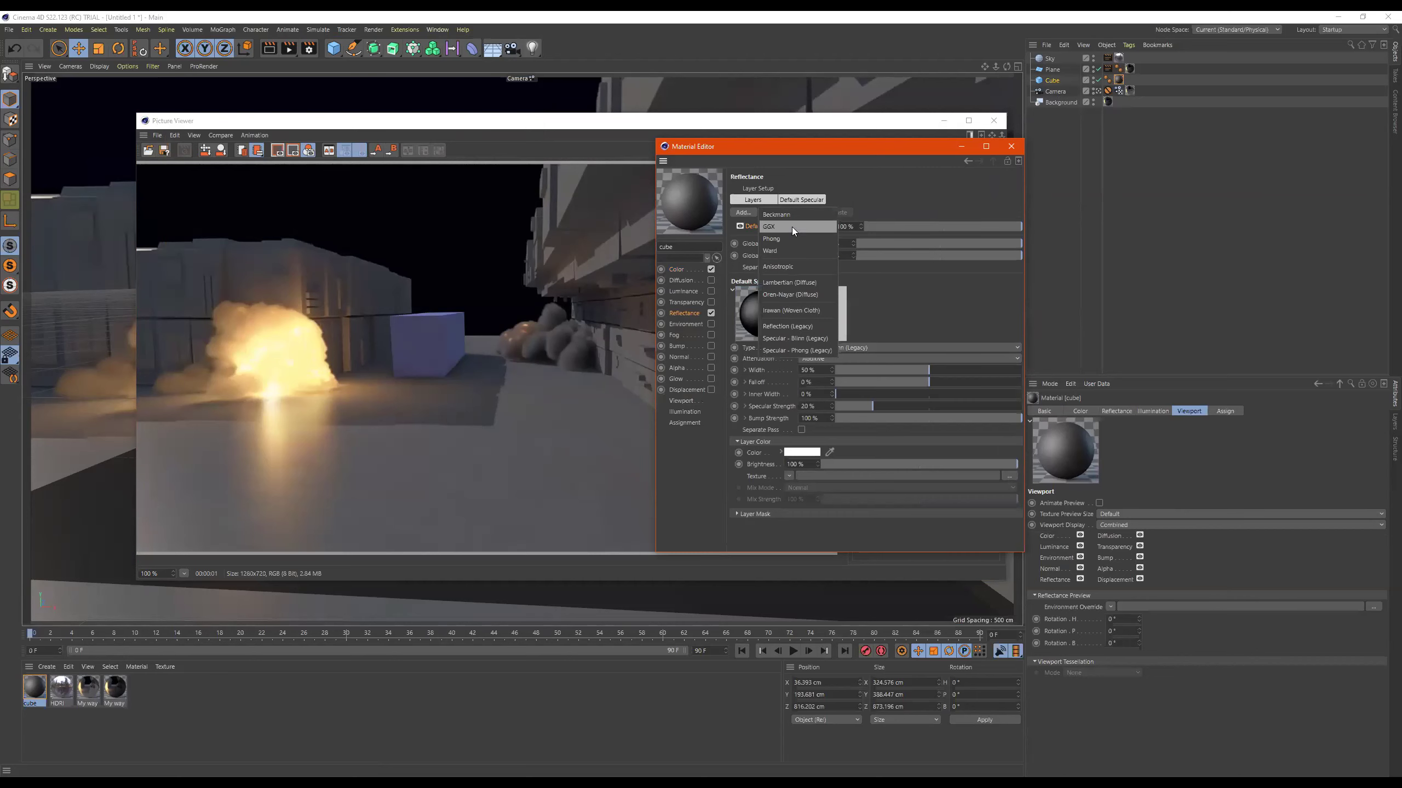
click(786, 214)
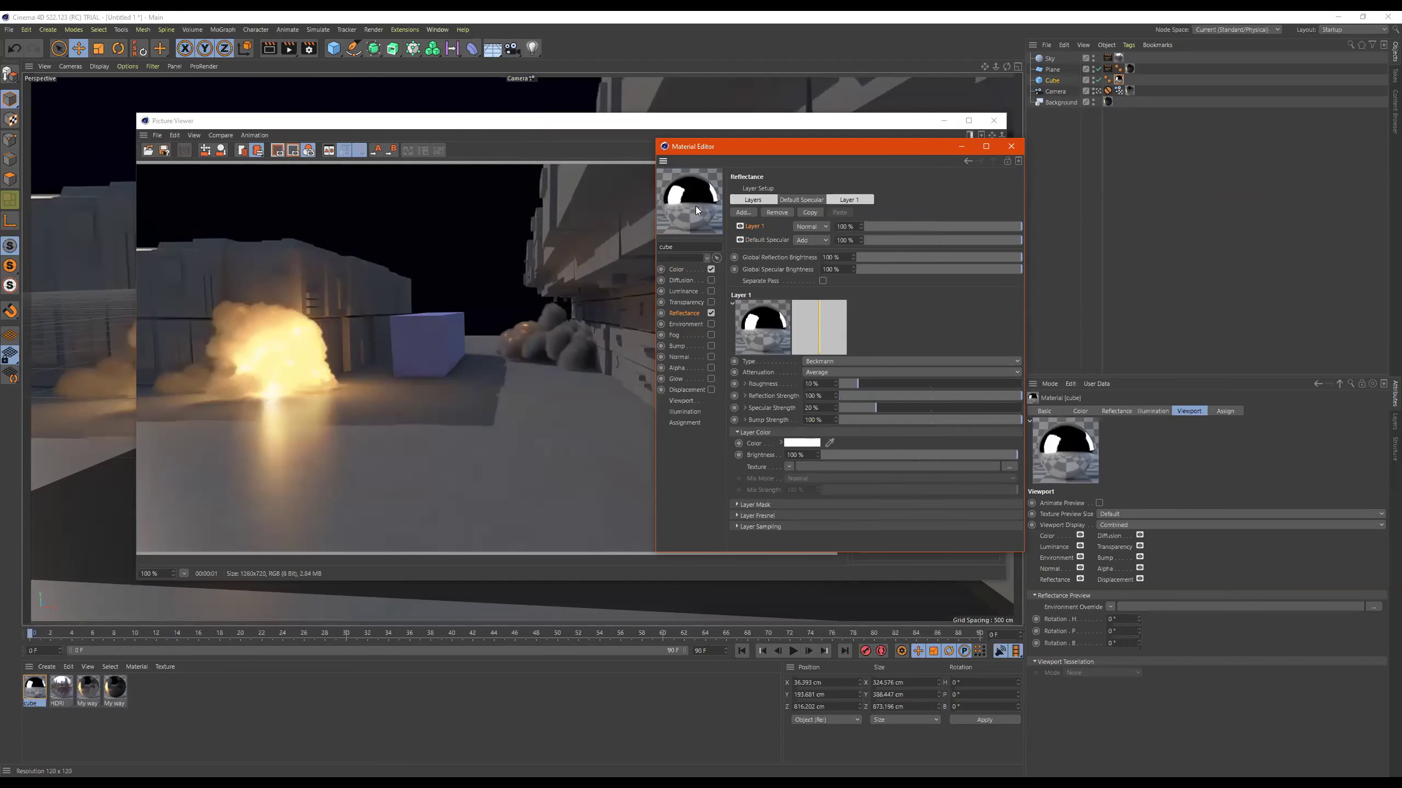
Set the Beckmann layer's opacity to 53%, roughness to 52%, reflection strength to 37% and specular strength to 5%
click(763, 240)
click(789, 226)
drag(1015, 226, 956, 223)
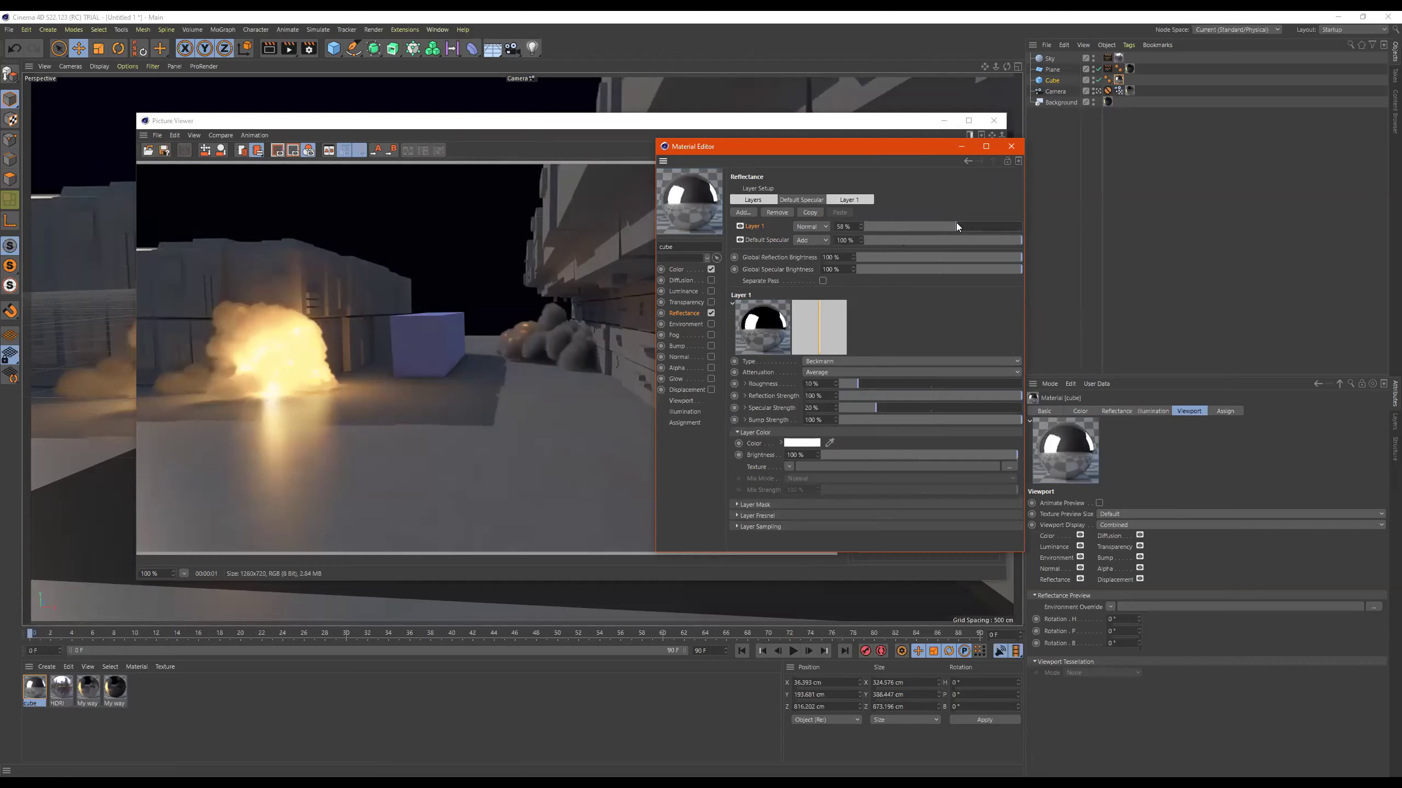
drag(904, 221, 949, 225)
drag(929, 383, 935, 383)
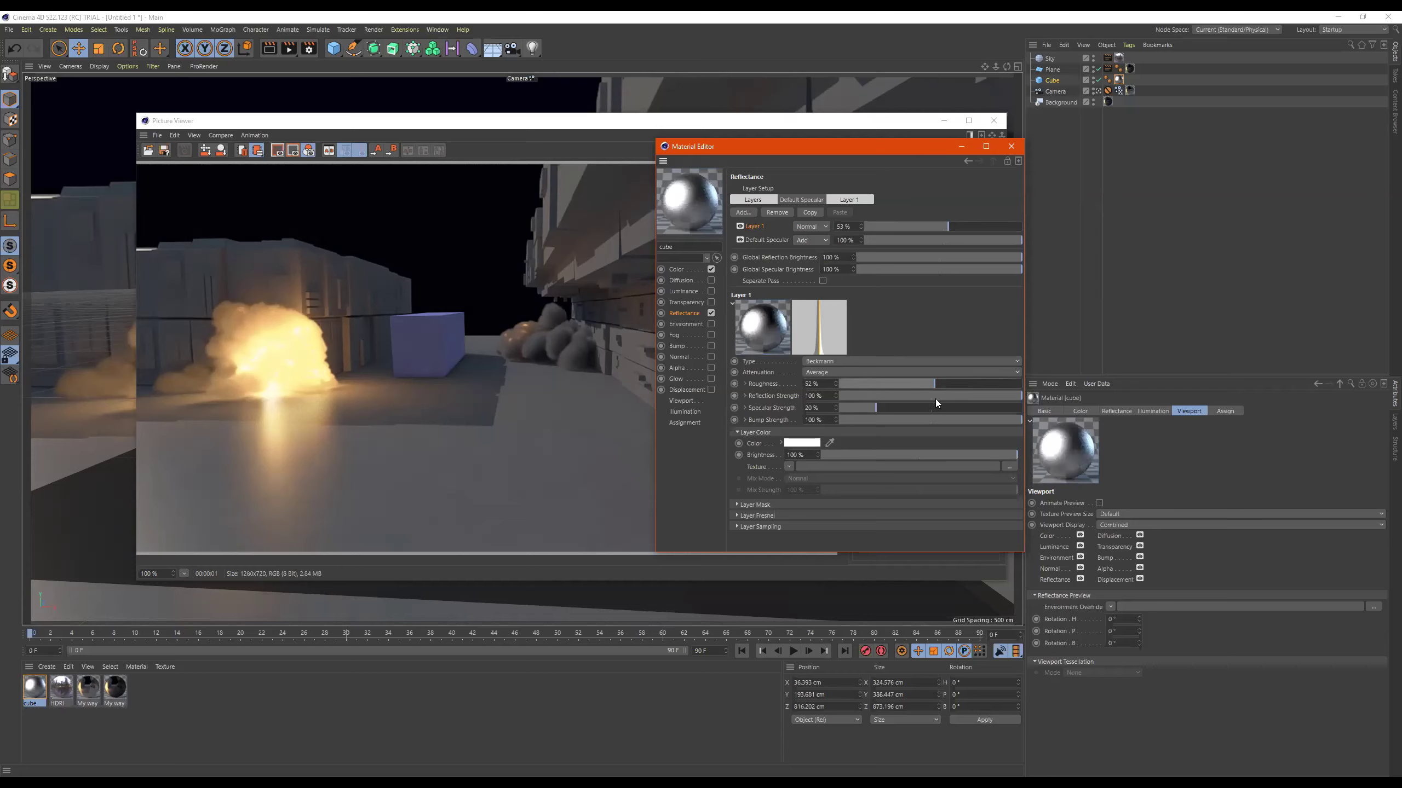
click(932, 397)
click(907, 395)
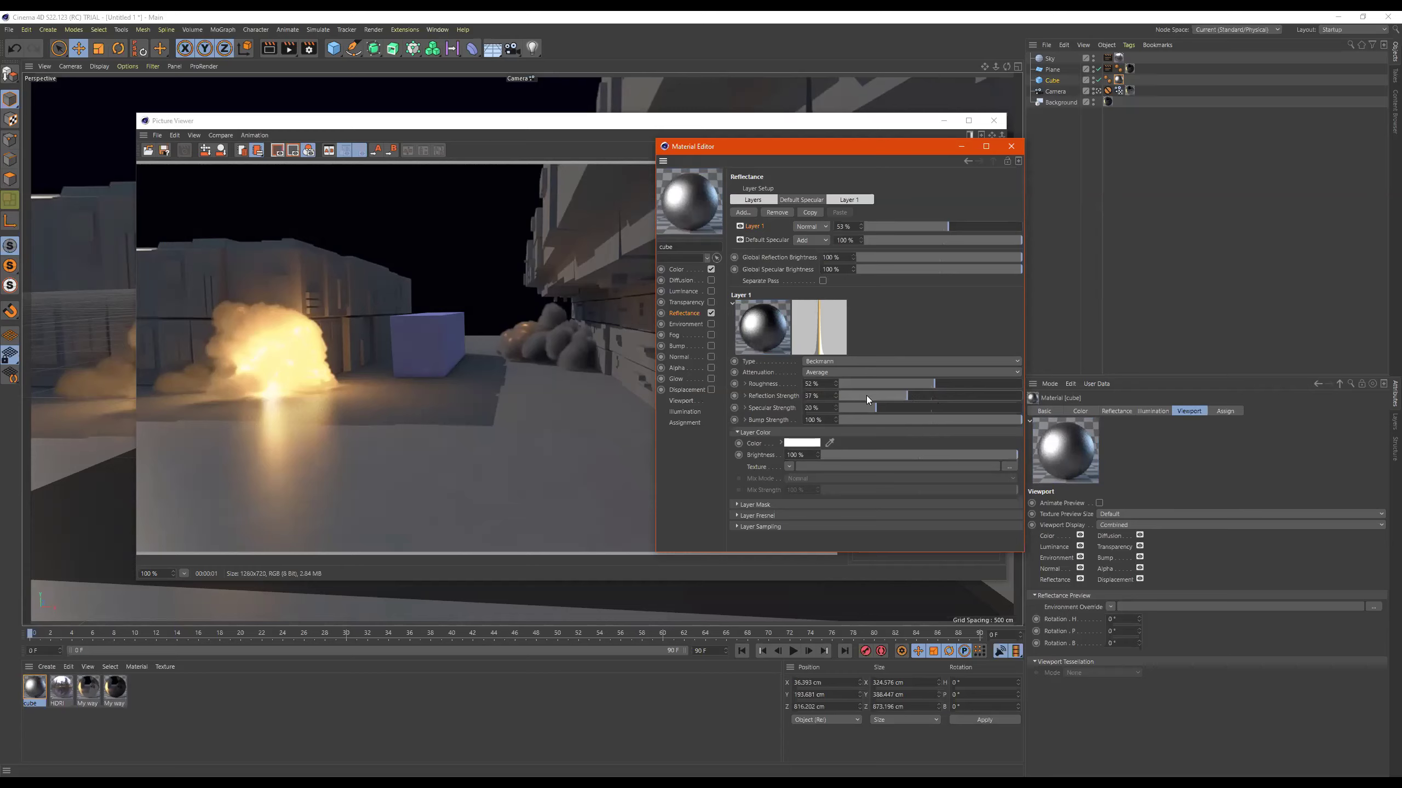
click(854, 408)
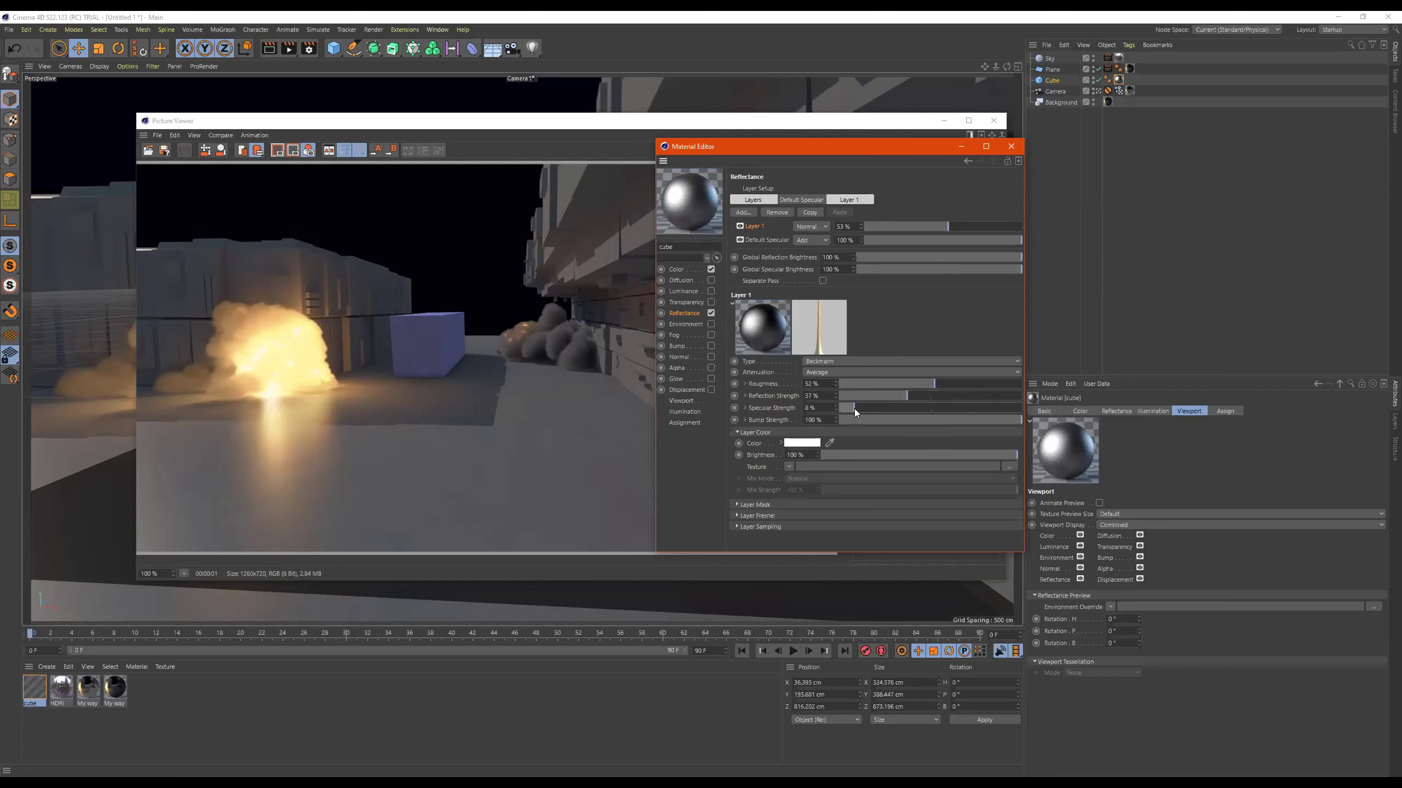
click(849, 406)
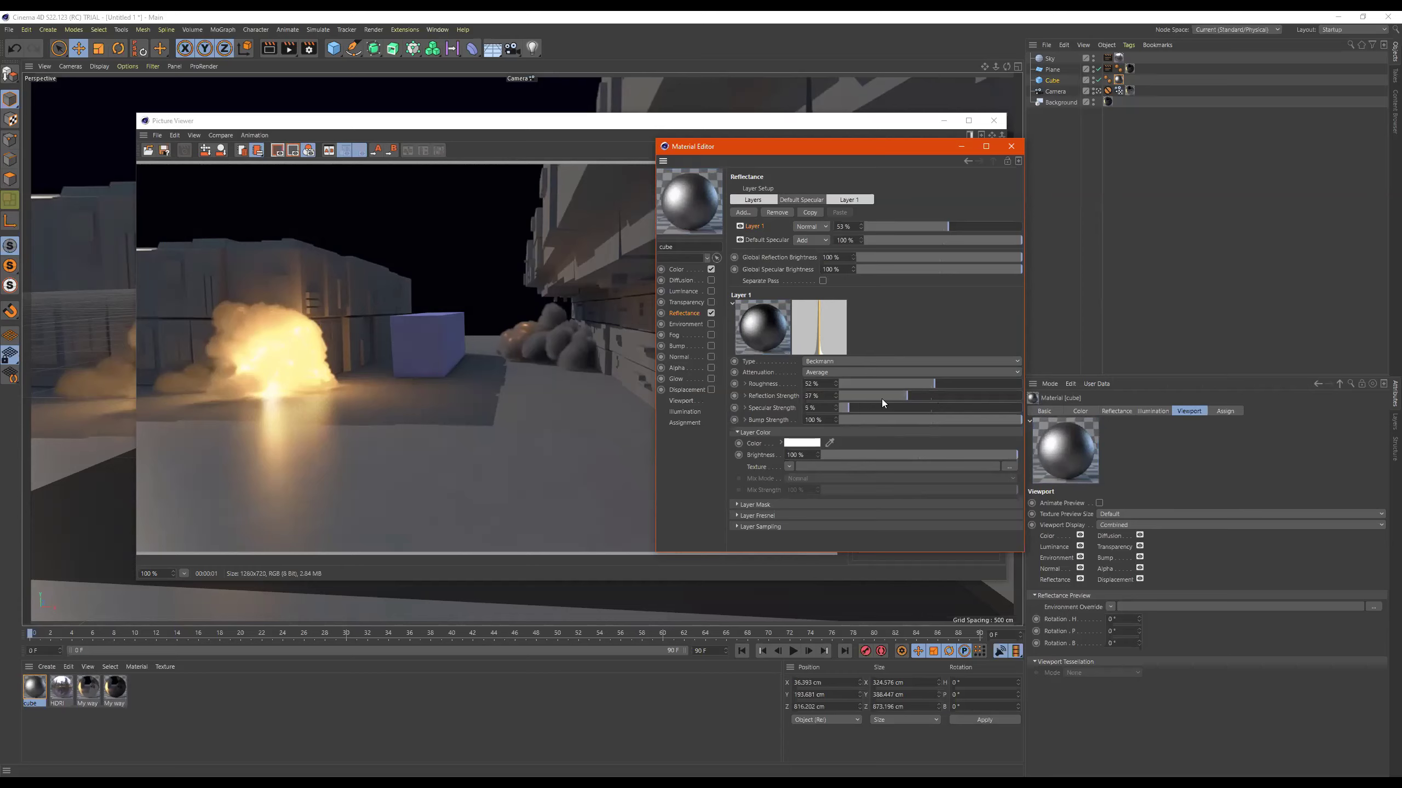
Set the Beckmann layer's roughness to 65% and opacity to 40%, and render the scene to the Picture Viewer
click(980, 387)
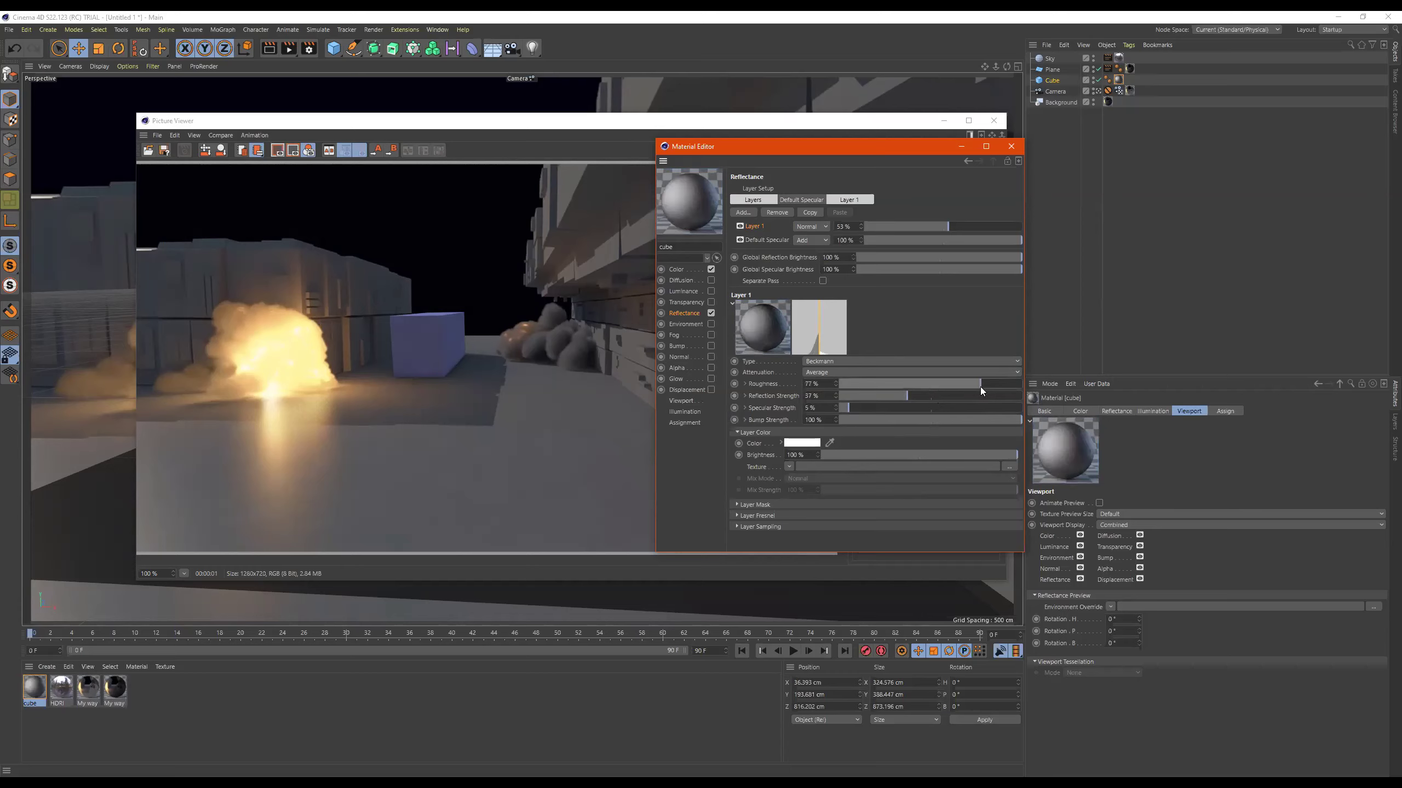
click(953, 385)
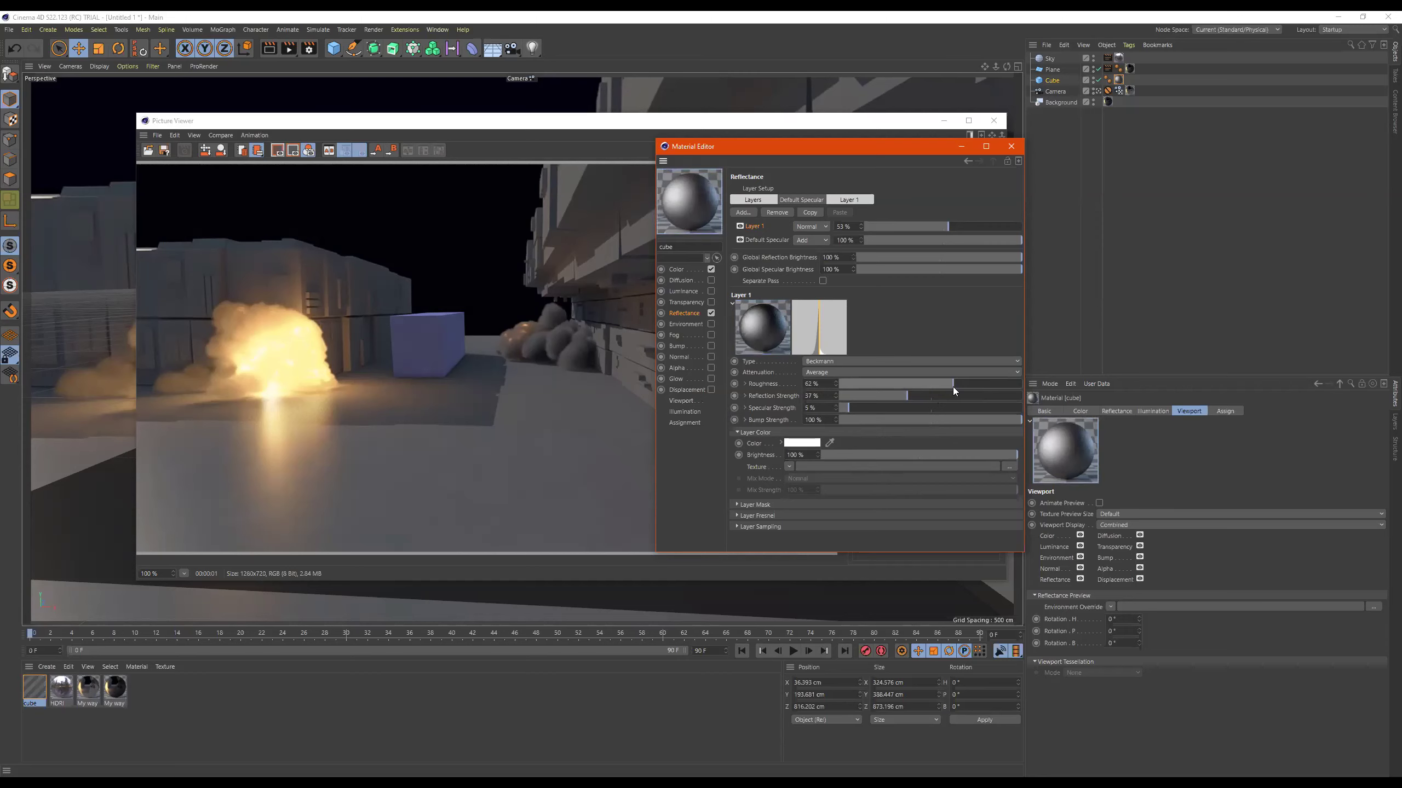
click(959, 385)
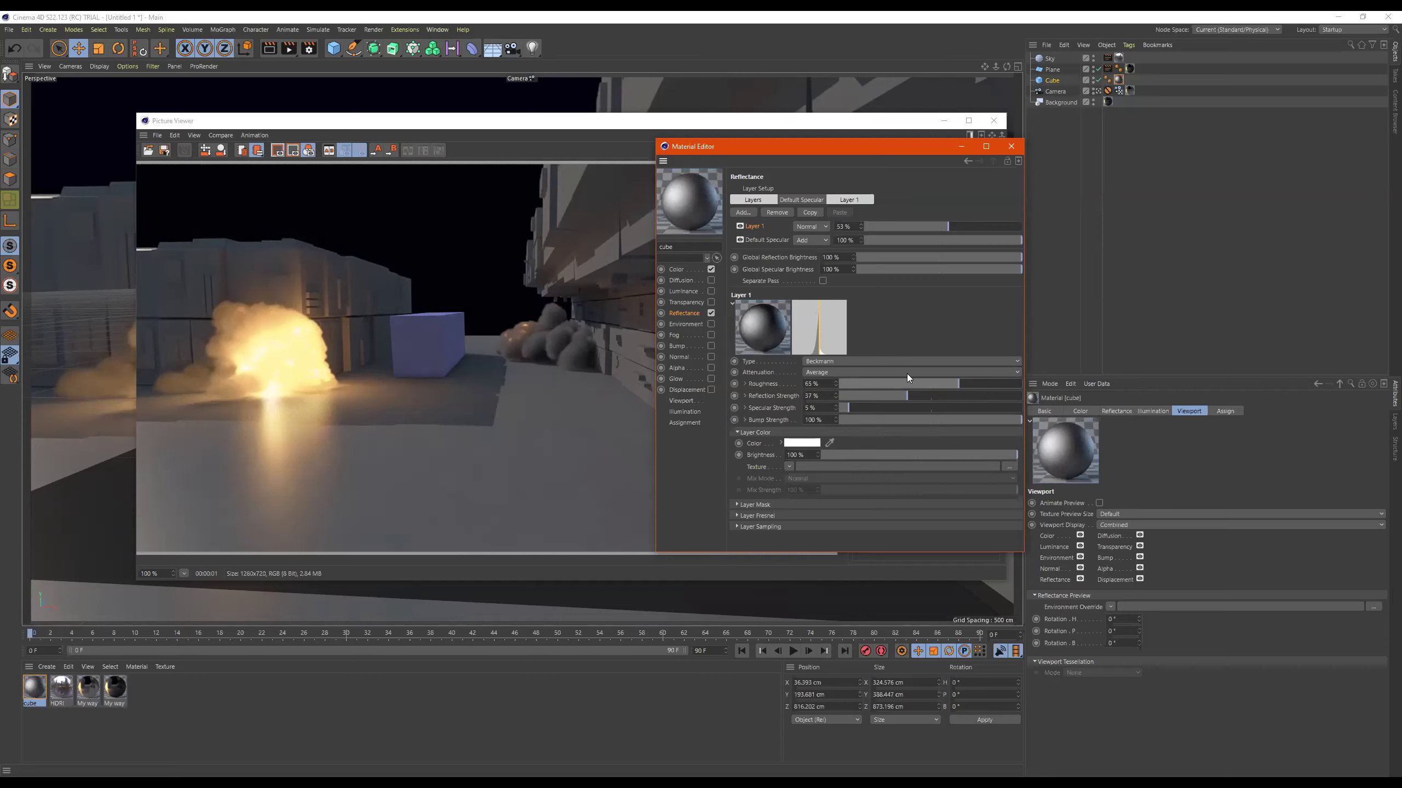
click(962, 226)
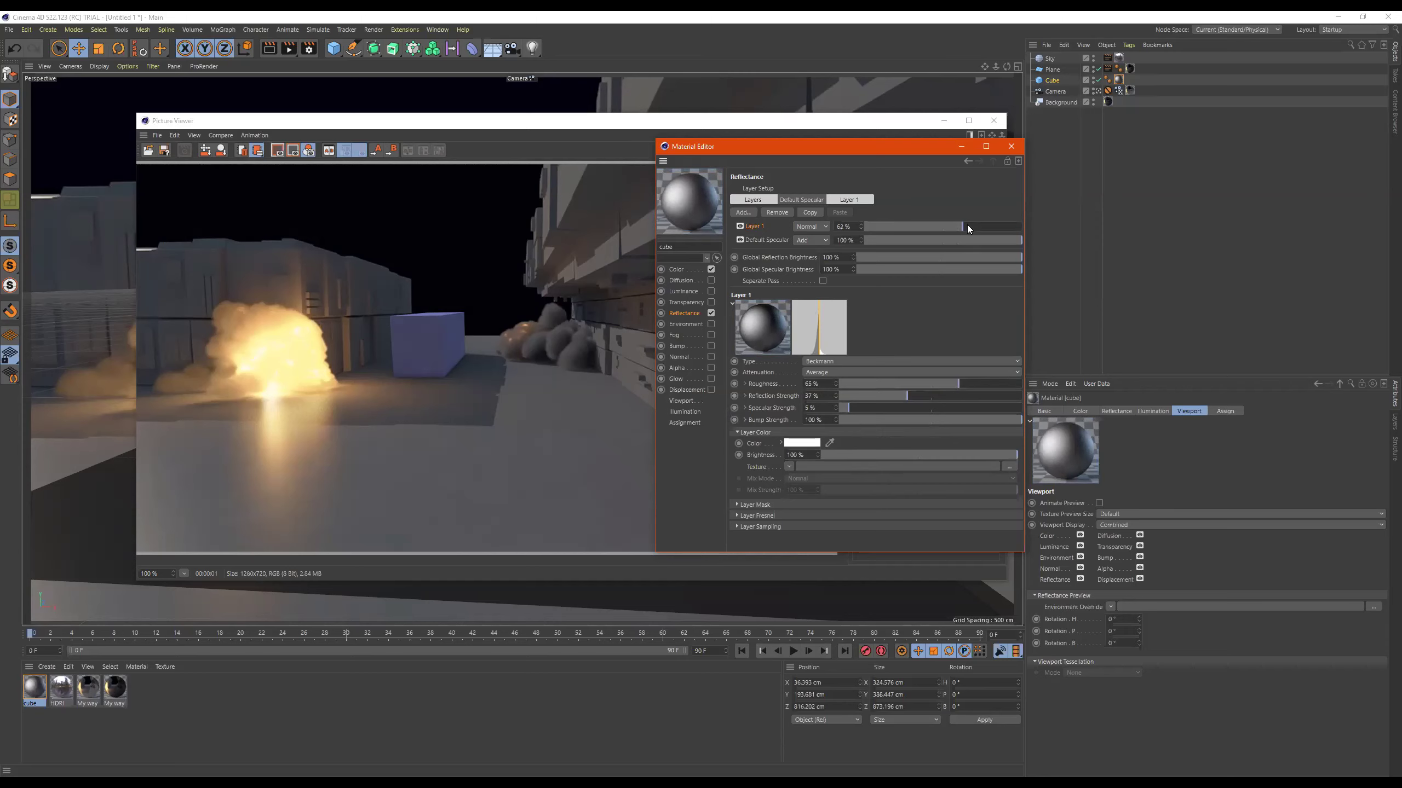
click(928, 226)
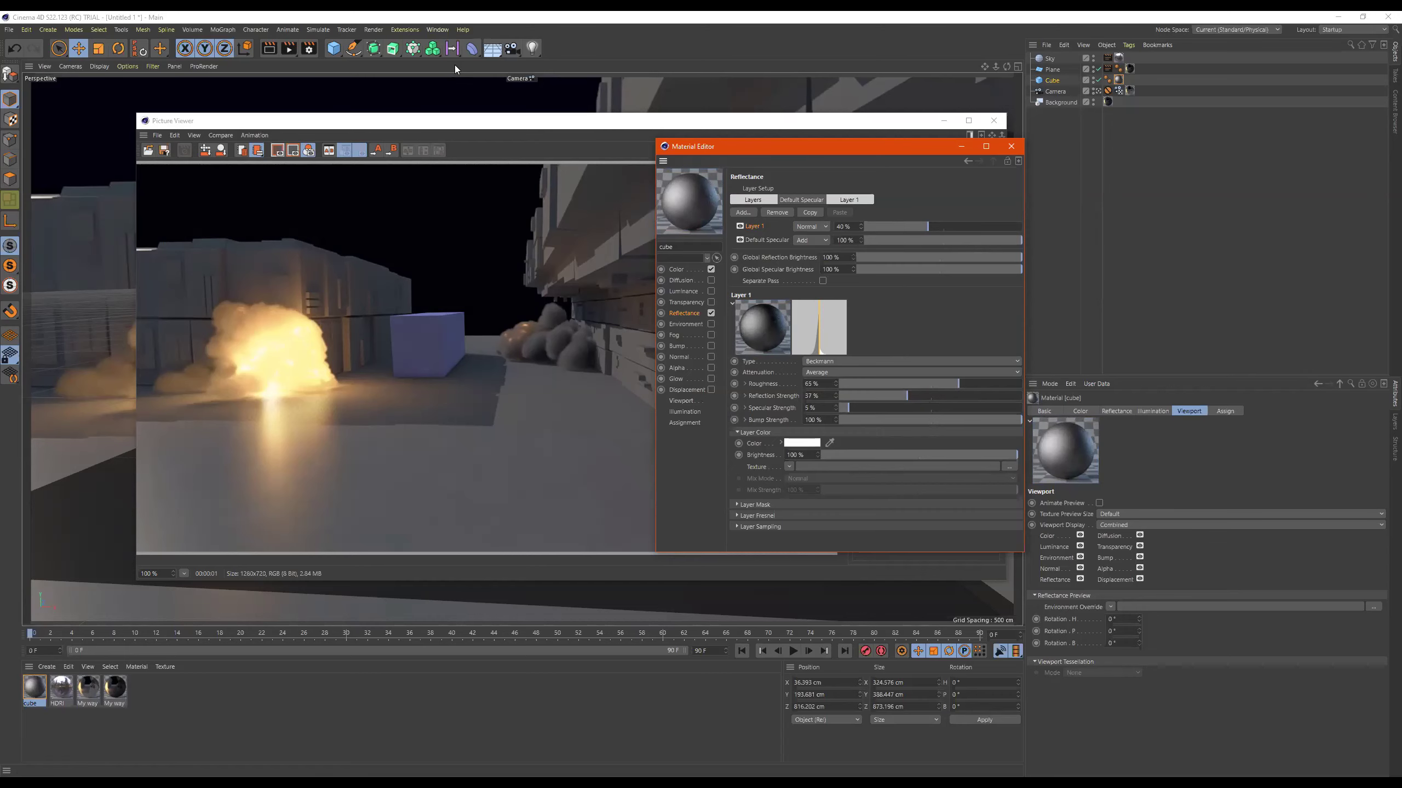
click(289, 49)
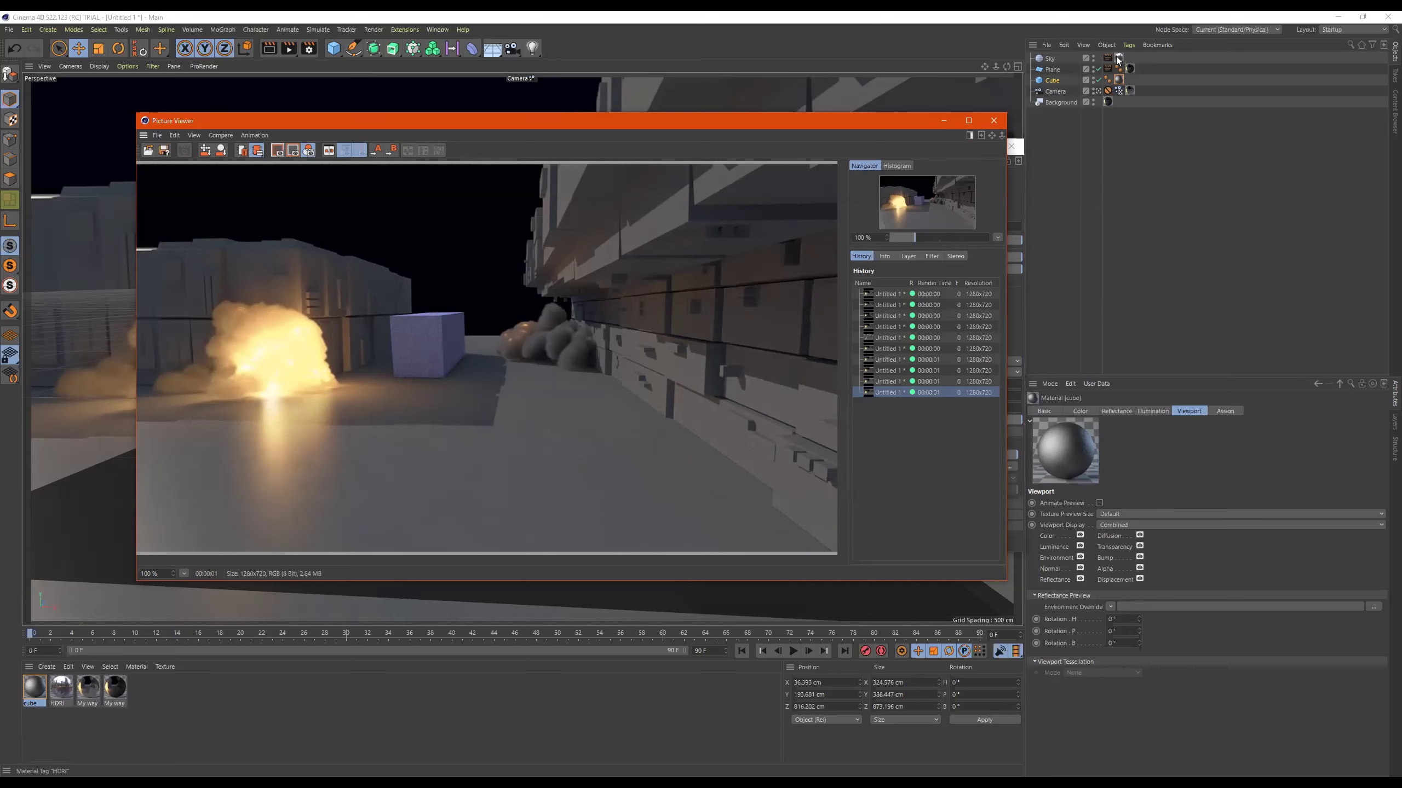
Replace the HDRI material's Luminance texture with kloppenheim_07_8k from Downloads and render the scene to the Picture Viewer
double_click(61, 689)
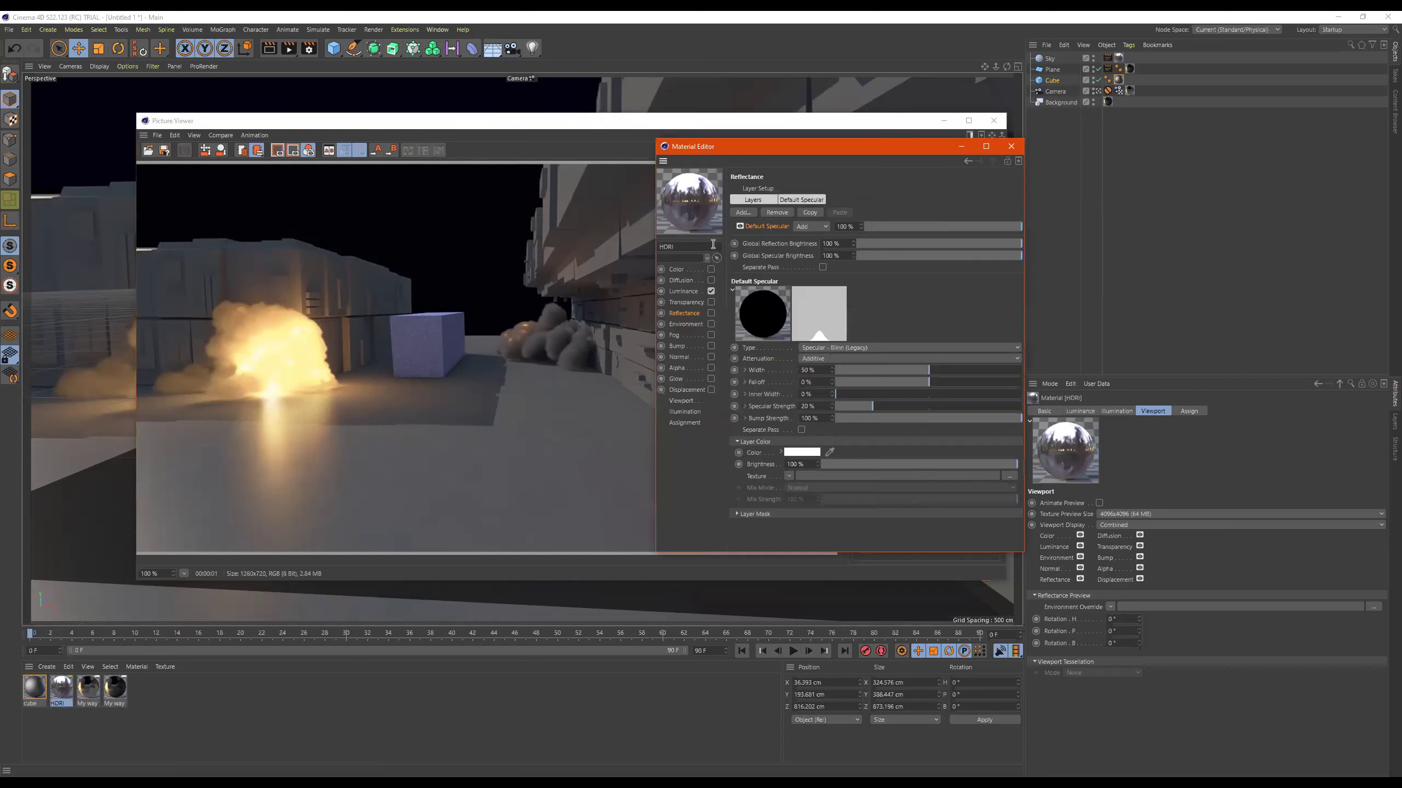
click(684, 291)
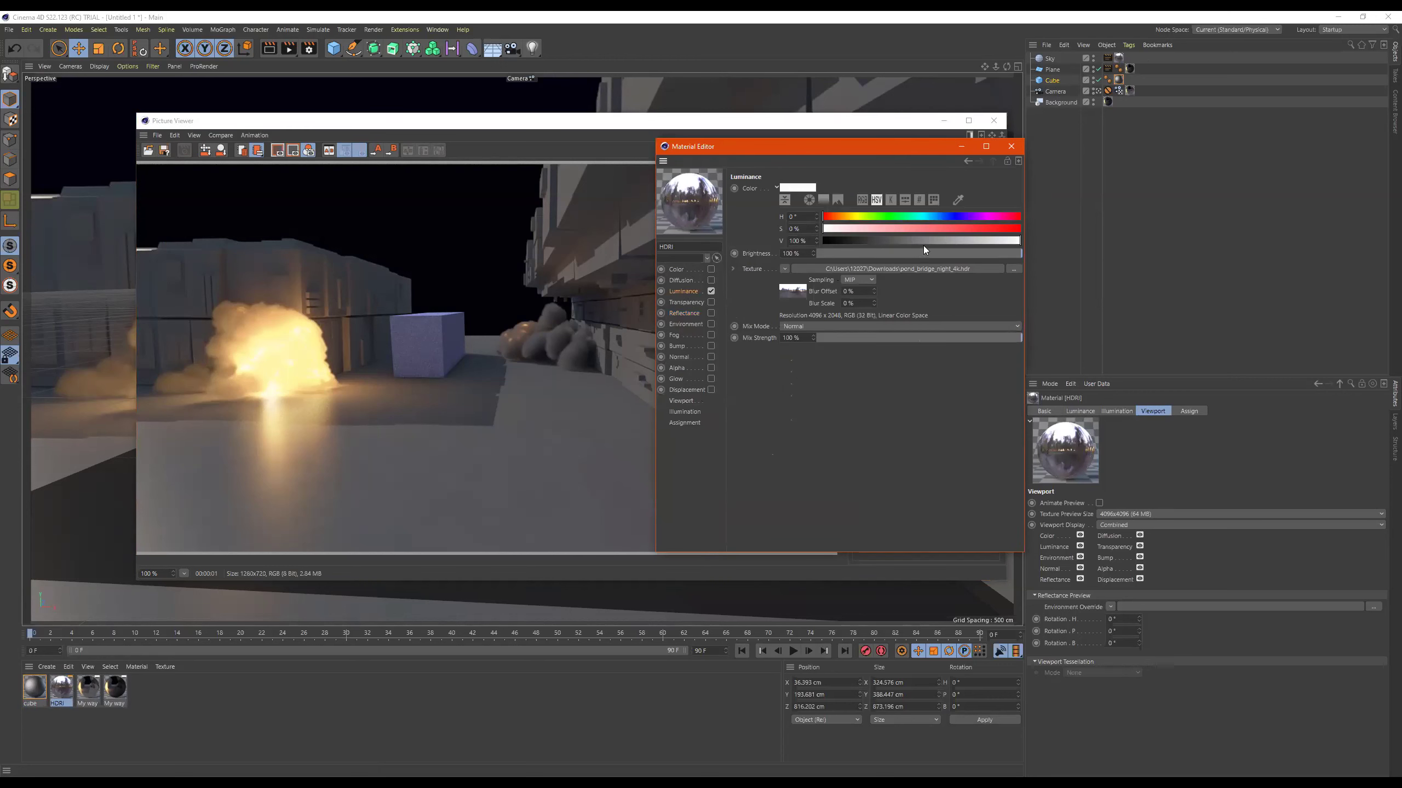
click(1014, 269)
scroll(901, 347, down, 1)
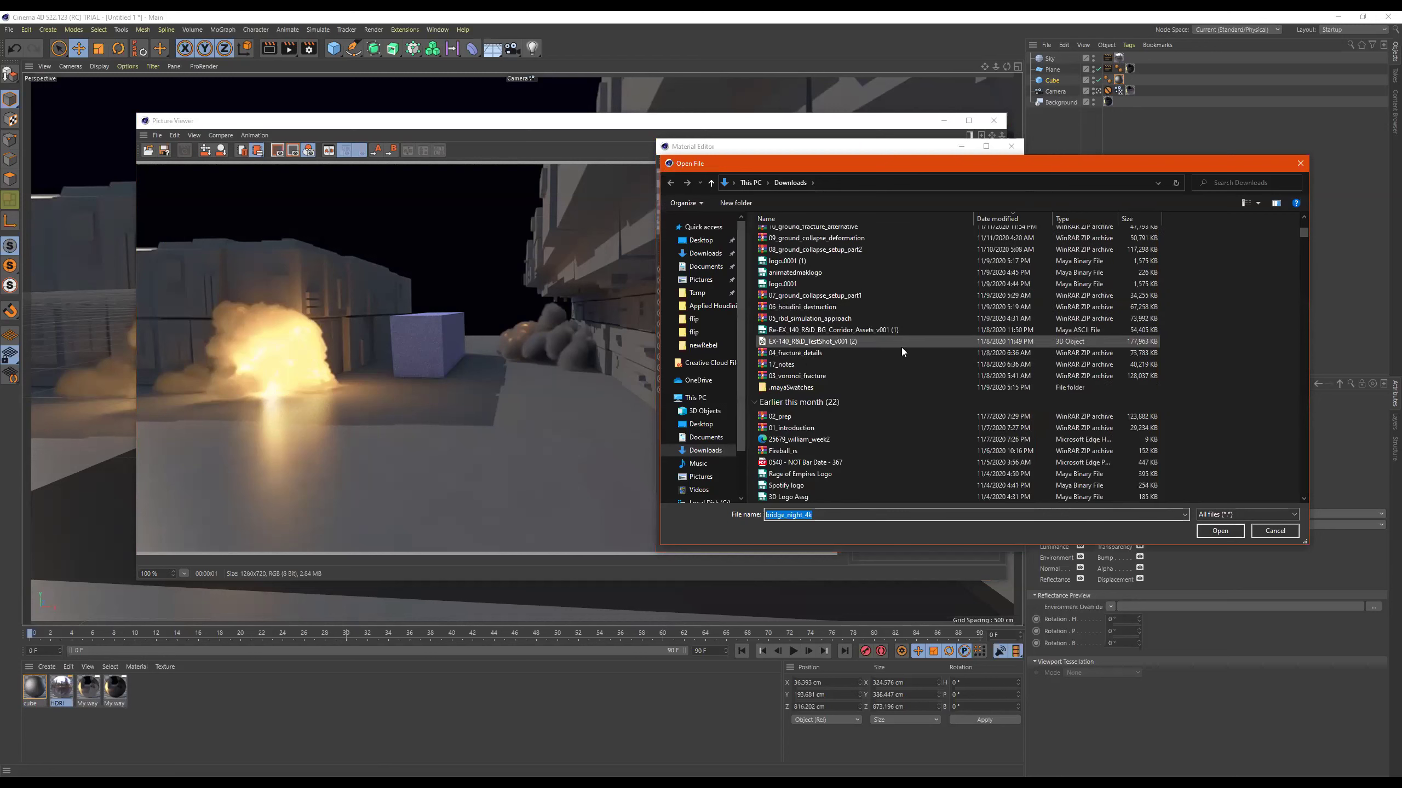
scroll(886, 306, down, 10)
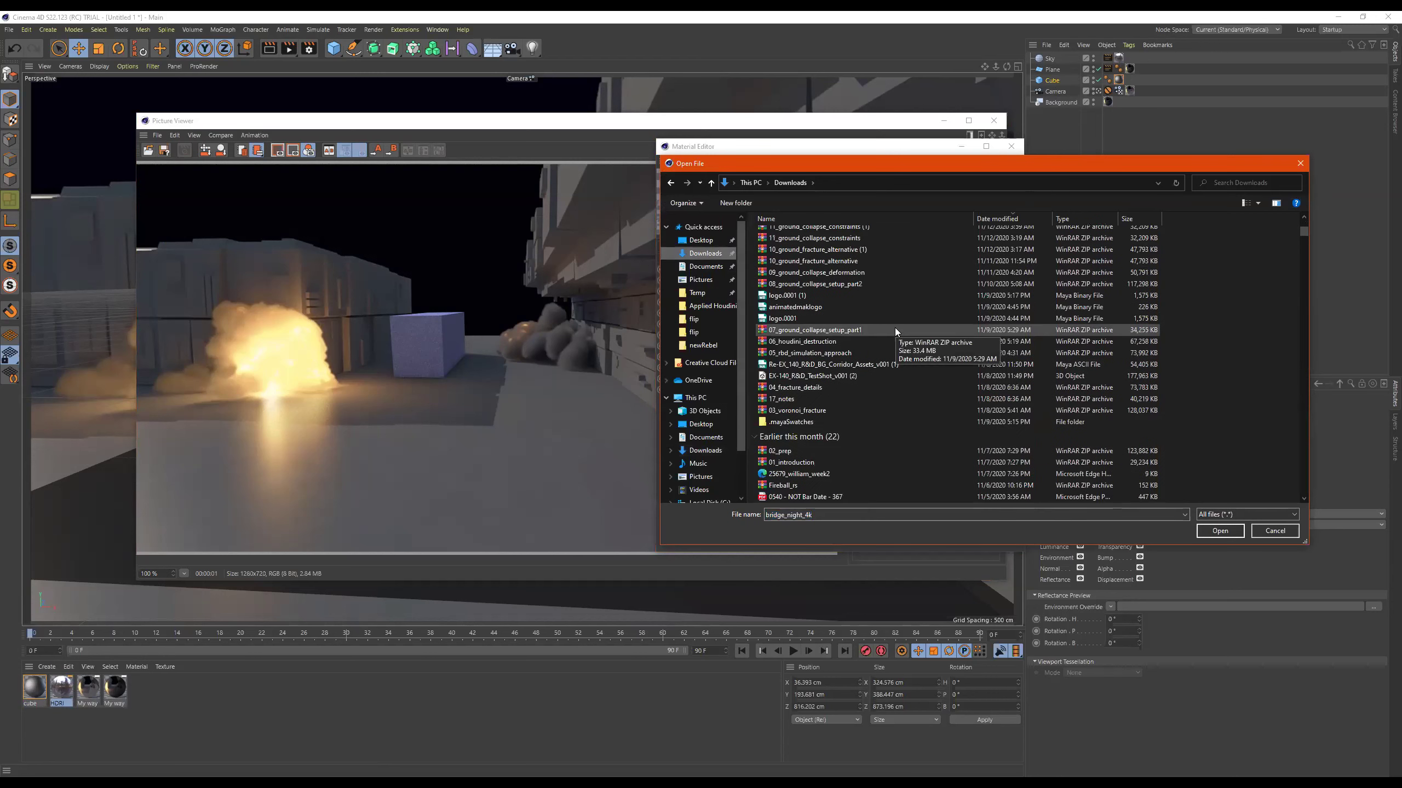
scroll(949, 365, down, 8)
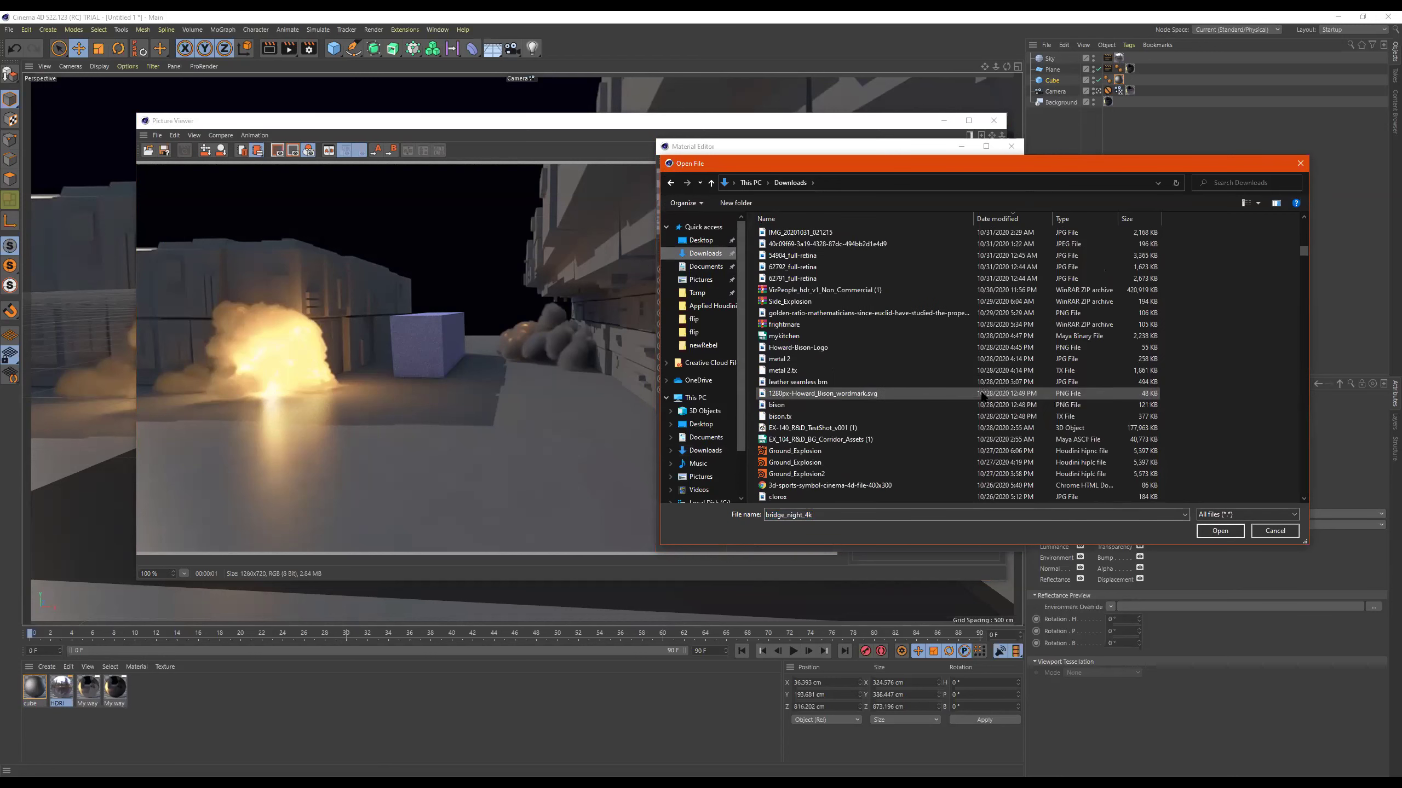
scroll(951, 404, down, 5)
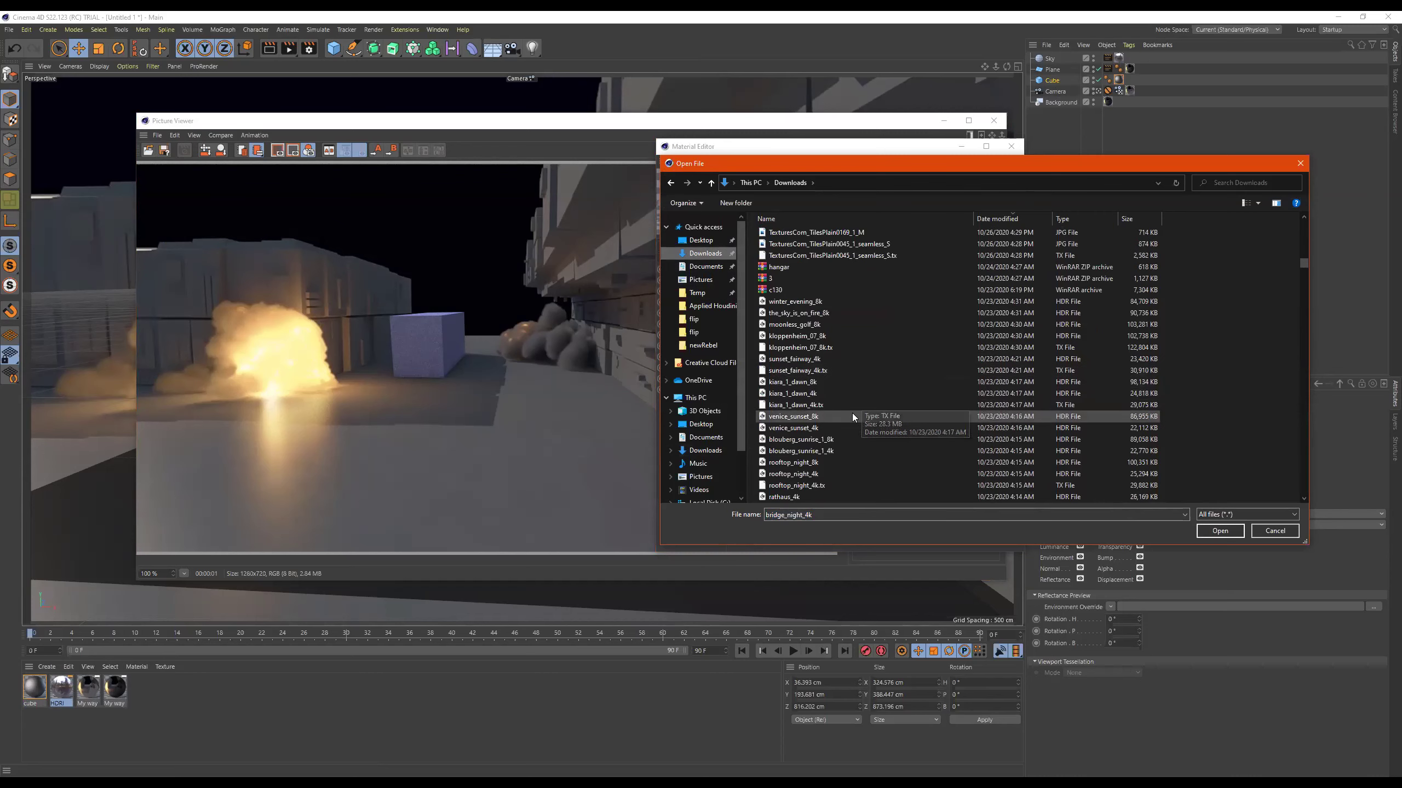
scroll(852, 413, down, 1)
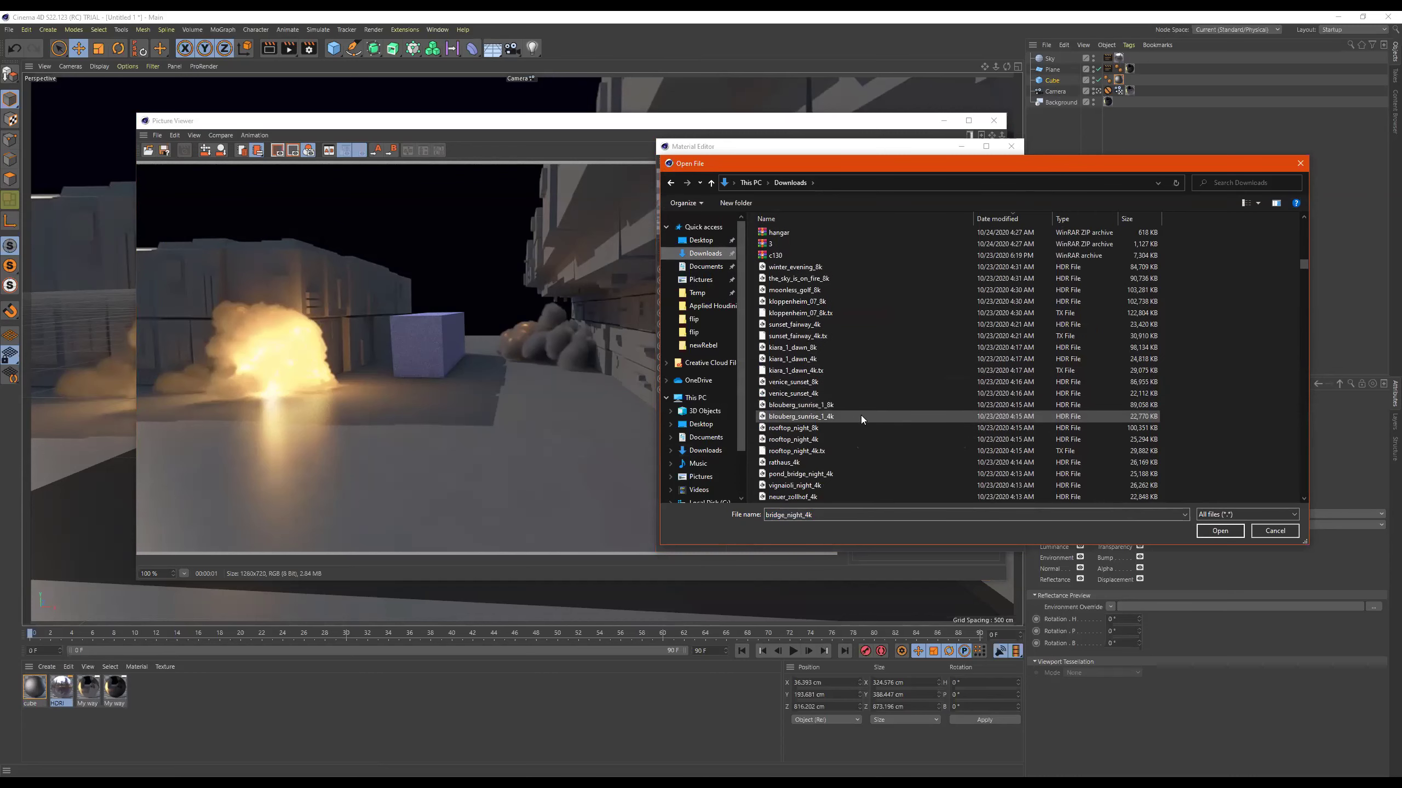
scroll(861, 416, down, 1)
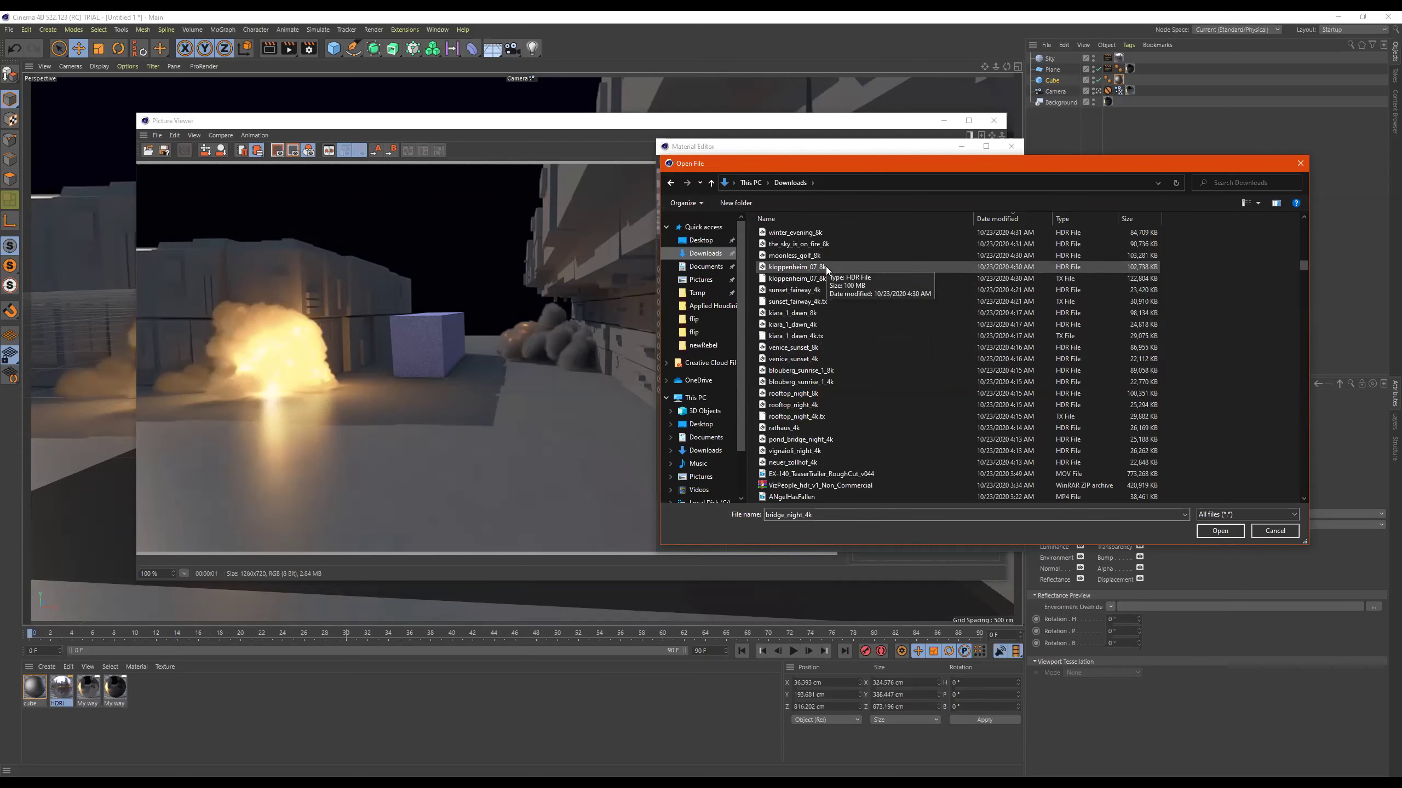
key(Return)
click(781, 447)
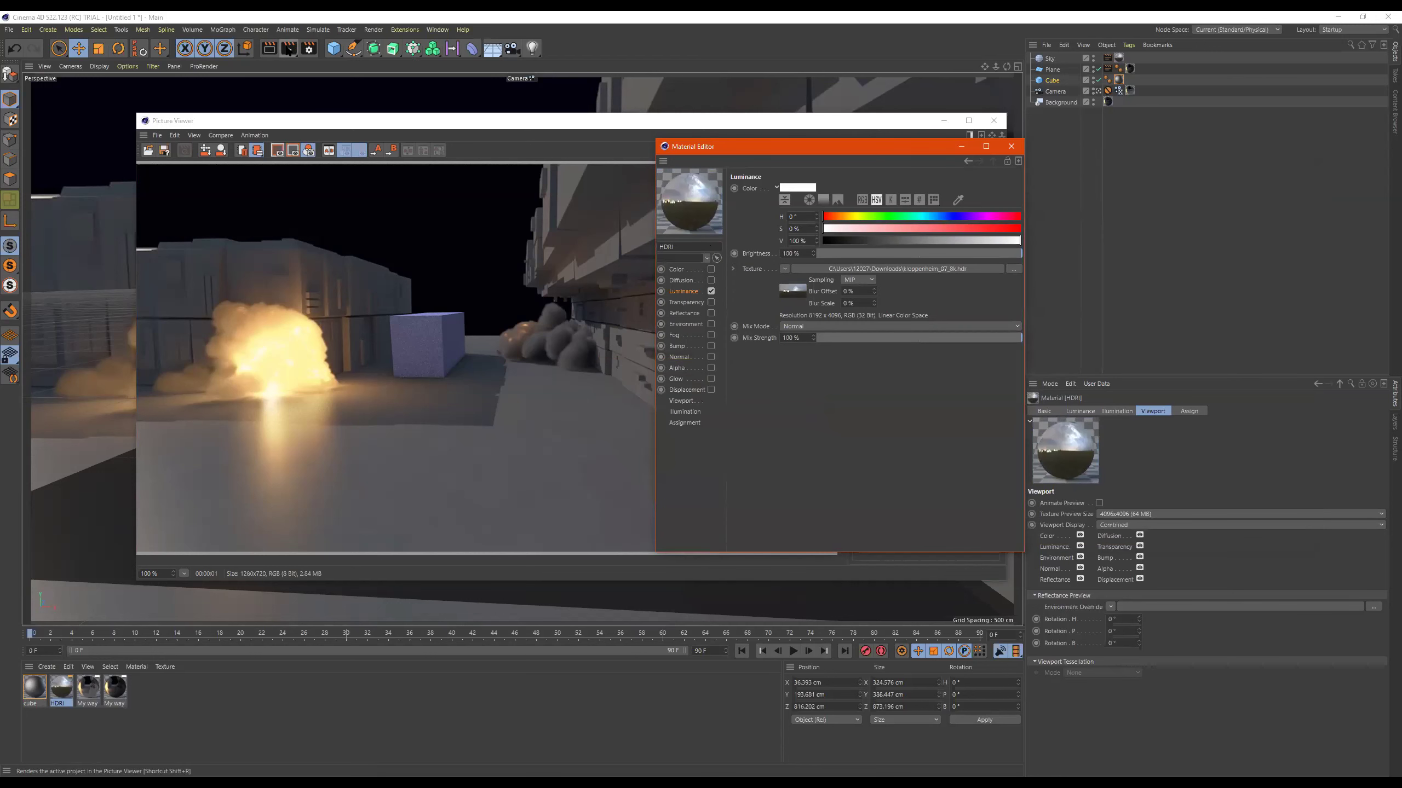
click(288, 48)
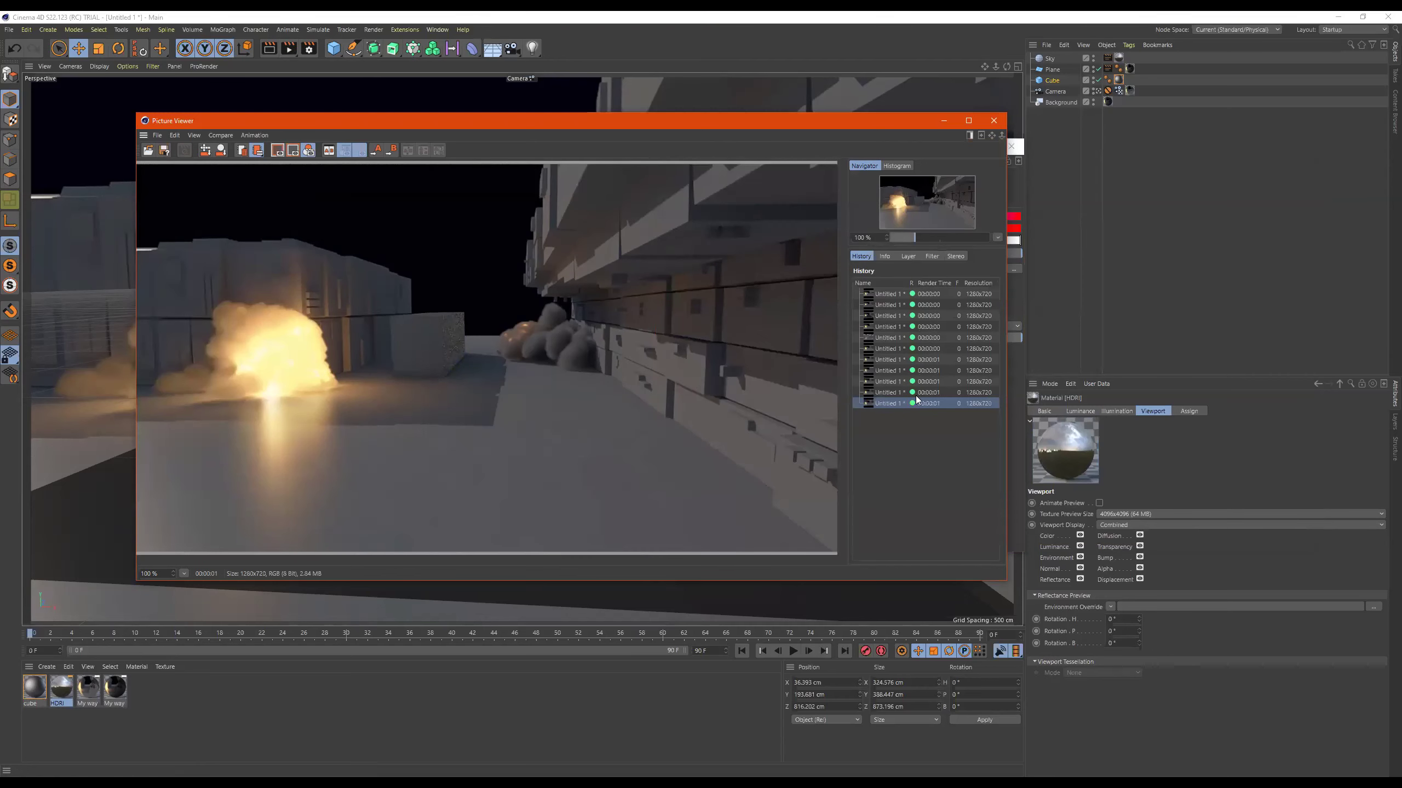
Compare the latest render with the previous one in the Picture Viewer history to examine the cube's lighting
click(892, 393)
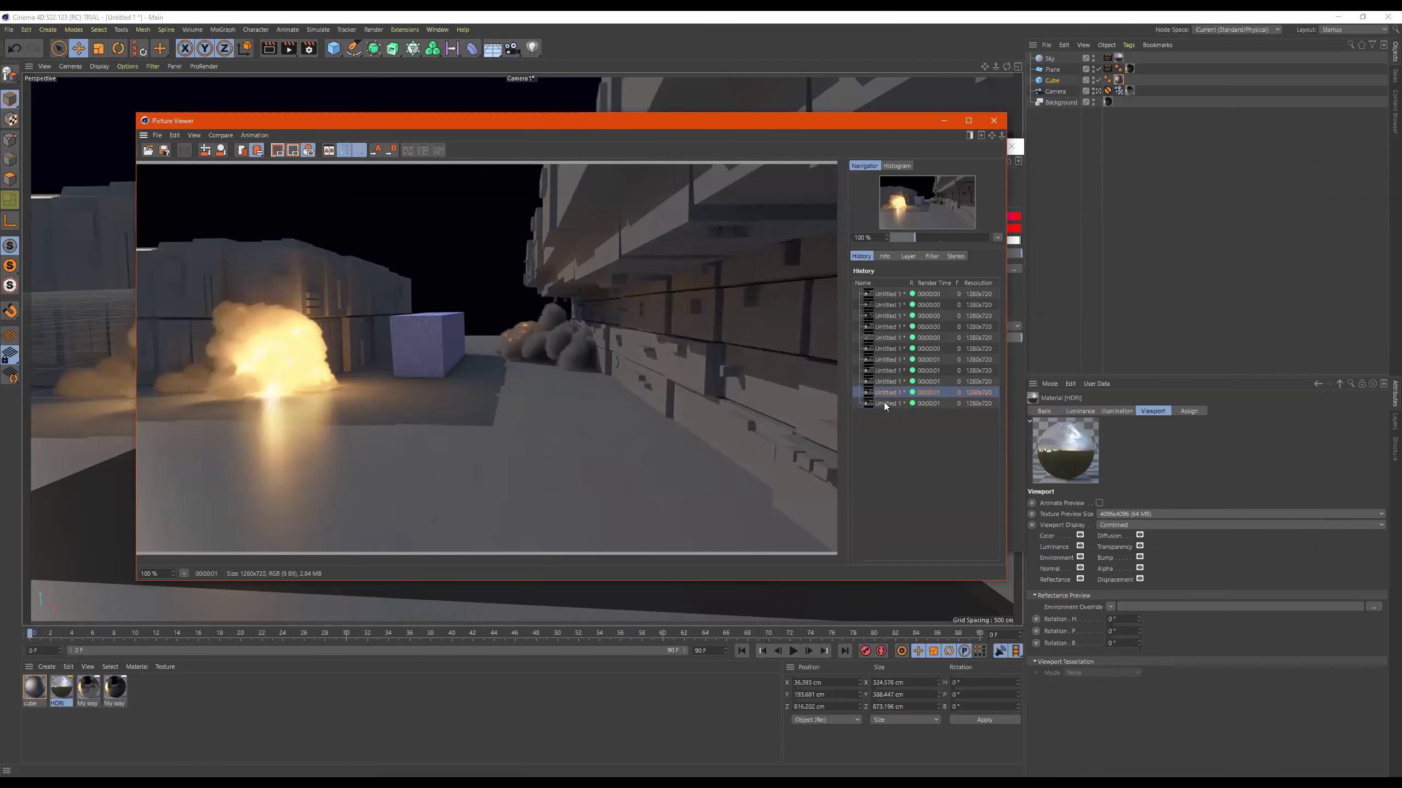
click(885, 405)
click(886, 393)
click(887, 403)
click(886, 393)
click(887, 402)
click(886, 392)
click(886, 403)
click(886, 393)
click(887, 402)
click(886, 393)
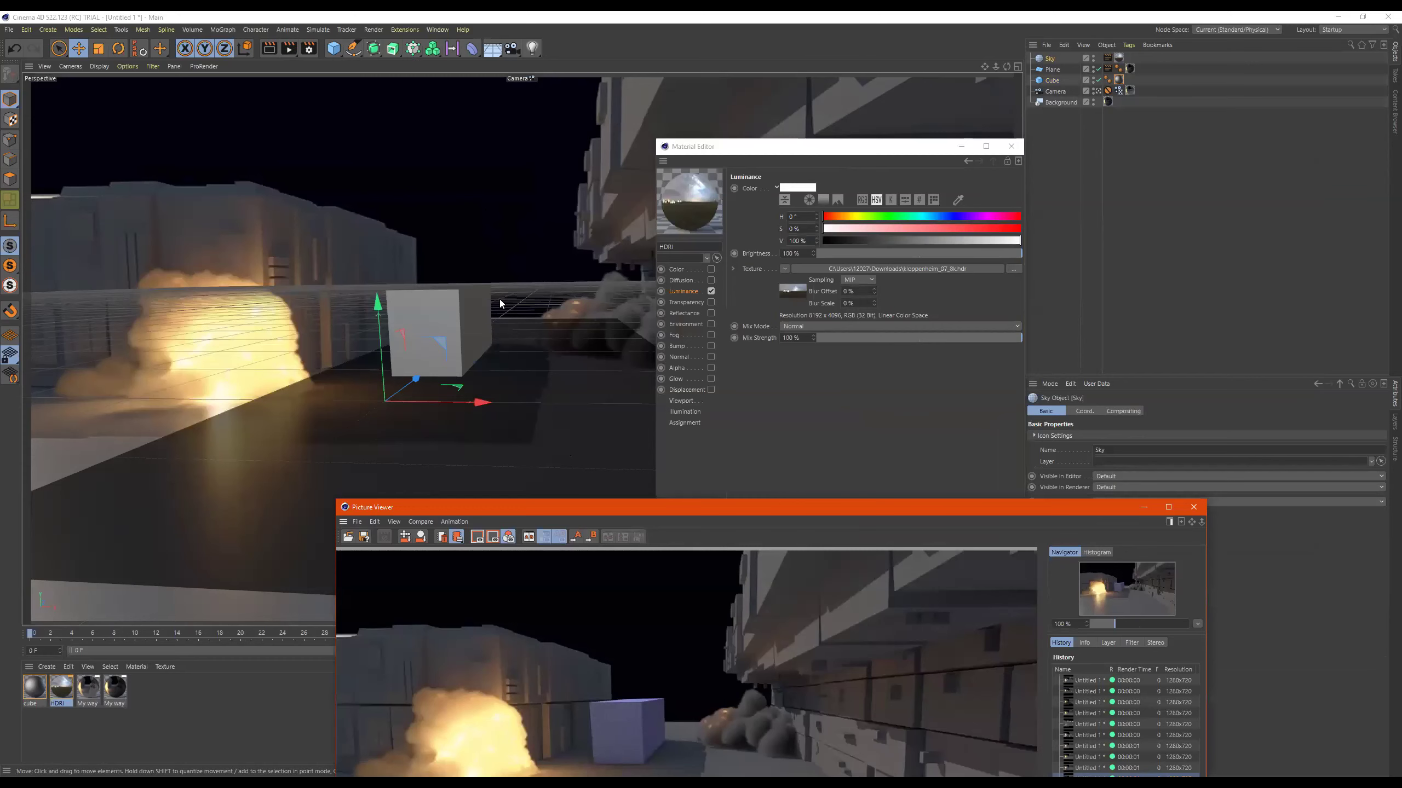
Rotate the Sky object's heading to about -170° and render the scene to check the cube's lighting
key(r)
drag(416, 418, 323, 415)
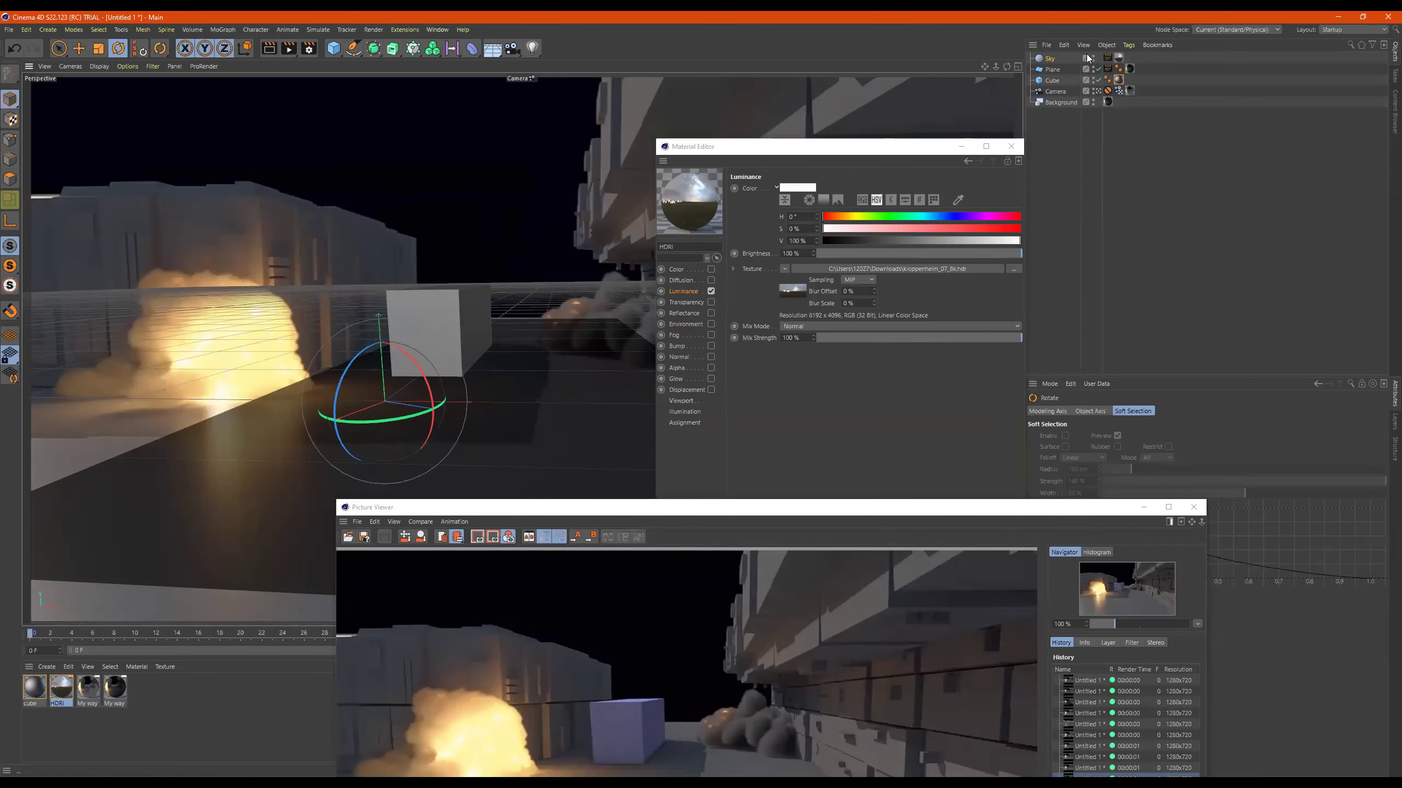
drag(408, 419, 409, 422)
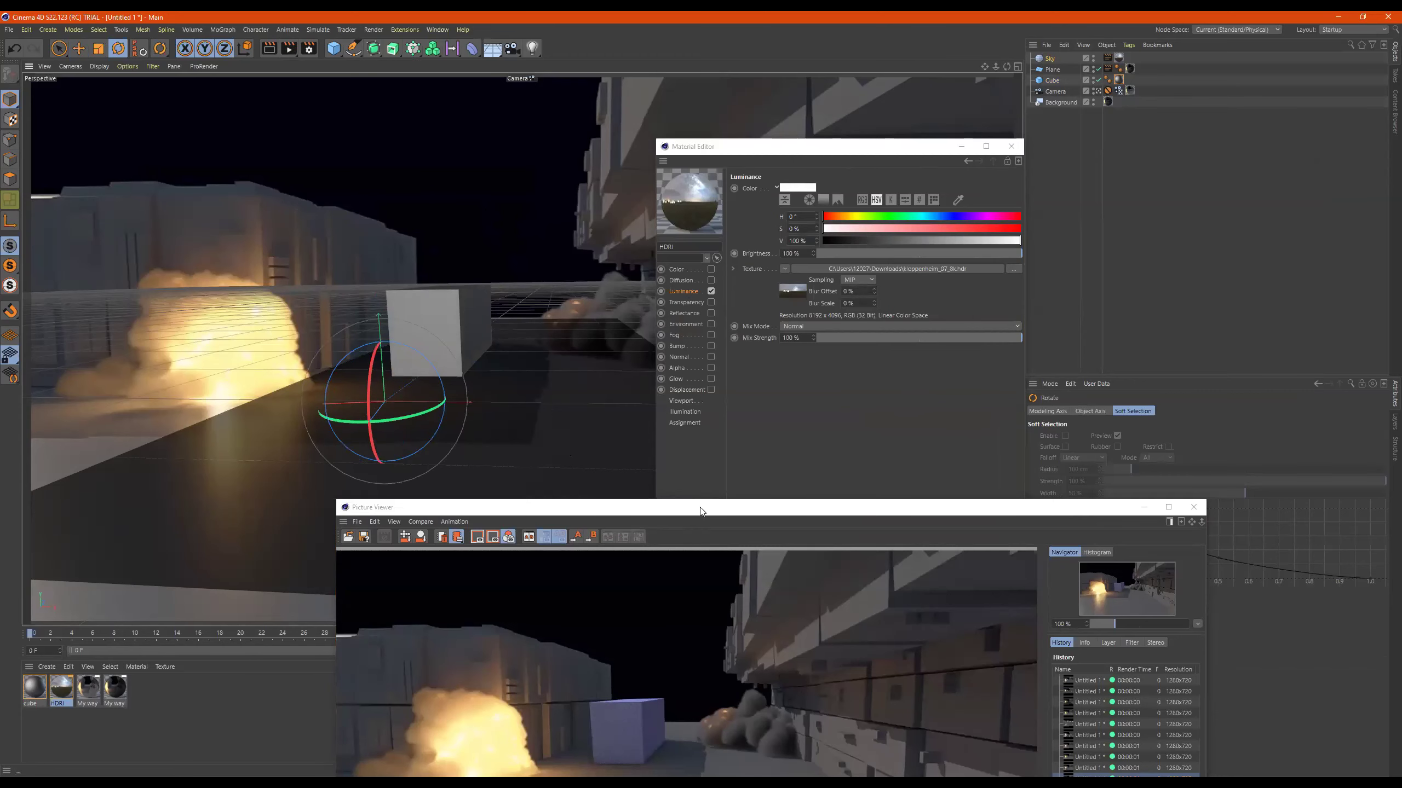
key(shift+r)
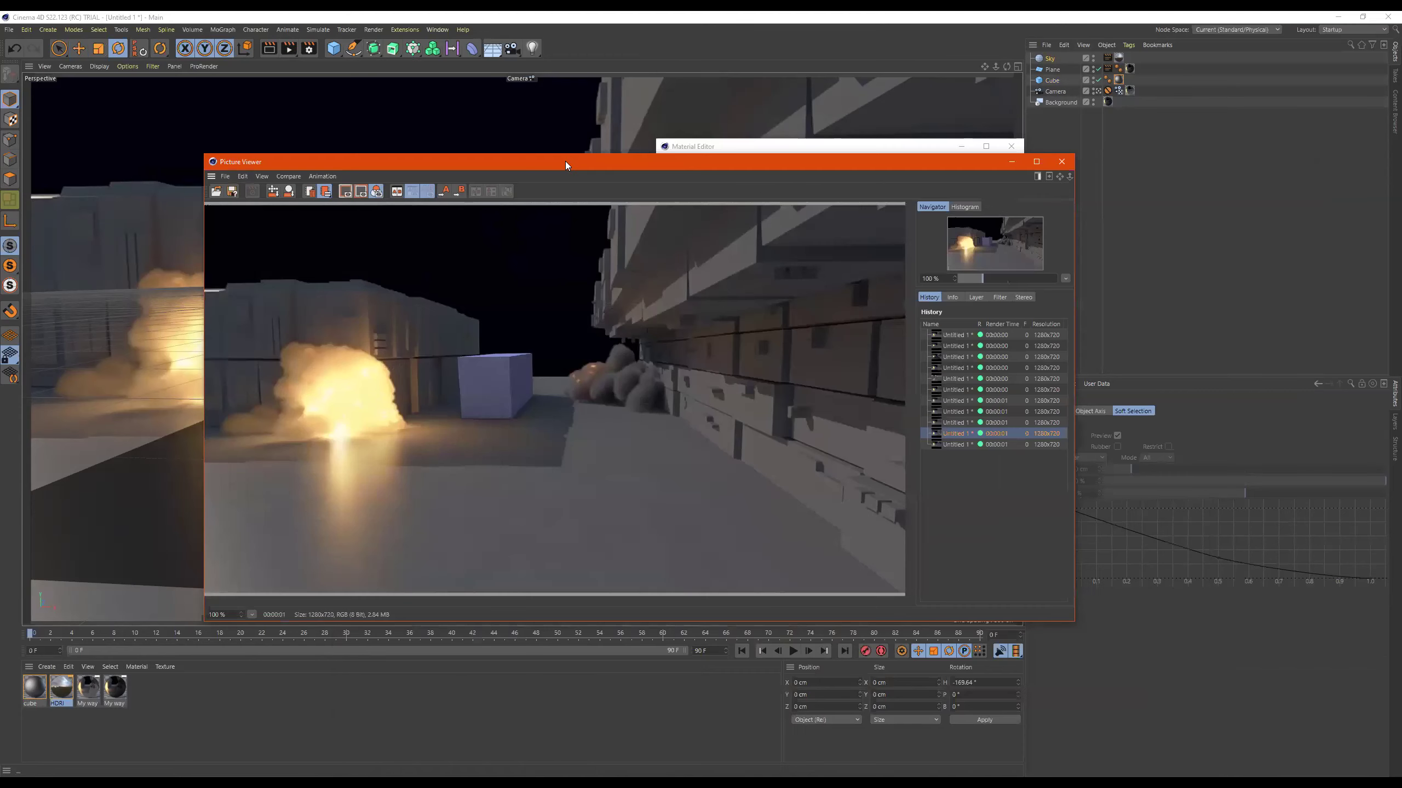
click(287, 50)
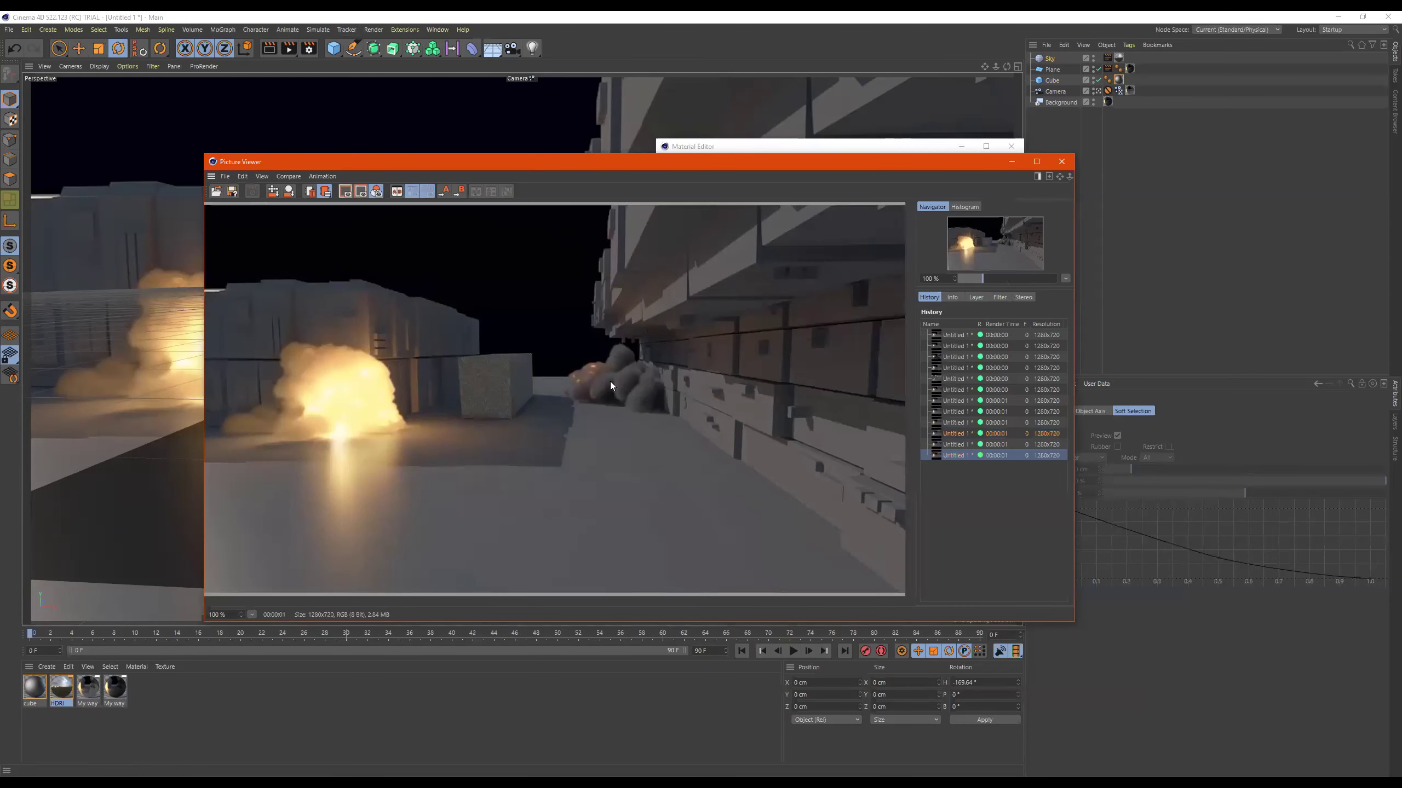
click(1061, 162)
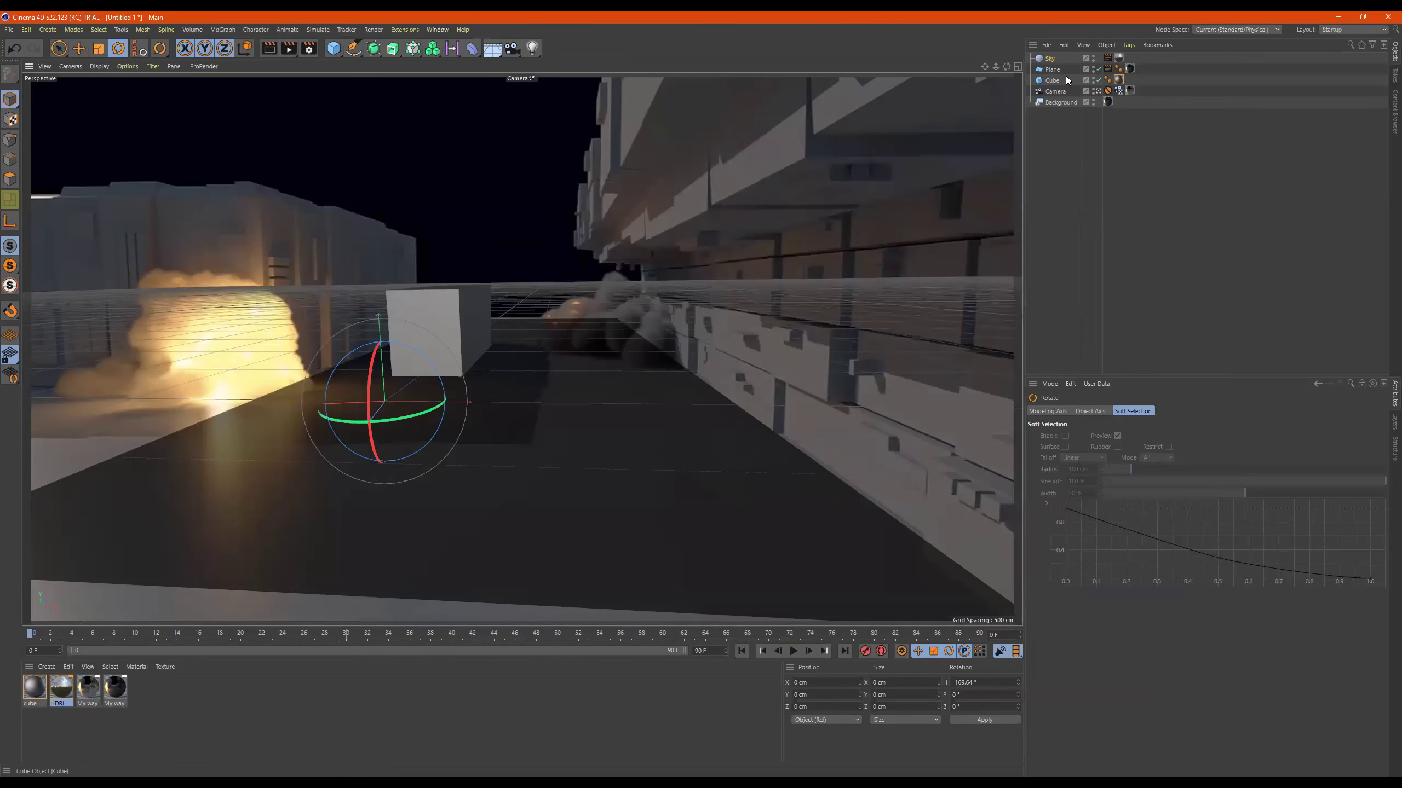
Add a PBR light and move it beside the cube, to about 280 cm in Y and -80 cm in Z
click(532, 48)
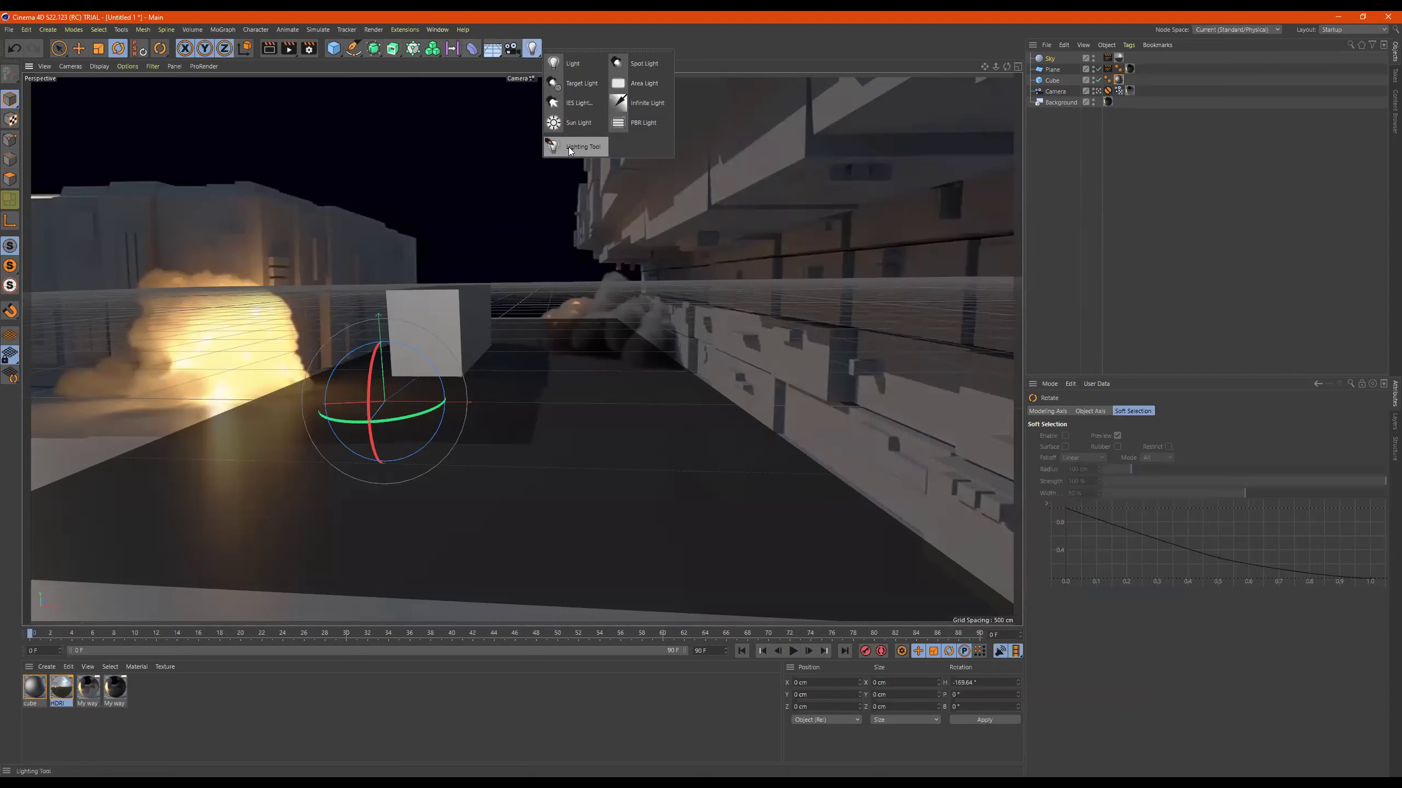
click(629, 124)
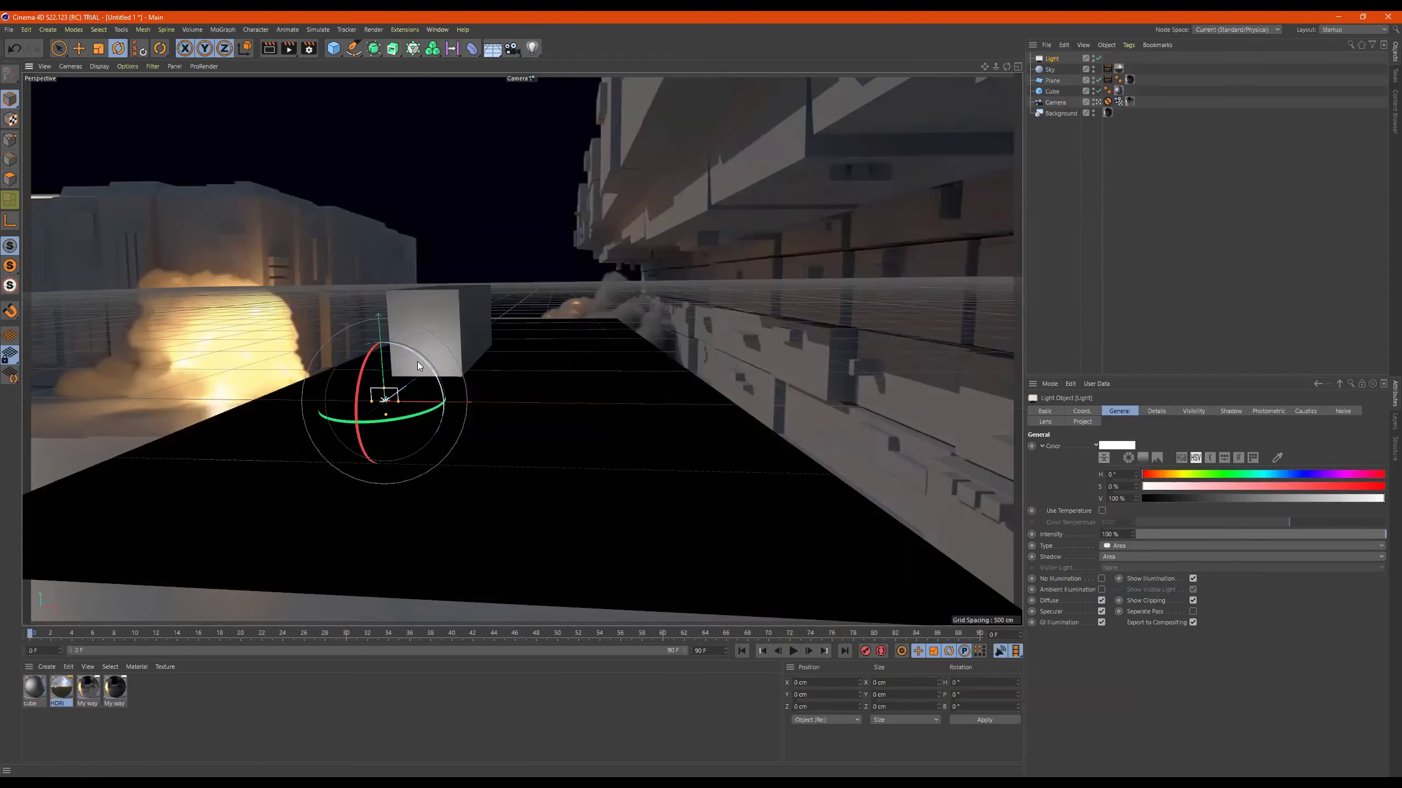
key(e)
drag(384, 318, 362, 228)
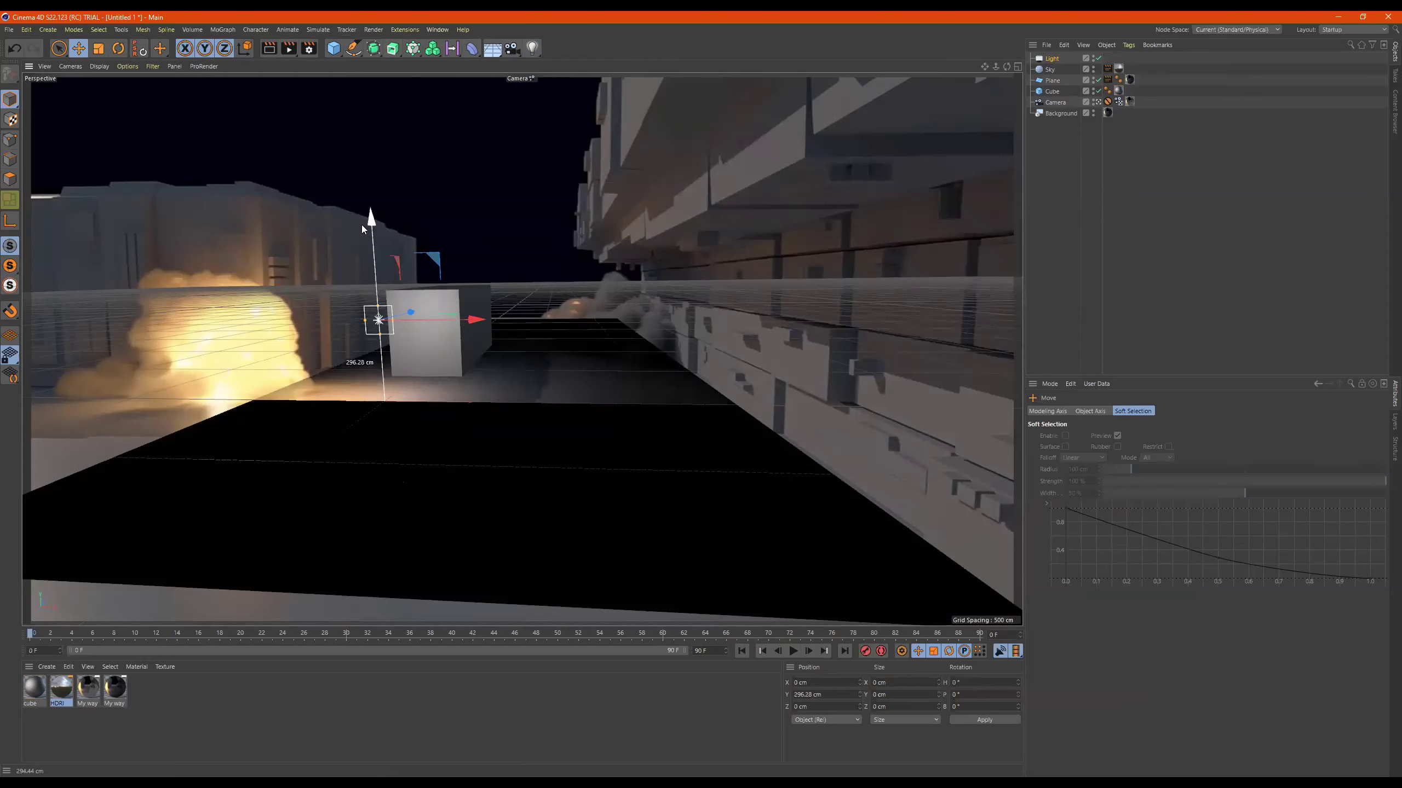
drag(411, 313, 402, 344)
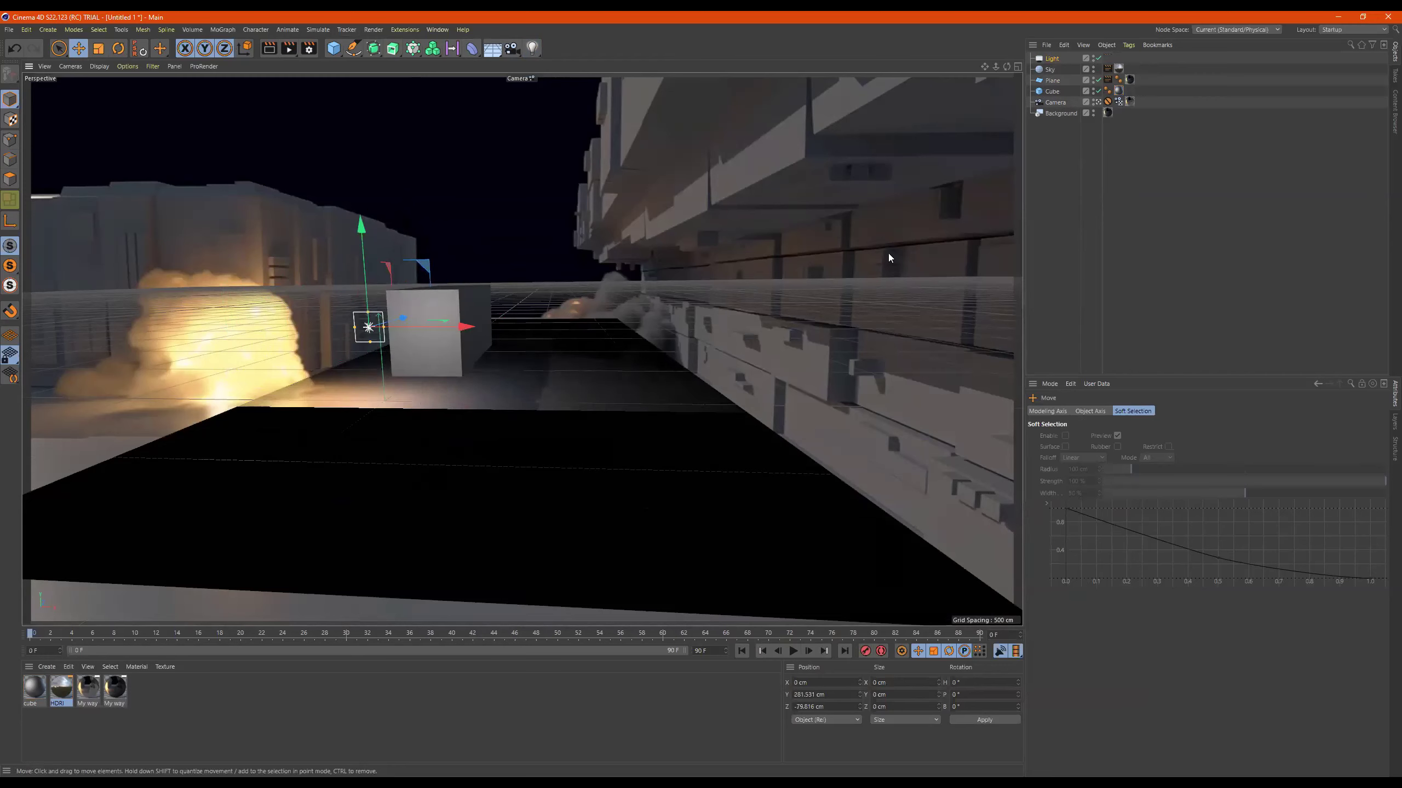
Set the light's type to Omni and its area shape to Sphere
click(1065, 58)
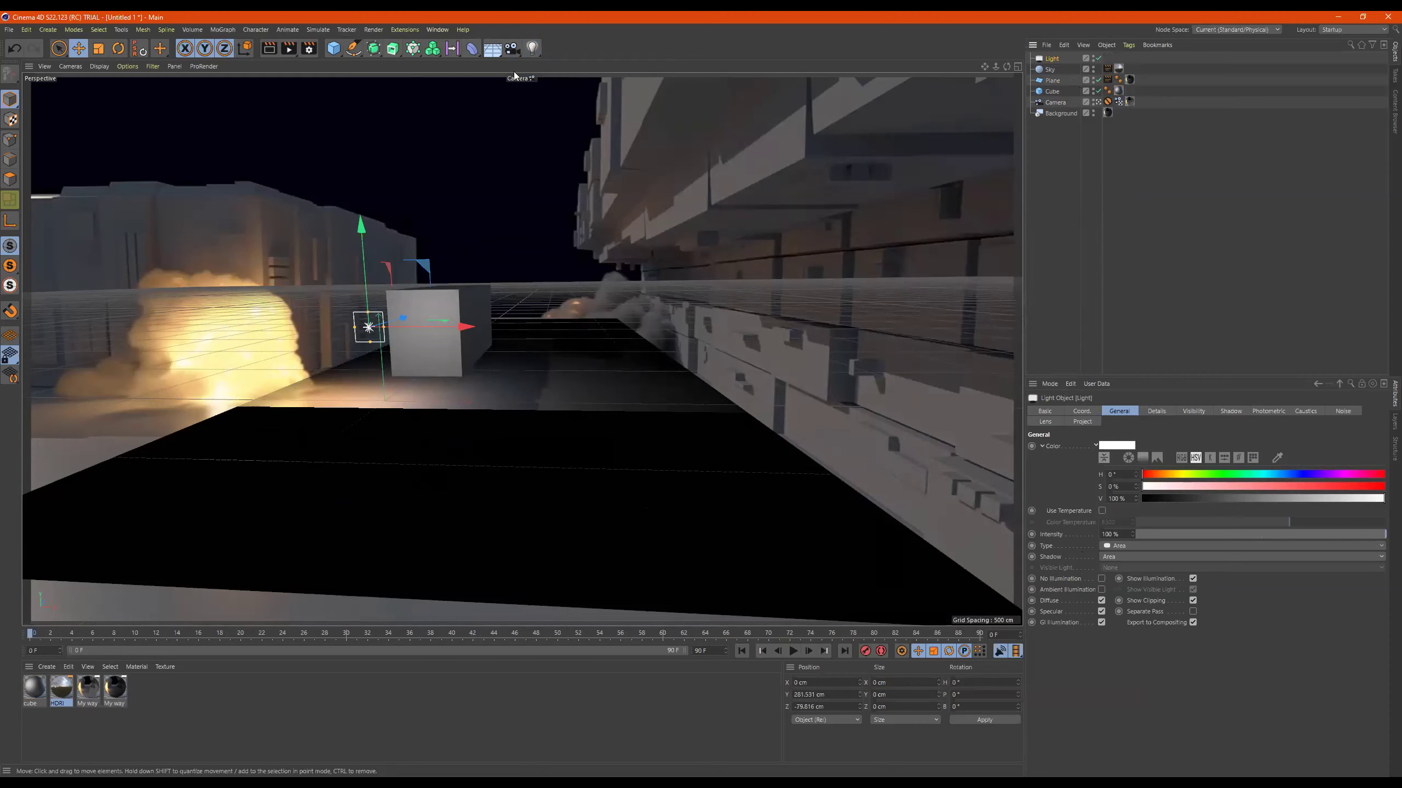
click(1163, 545)
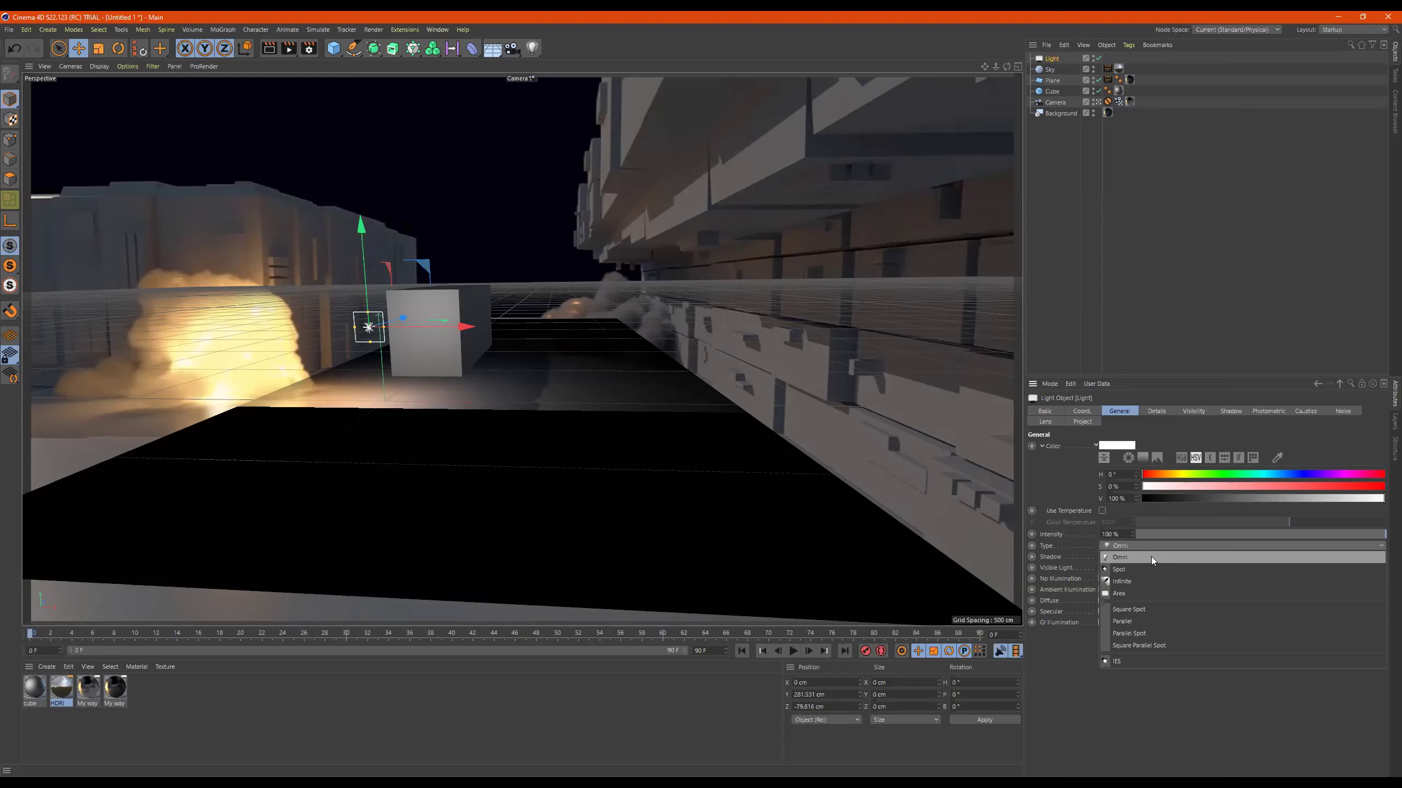
click(1151, 556)
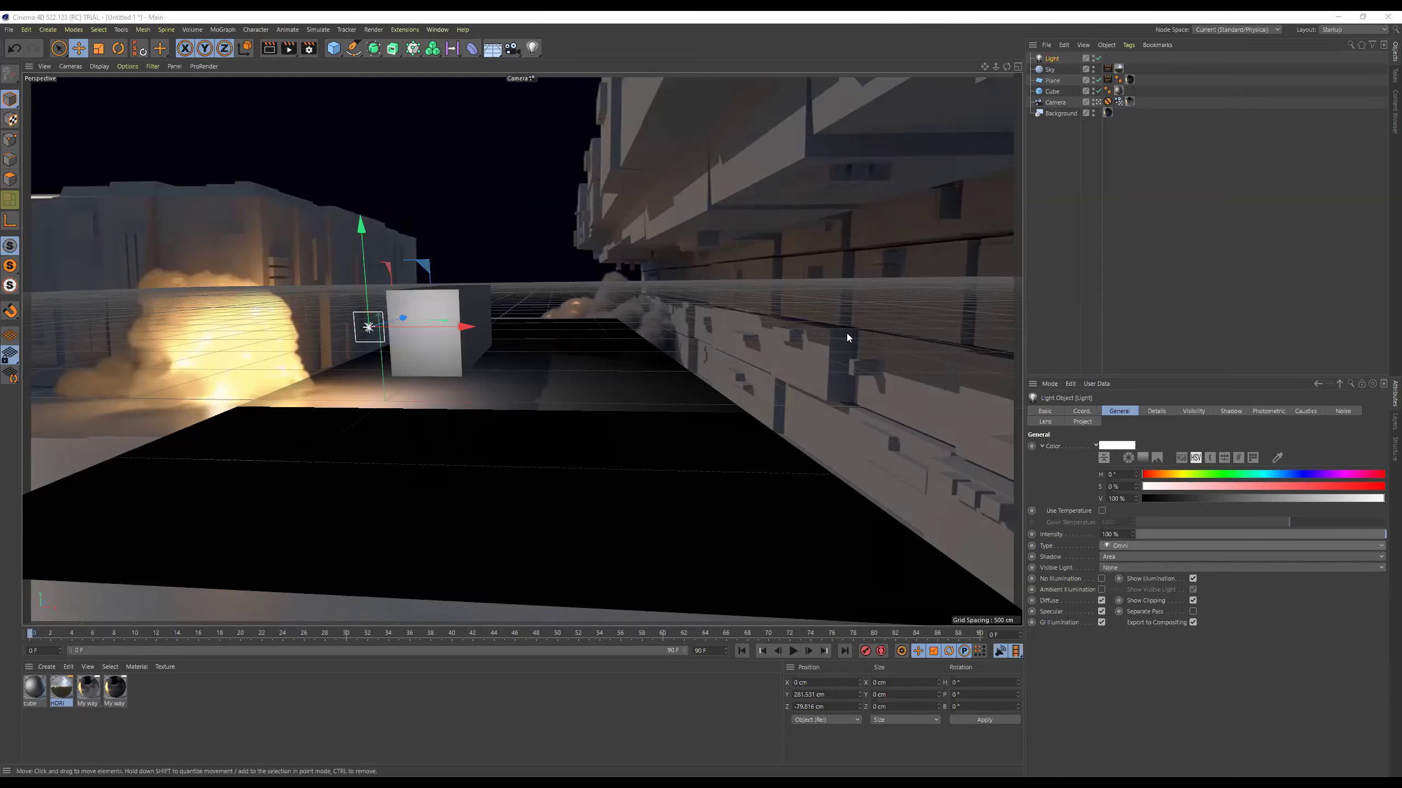
click(1154, 412)
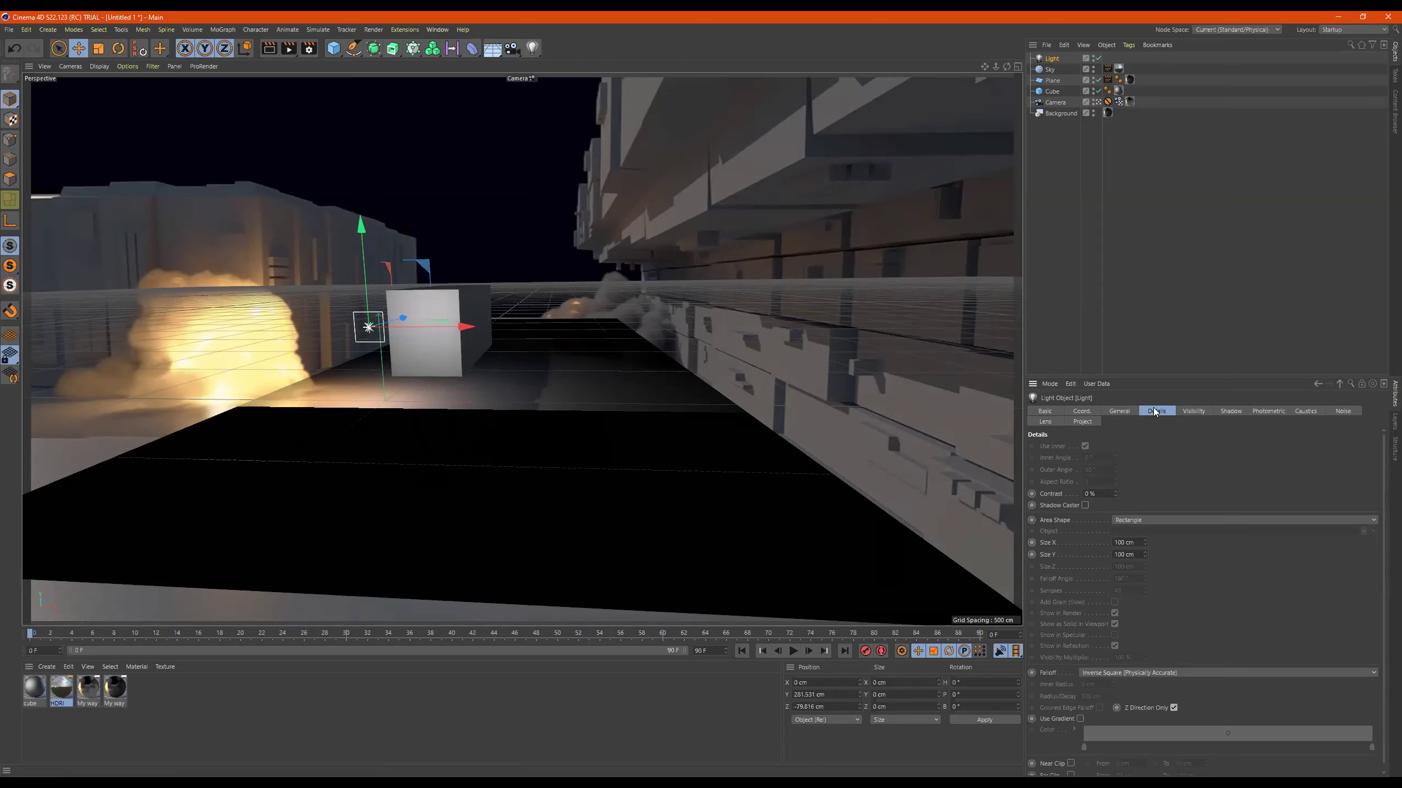
click(1156, 520)
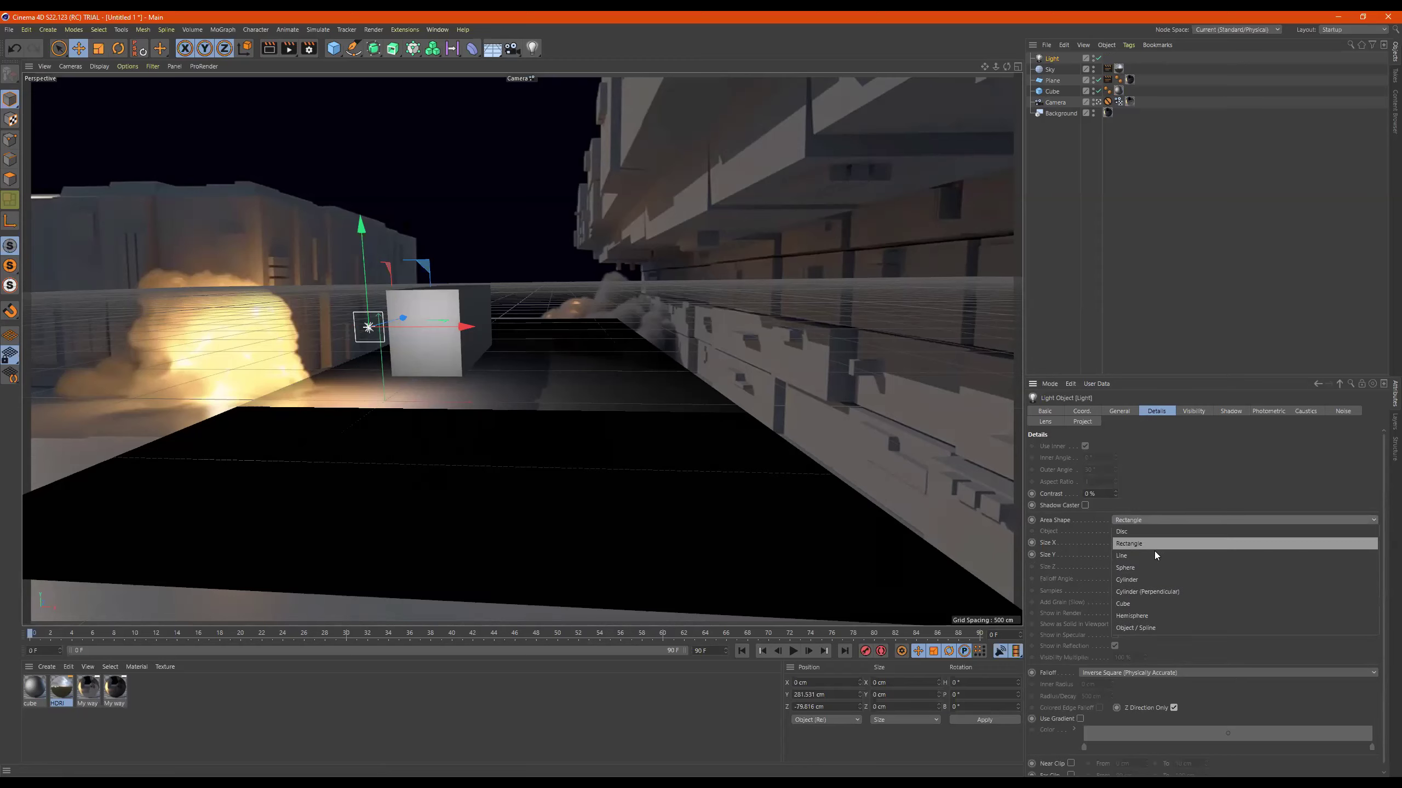
click(1155, 569)
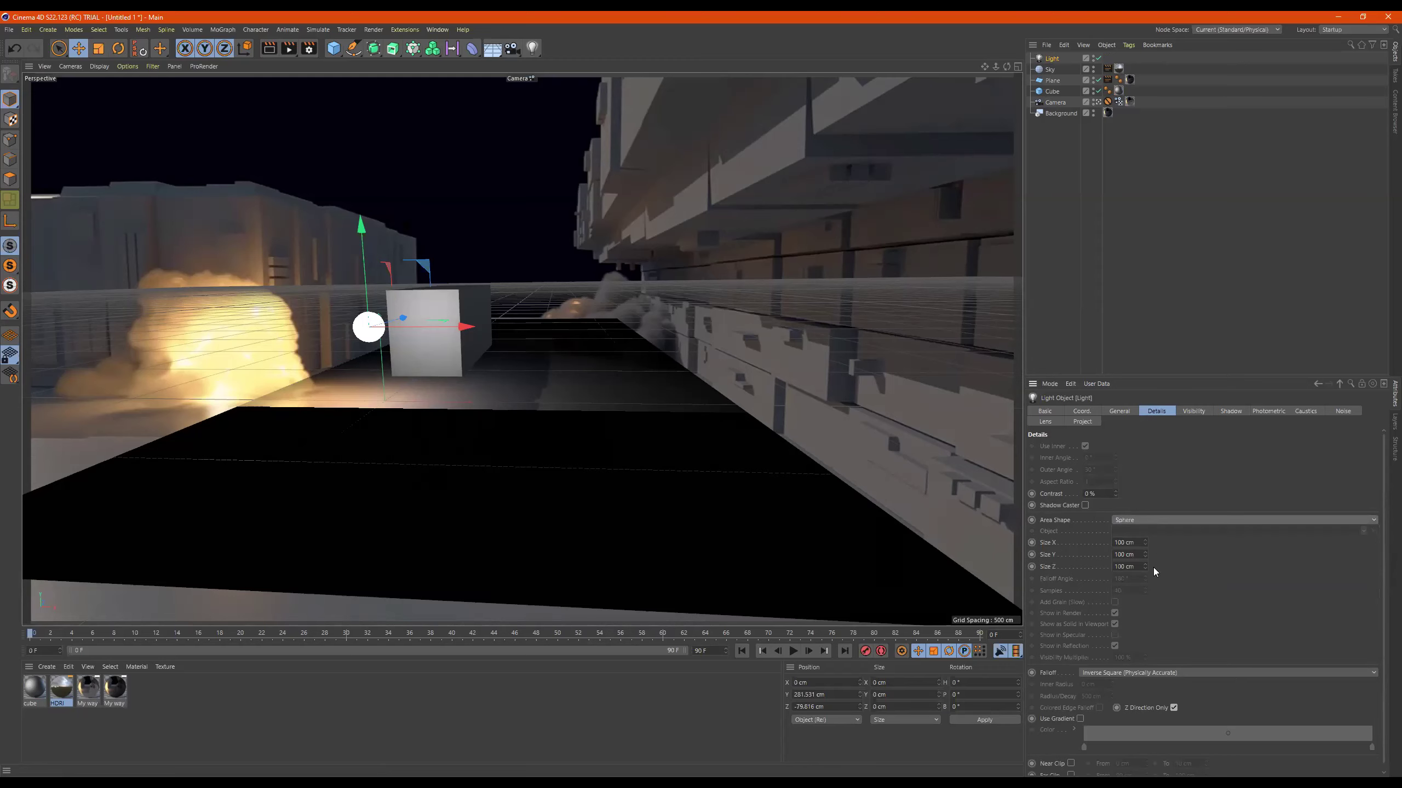
Move the light toward the explosion, to about -247 cm in X, and render the scene to the Picture Viewer
drag(464, 326, 353, 319)
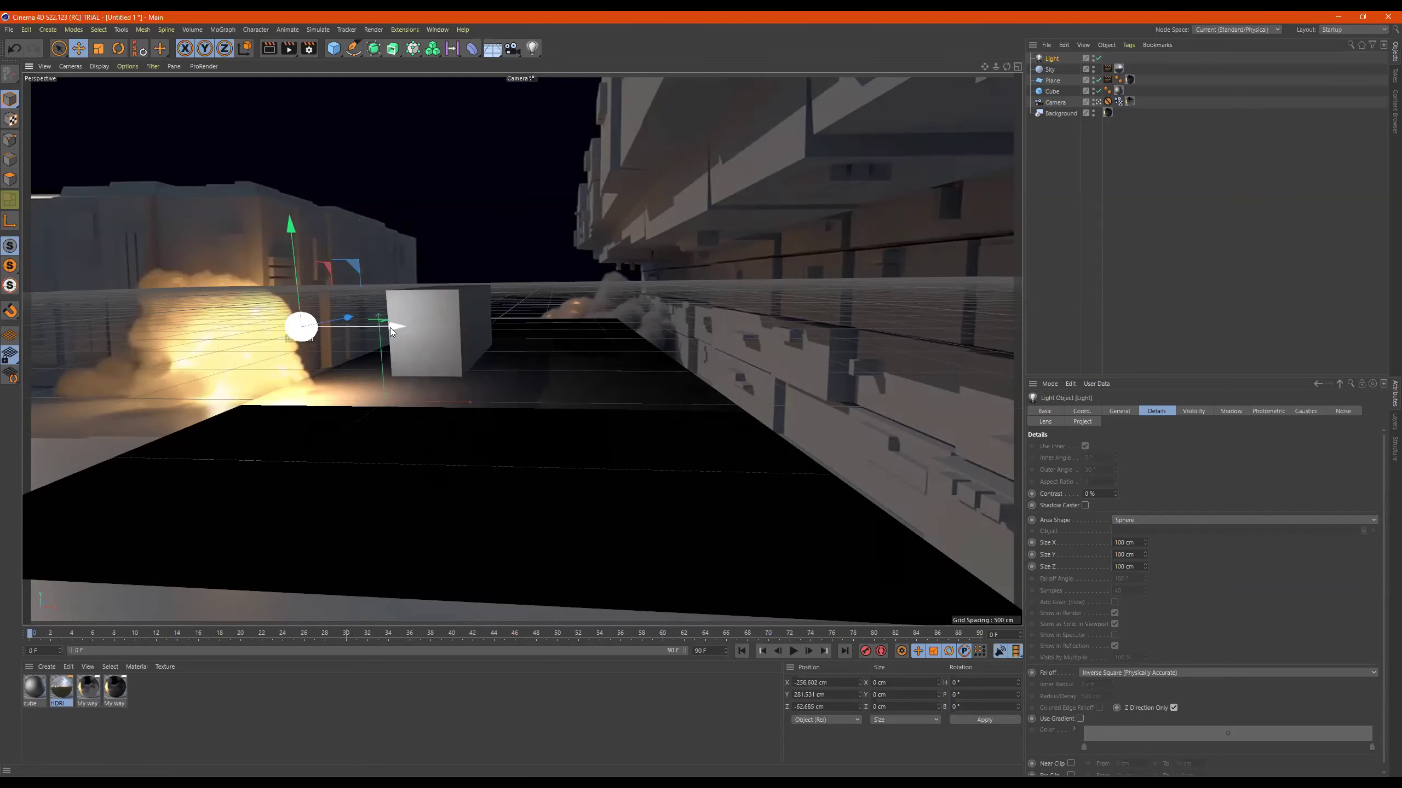
click(288, 49)
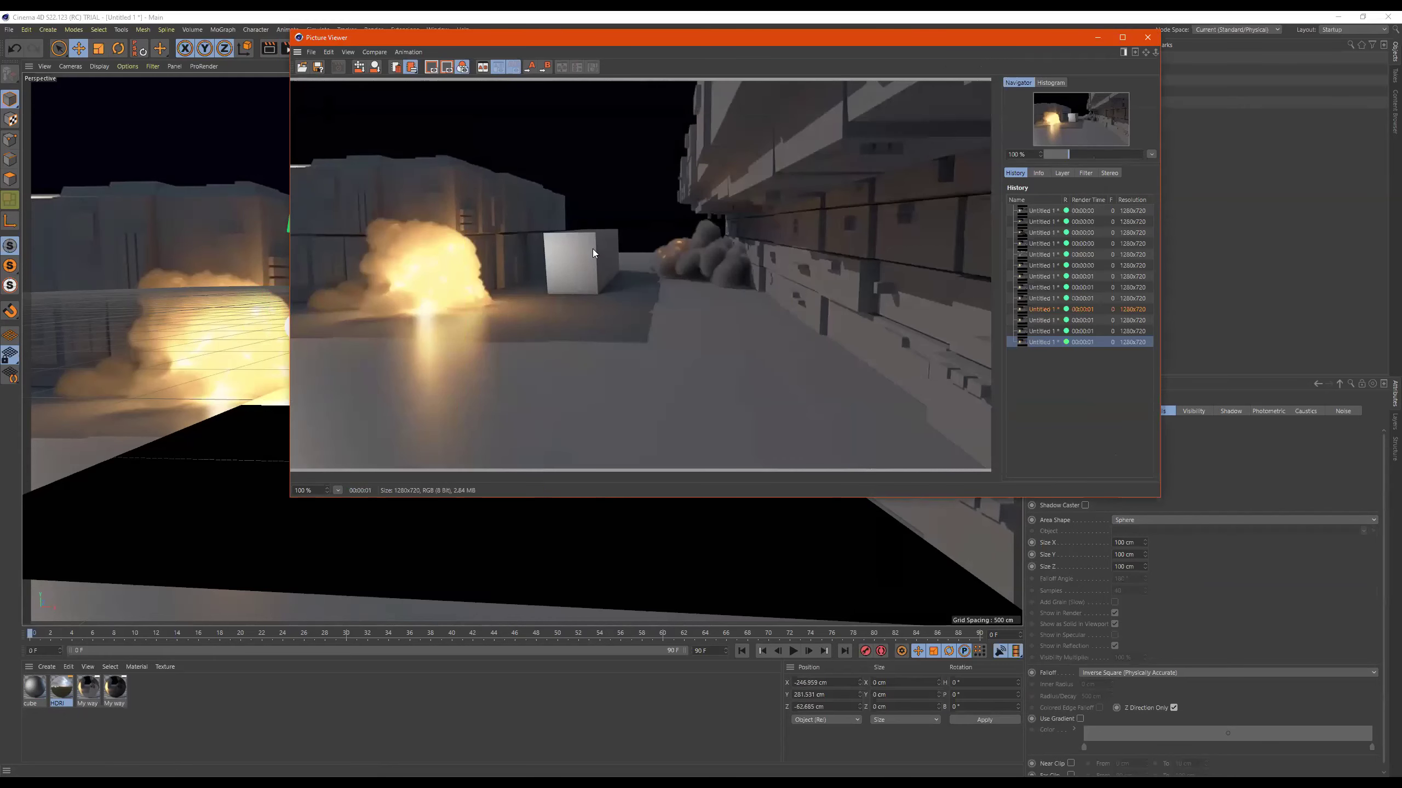
Lower the reflection strength of the cube material's Beckmann layer to 15% and render the scene again
double_click(39, 688)
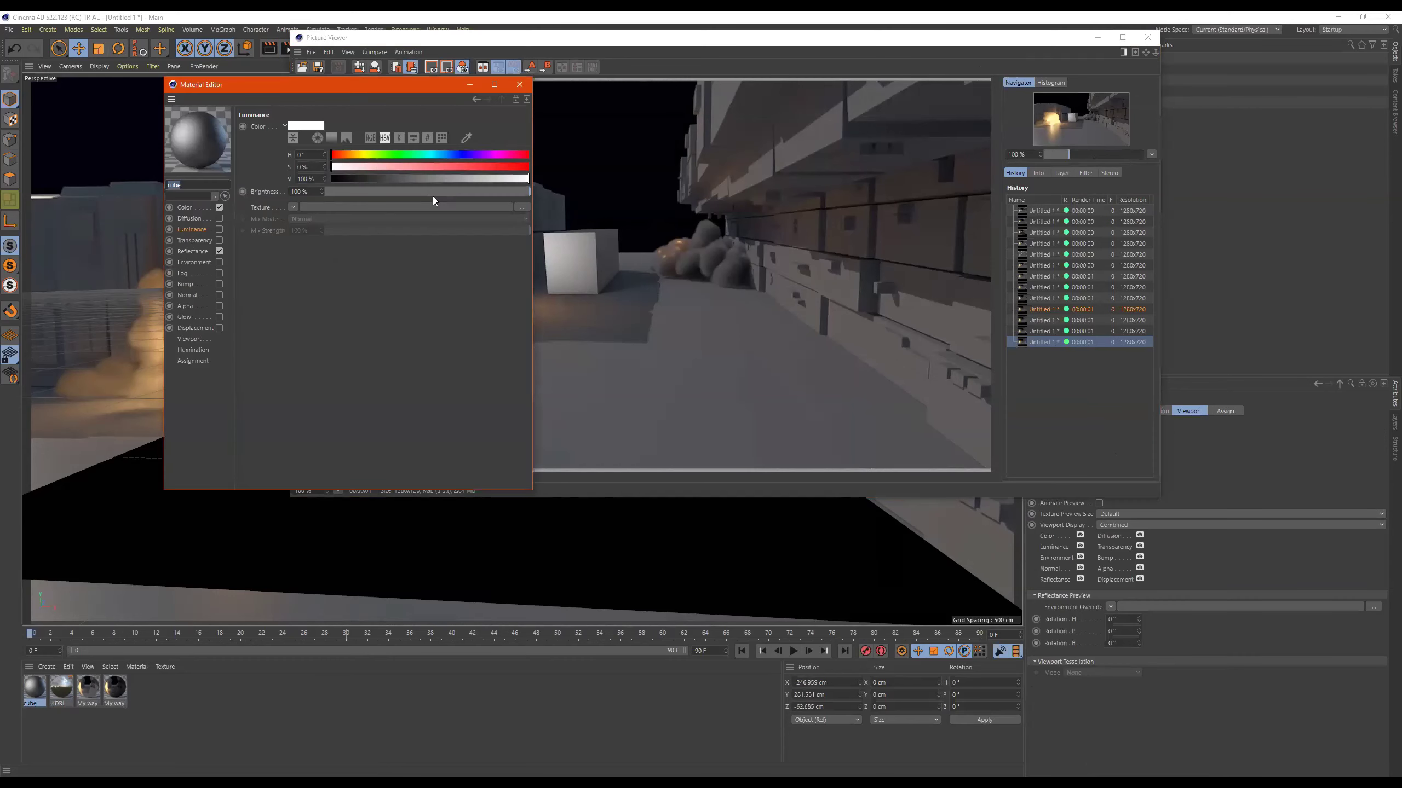
click(193, 252)
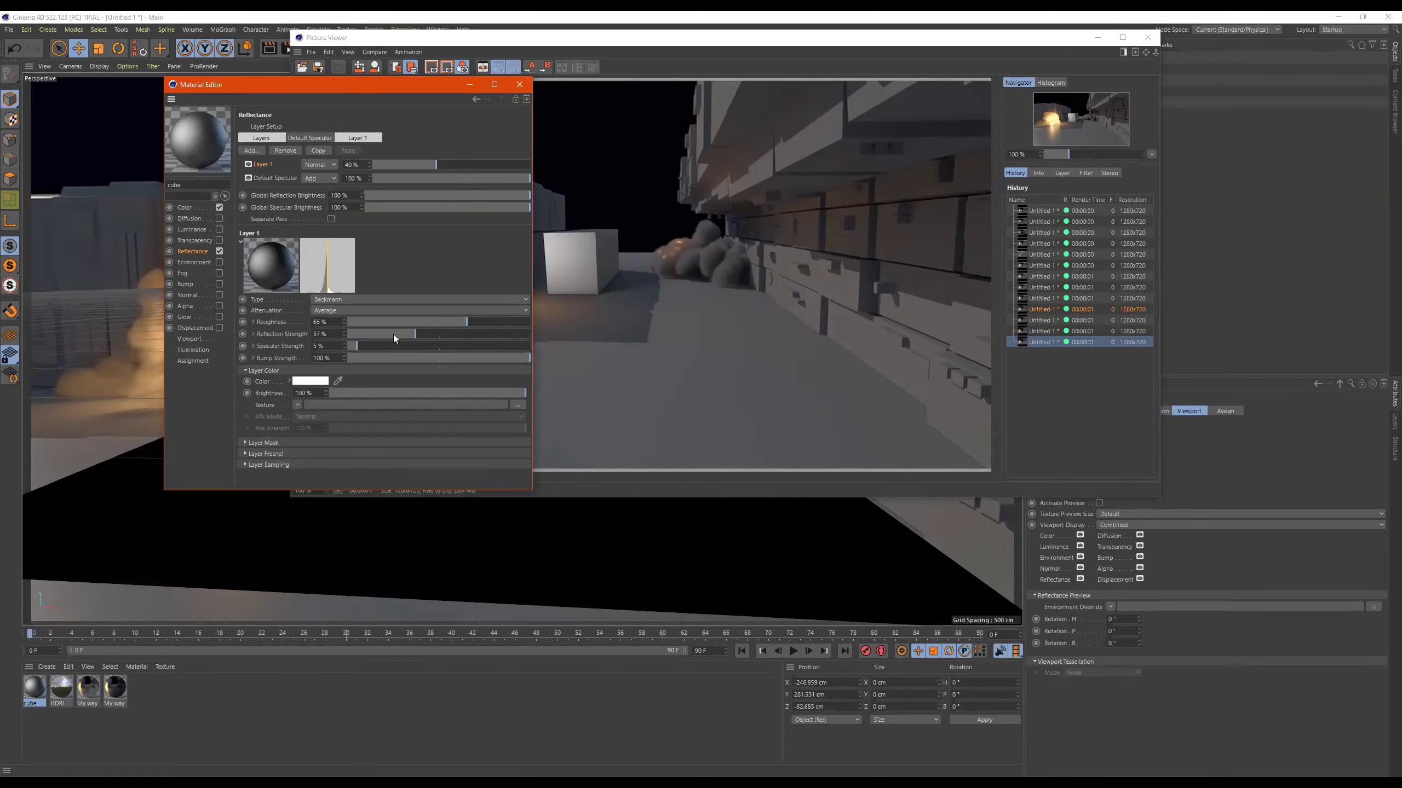
drag(390, 336, 376, 334)
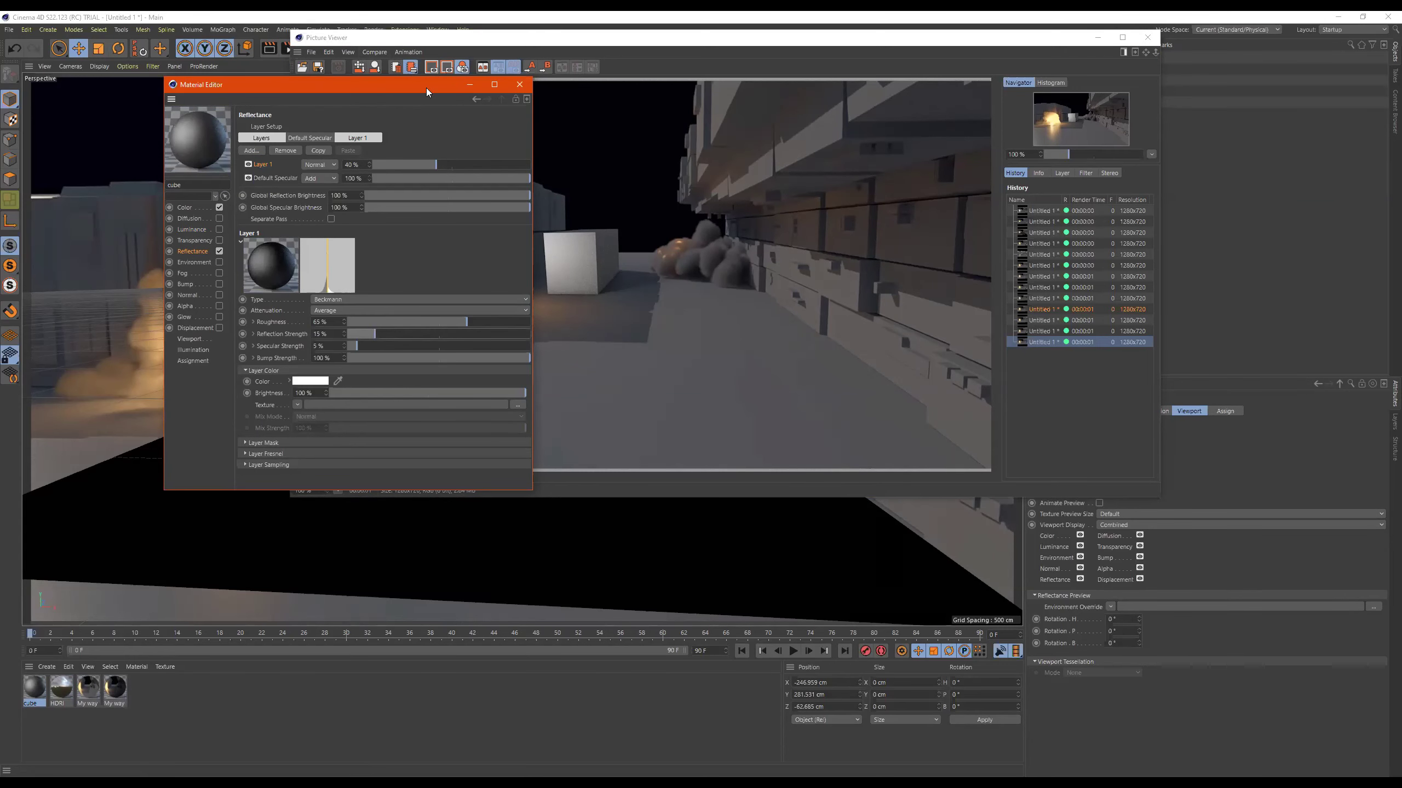
click(289, 52)
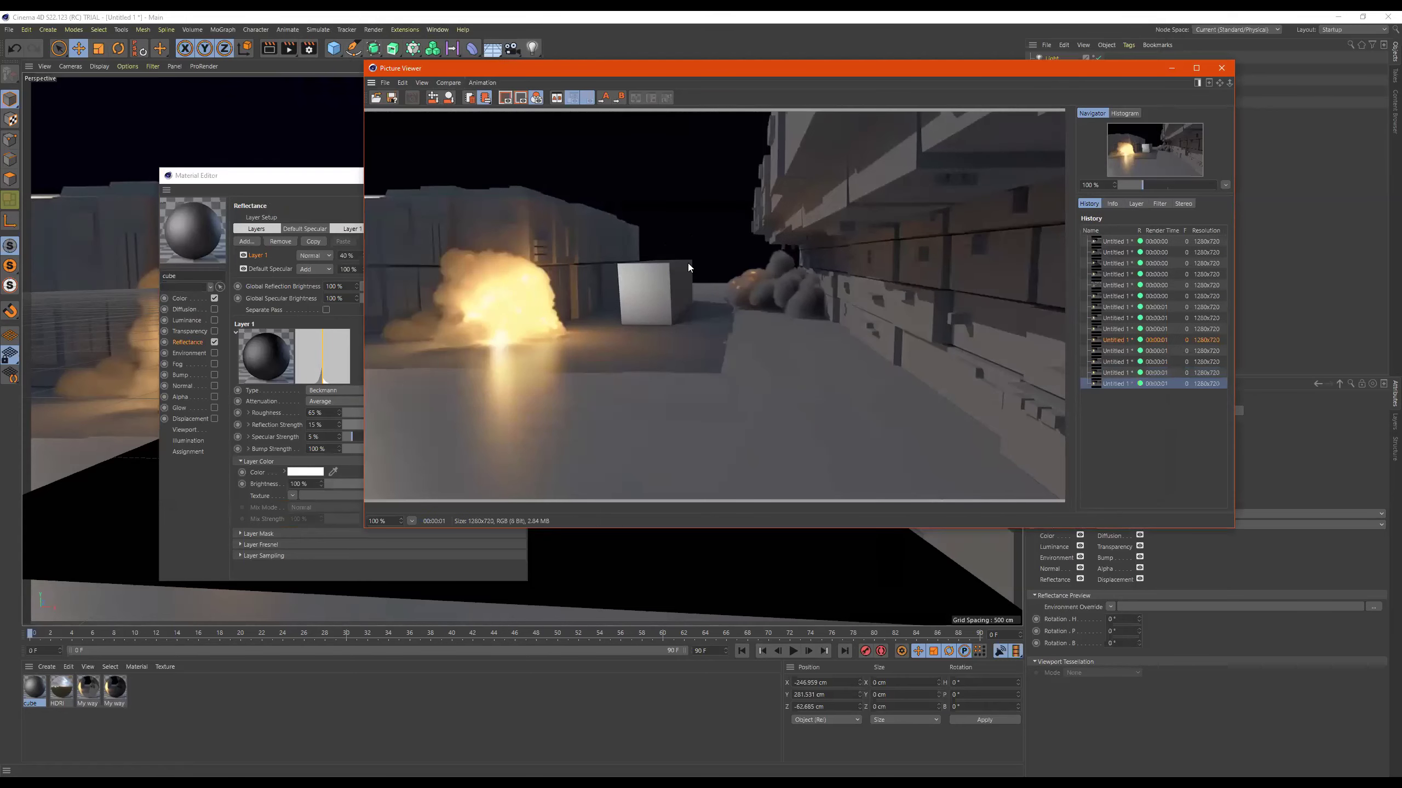
Darken the cube material's color to a V value of 23%, render to the Picture Viewer, and close the render and material windows
click(304, 185)
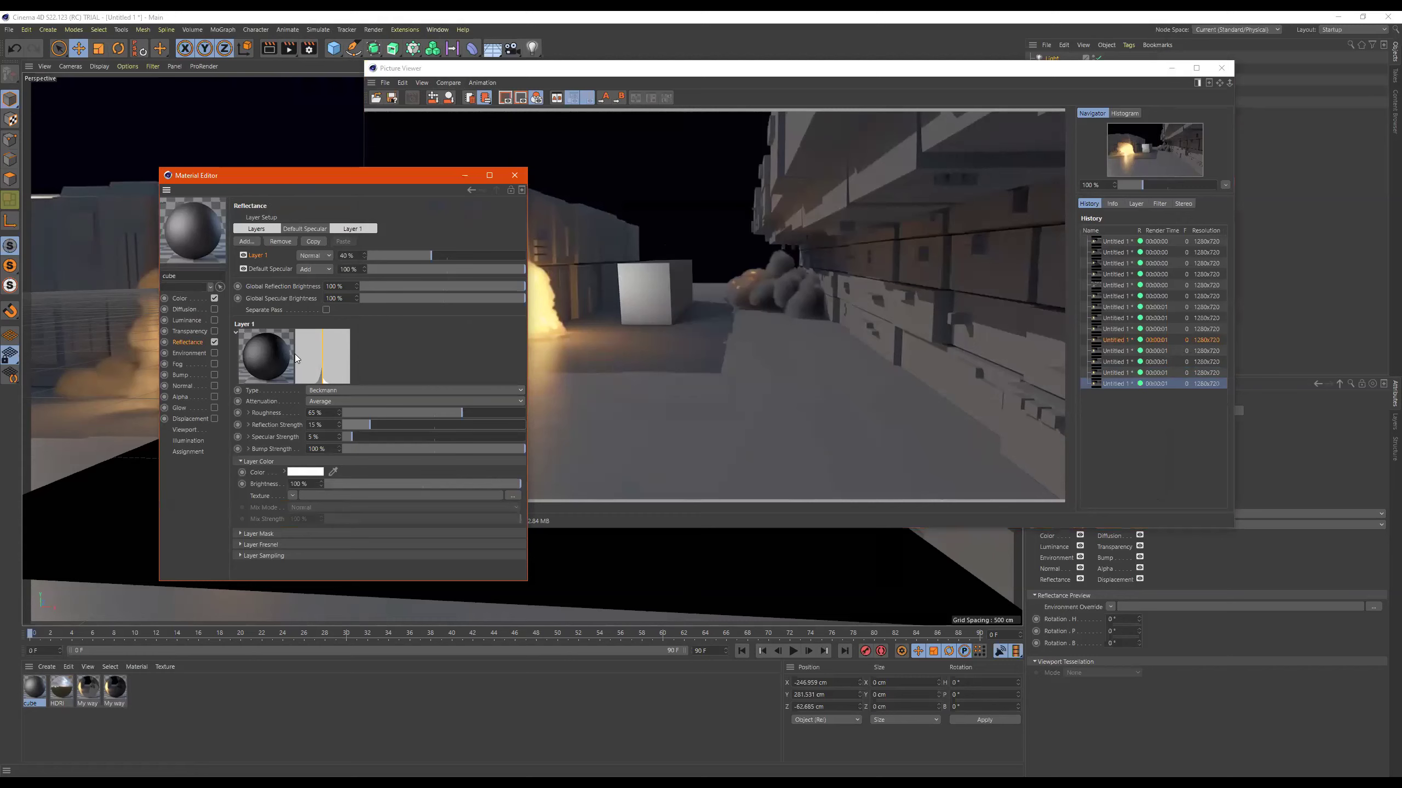
click(186, 300)
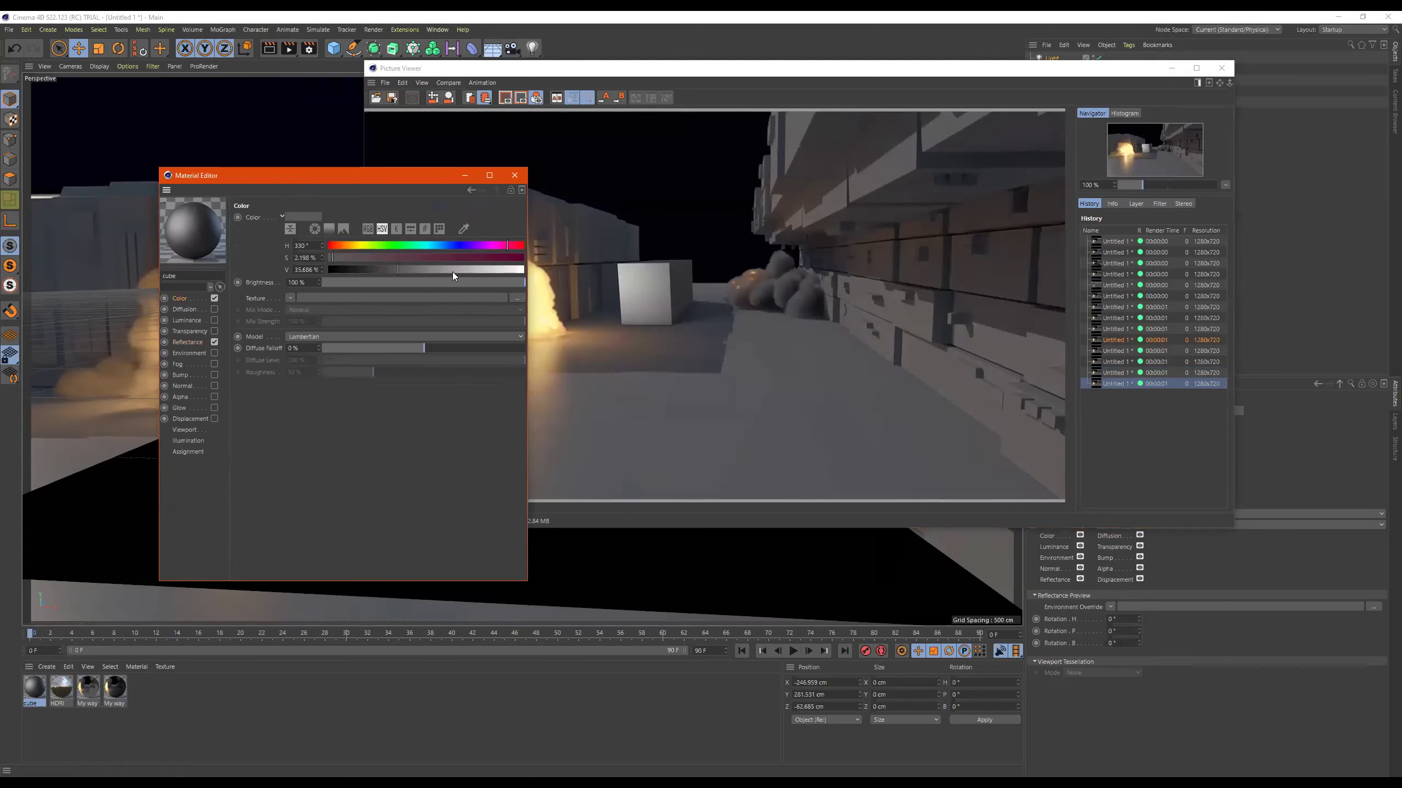
click(373, 268)
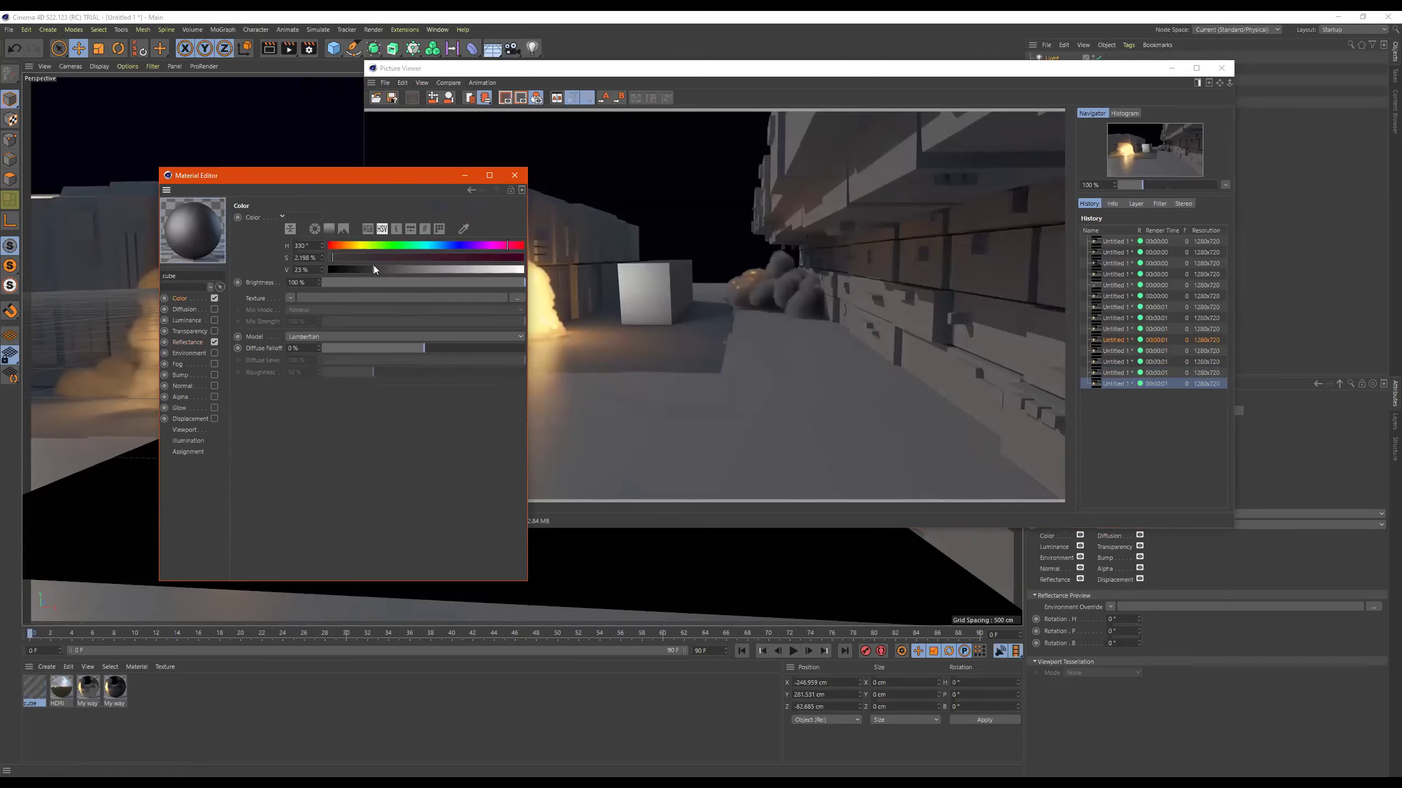
click(289, 53)
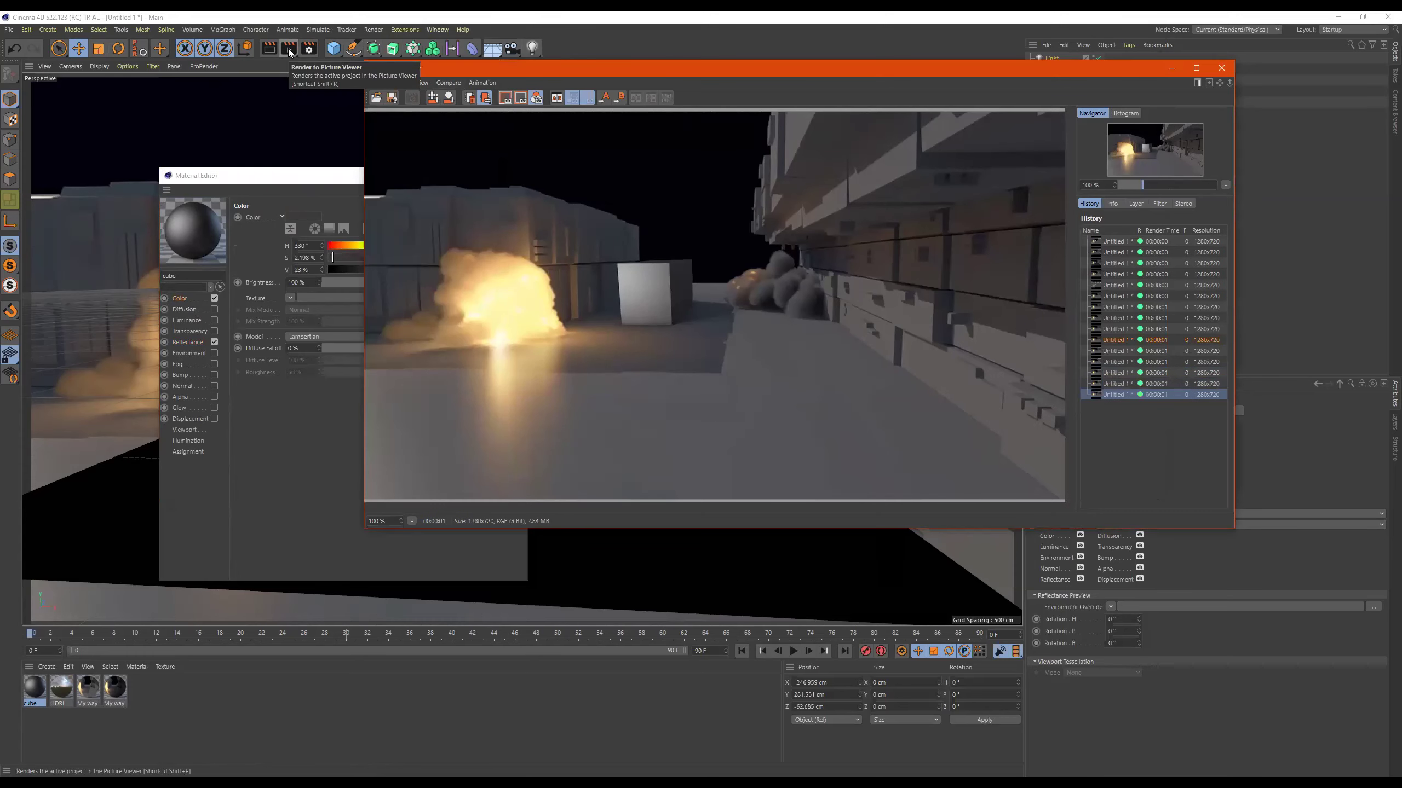
click(313, 181)
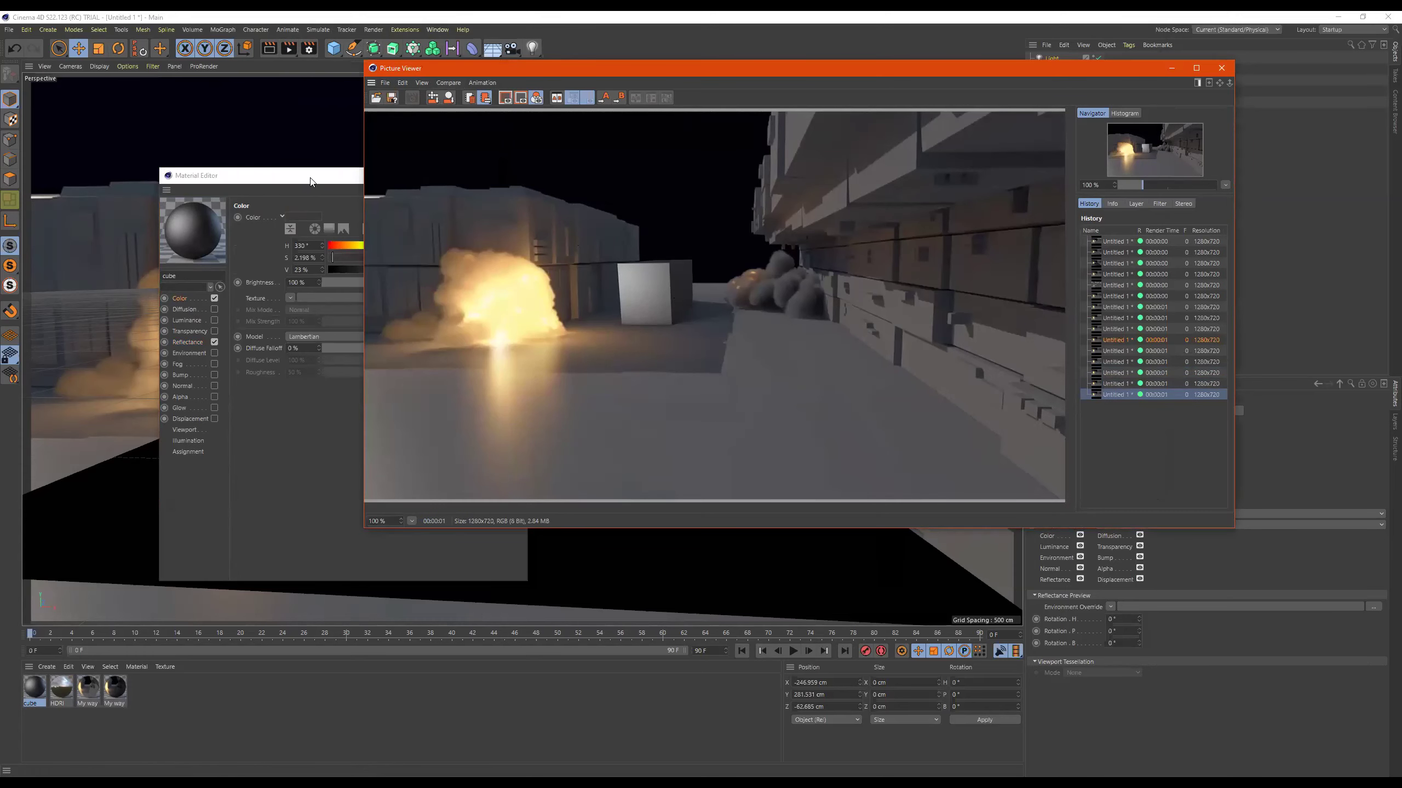
click(1221, 70)
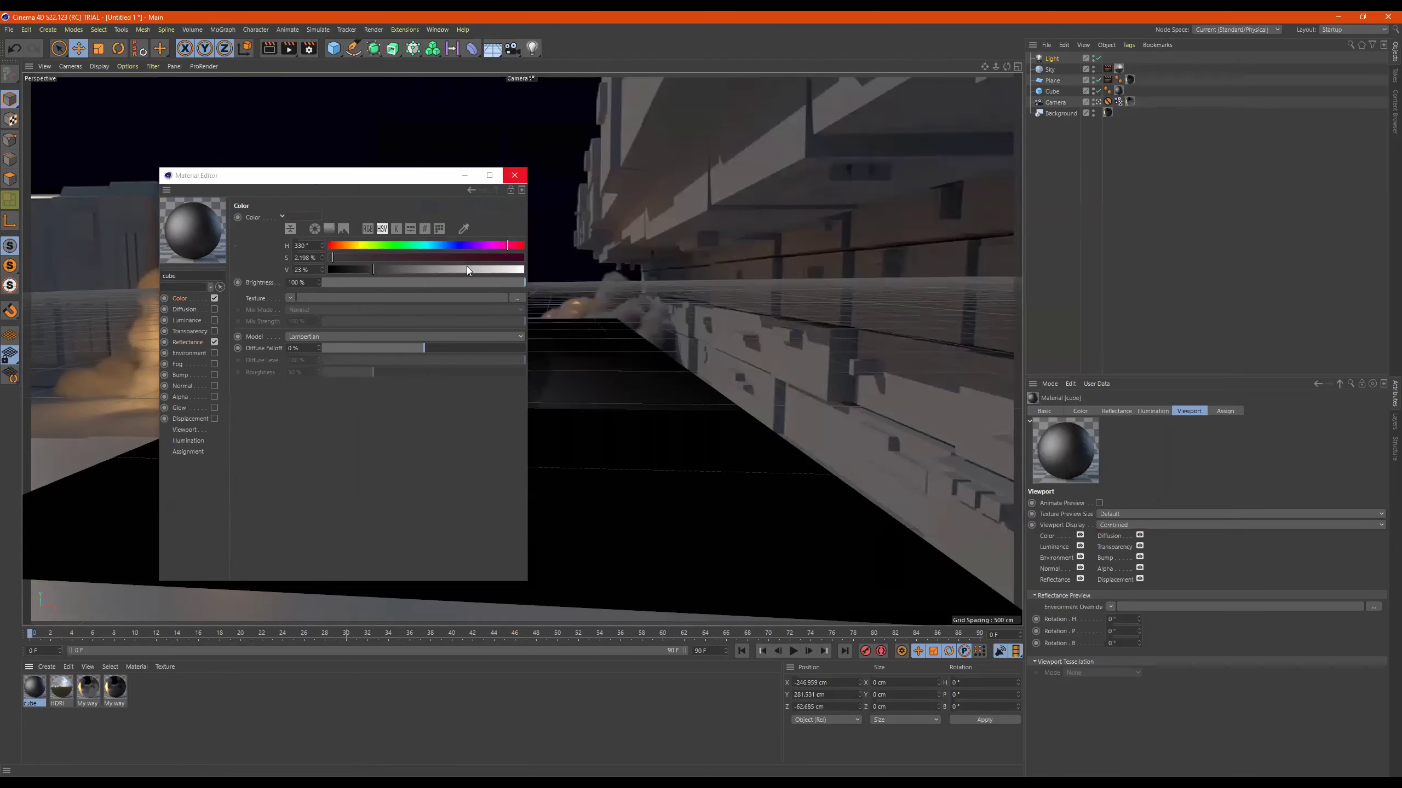
click(514, 175)
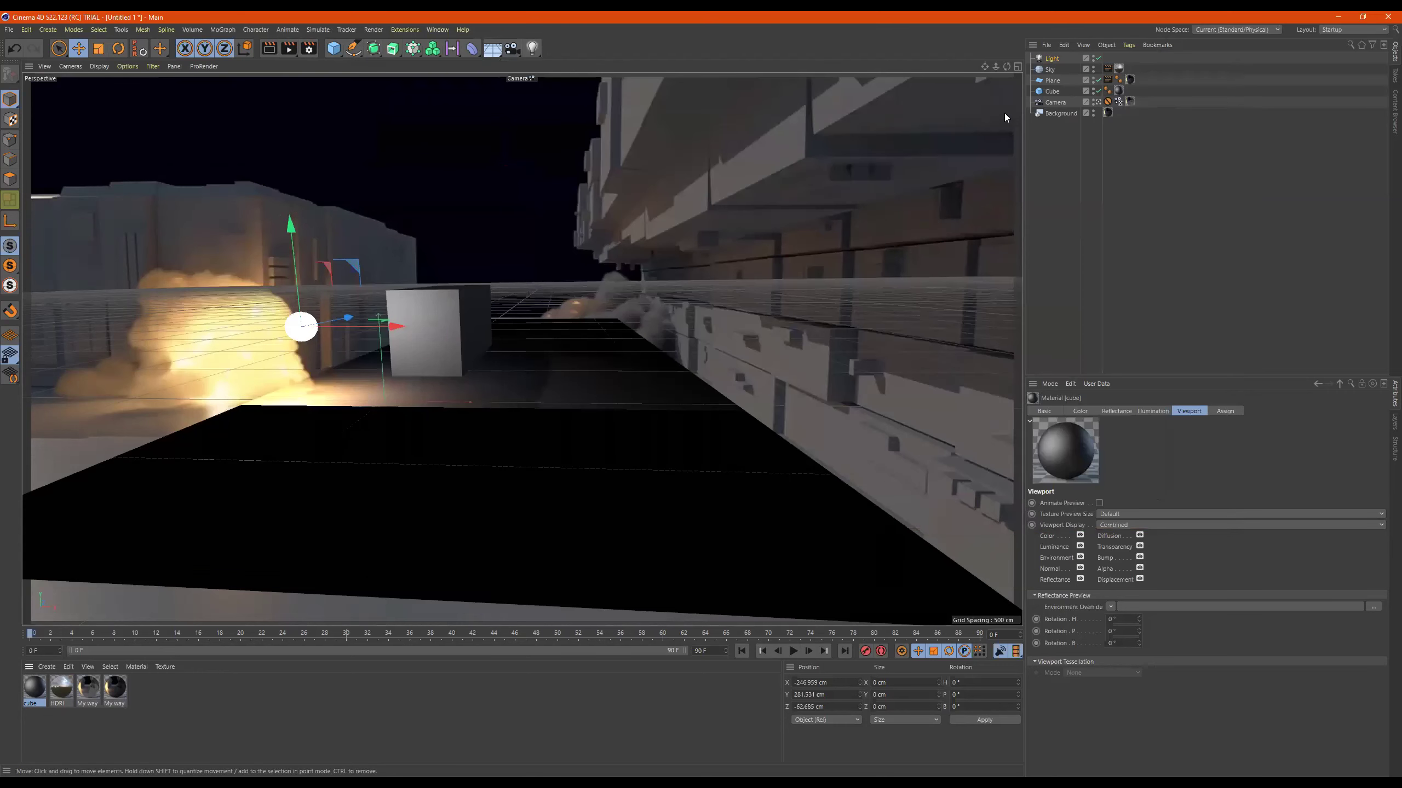
Sample the light's color from the yellow glow of the explosion and render the scene to the Picture Viewer
double_click(1050, 60)
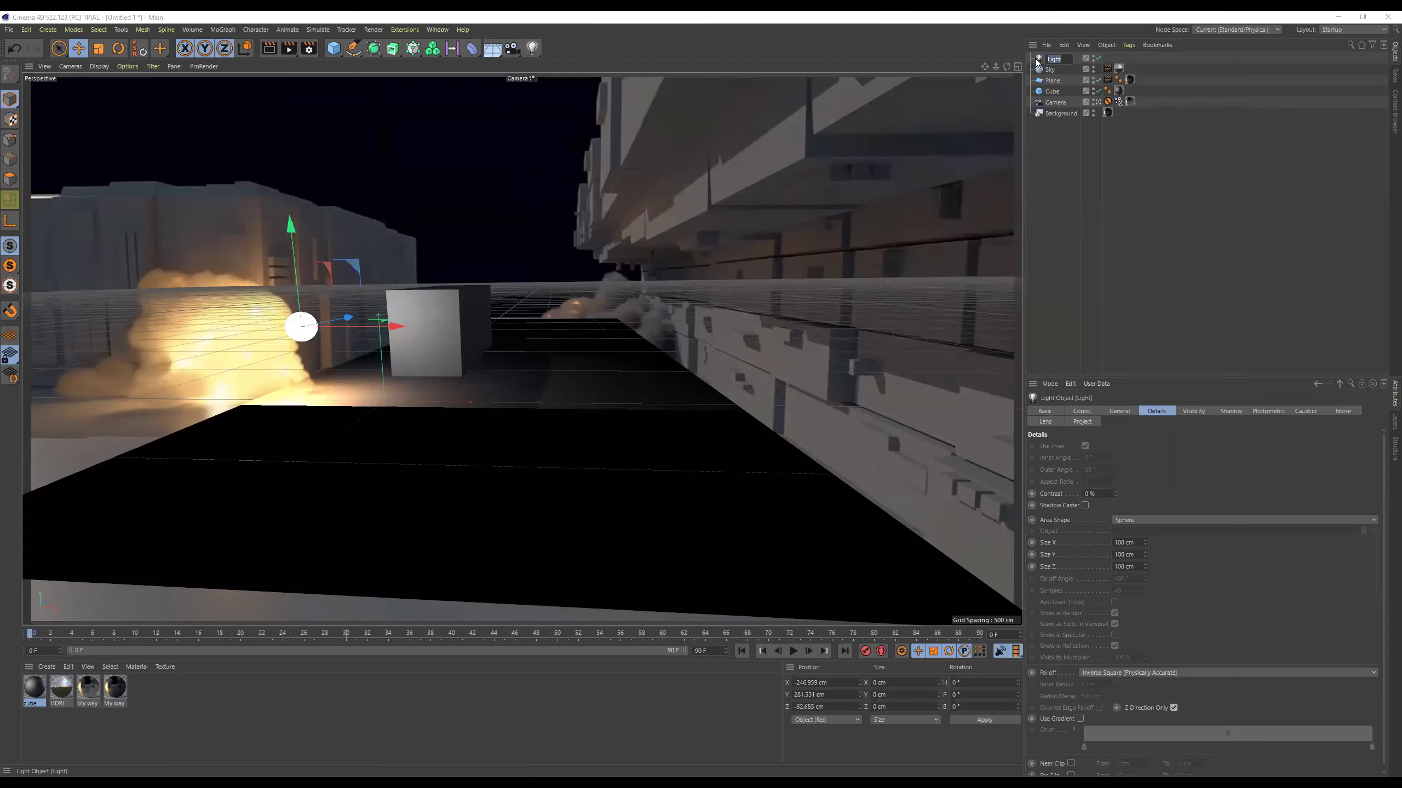
key(Return)
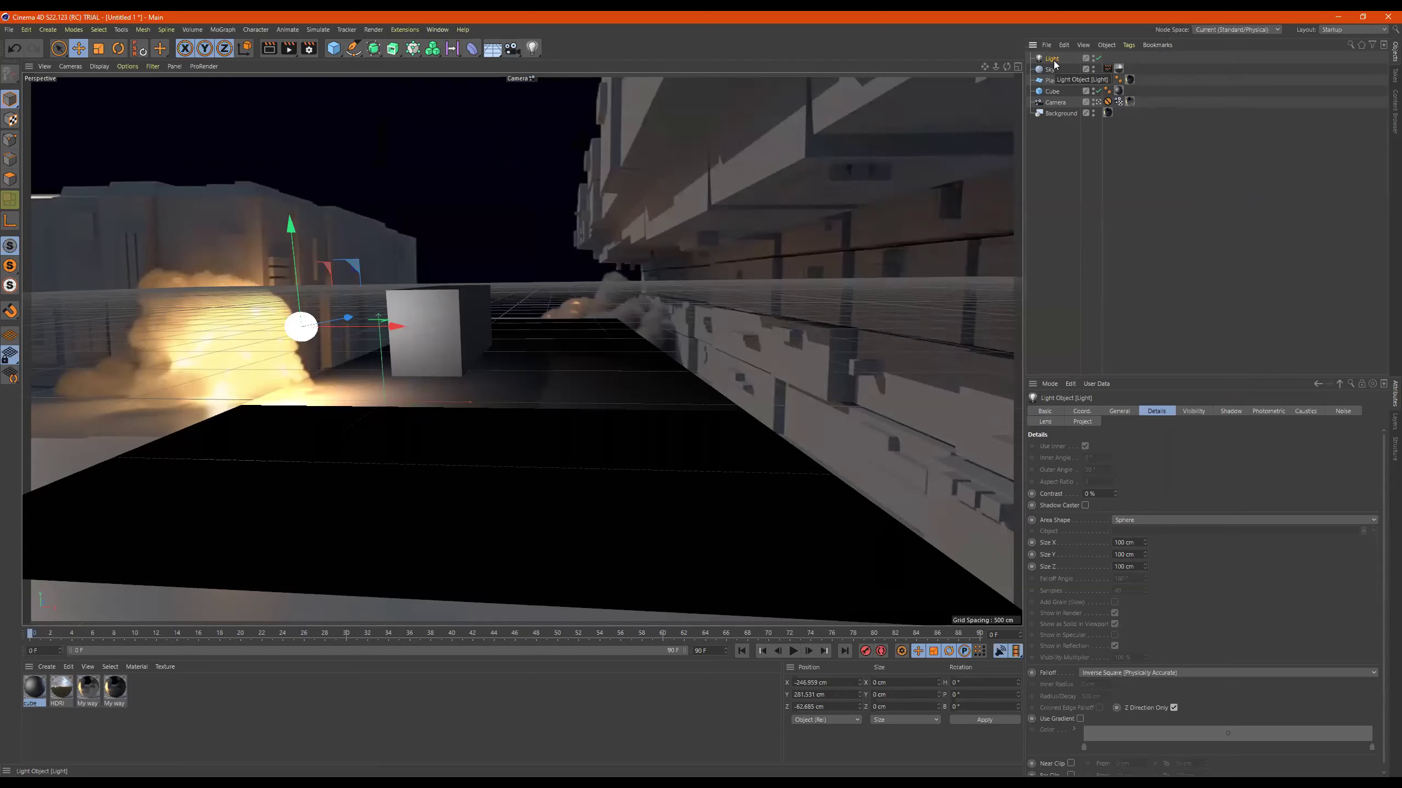
click(1126, 412)
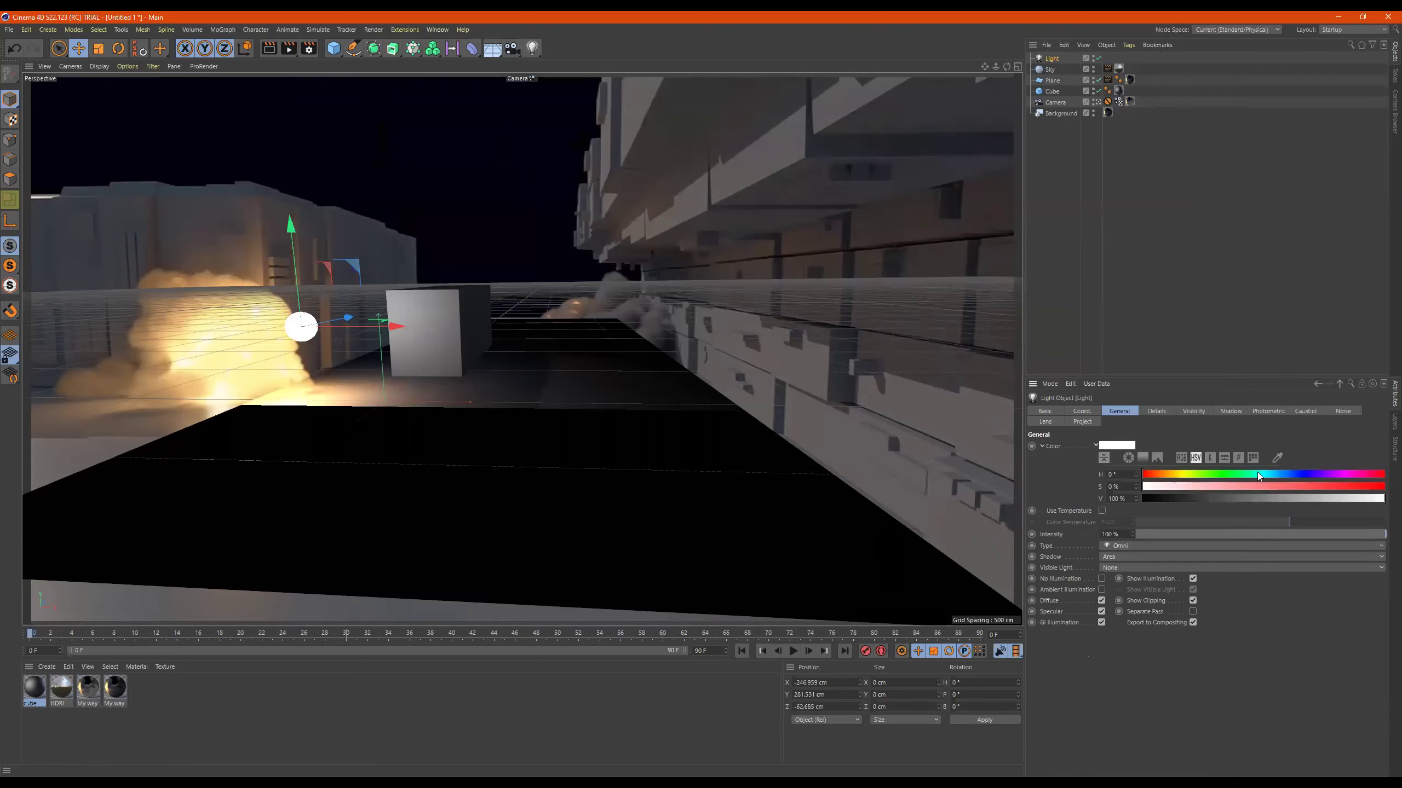
click(1277, 458)
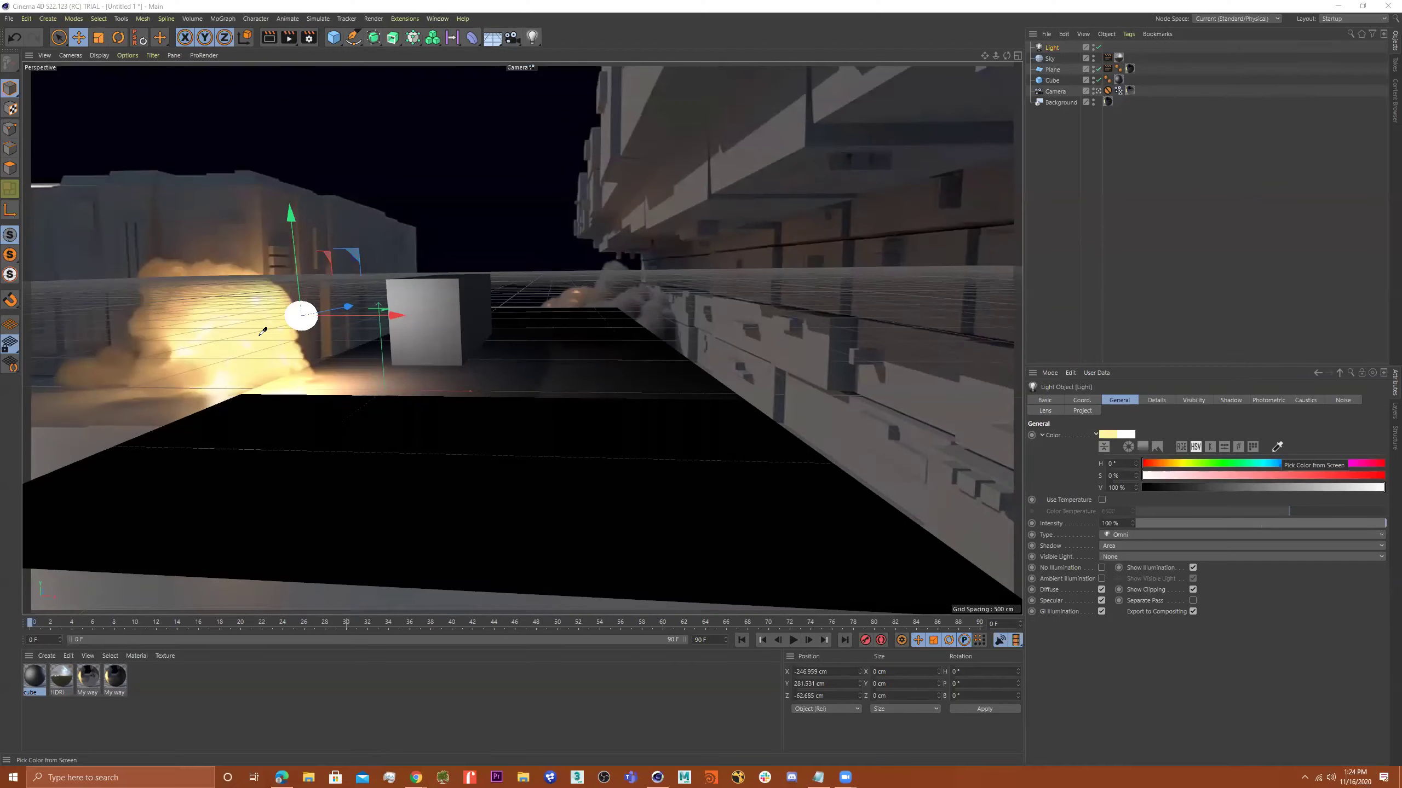
click(230, 332)
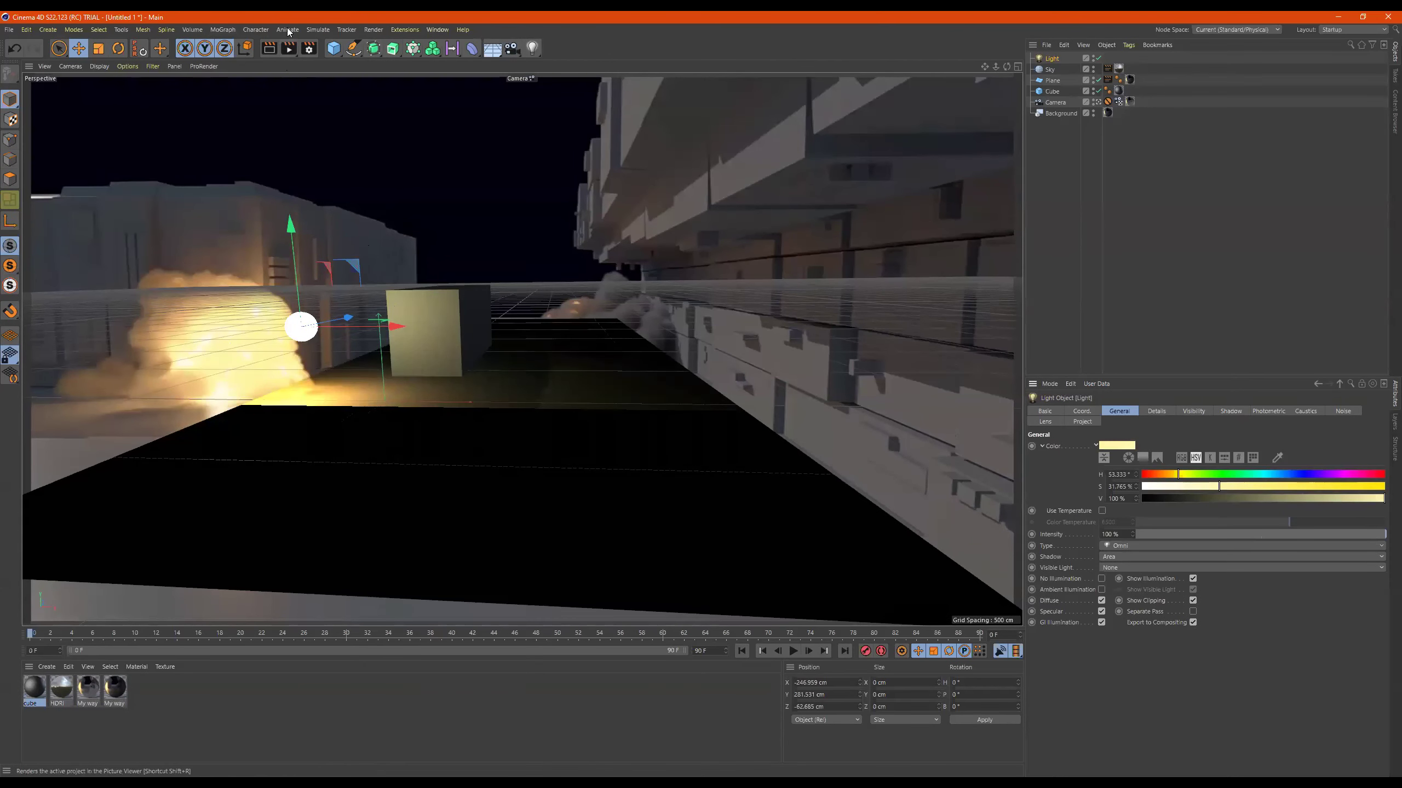
click(289, 49)
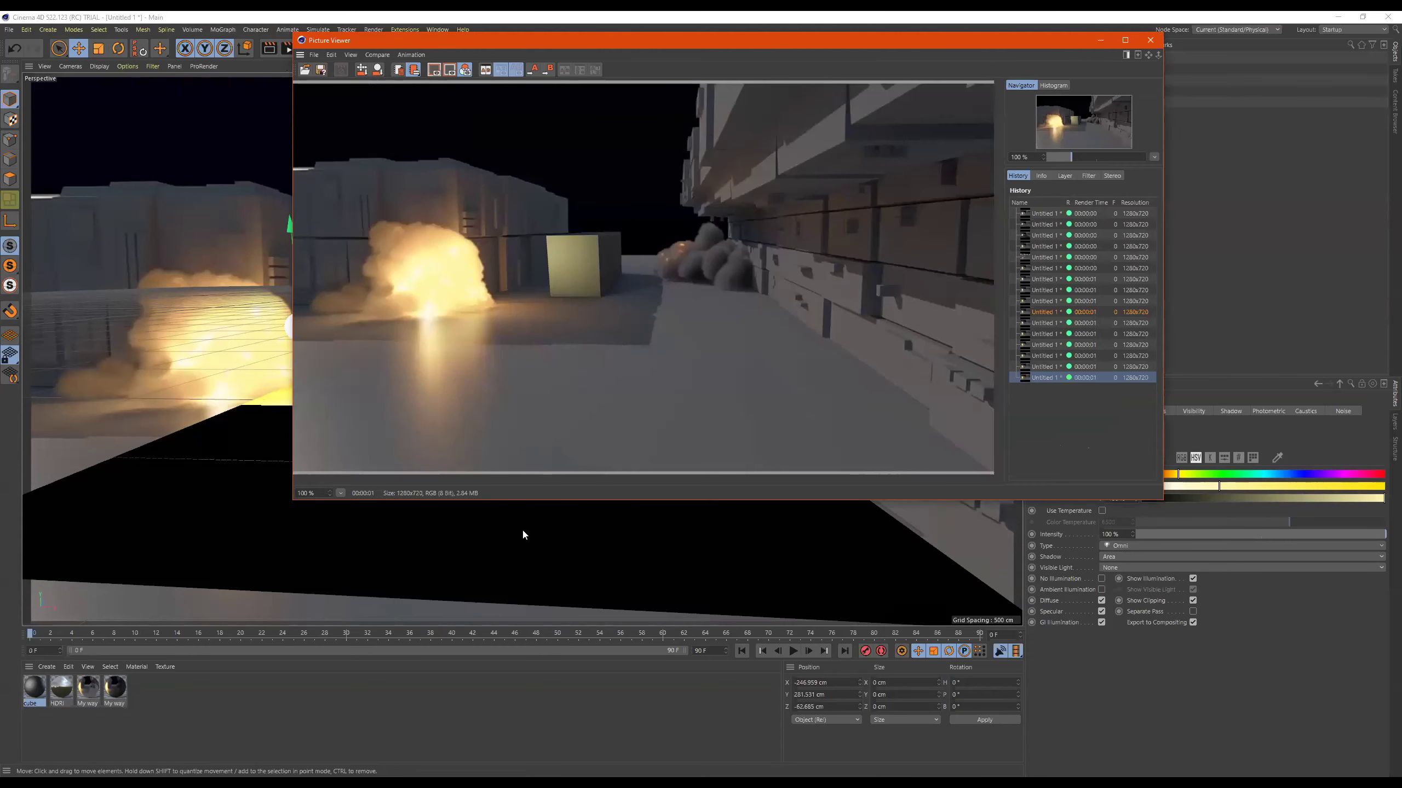
Try the light at 56% intensity, settle on 70%, and render the scene after each change
click(34, 686)
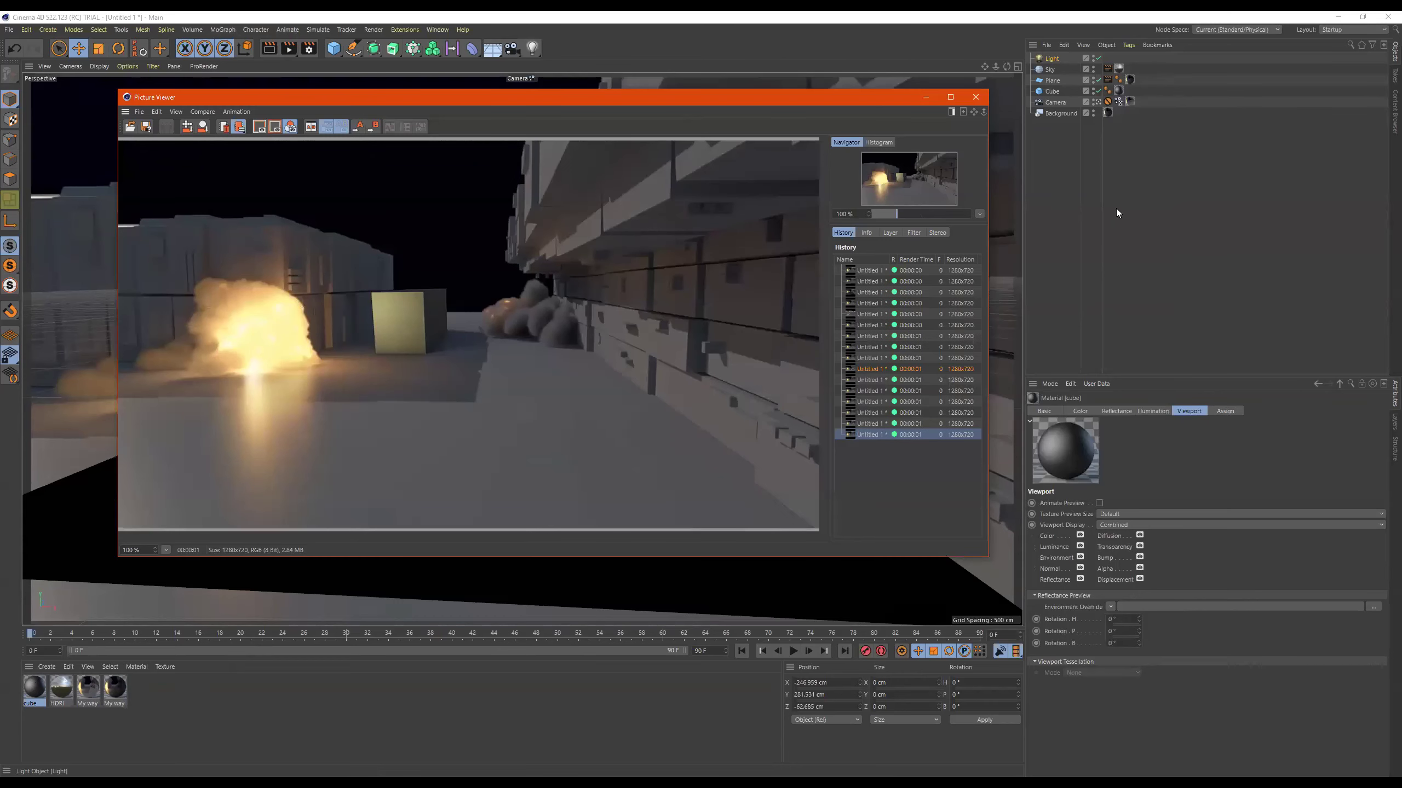
click(1117, 210)
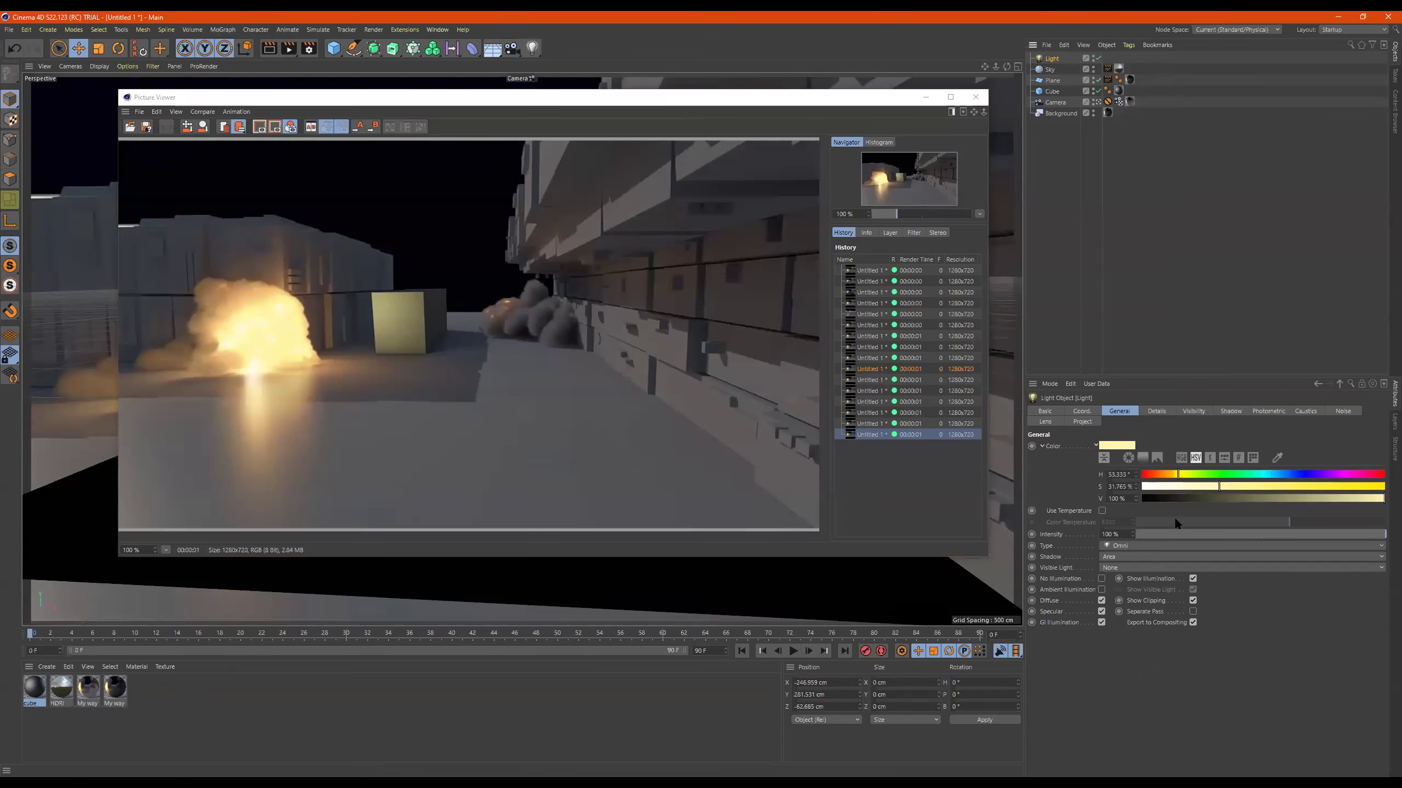
click(1274, 534)
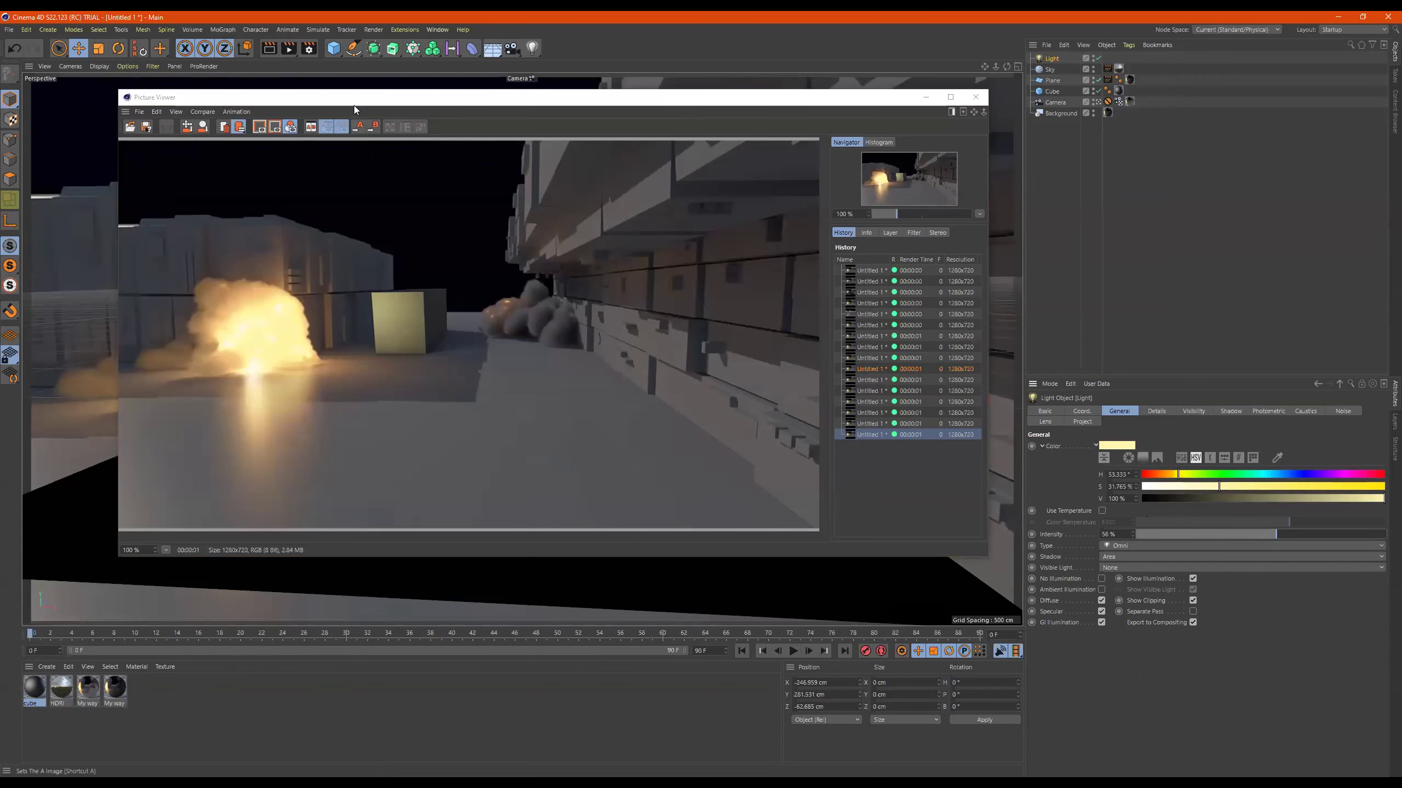
click(289, 49)
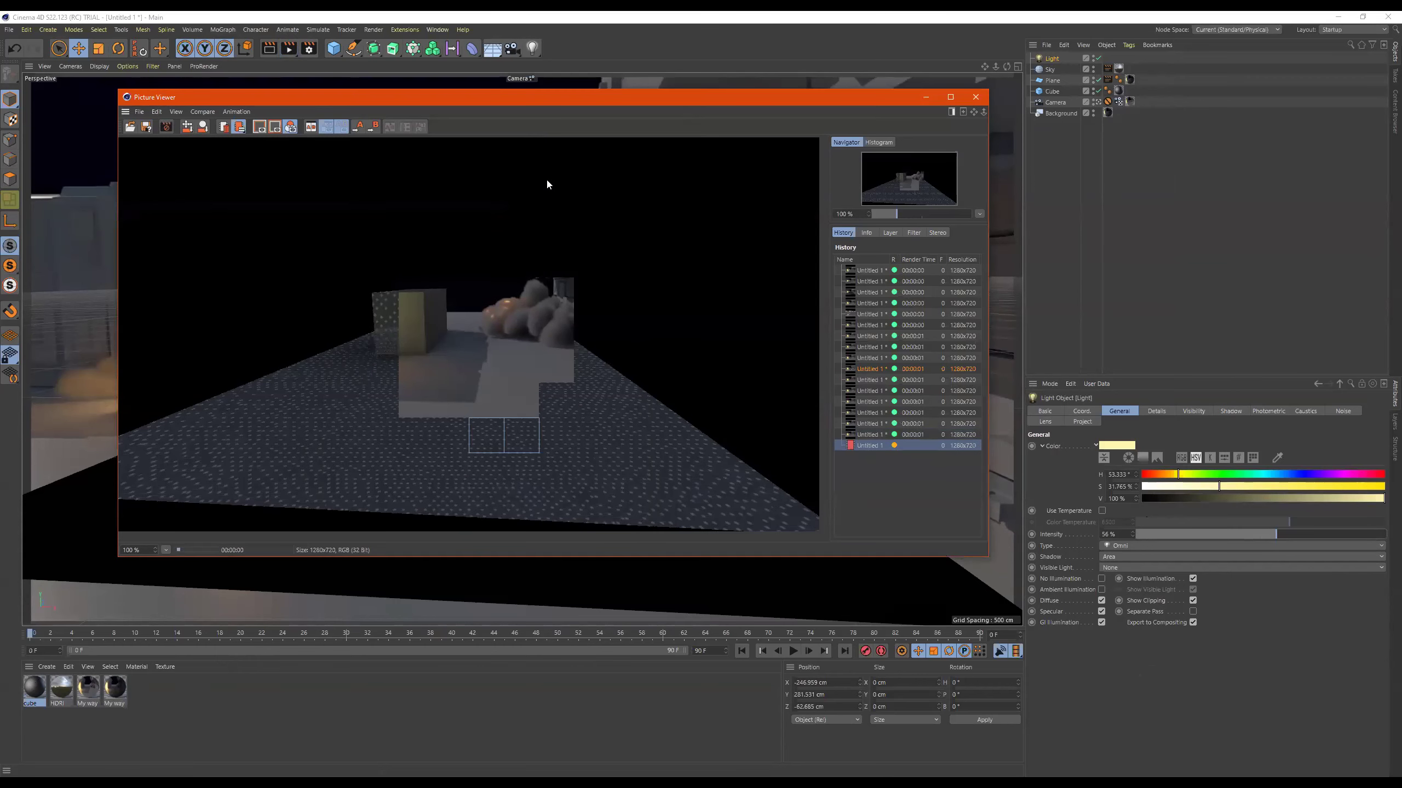
click(1311, 534)
click(289, 49)
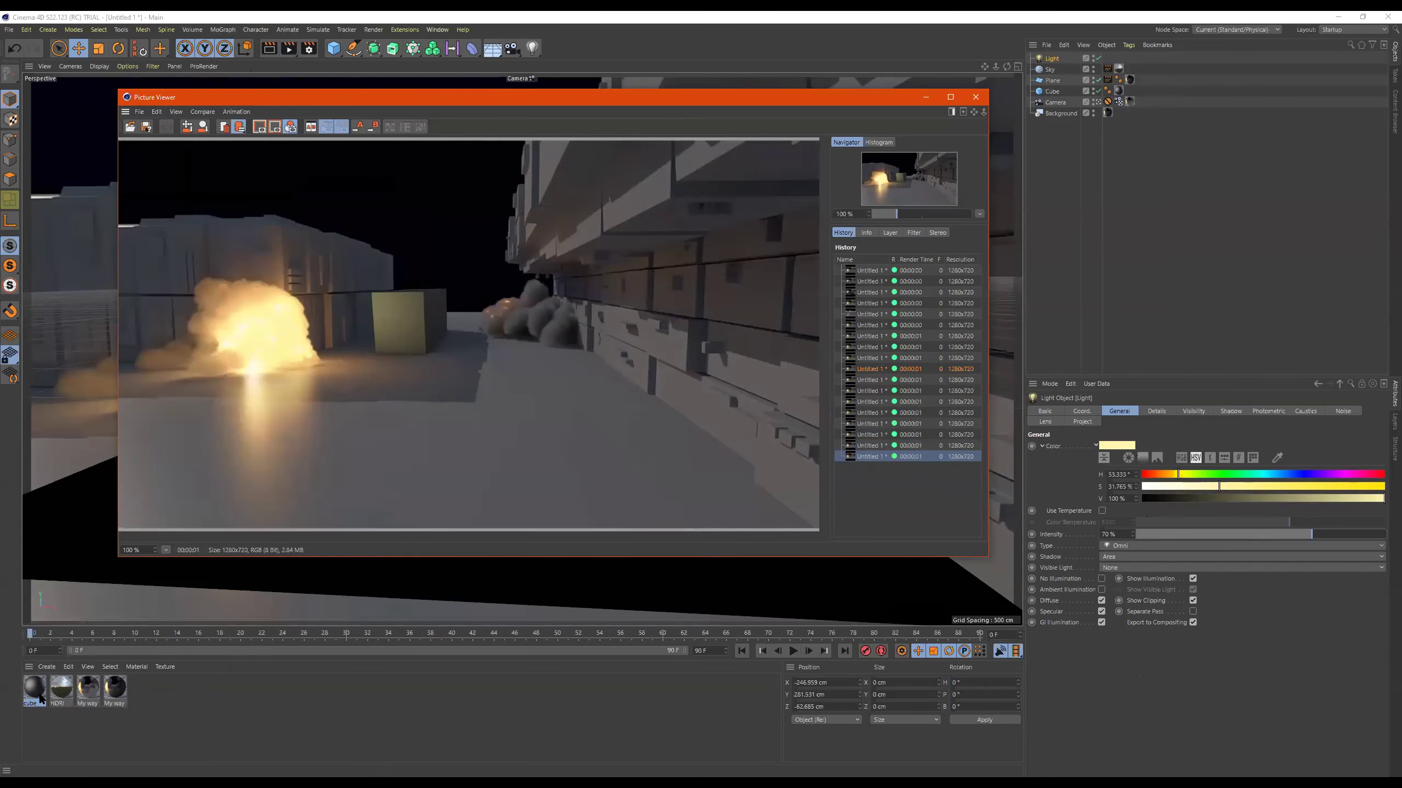
Raise the V value of the cube material's color to brighten it, and render the scene
click(993, 114)
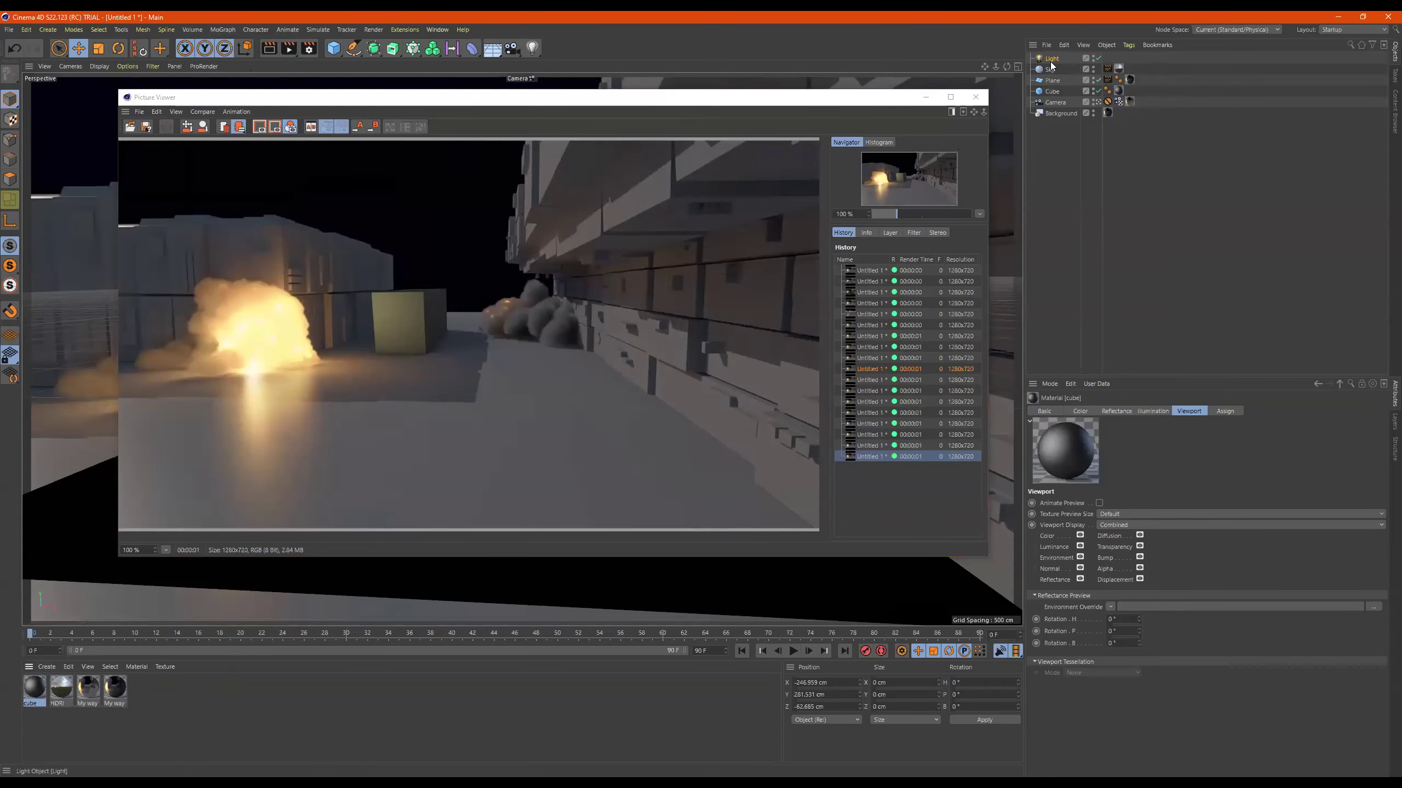
double_click(37, 692)
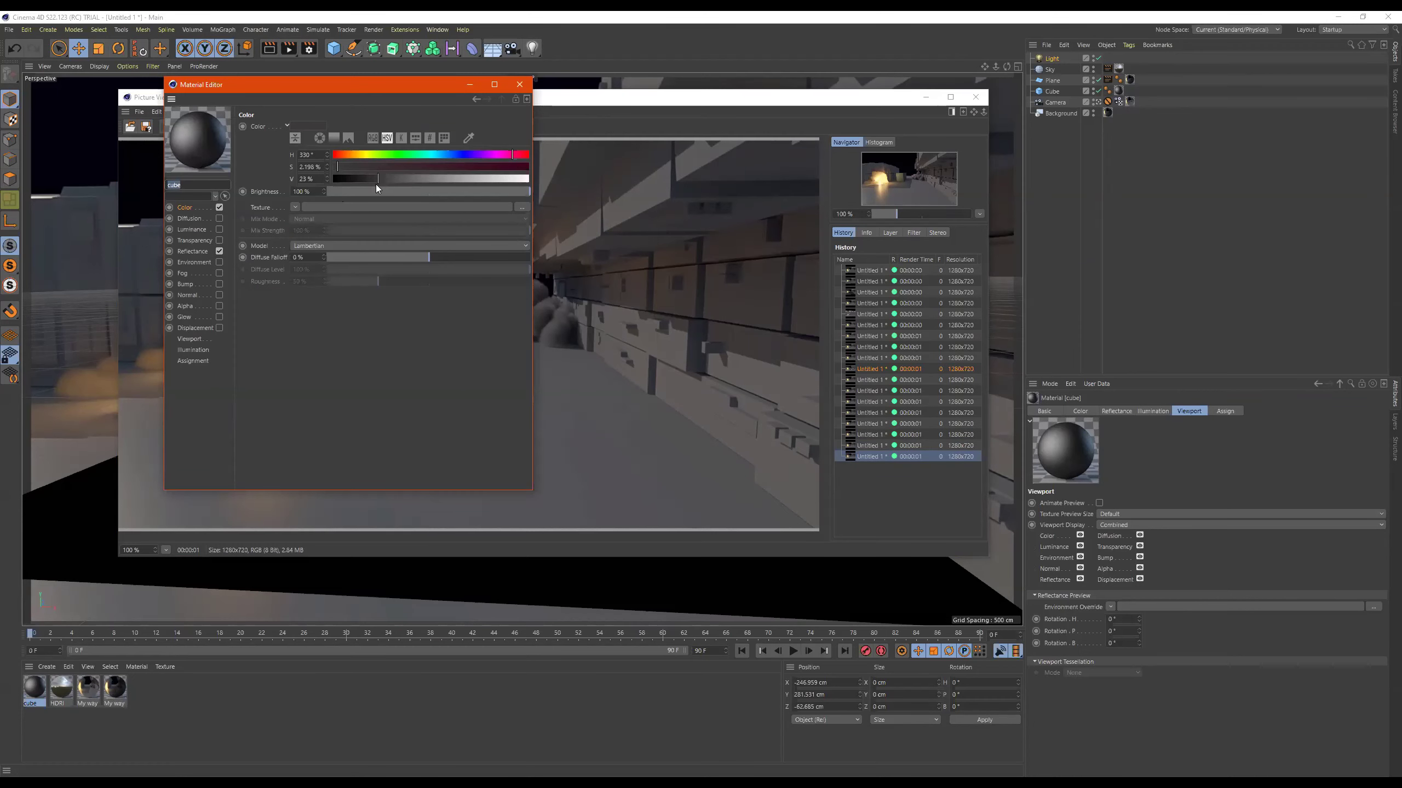
drag(409, 176, 422, 179)
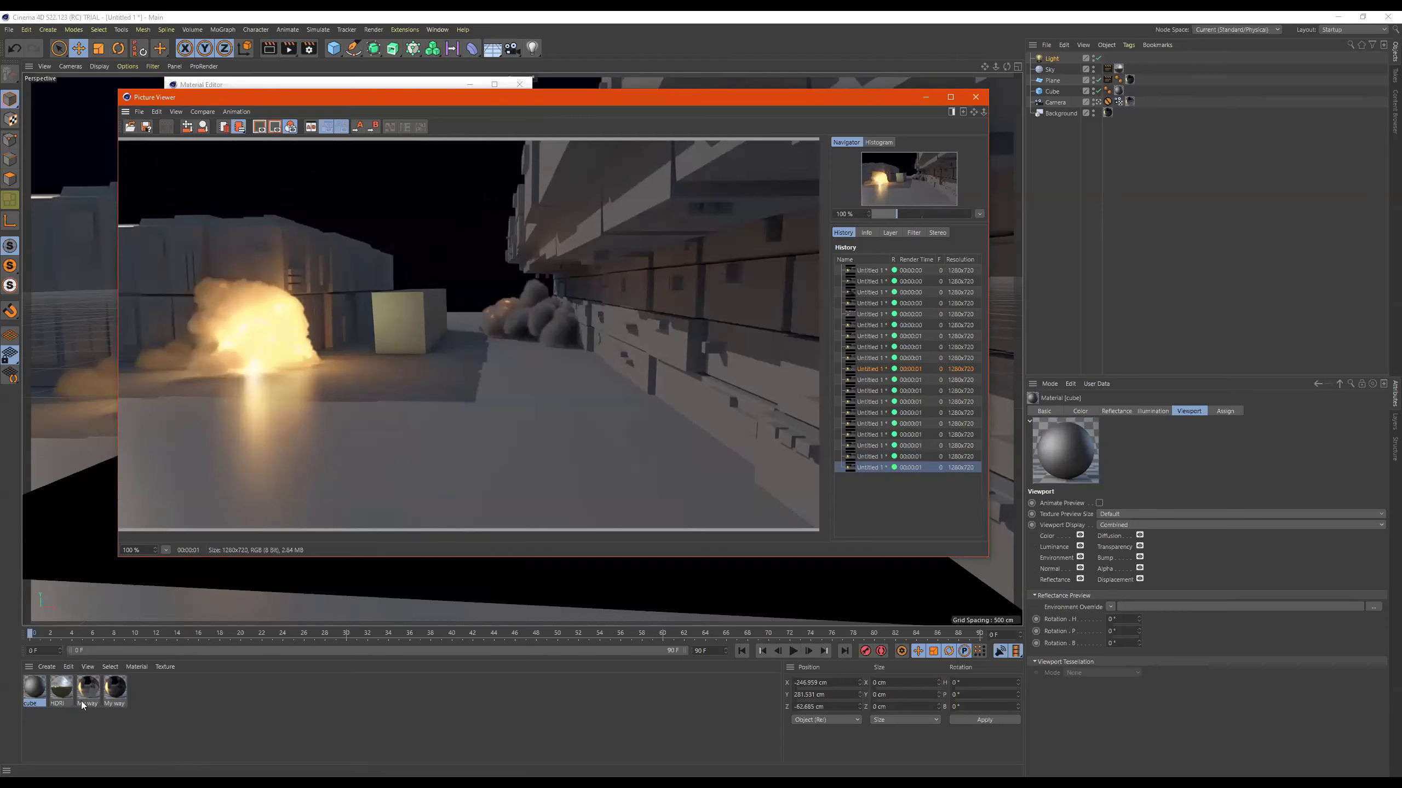
Set the cube material's Beckmann layer to 87% roughness and 16% opacity, and render the scene
double_click(33, 693)
click(192, 251)
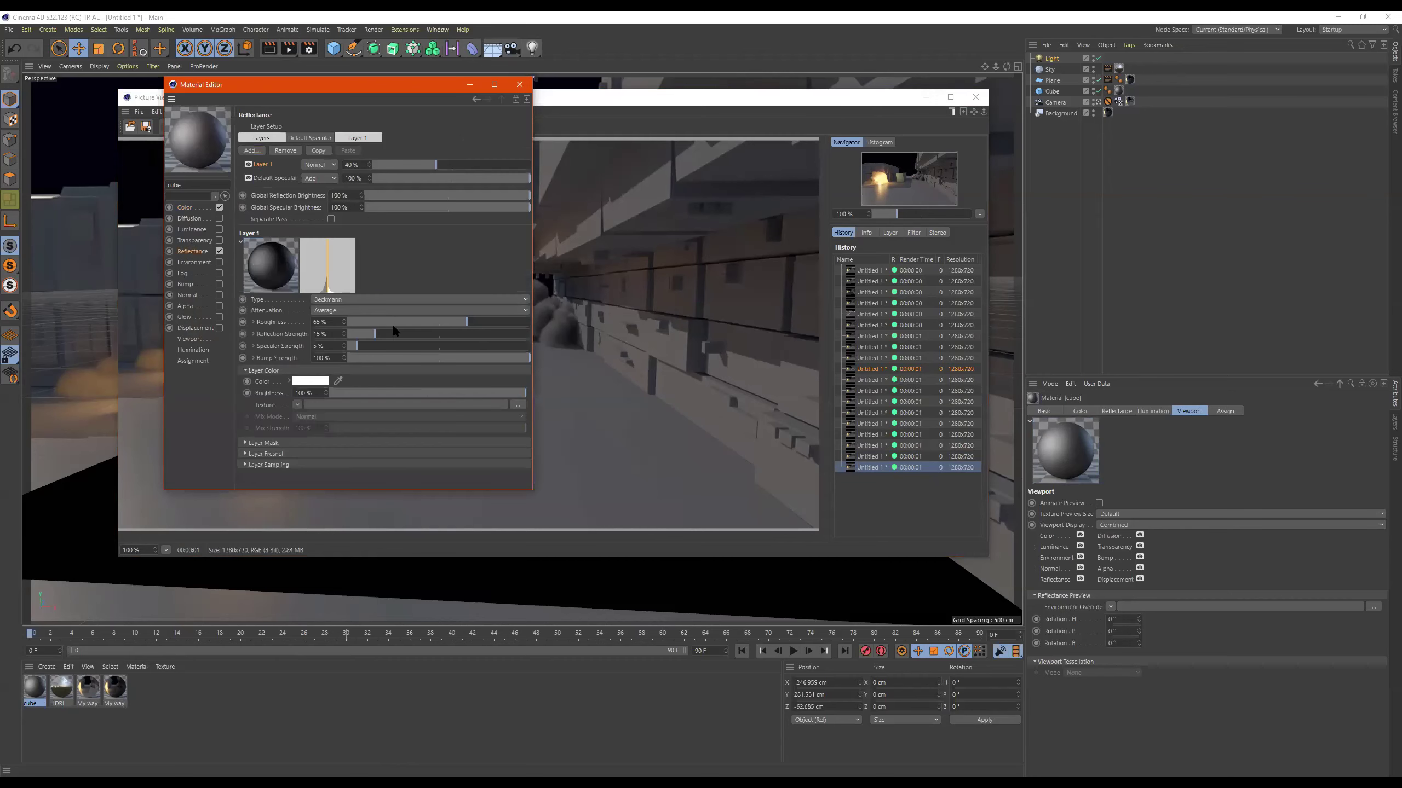
click(507, 322)
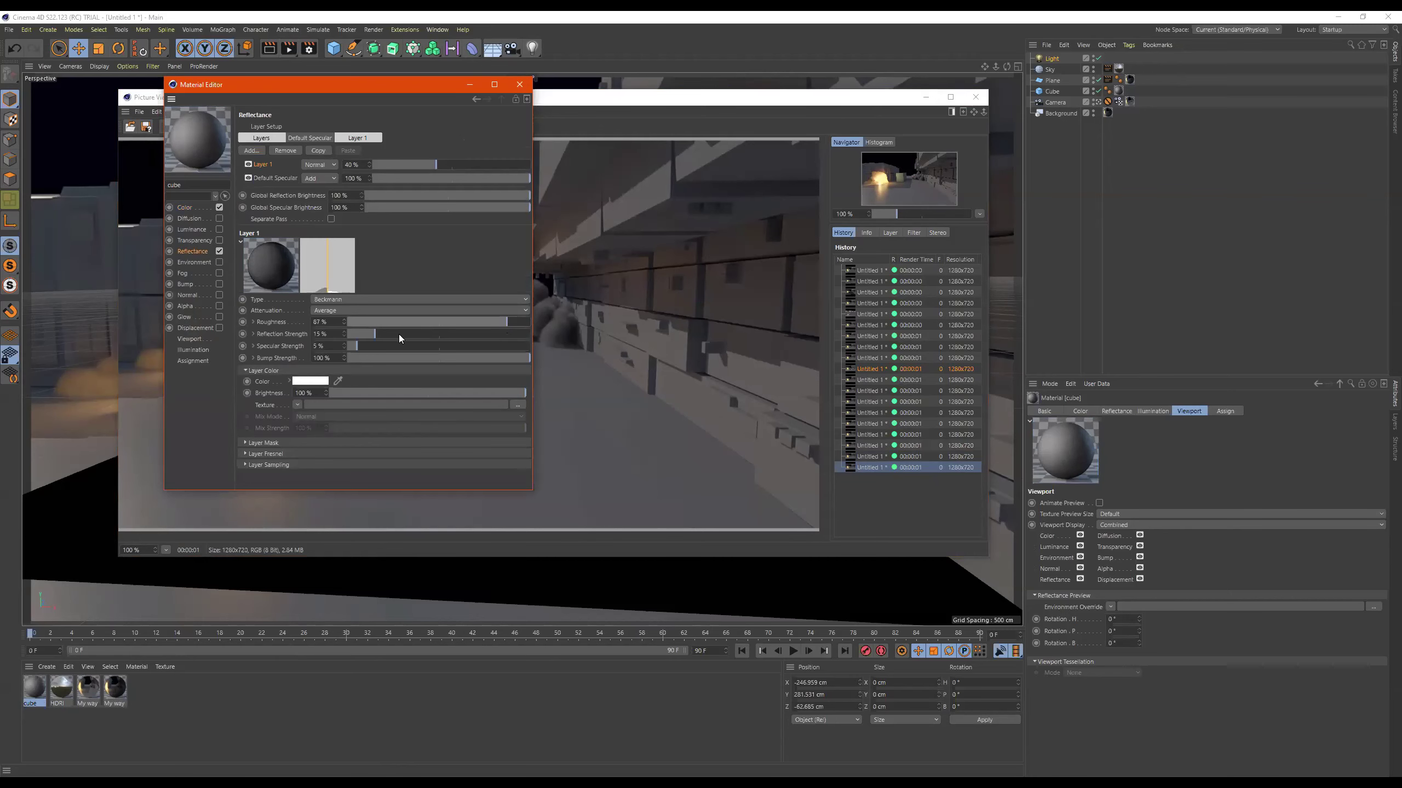
drag(459, 165, 493, 165)
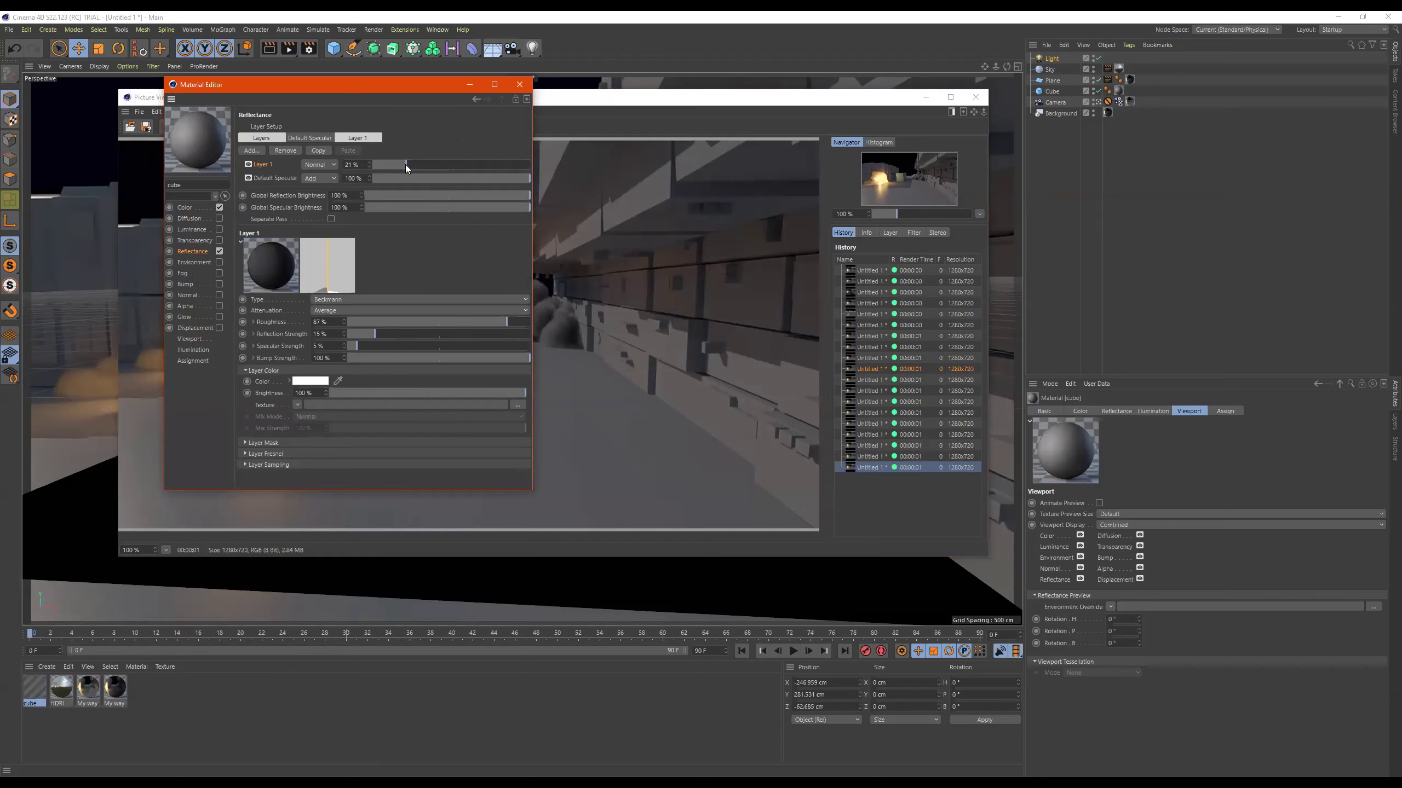
drag(404, 165, 398, 165)
click(288, 49)
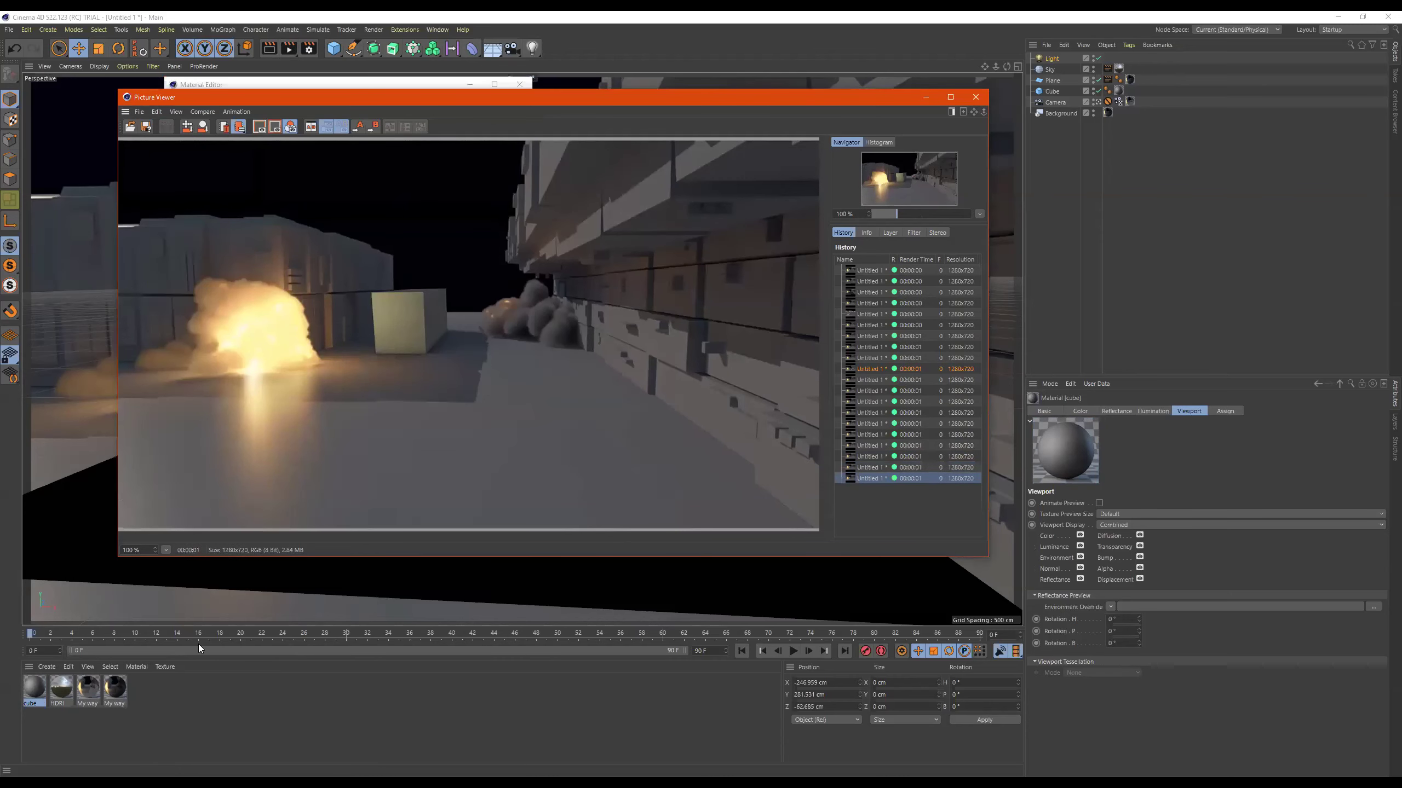
Lower the cube material's Default Specular layer to 57% and render the scene again
double_click(33, 691)
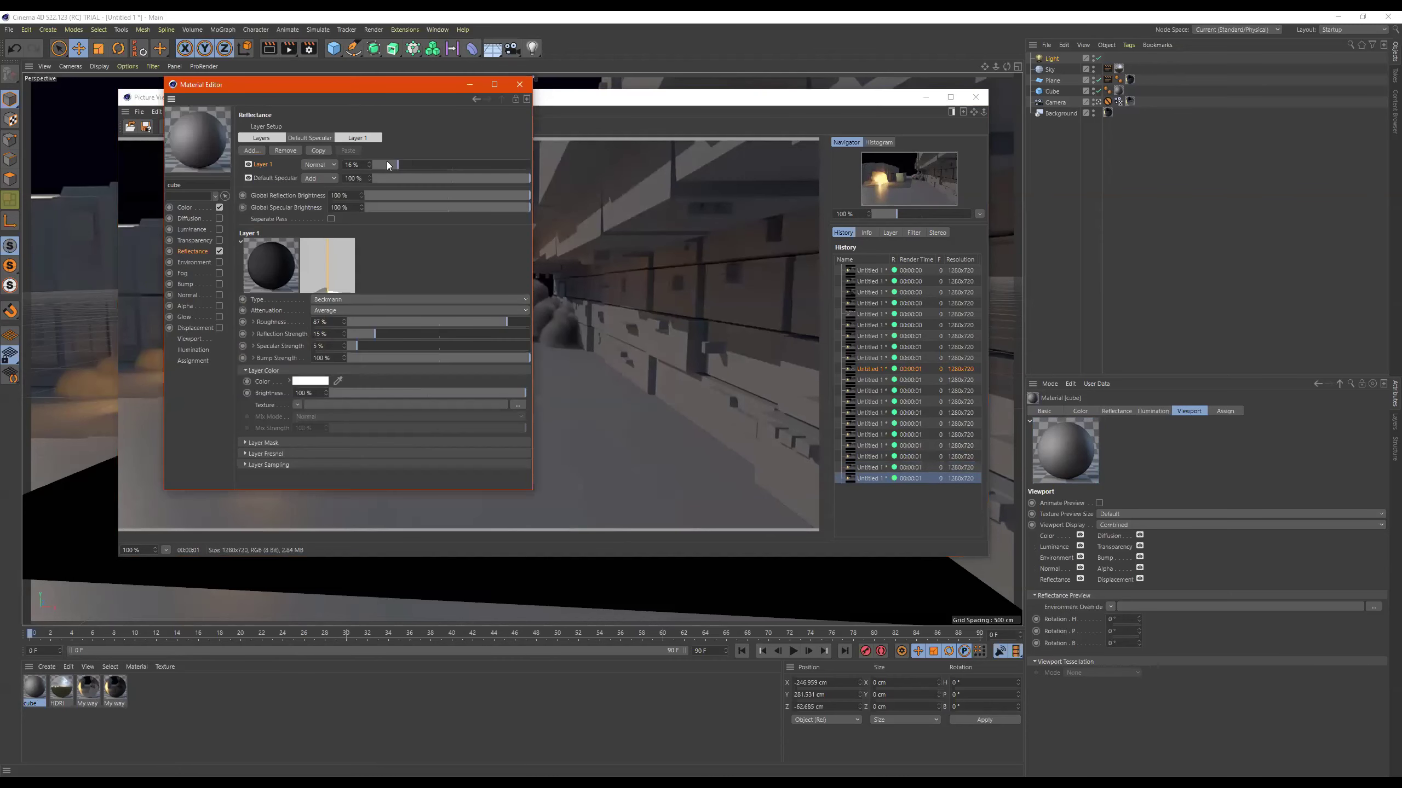
drag(496, 176, 462, 178)
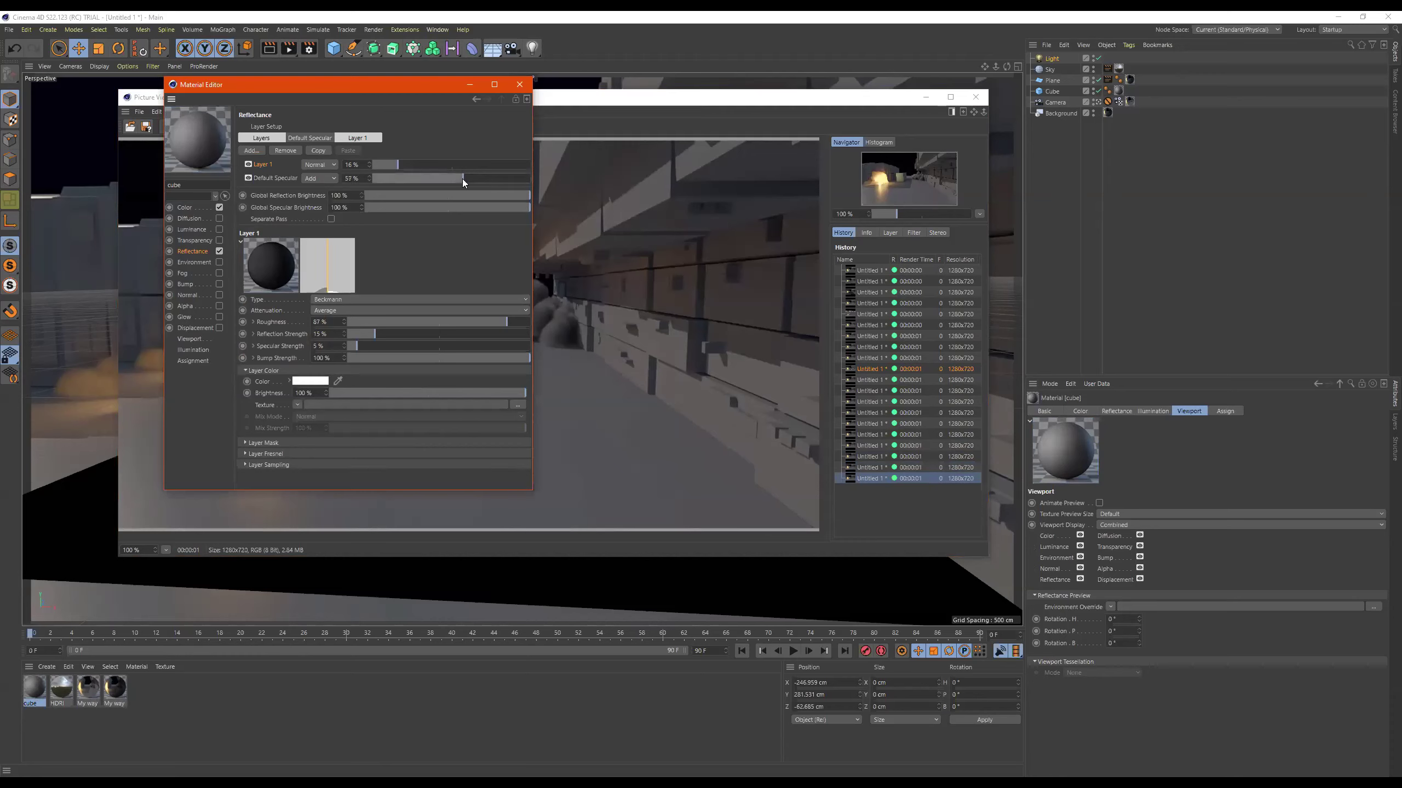
click(287, 50)
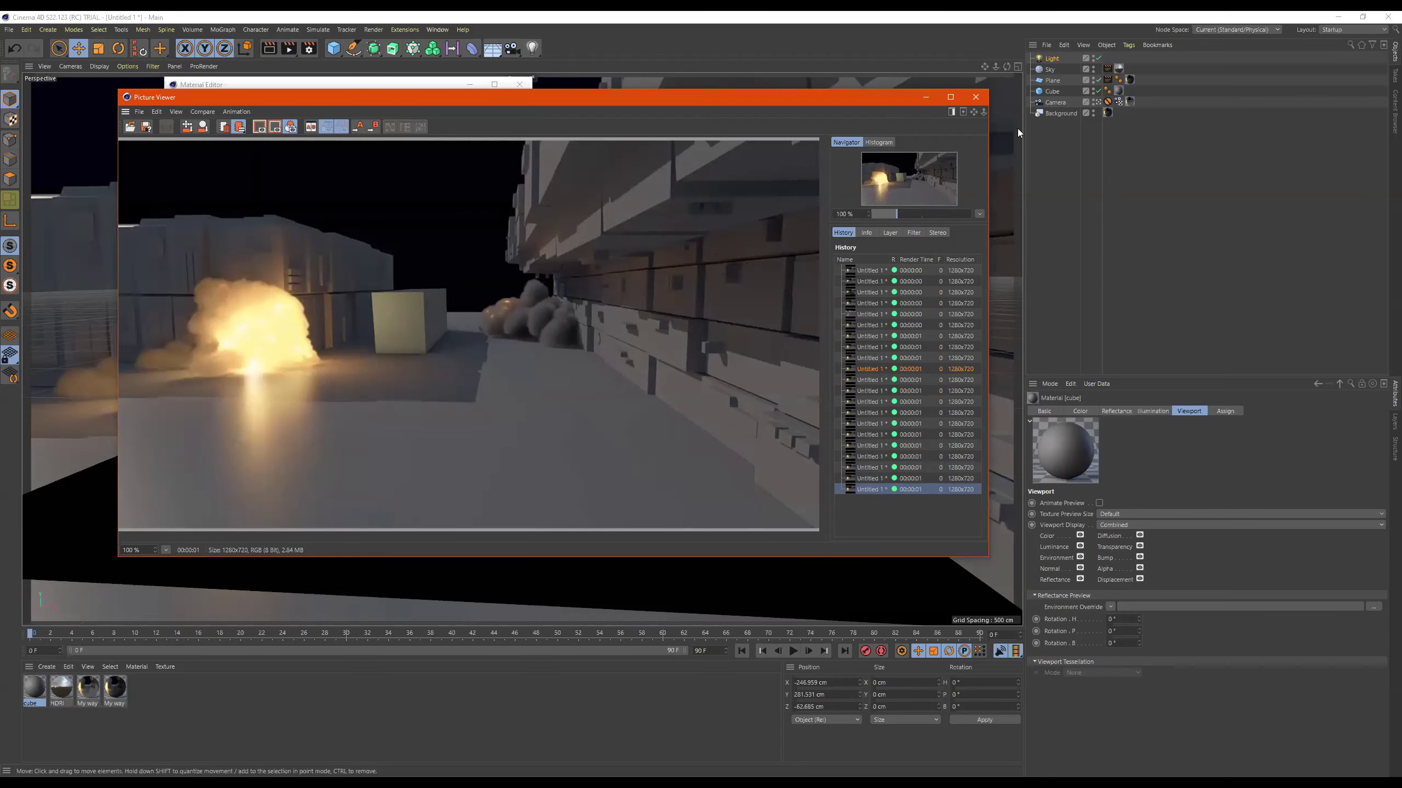
Enlarge the cube's fillet radius to about 9 cm with its viewport handle and render the scene
click(1052, 90)
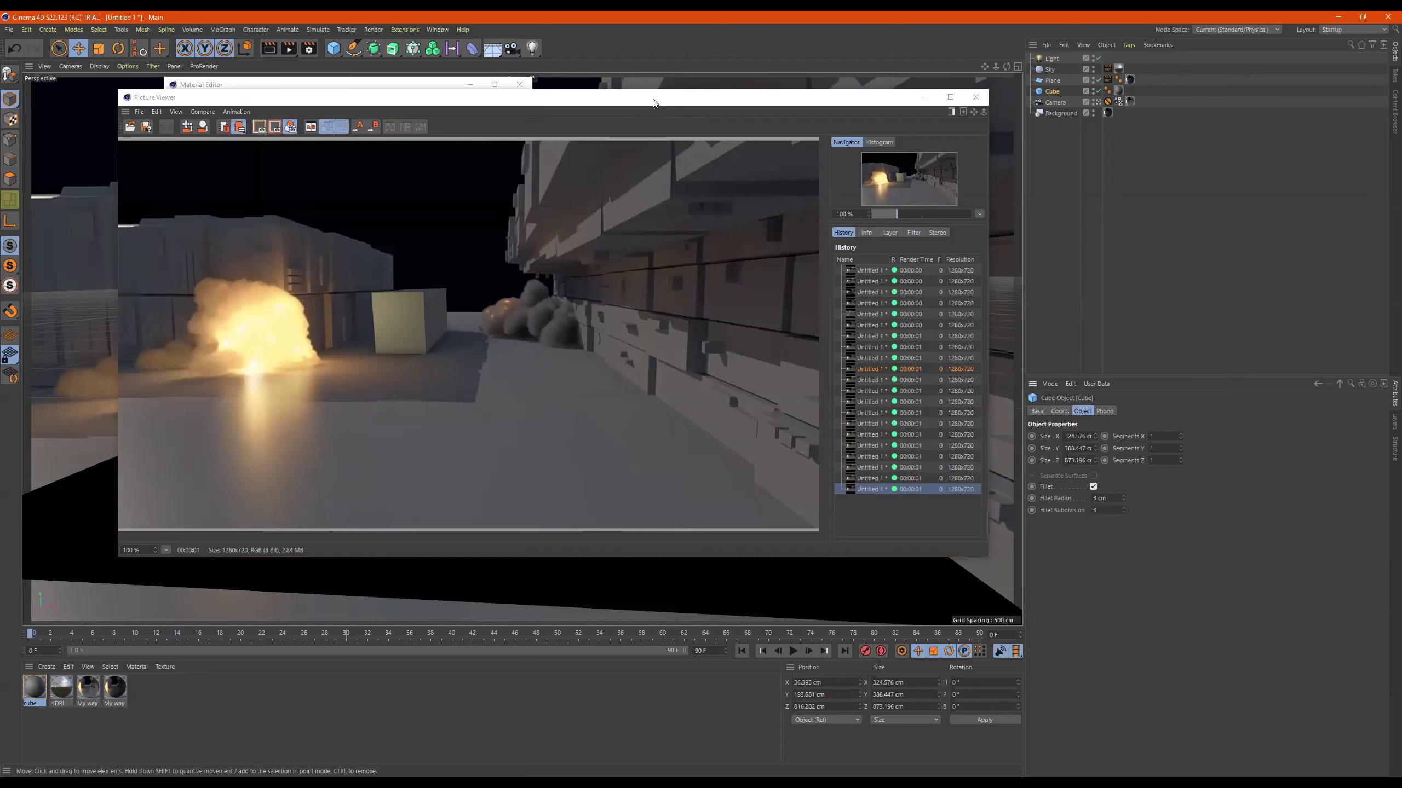
drag(653, 103, 862, 430)
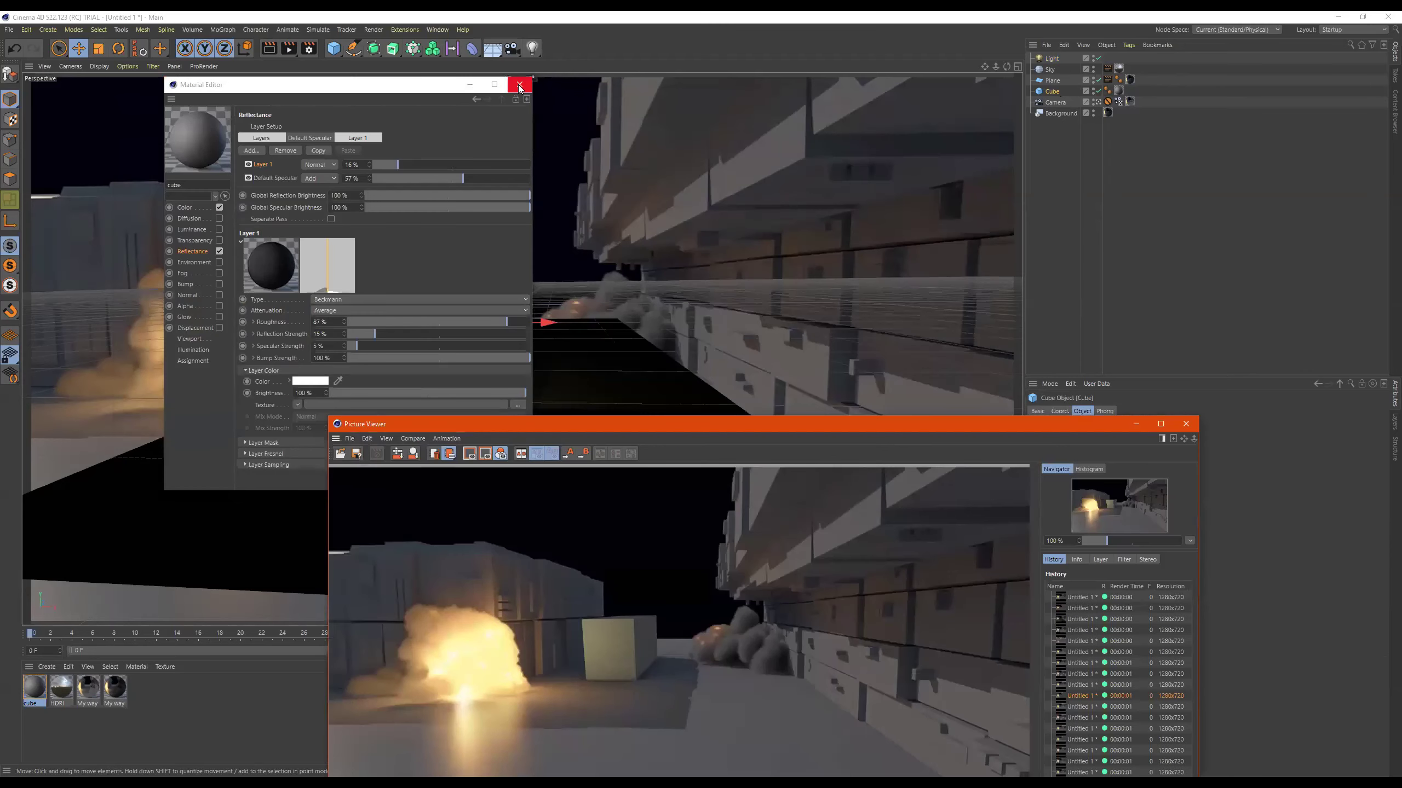
click(519, 84)
drag(483, 300, 489, 298)
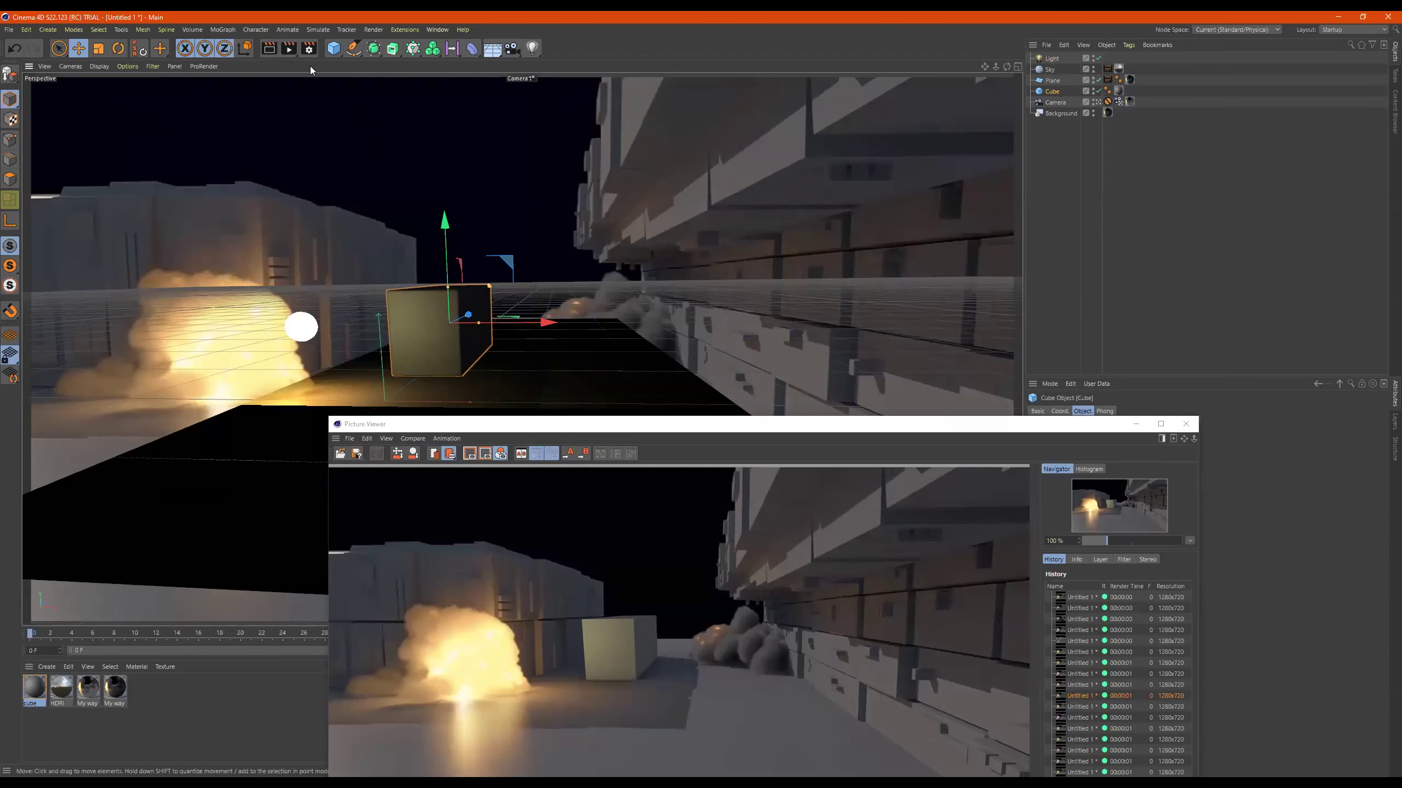
click(289, 49)
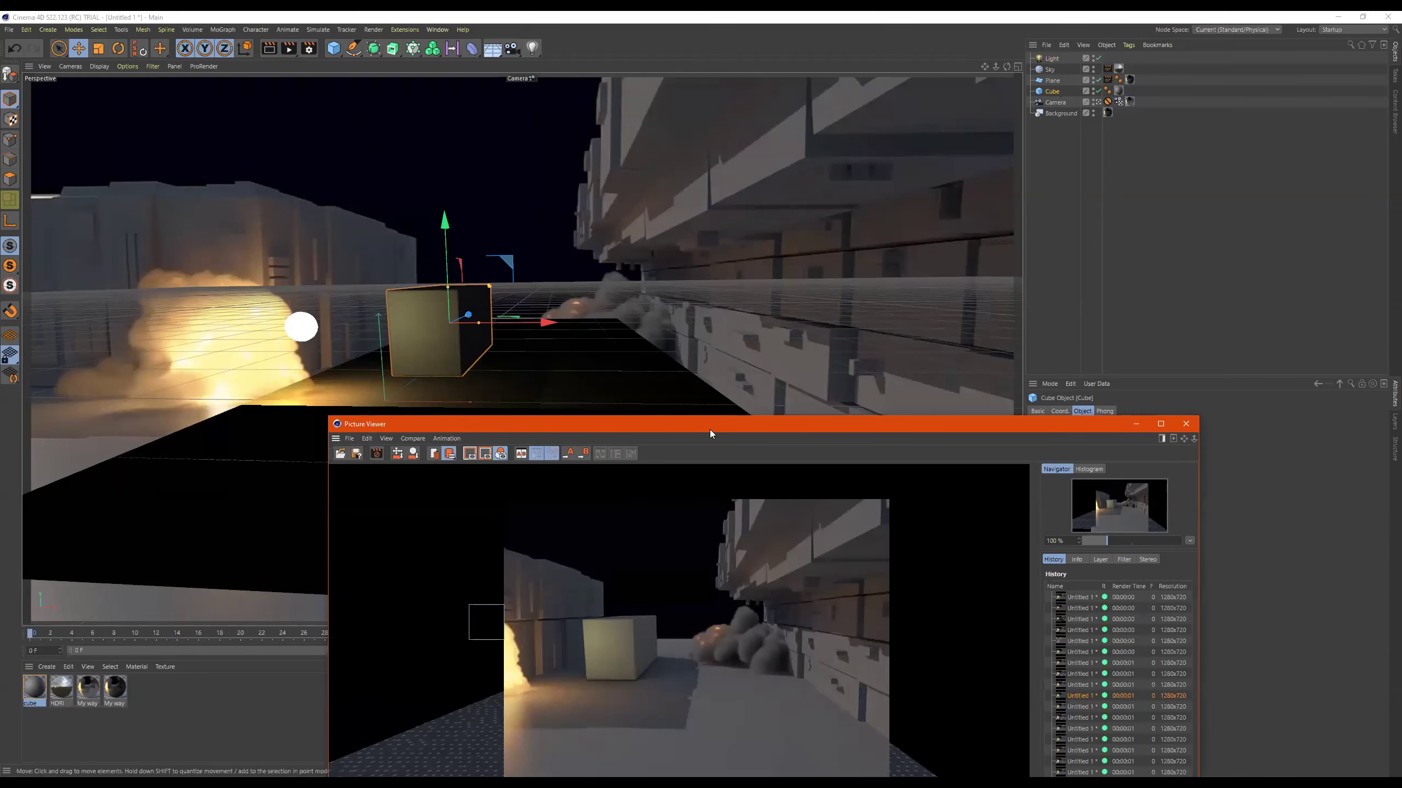
drag(707, 425, 504, 142)
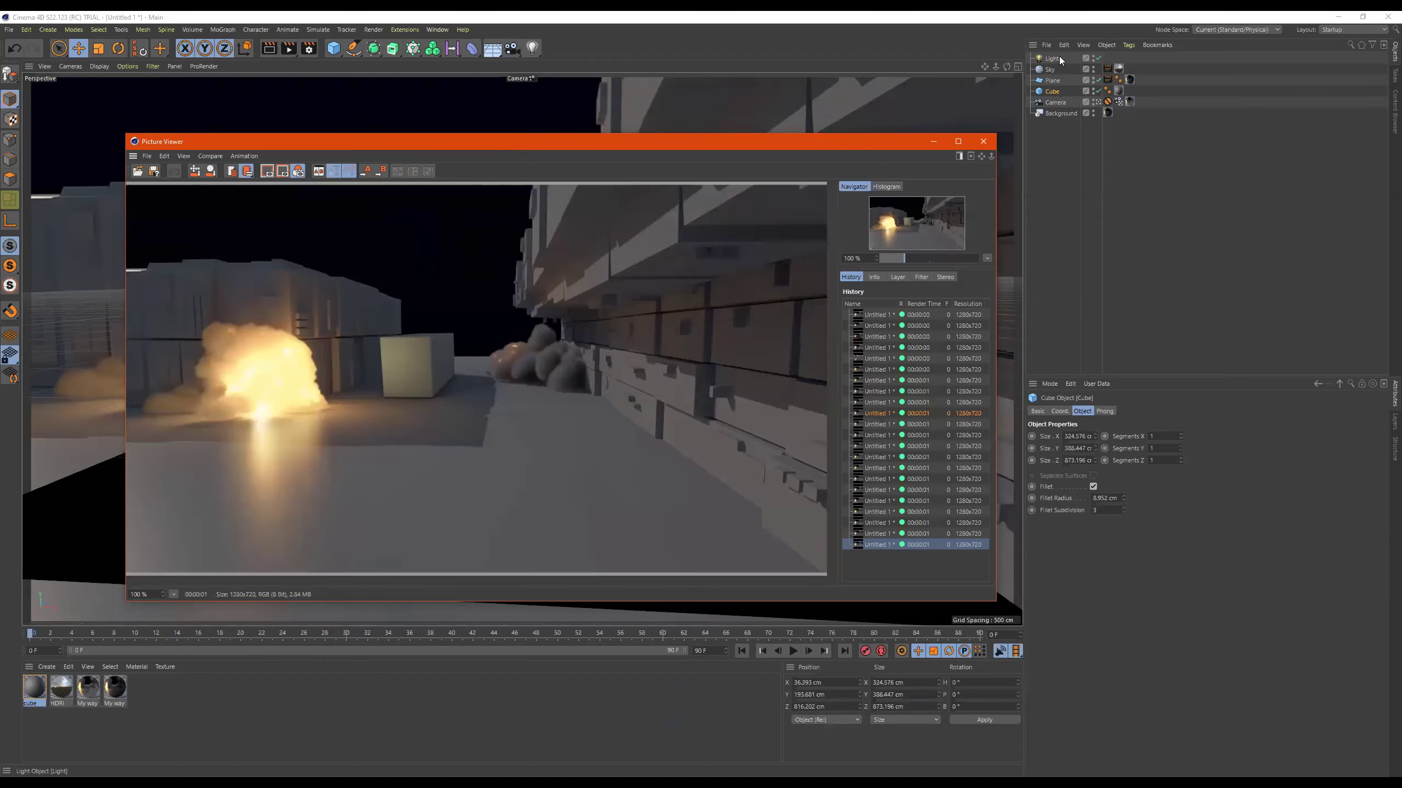
Shift the light's color toward orange with a hue of about 38° and a saturation of 49%
click(1172, 474)
drag(1171, 473, 1168, 475)
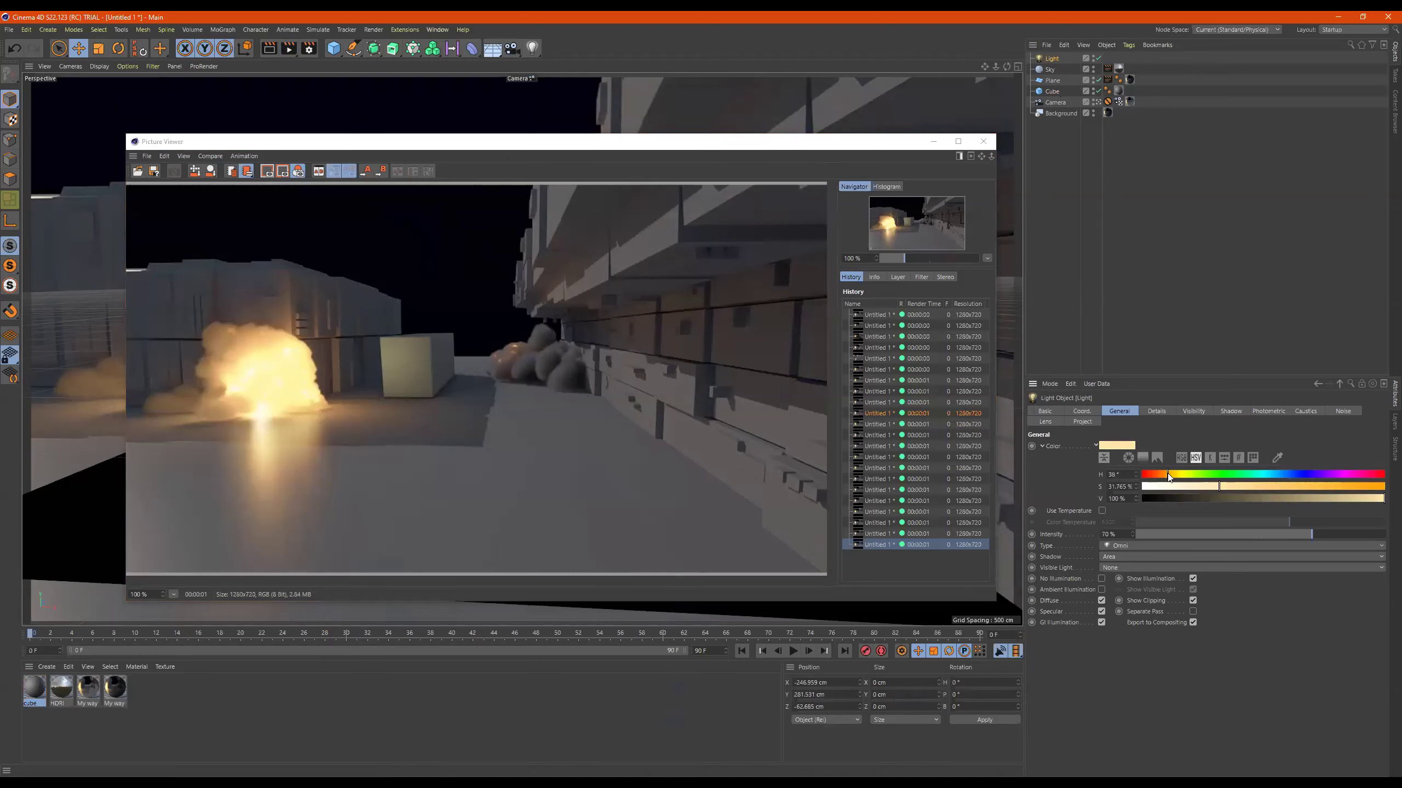
click(1251, 486)
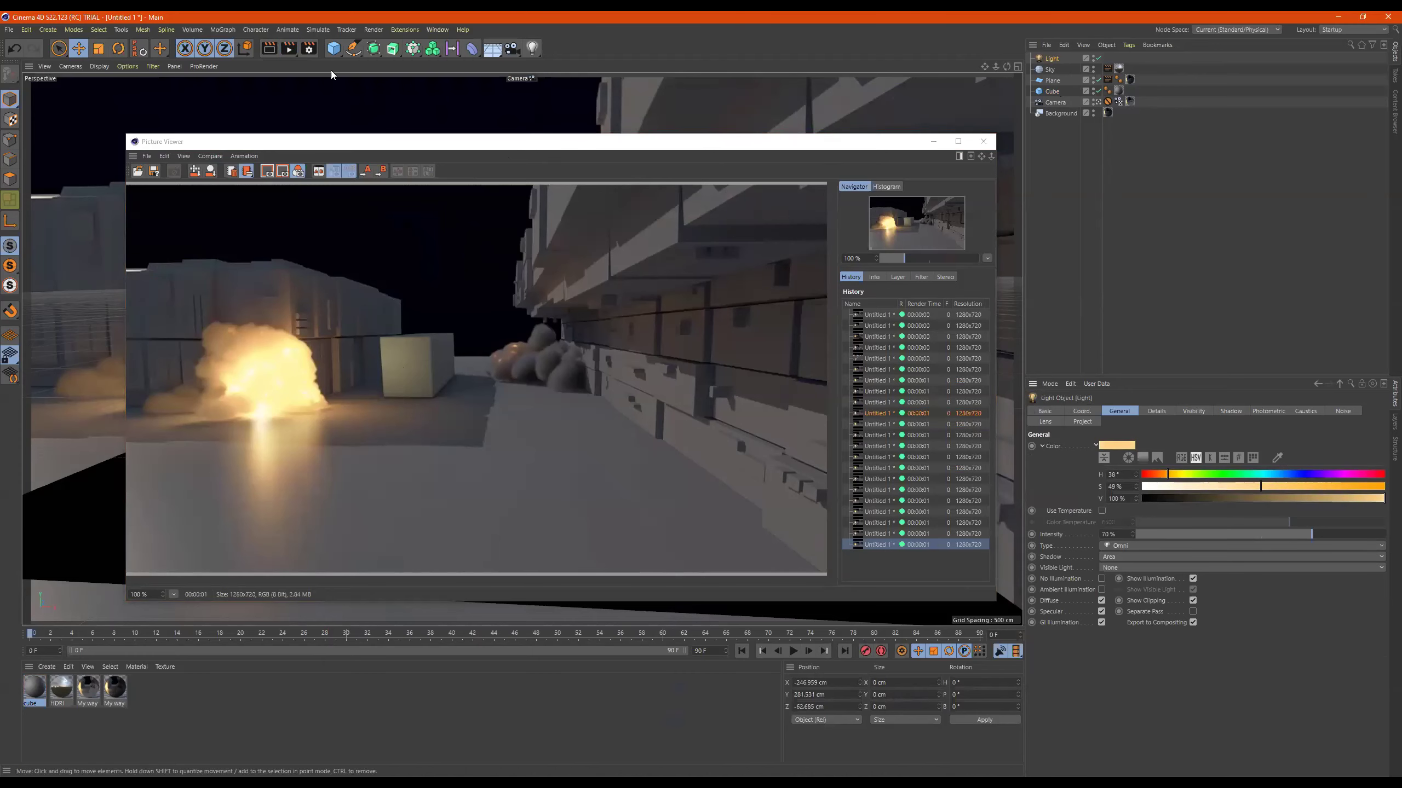
Render the scene, raise the light color's saturation to 61%, and render it again for comparison
click(289, 49)
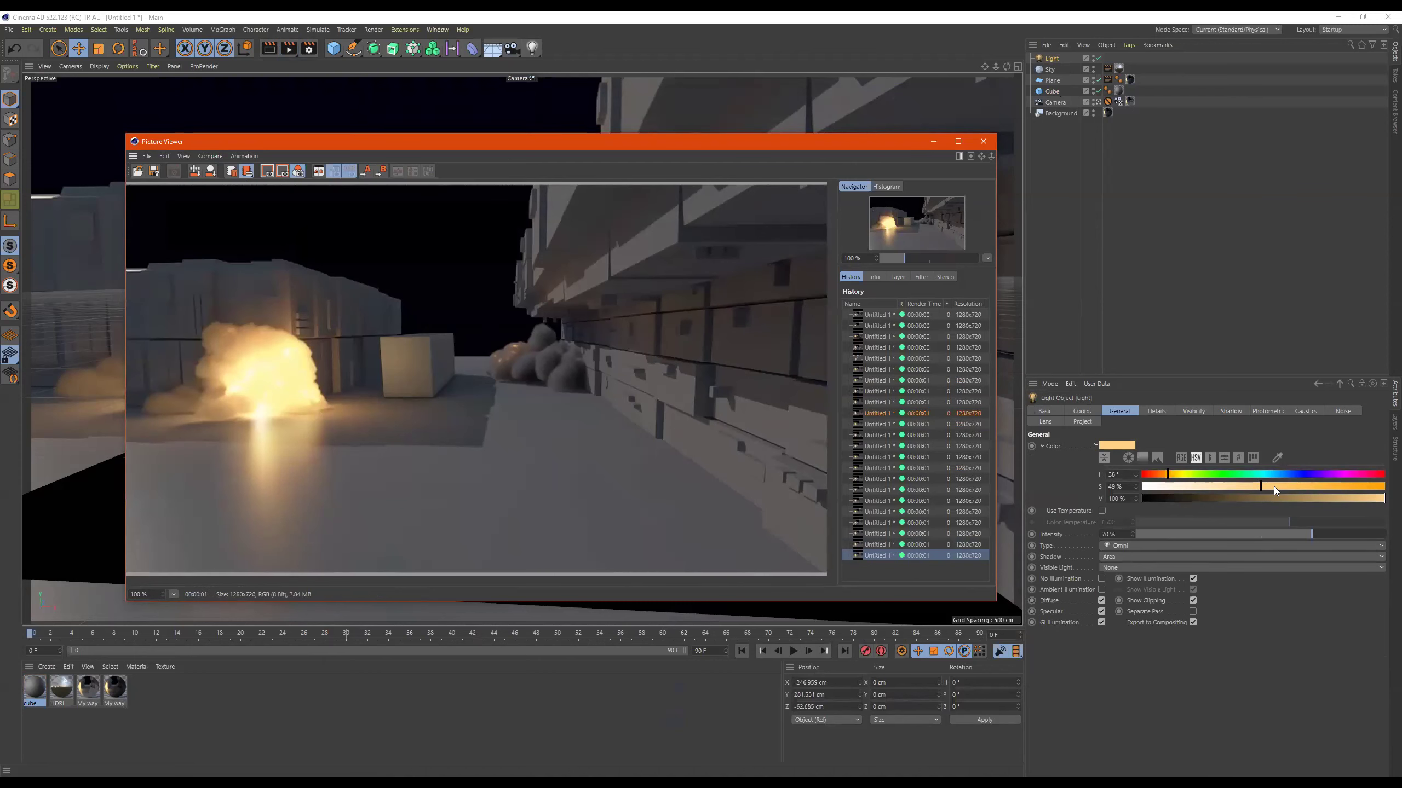
drag(1273, 486, 1288, 487)
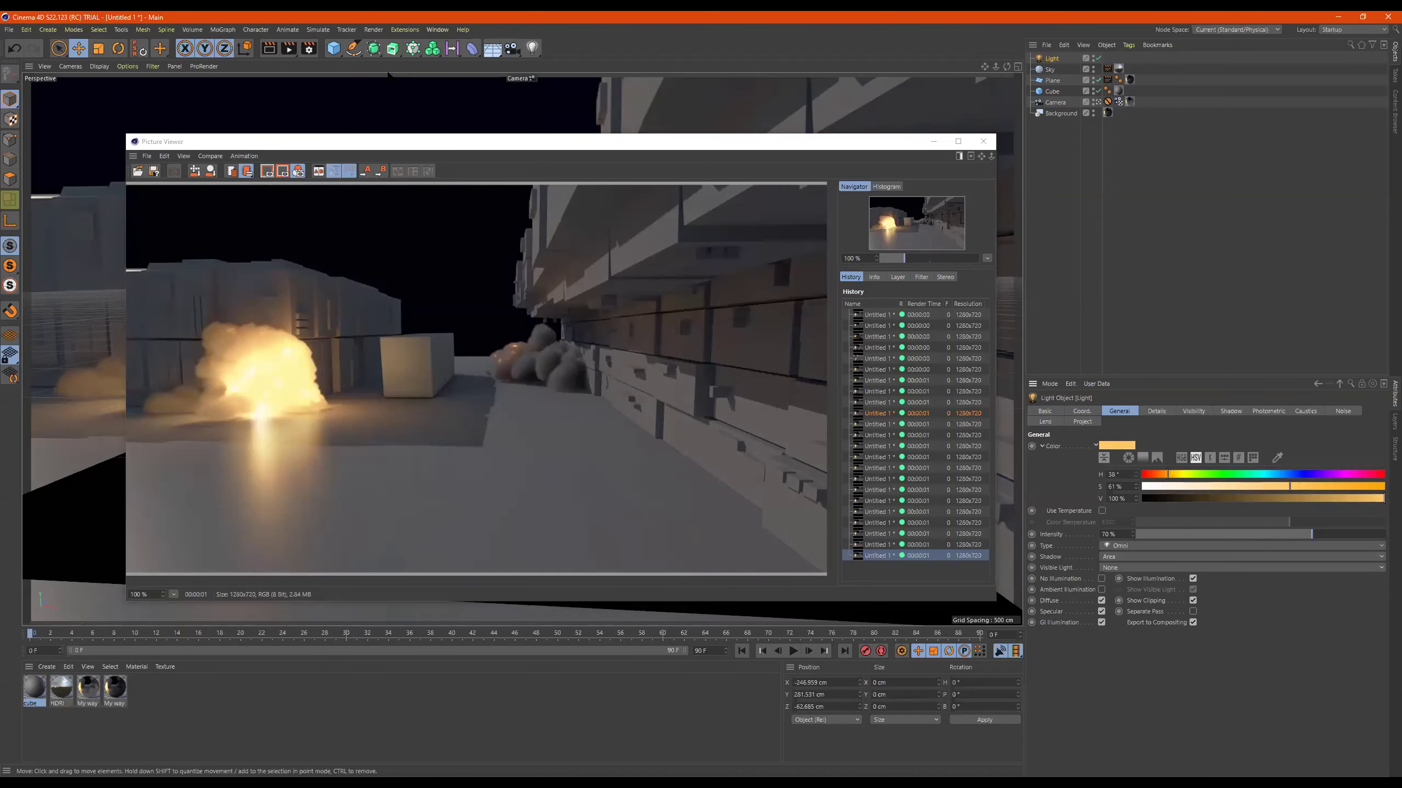
click(288, 48)
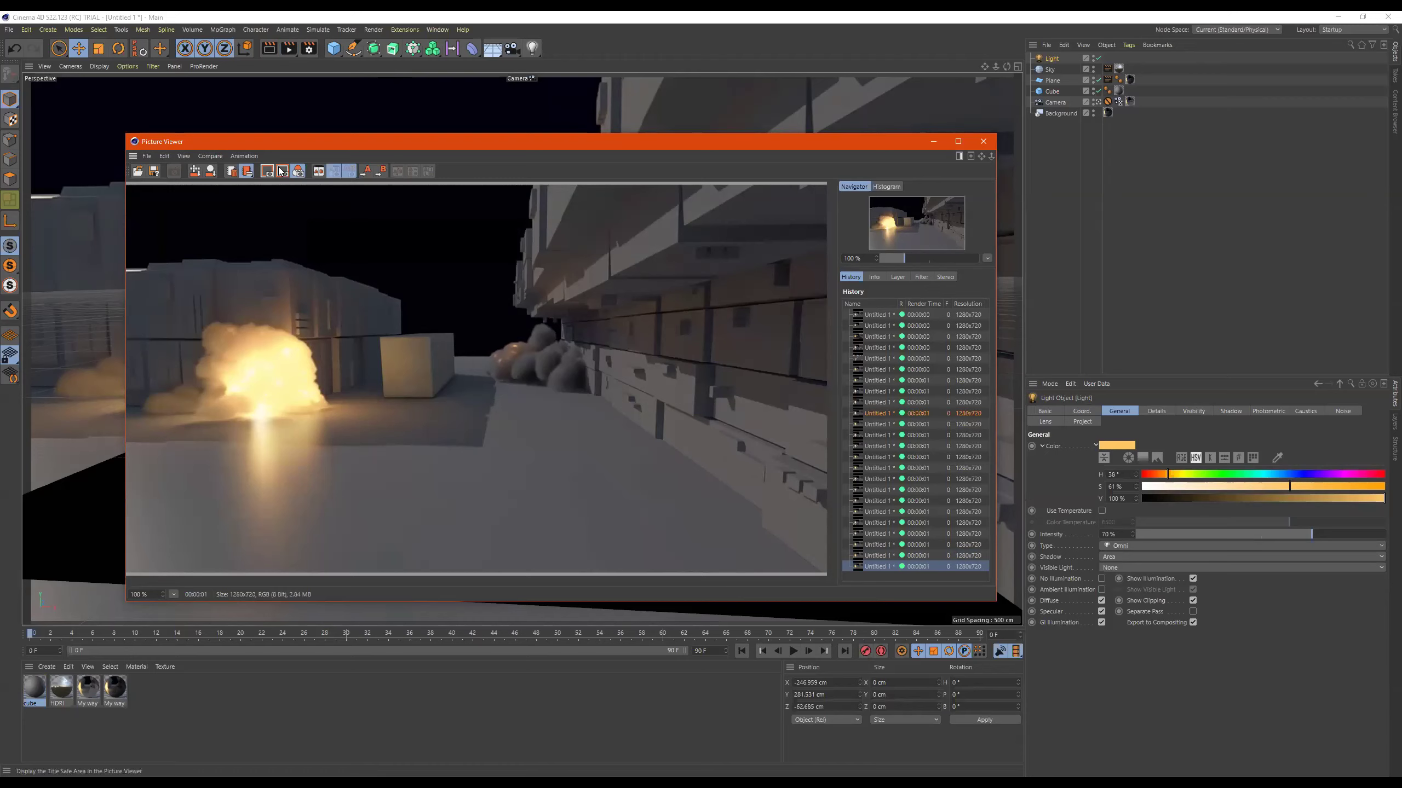
drag(292, 147, 286, 141)
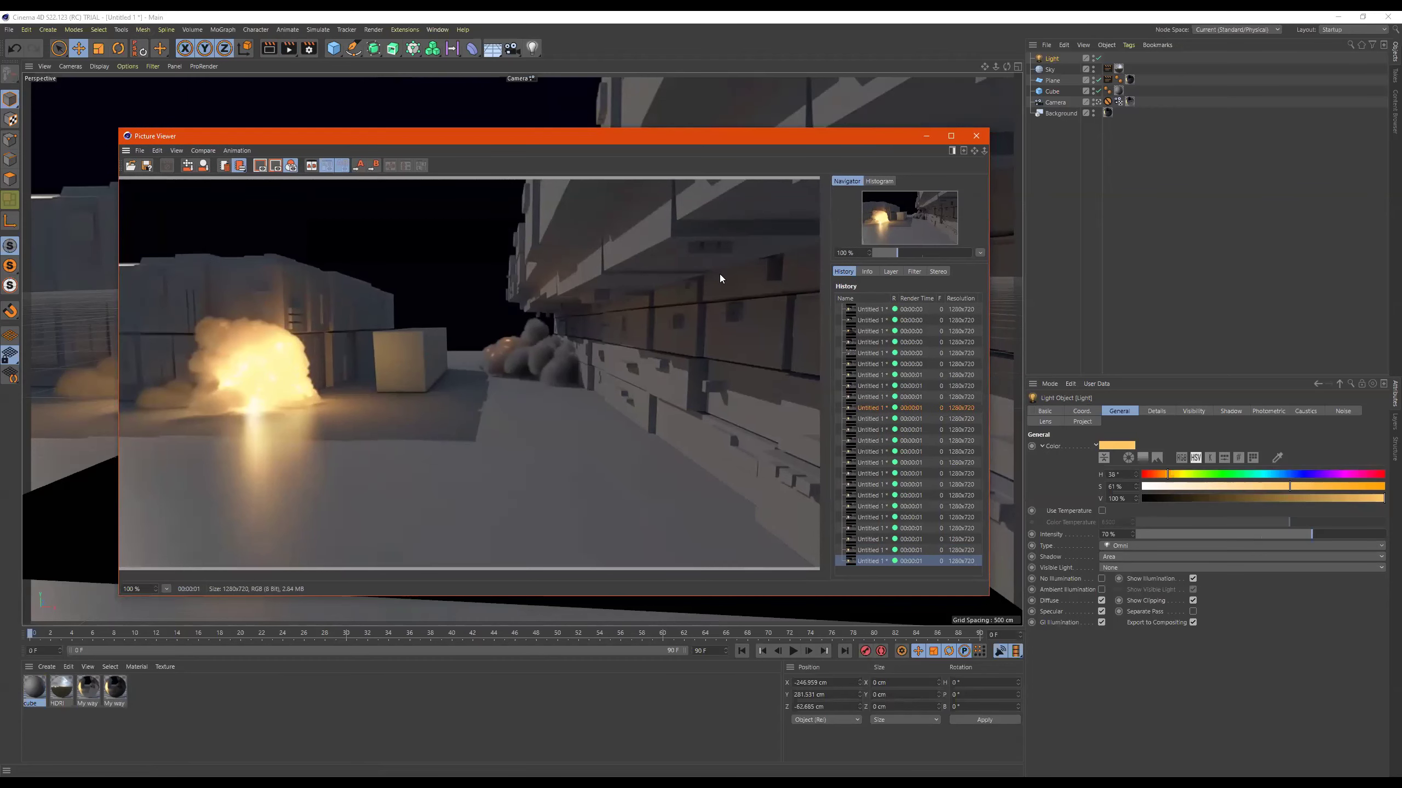
In the cube material's reflectance, lower Layer 1 to 10% and Default Specular to 52%, and render the scene
double_click(34, 690)
click(389, 165)
mouse_move(478, 182)
mouse_down()
mouse_move(450, 183)
mouse_move(463, 181)
mouse_up()
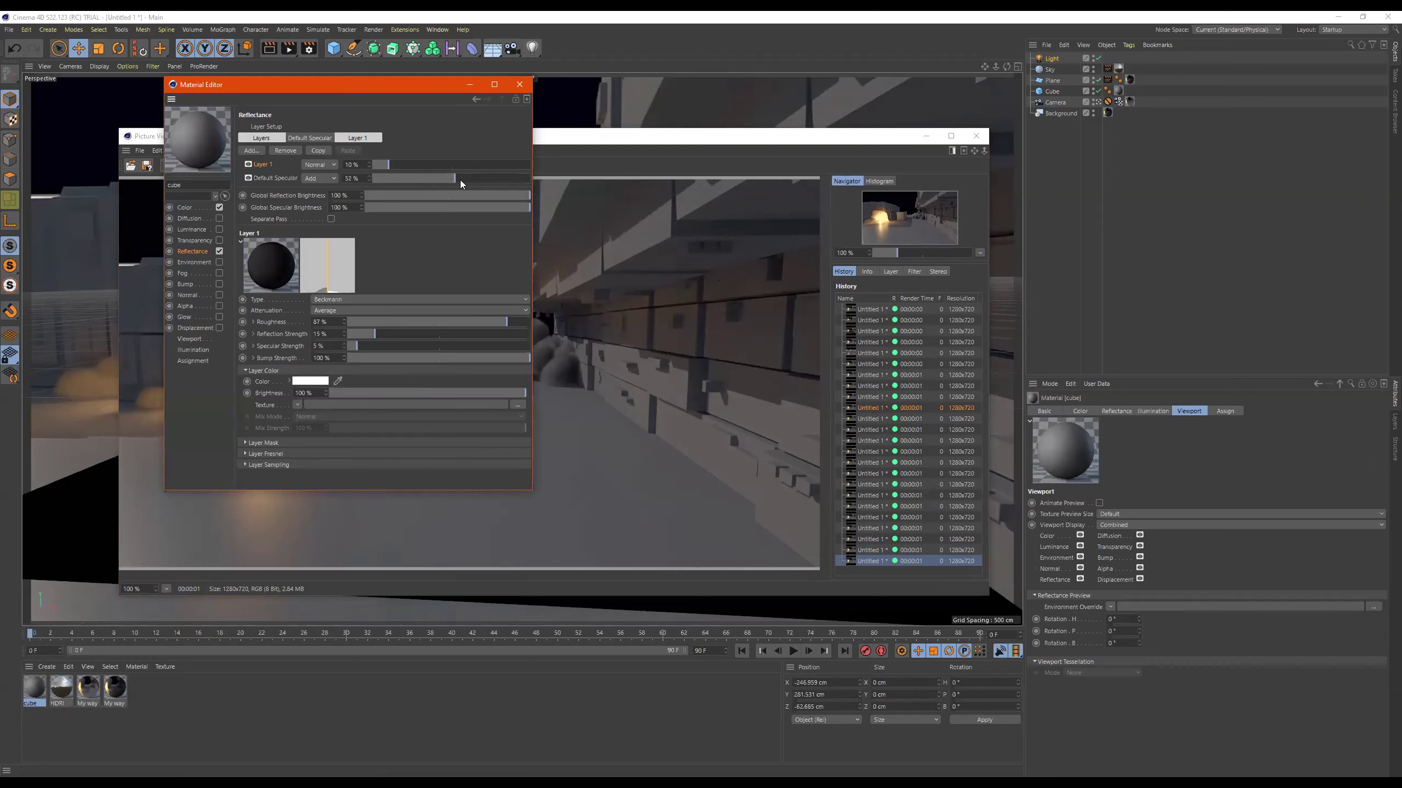
click(519, 84)
click(288, 50)
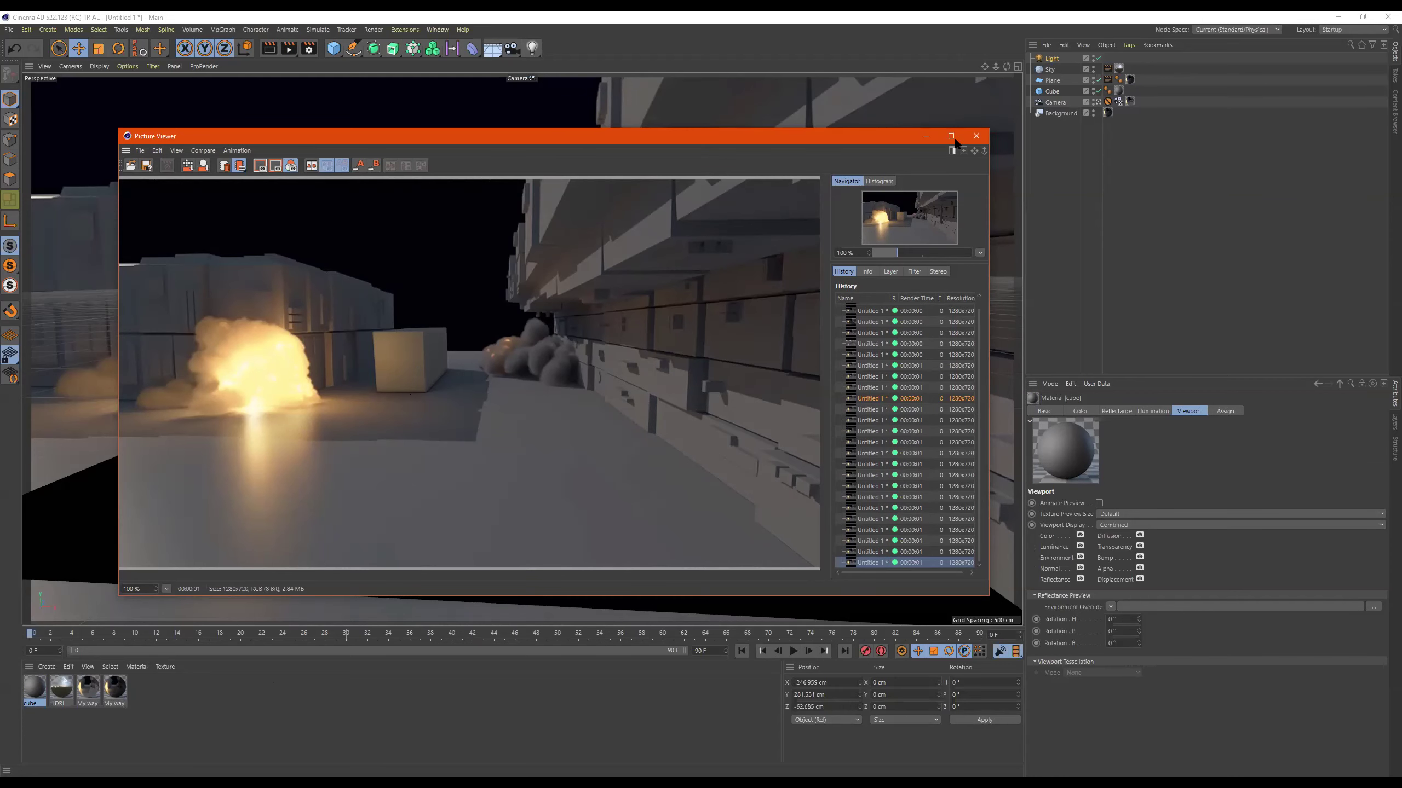
click(977, 136)
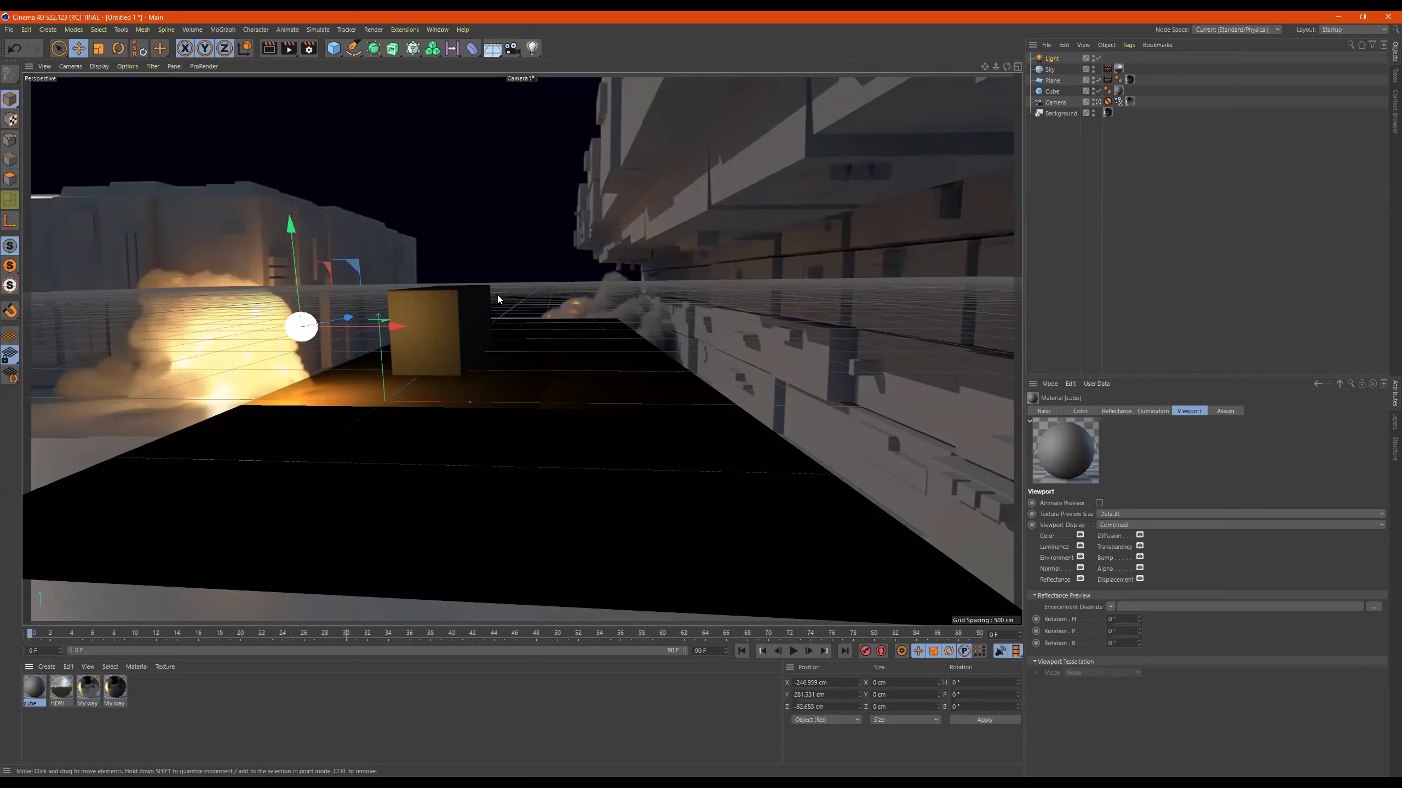
Add a sphere with a radius of about 255 cm and raise it to a height of about 216 cm
click(334, 48)
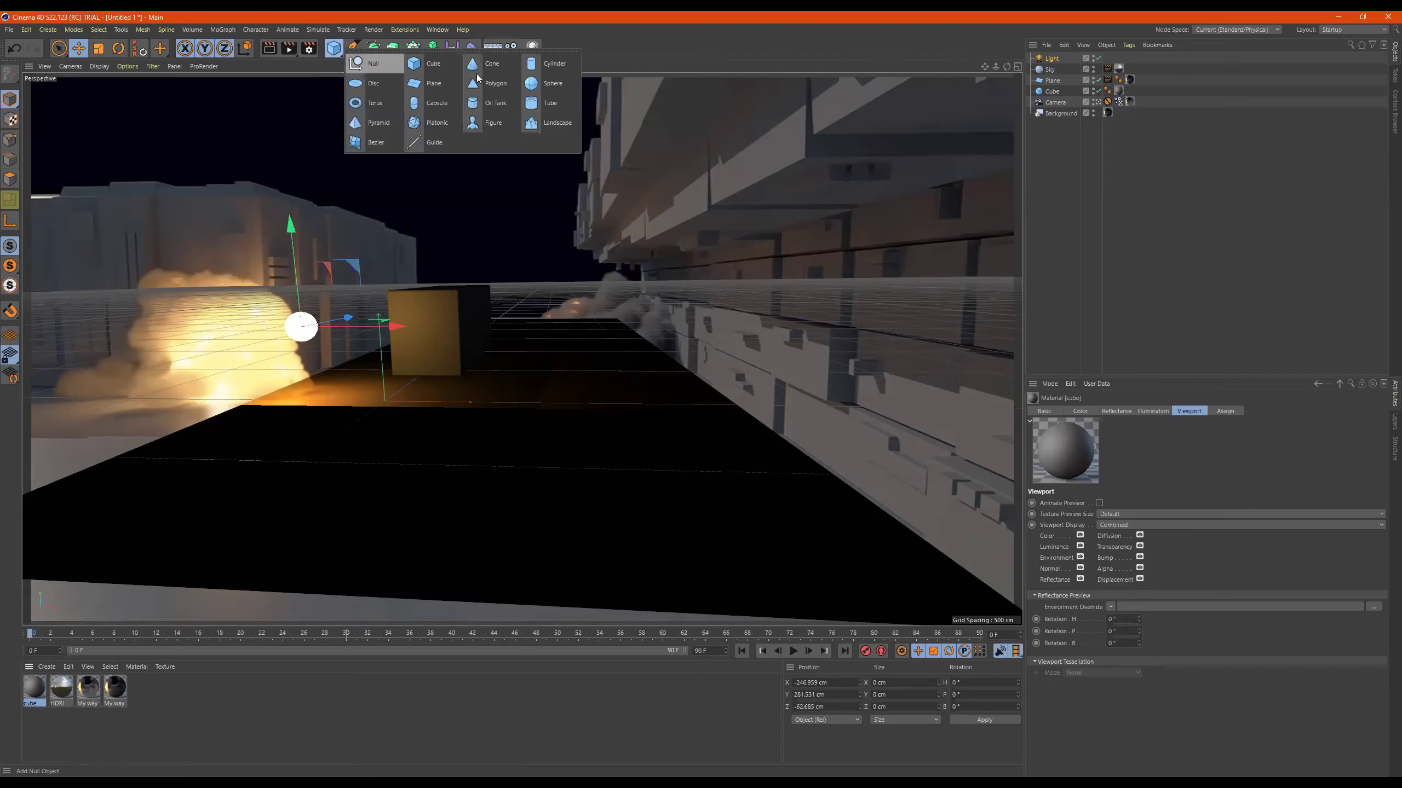
click(547, 84)
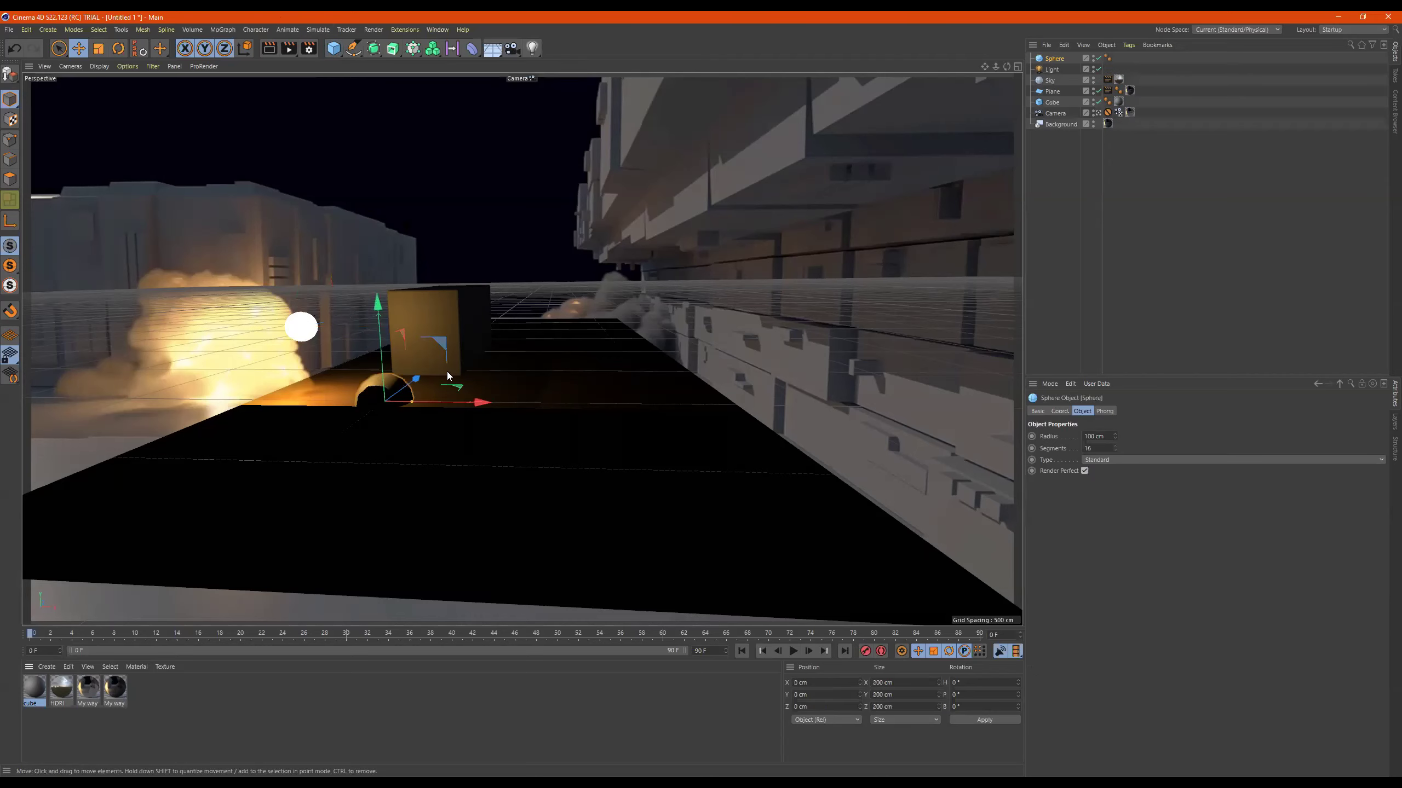
drag(413, 402, 451, 379)
drag(371, 276, 363, 245)
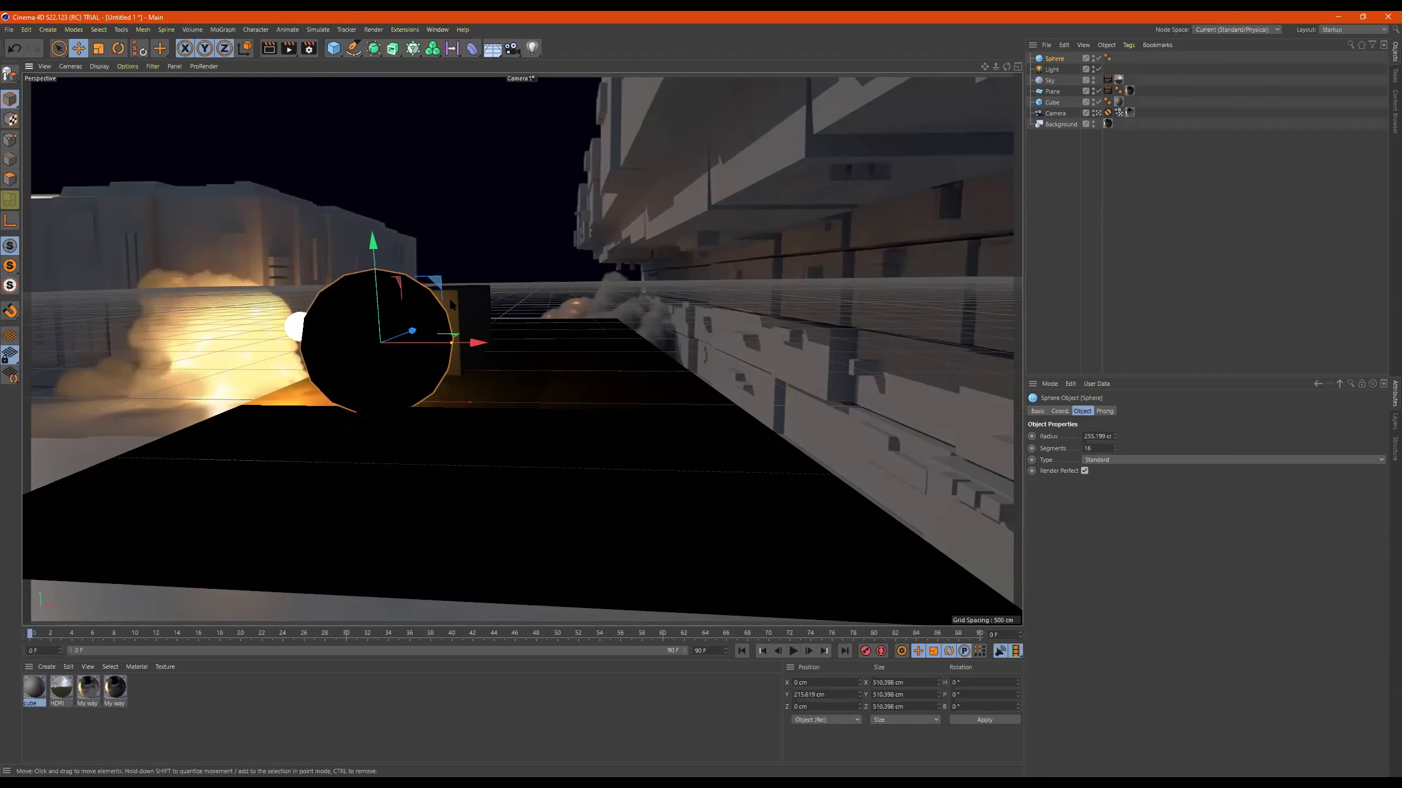
Move the sphere to the right of the cube, about 1262 cm back in Z and 239 cm high, and give it 32 segments
drag(473, 342, 669, 342)
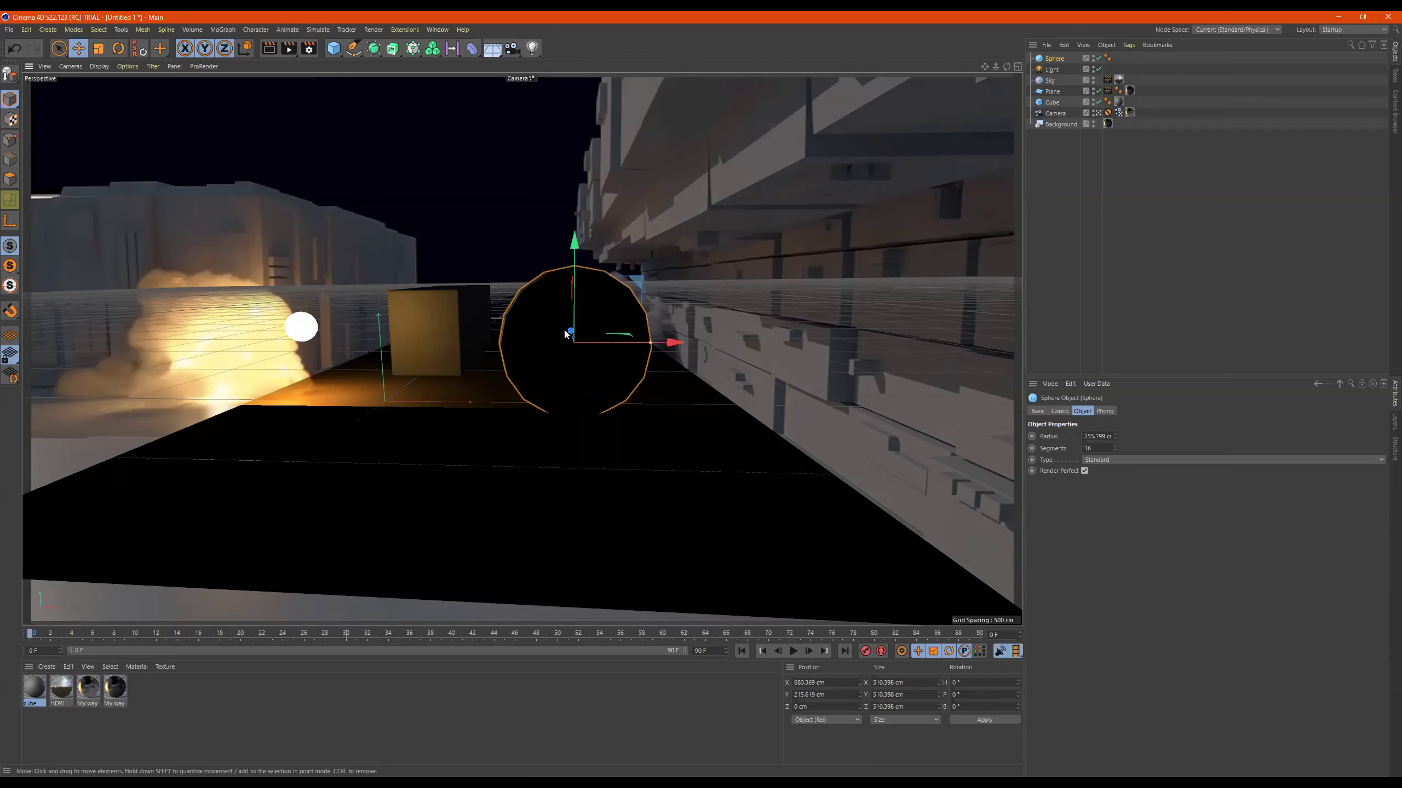
drag(567, 332, 548, 291)
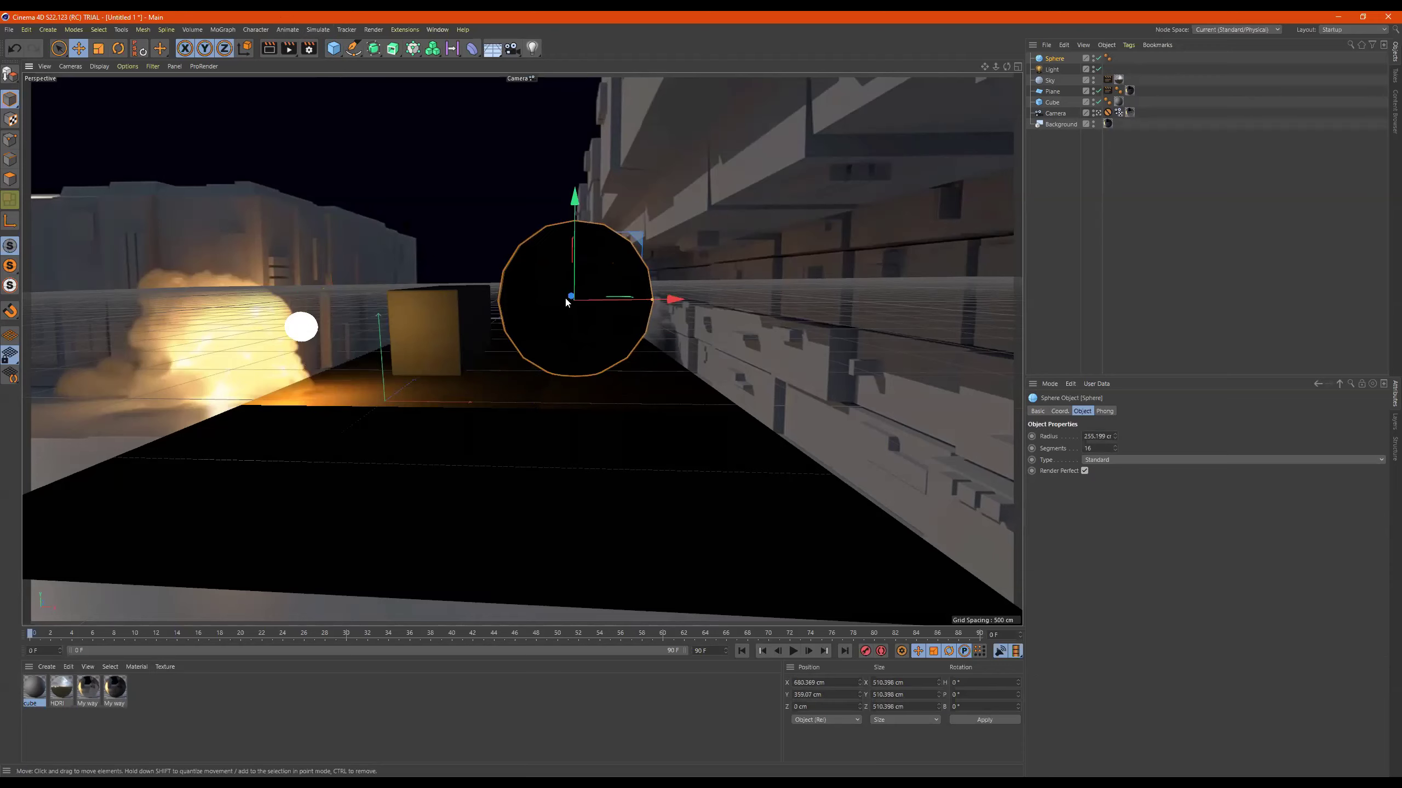
drag(569, 297, 684, 313)
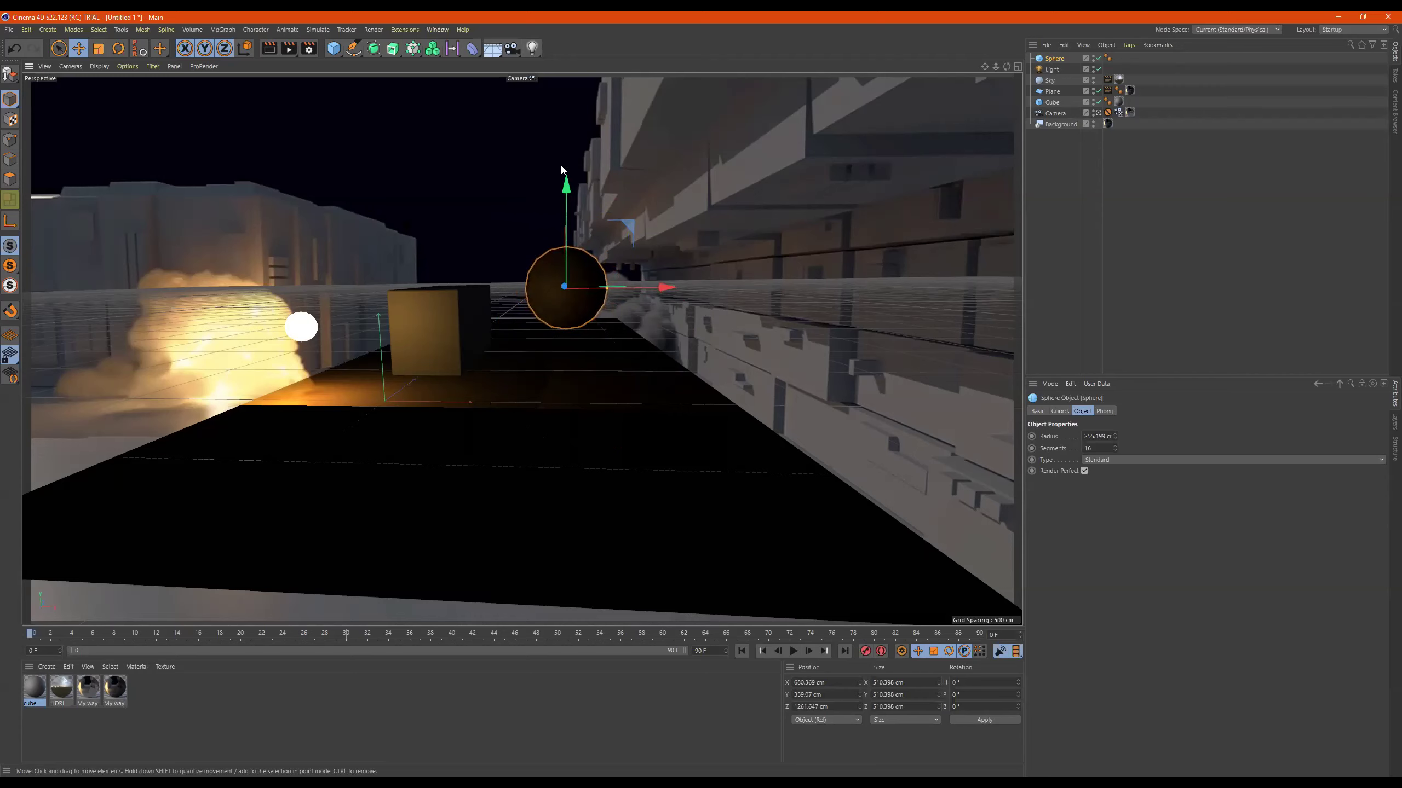
drag(568, 193, 571, 207)
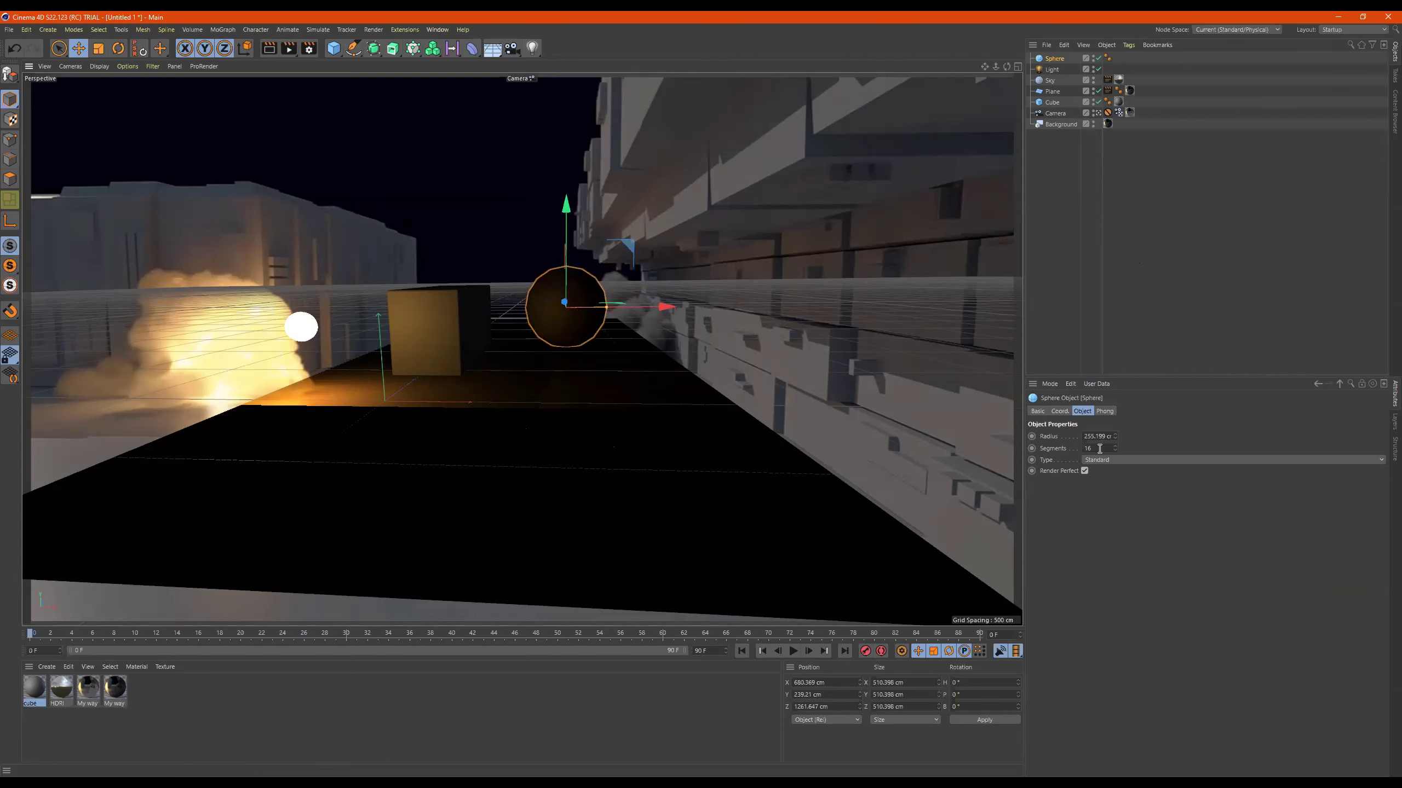
text(32)
key(Return)
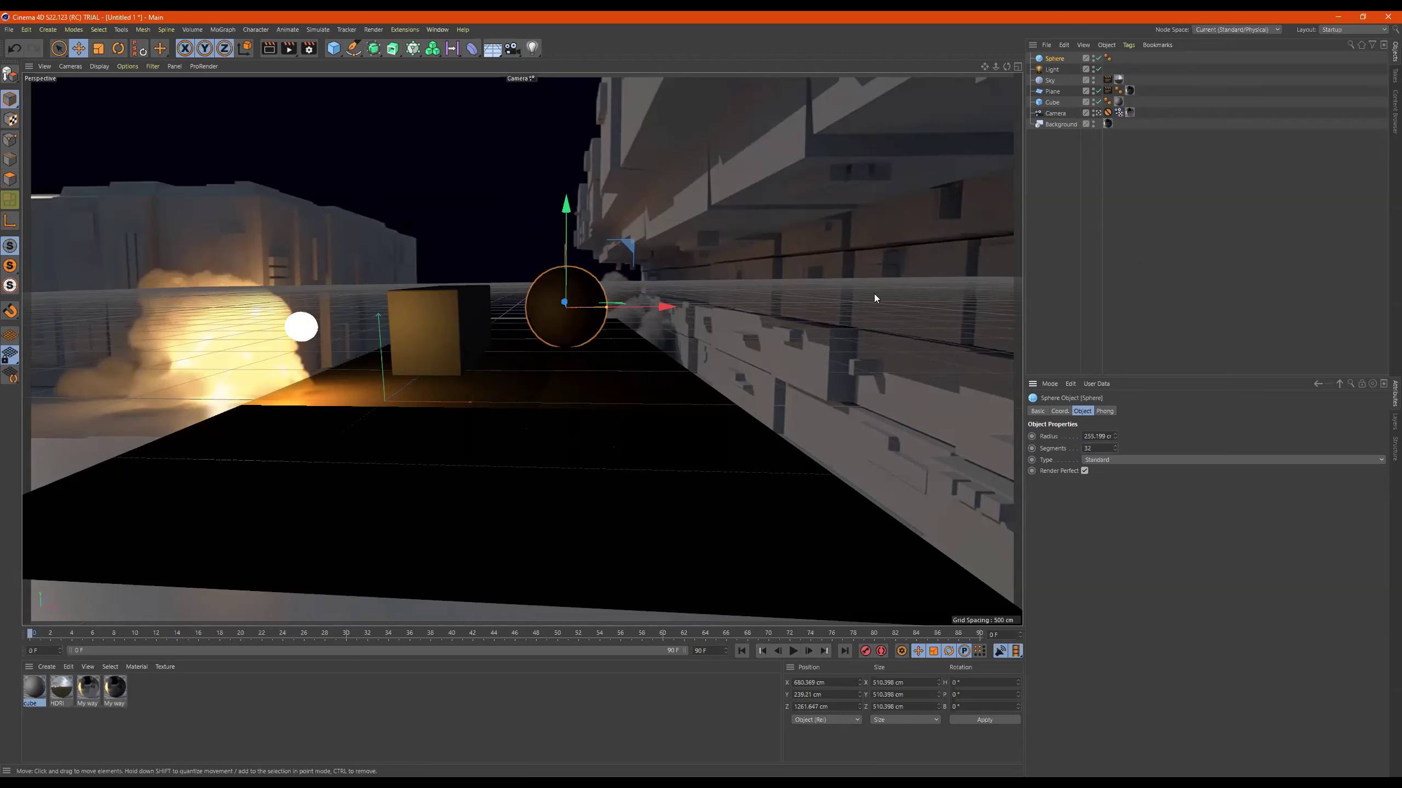
Add a torus with a 100 cm pipe radius, raised about 86 cm and moved forward to about -106 cm in Z
drag(334, 48, 365, 103)
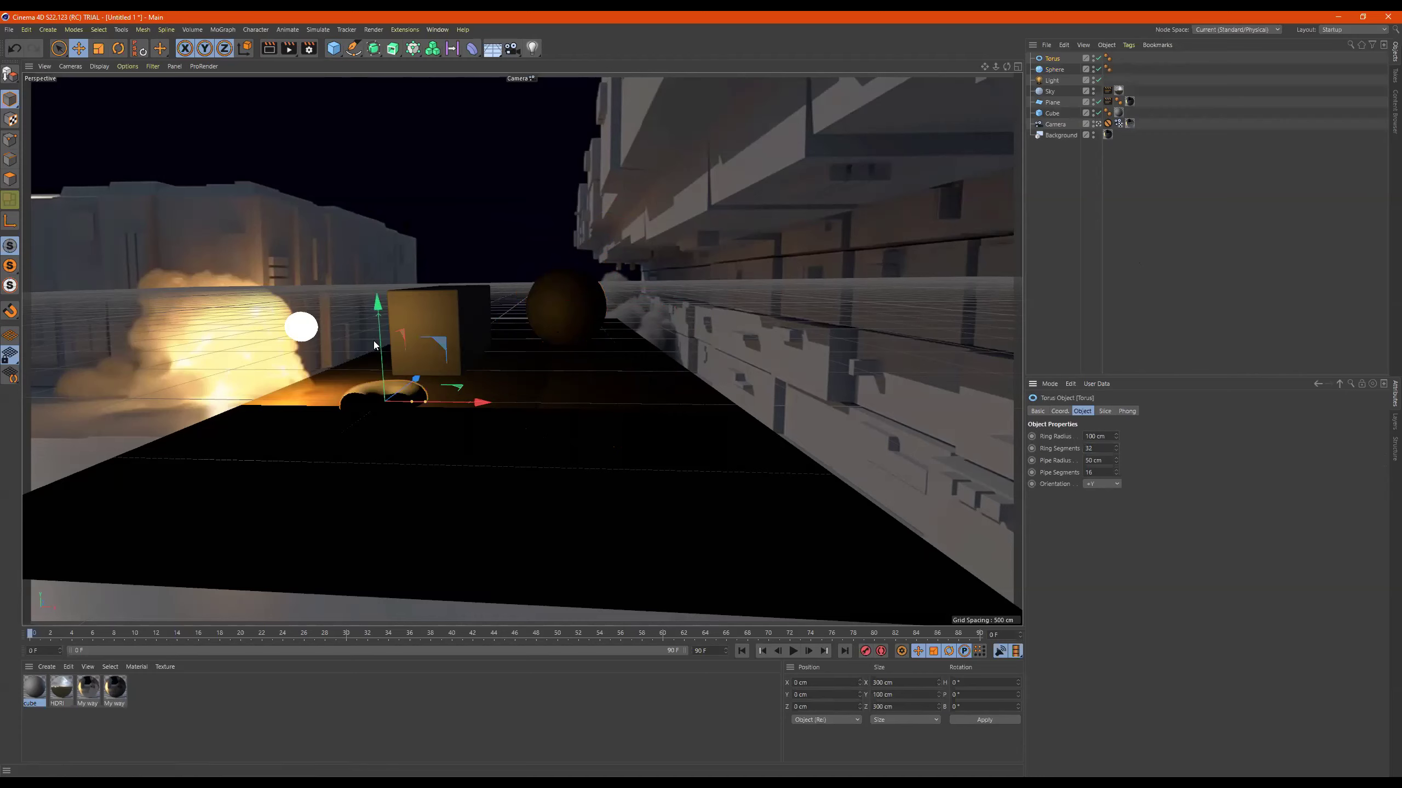
drag(427, 401, 471, 407)
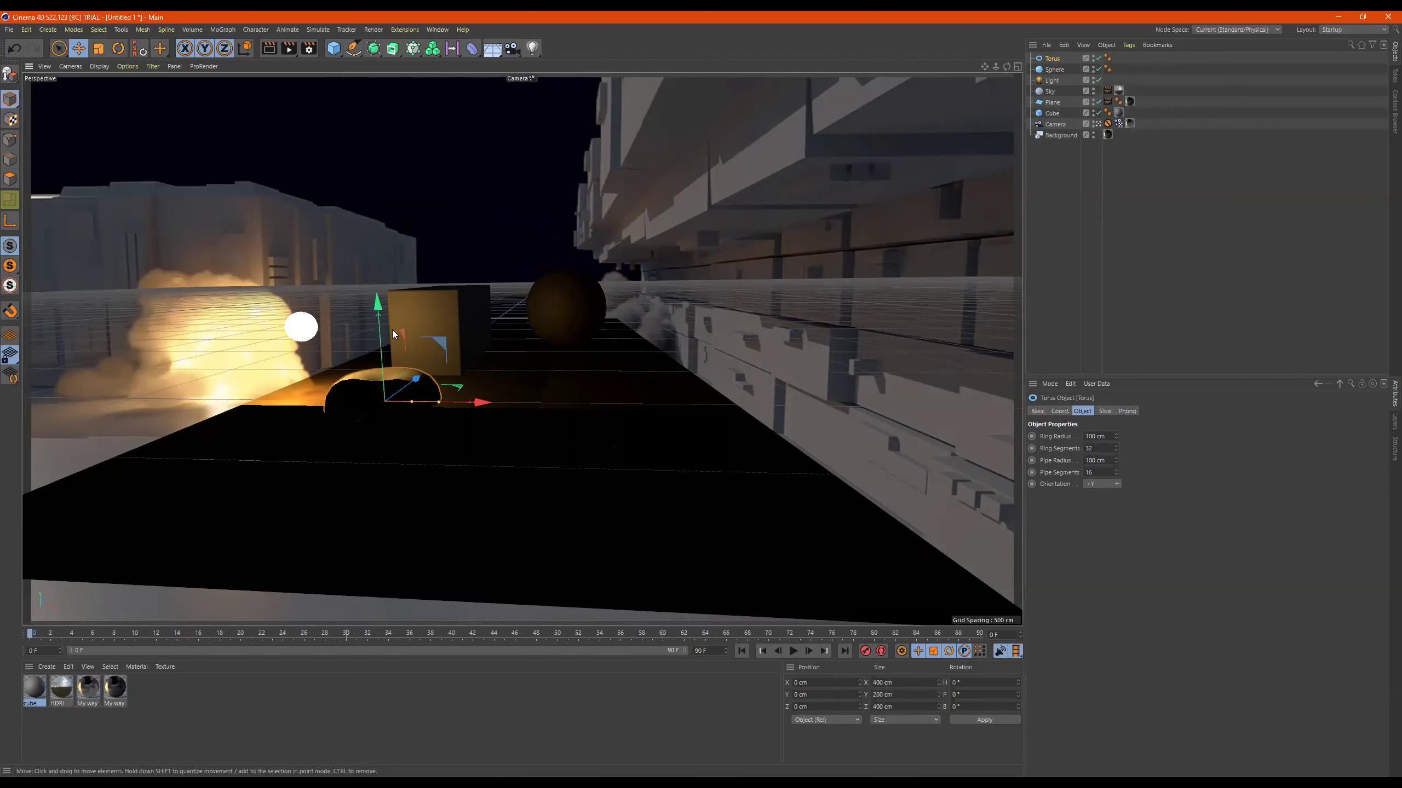
drag(378, 304, 370, 281)
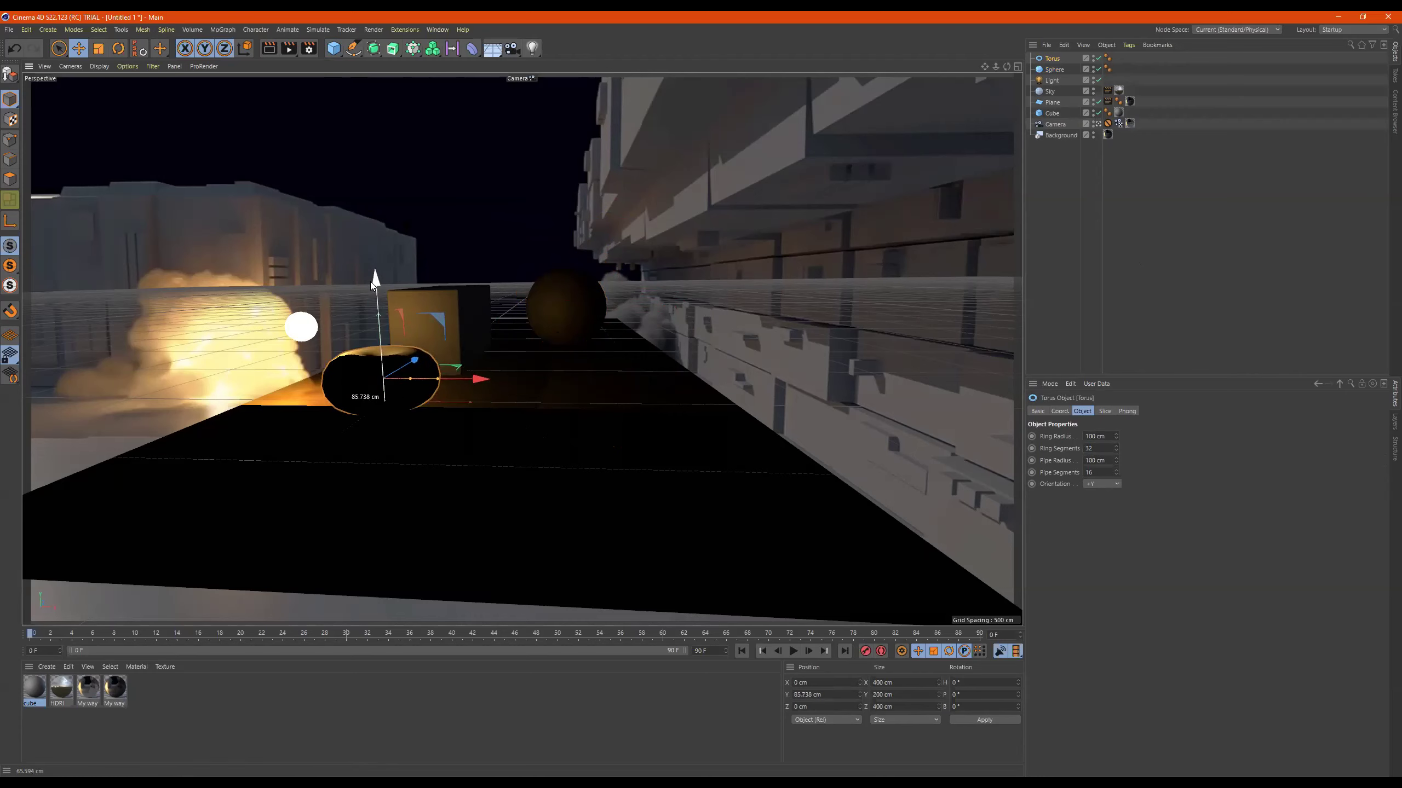
mouse_move(414, 359)
mouse_down()
mouse_move(389, 386)
mouse_move(436, 360)
mouse_move(404, 367)
mouse_up()
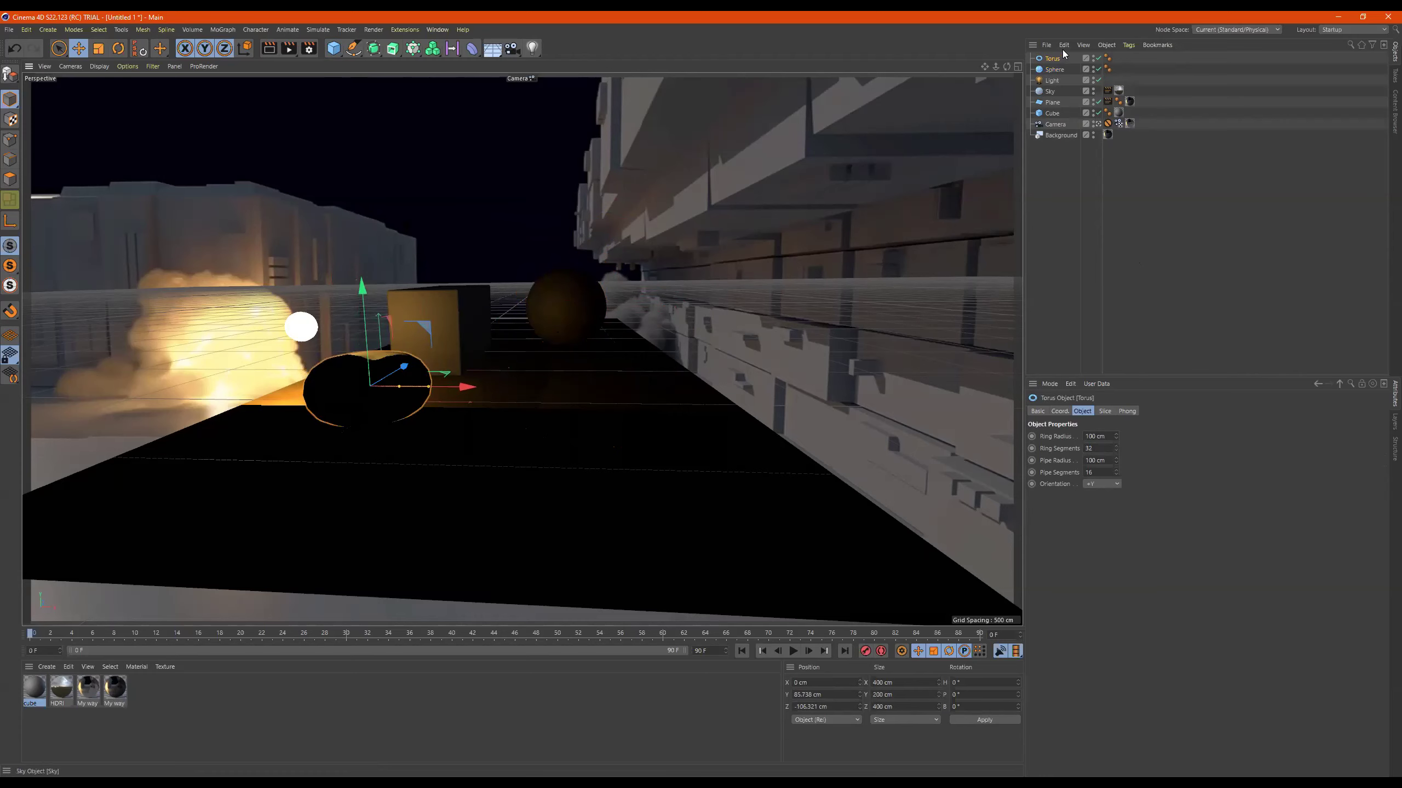
Move the light left and toward the camera to about X -613 cm, Z -330 cm, and render the scene
click(1052, 81)
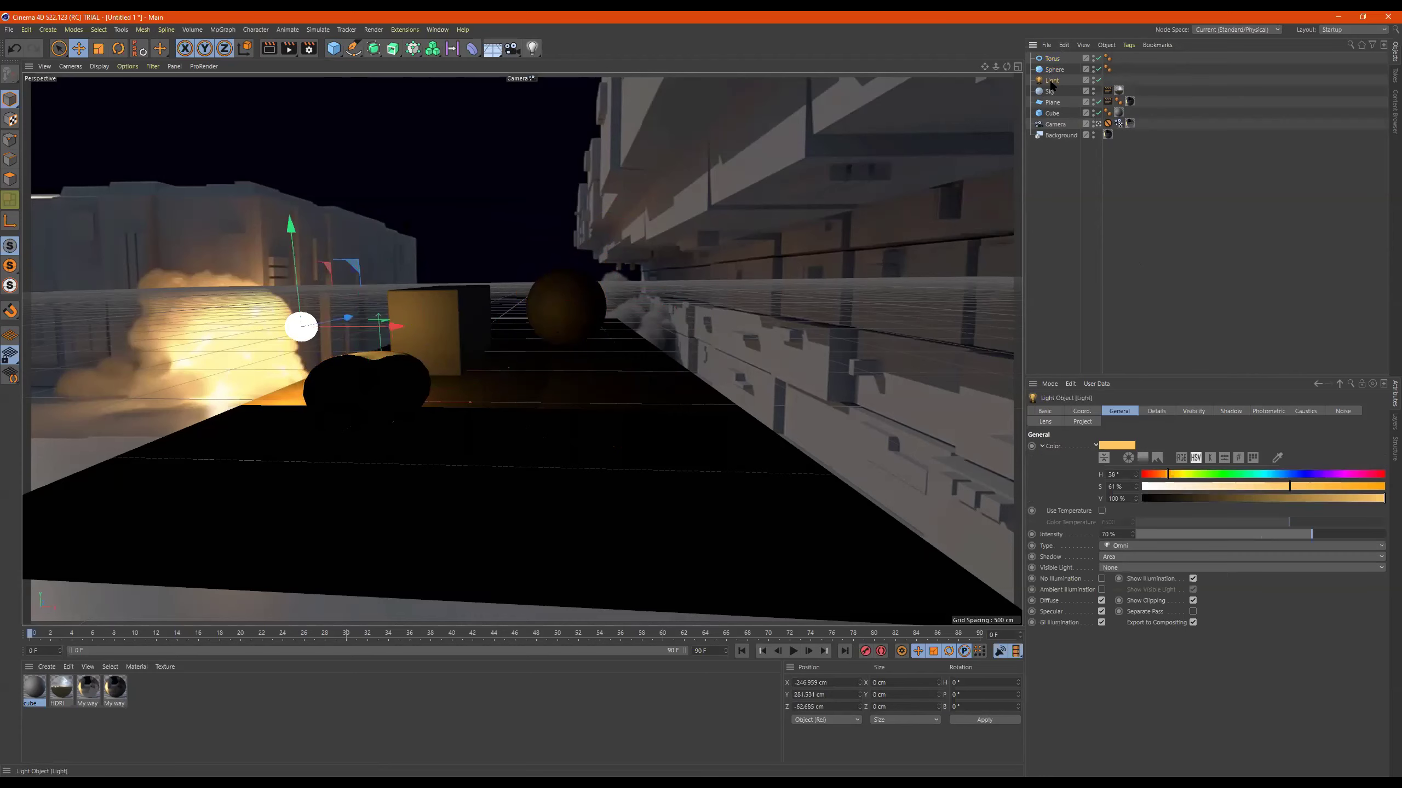
key(t)
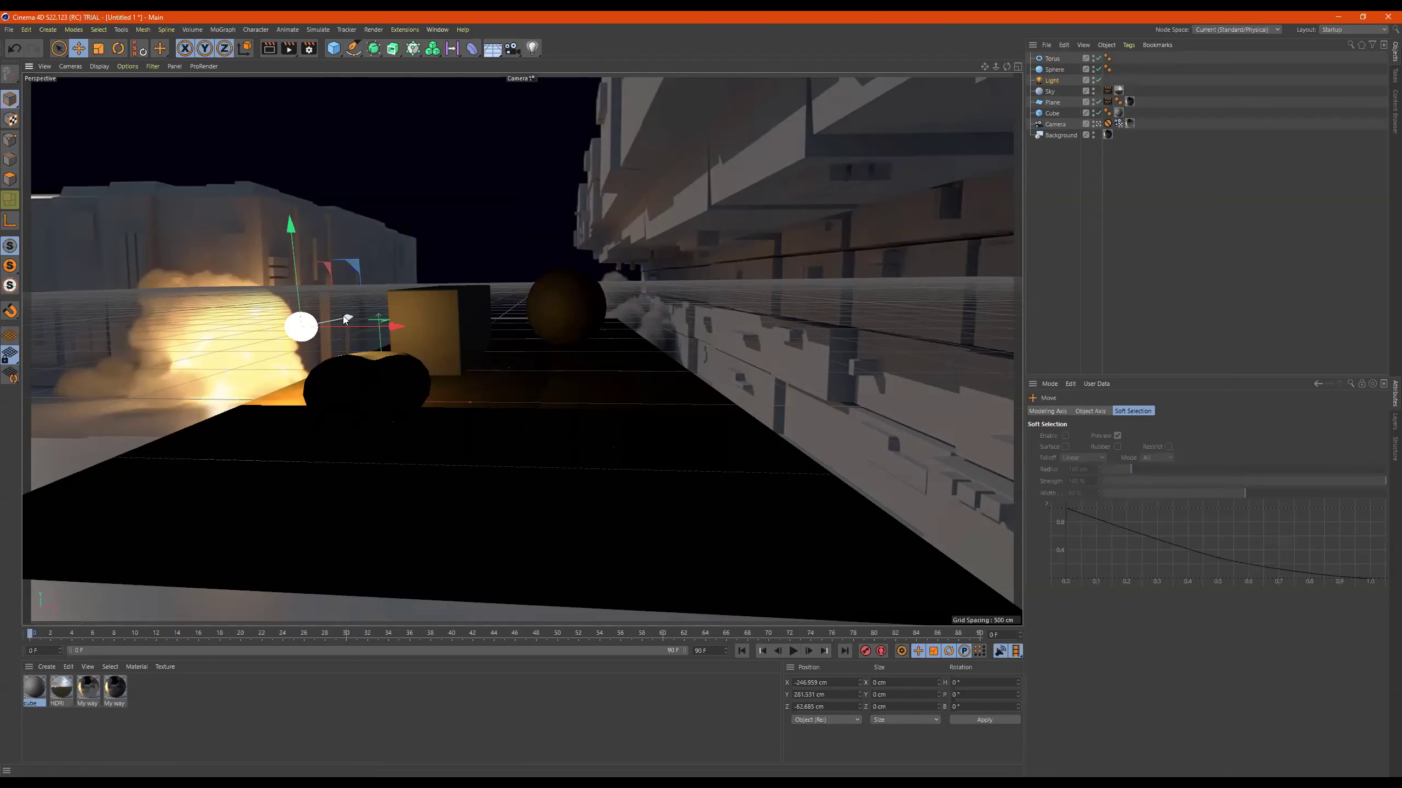
drag(343, 328, 200, 326)
key(ctrl+z)
key(e)
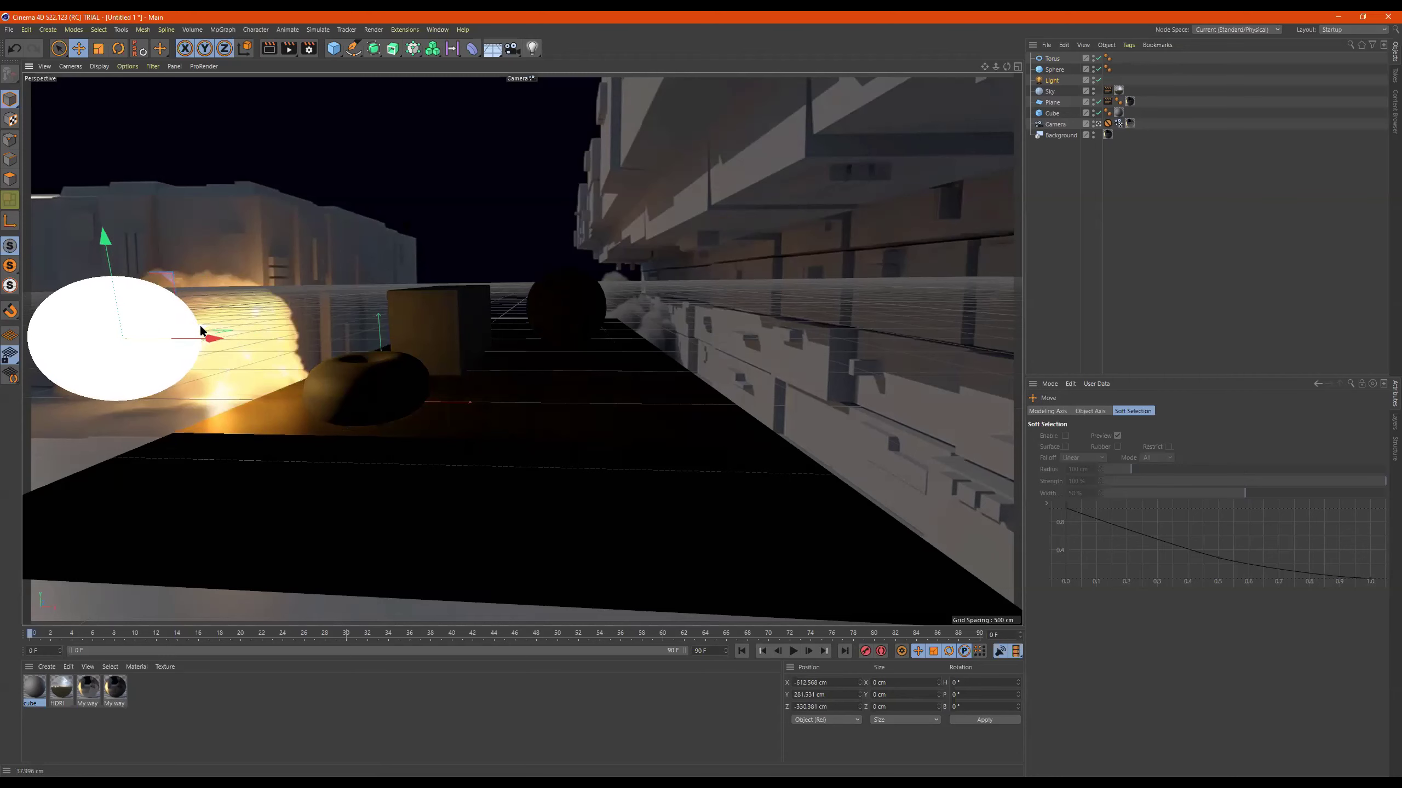
click(284, 50)
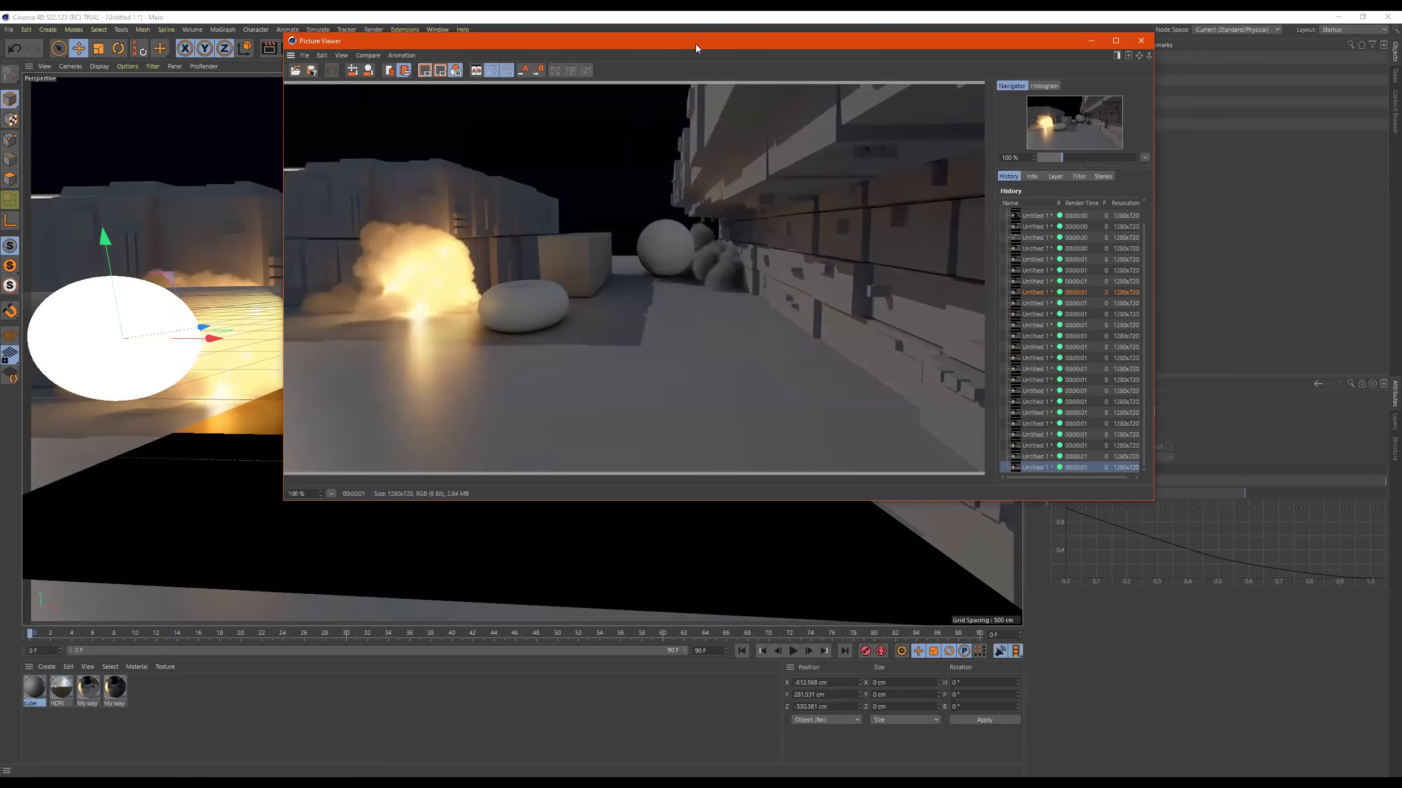
Apply the cube material to the torus and the sphere and render the scene
drag(696, 48, 965, 318)
click(352, 403)
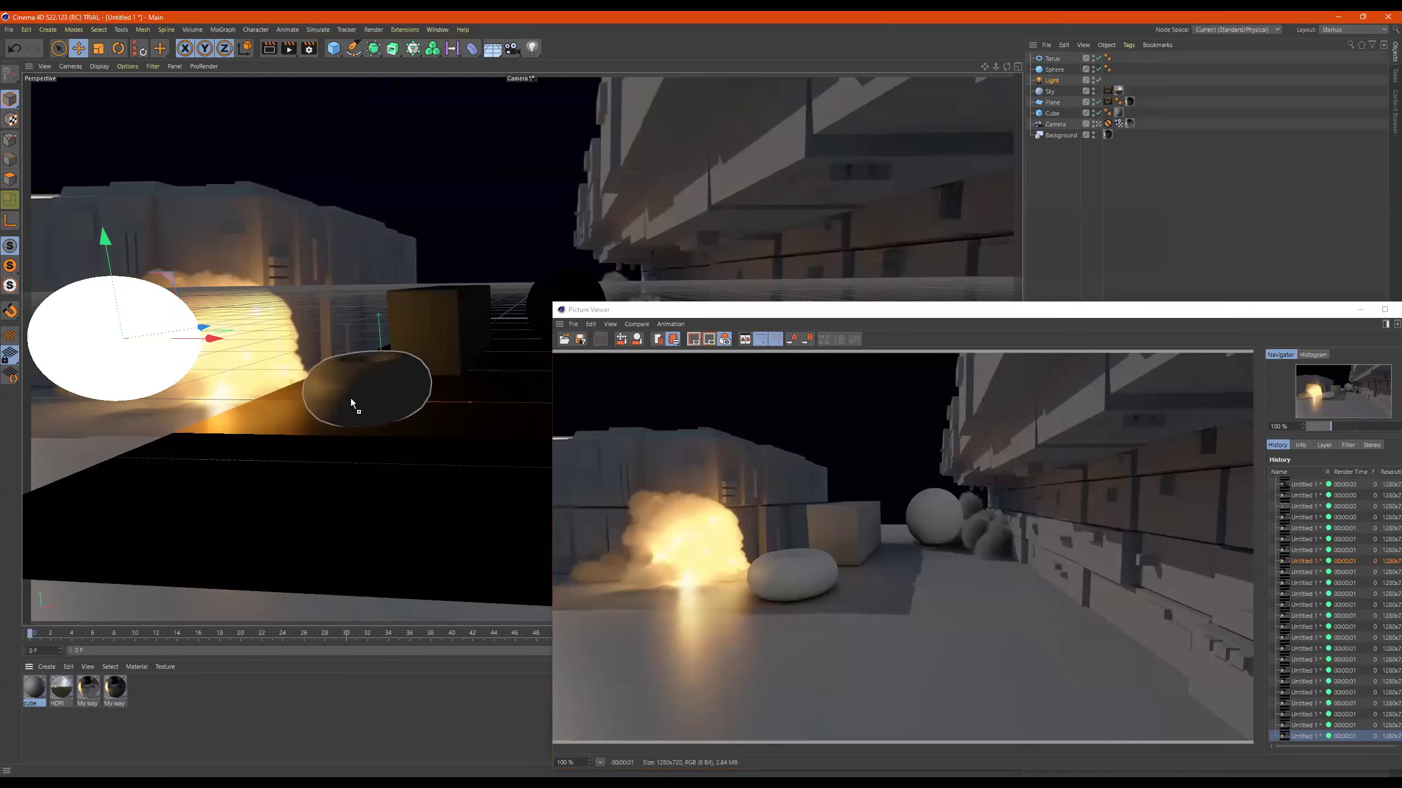
drag(351, 403, 352, 403)
drag(558, 291, 557, 290)
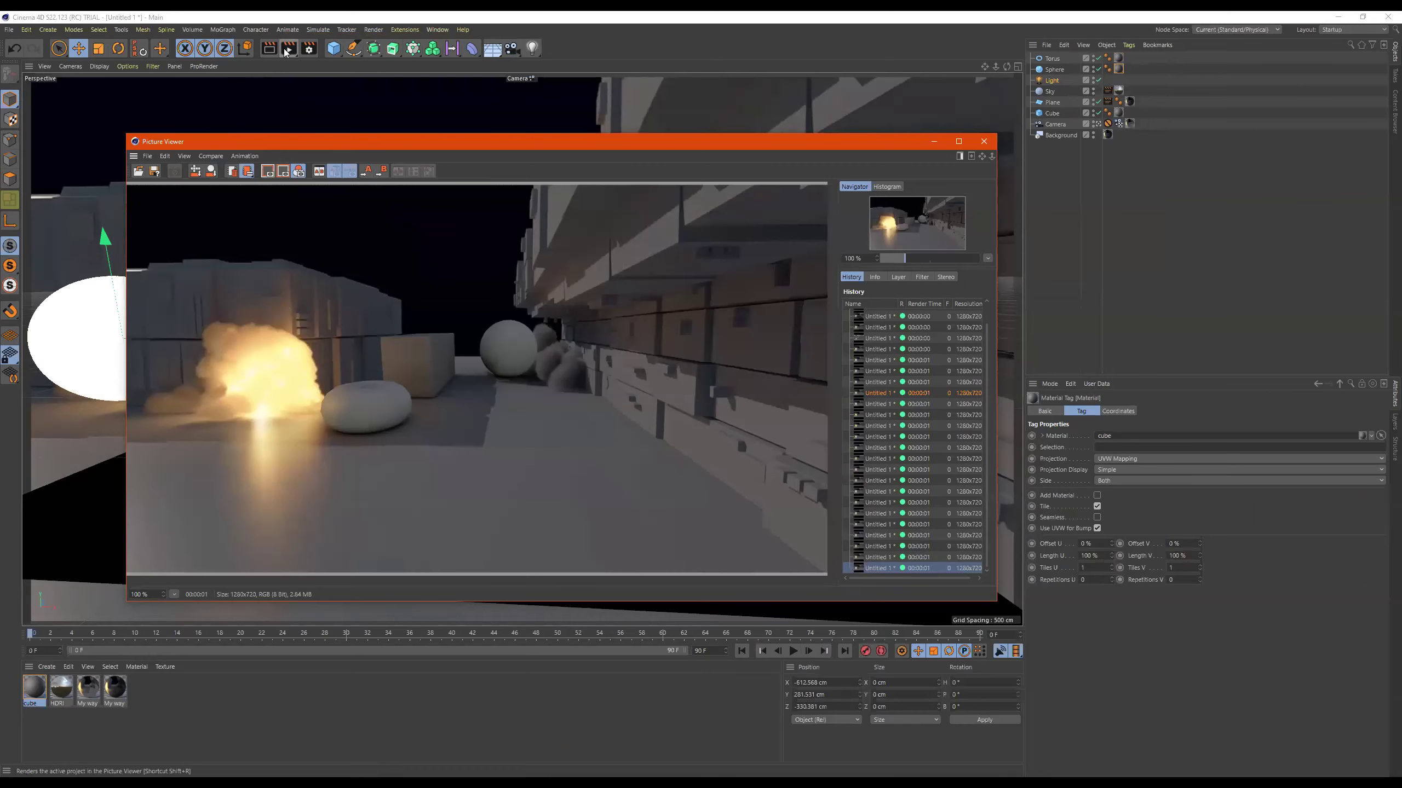
click(287, 52)
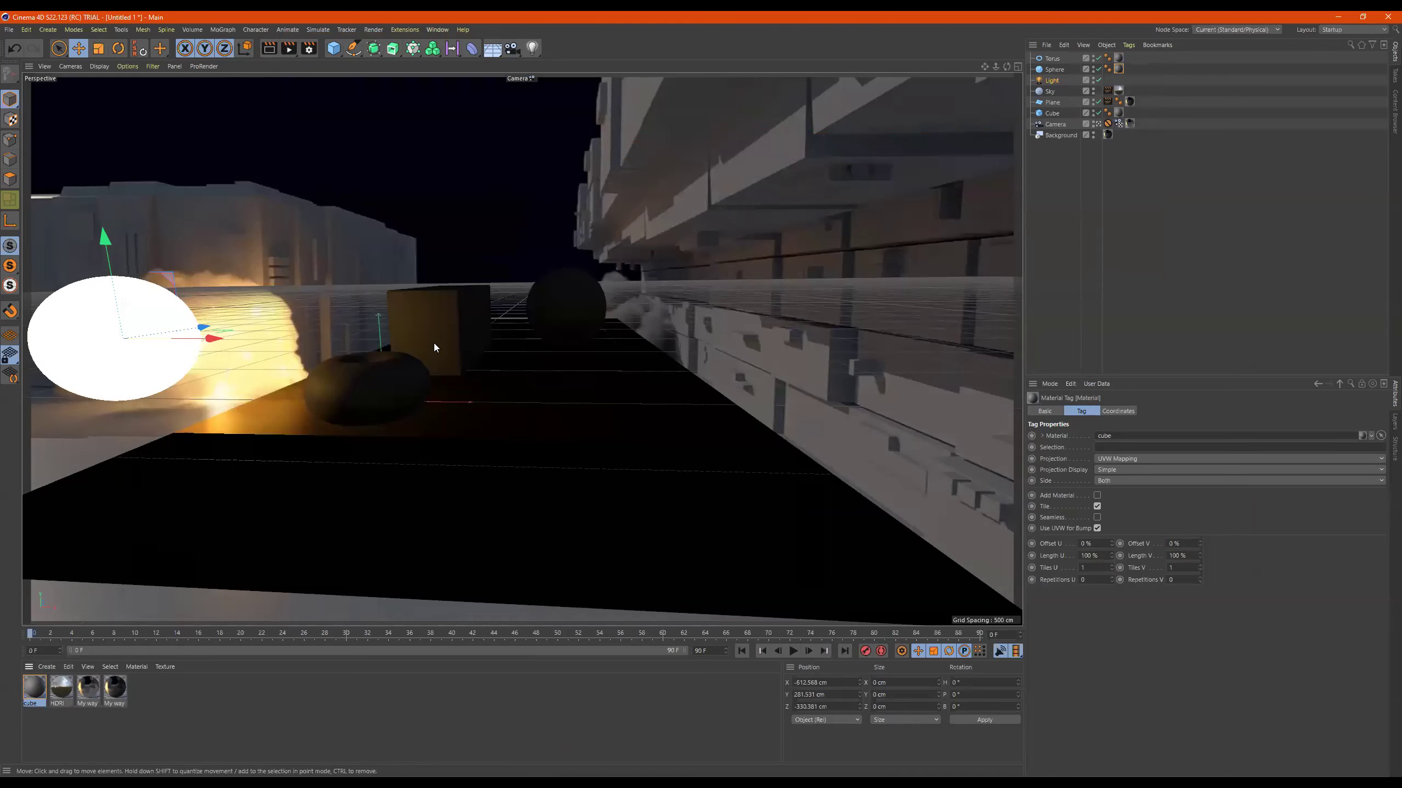
Duplicate the cube, enlarge the copy to about 1593 × 1254 × 2102 cm and place it over the building behind the explosion
click(436, 321)
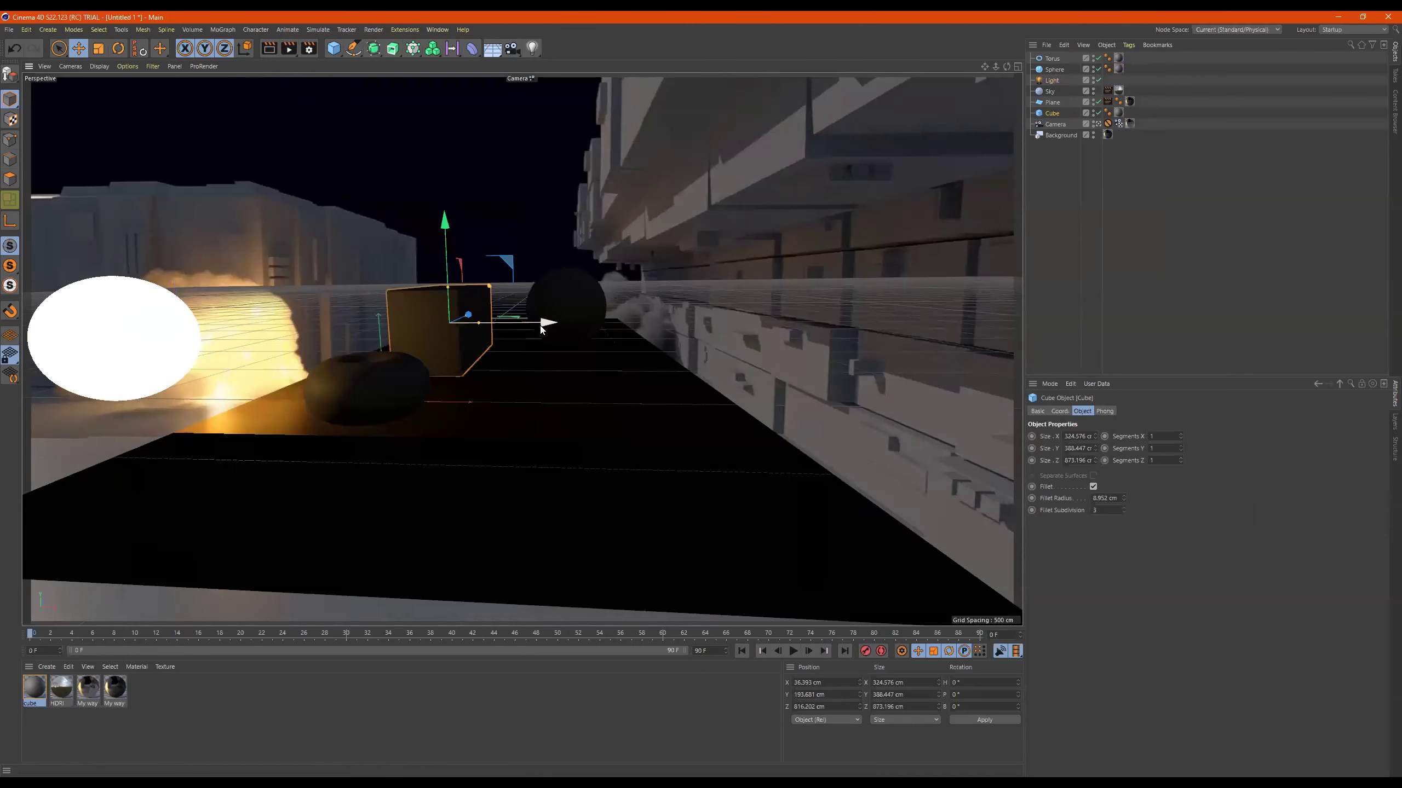
ctrl+drag(536, 321, 293, 235)
drag(323, 309, 380, 299)
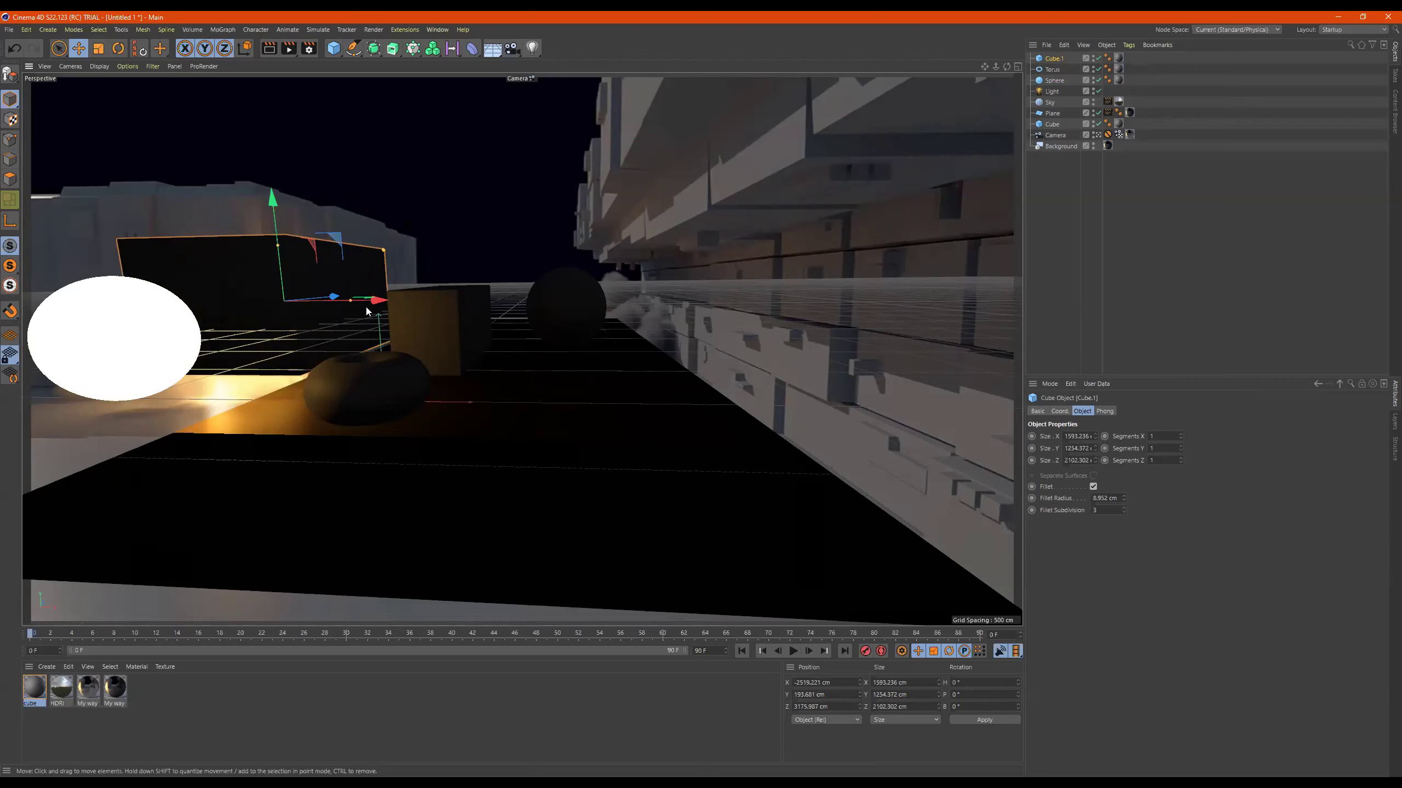
Fit the large cube to the background building at about 1944 × 1927 × 2630 cm, X -2875 cm, Z 3766 cm, and render the scene
drag(366, 307, 334, 302)
drag(249, 248, 244, 213)
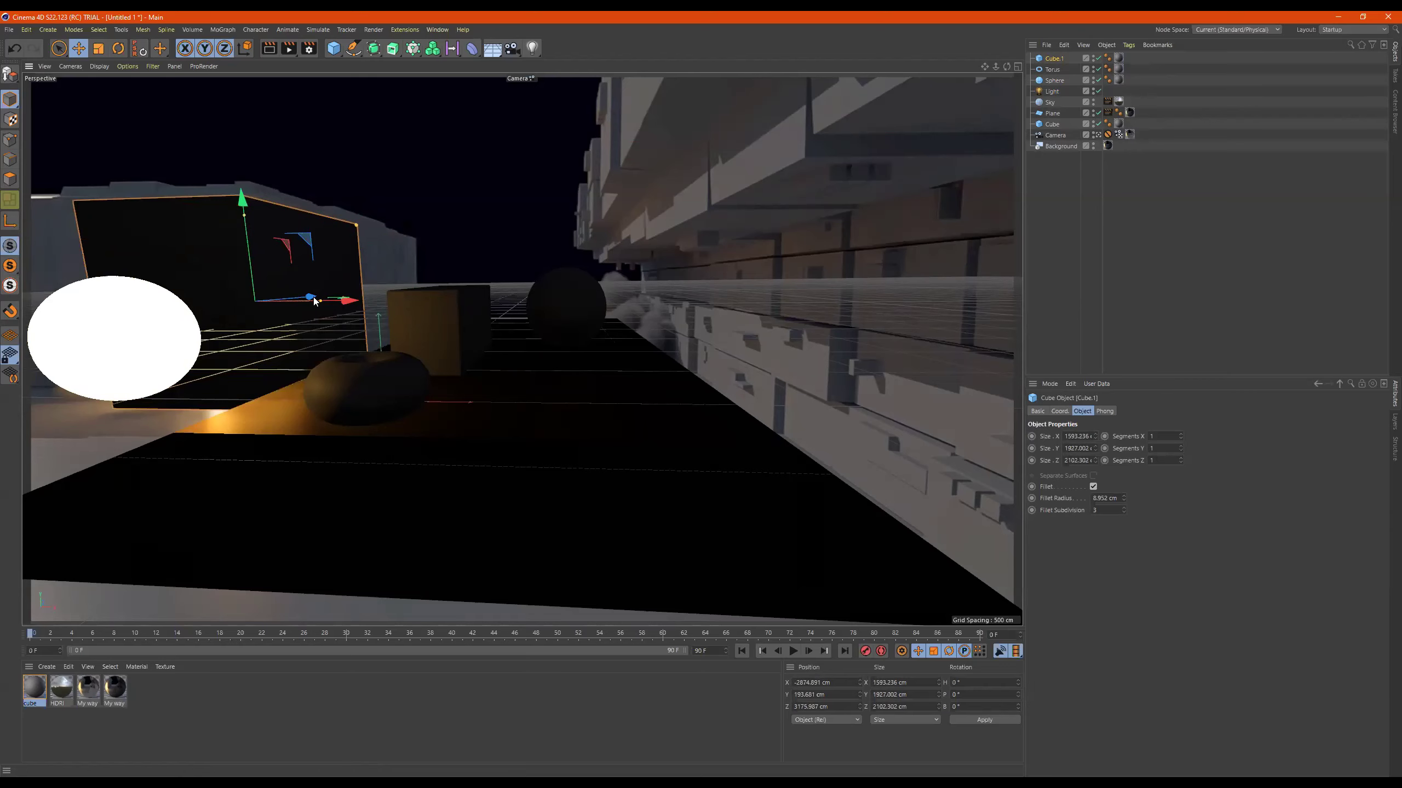
mouse_move(321, 302)
mouse_down()
mouse_move(343, 300)
mouse_move(318, 295)
mouse_up()
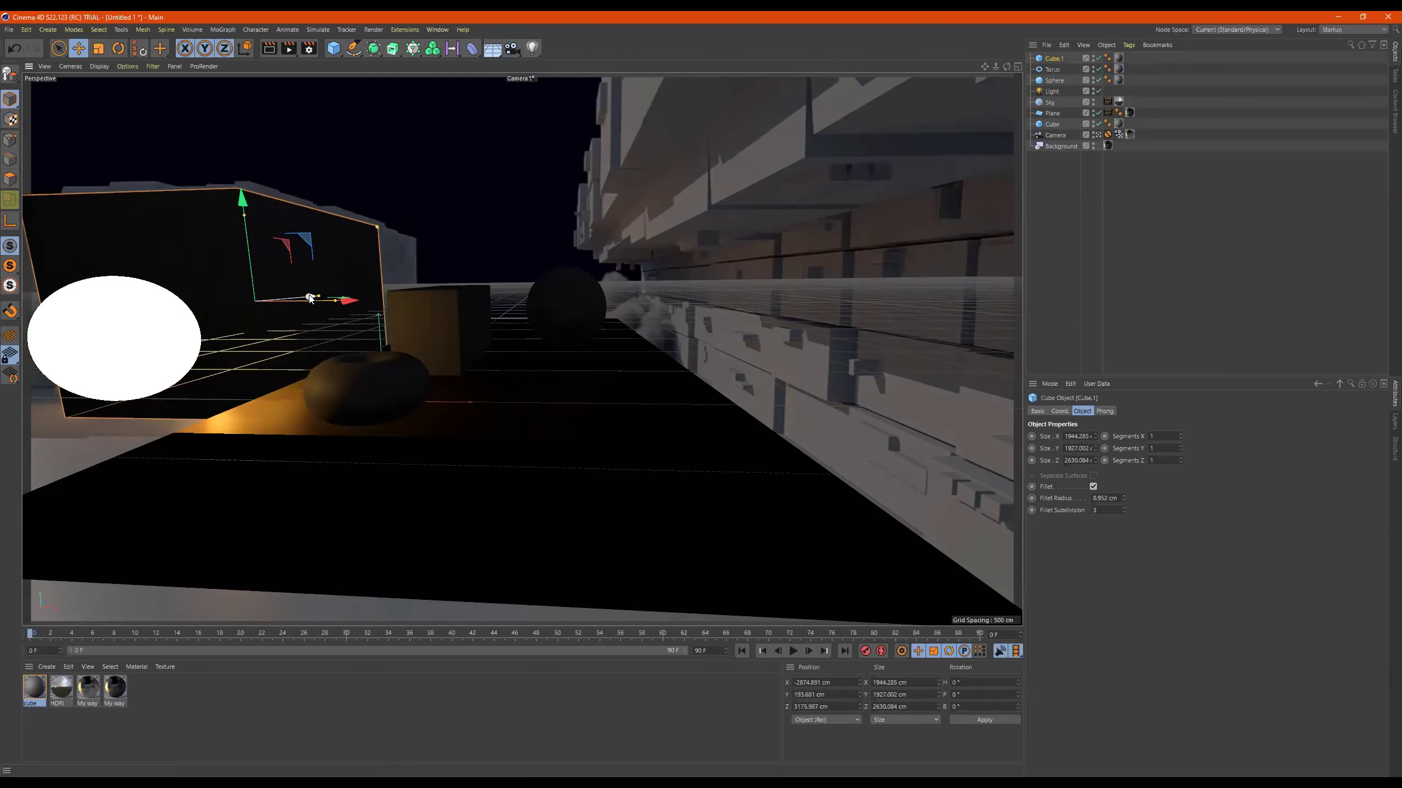
drag(309, 299, 336, 293)
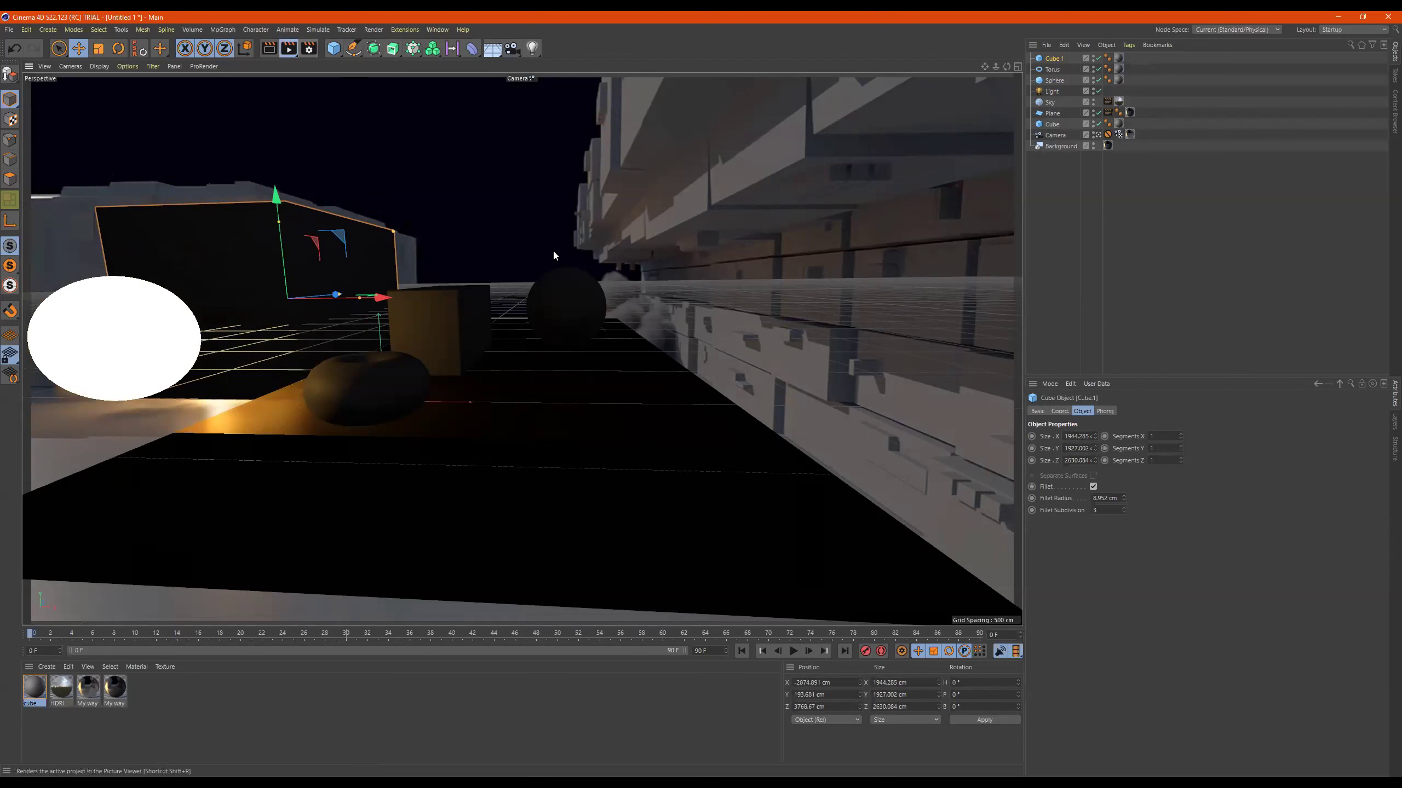
key(shift+r)
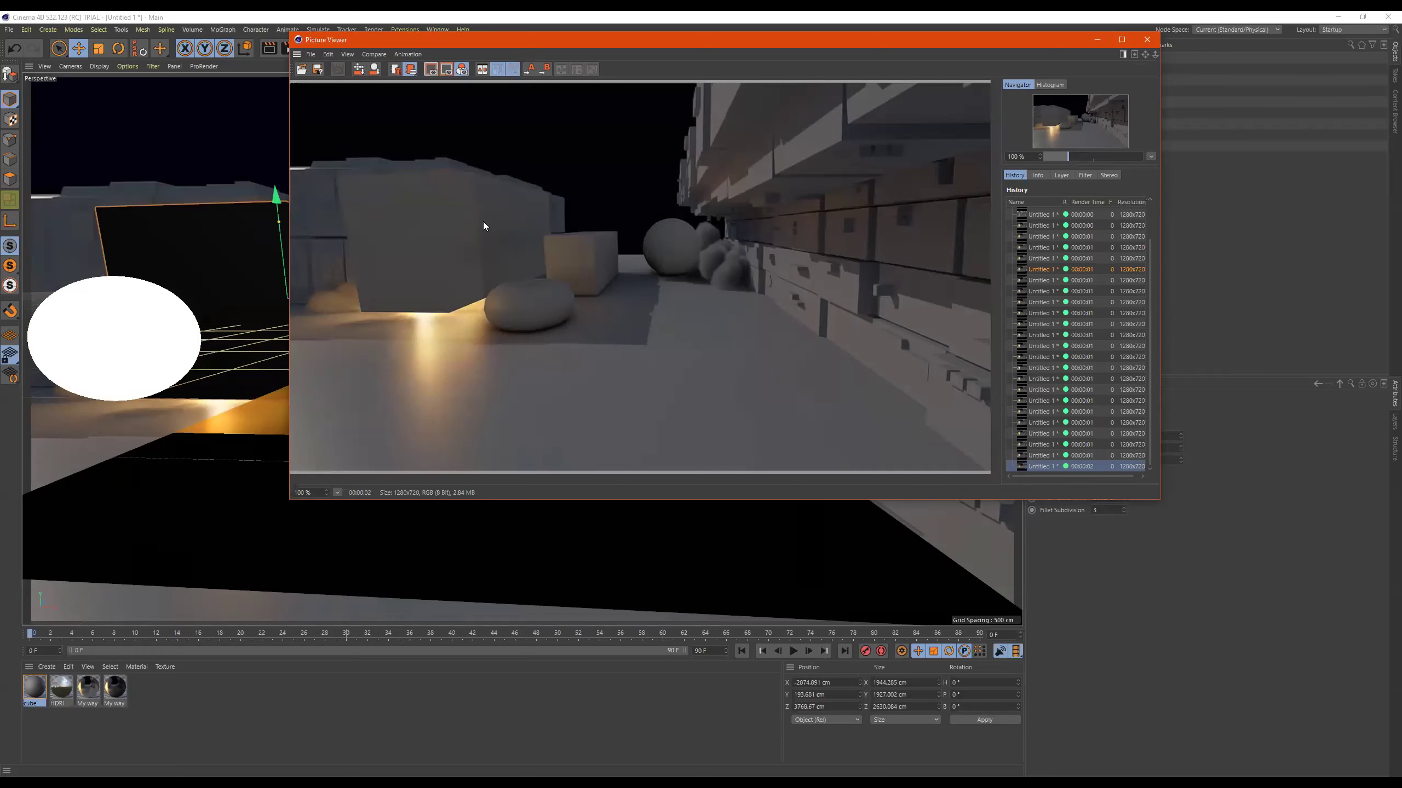
click(1146, 40)
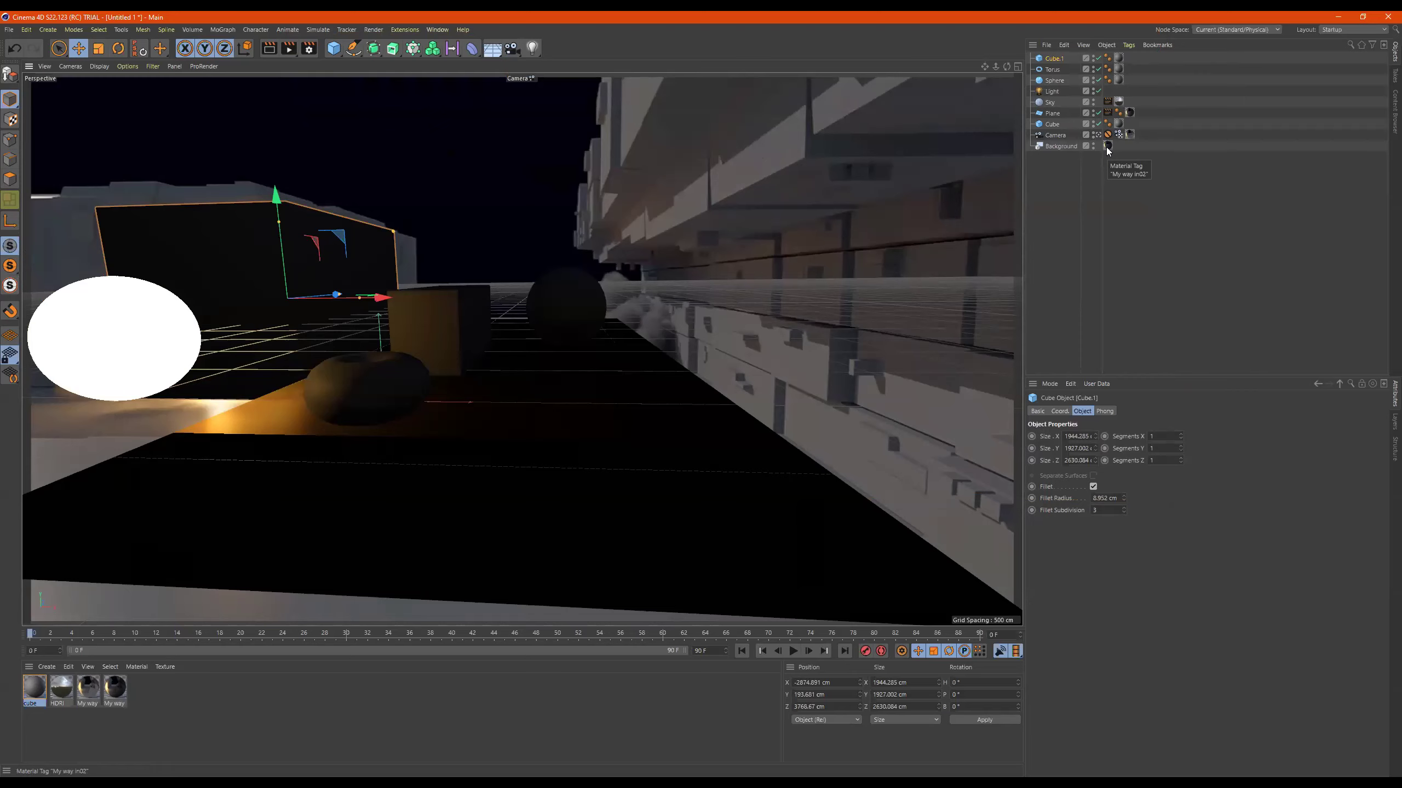
Rename the large cube bldg and assign it the My way in02 background material with frontal projection
double_click(1055, 59)
text(bldg)
key(Return)
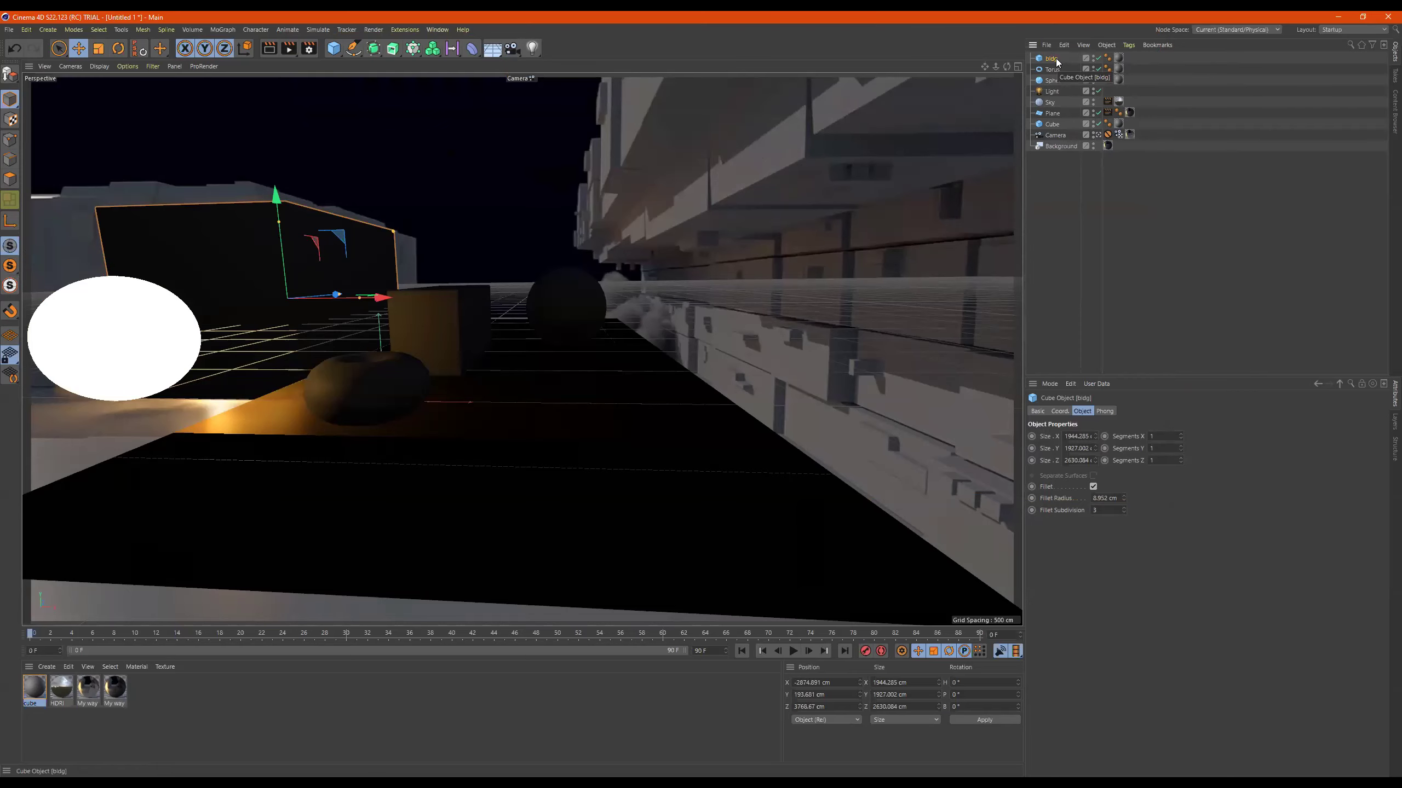
drag(115, 687, 340, 232)
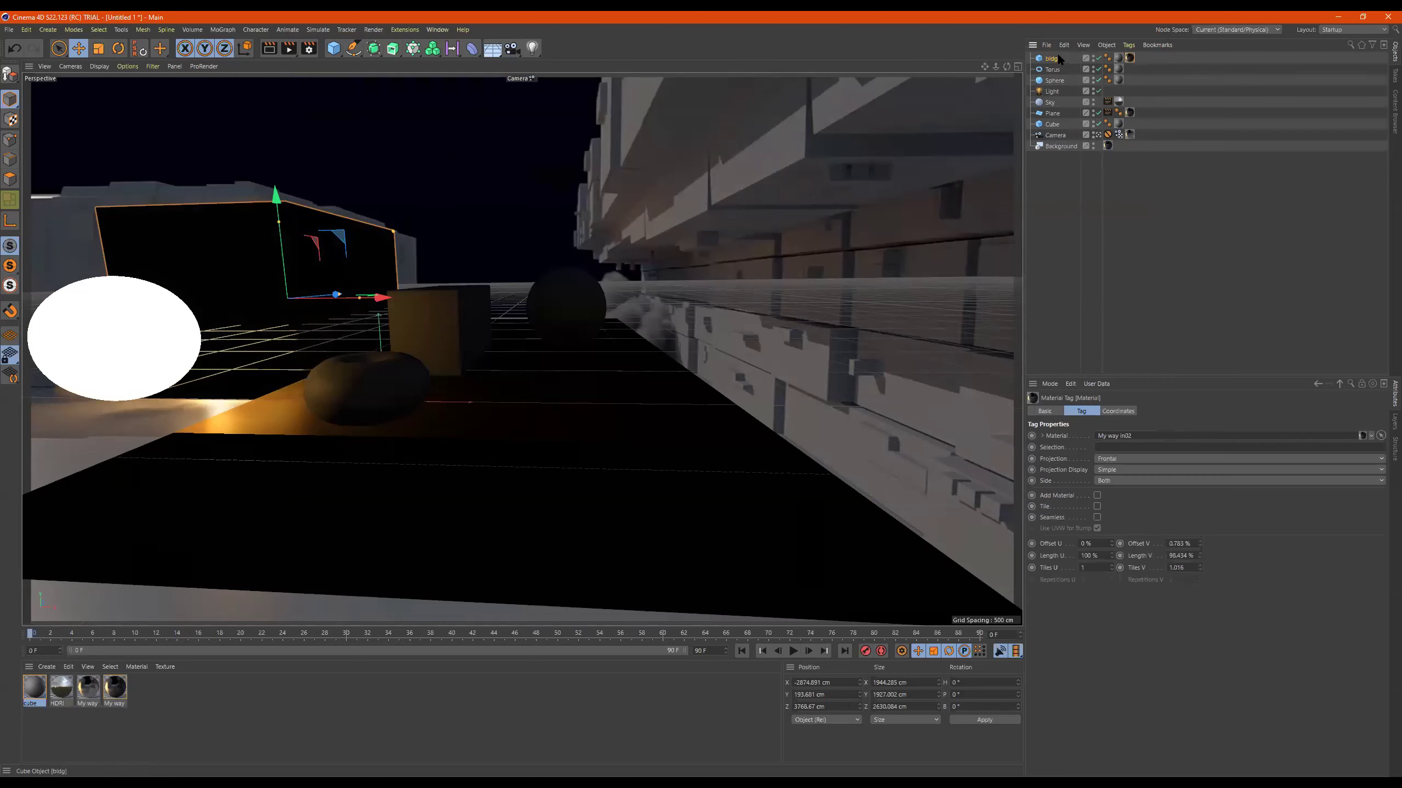
Add a Compositing tag to the bldg cube with Compositing Background enabled, rendering the scene before and after
click(288, 48)
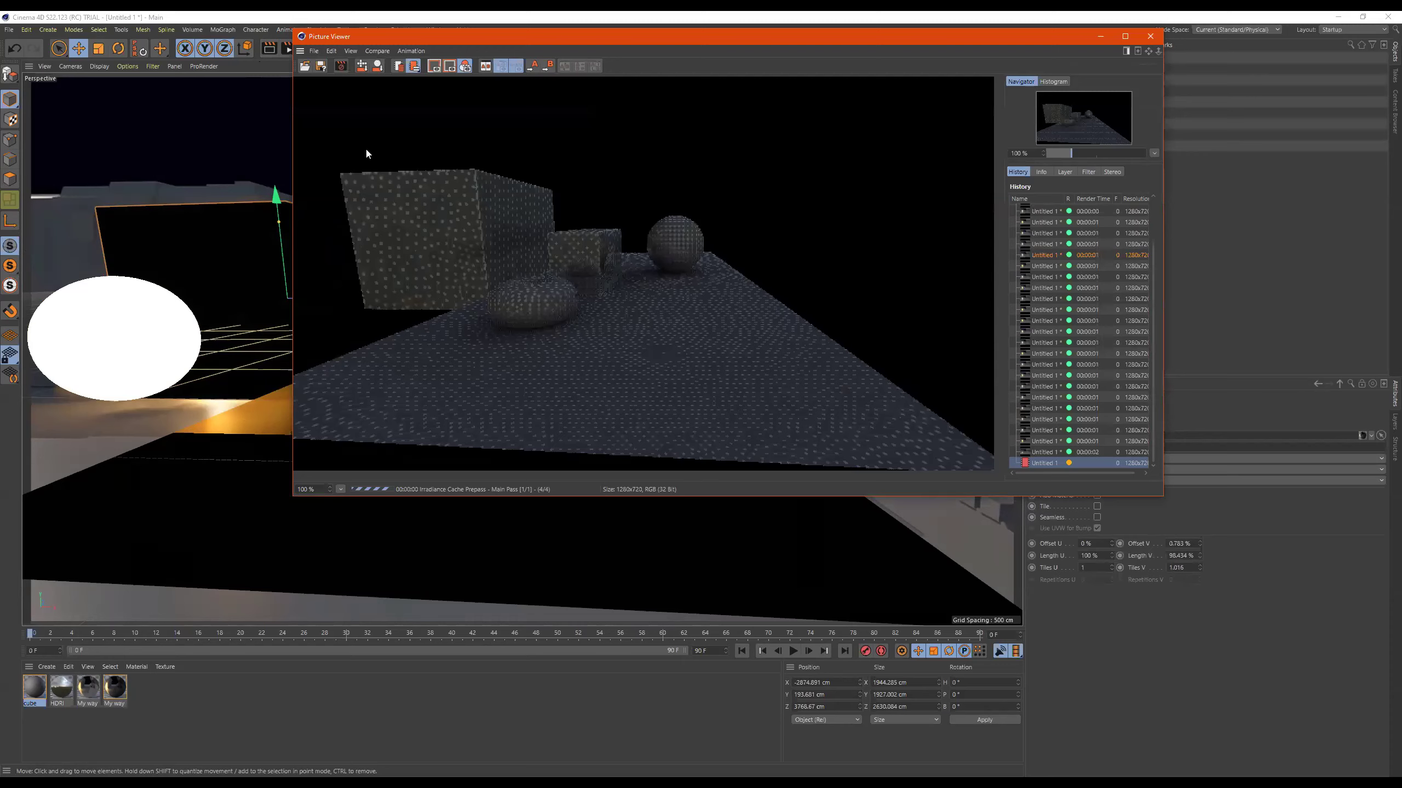
click(1150, 37)
right_click(1050, 59)
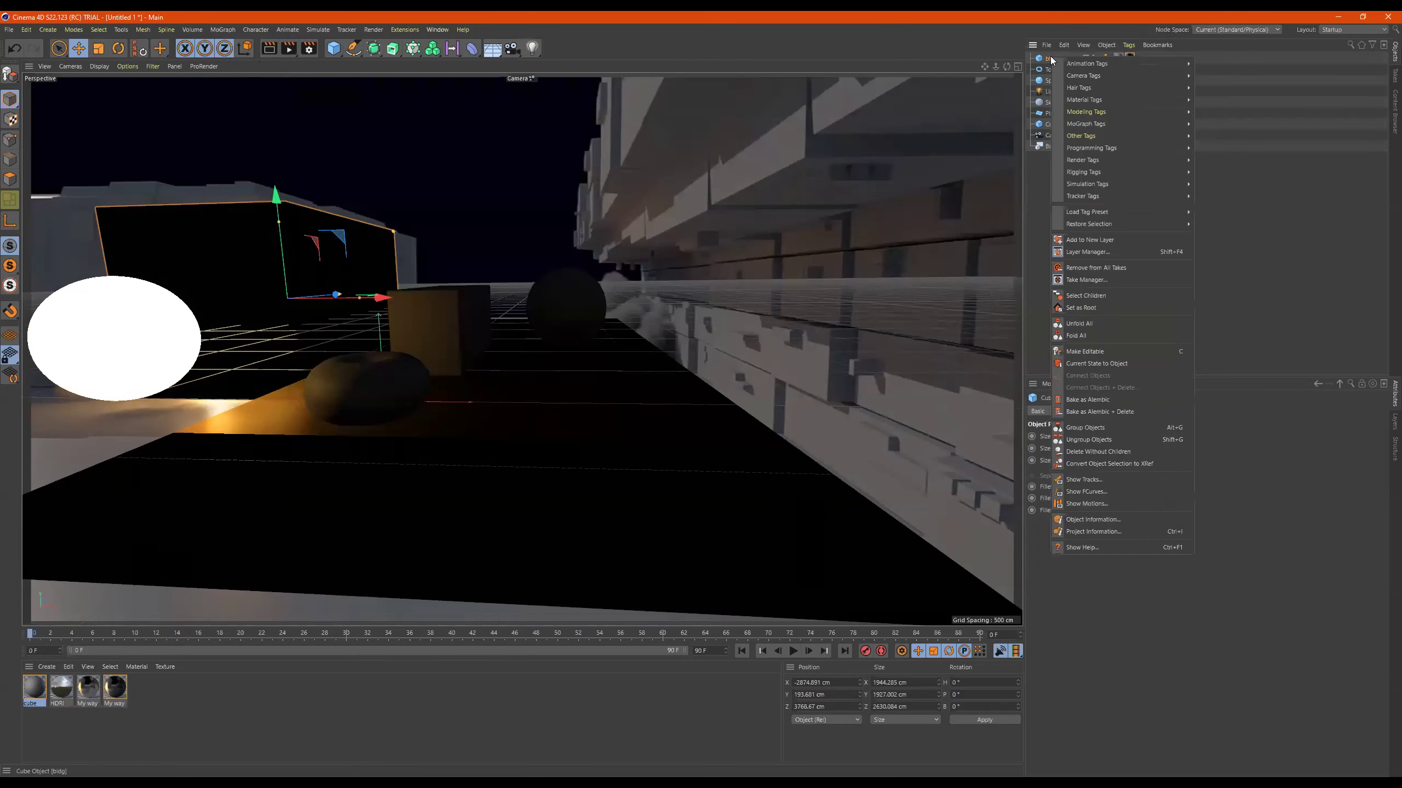
mouse_move(1109, 161)
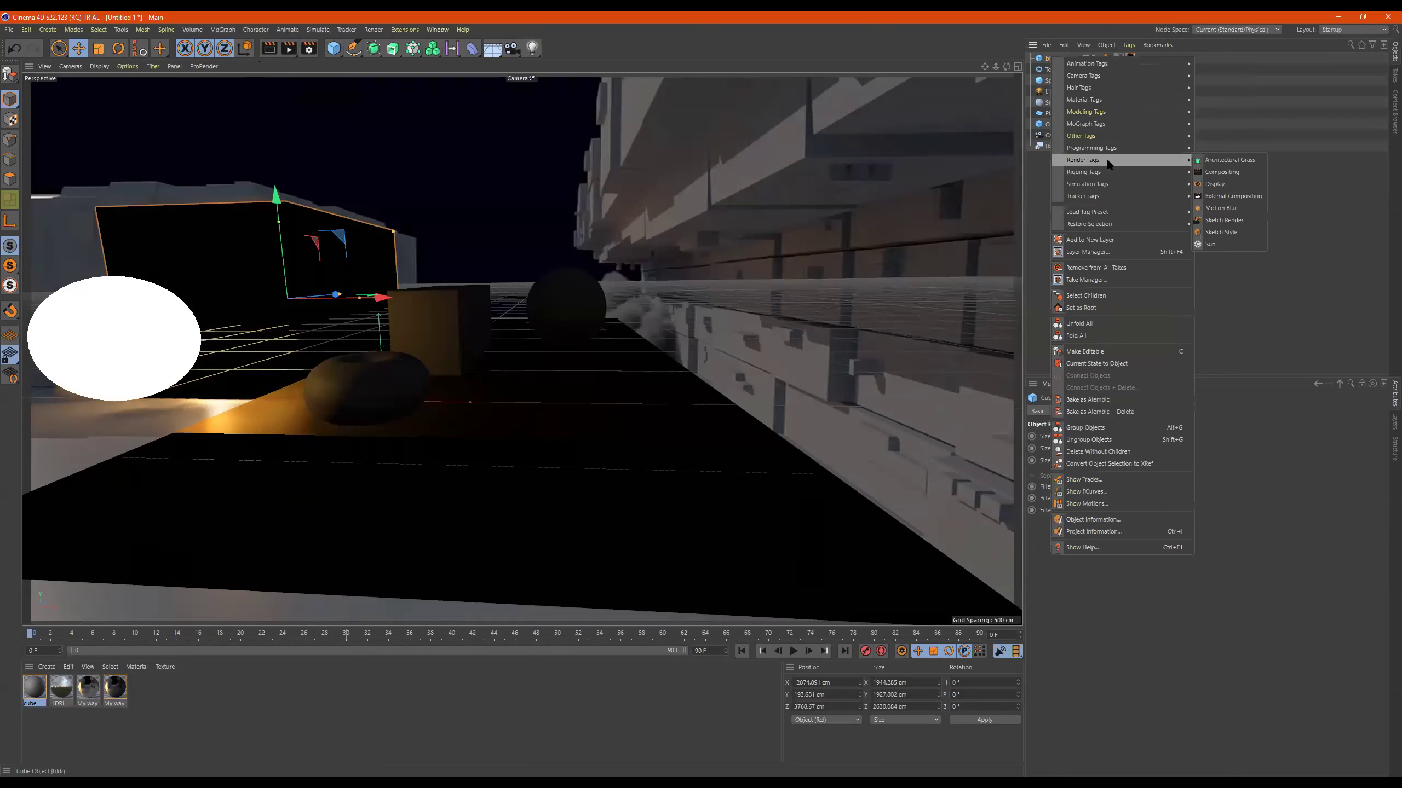
click(1221, 172)
click(1230, 437)
click(289, 51)
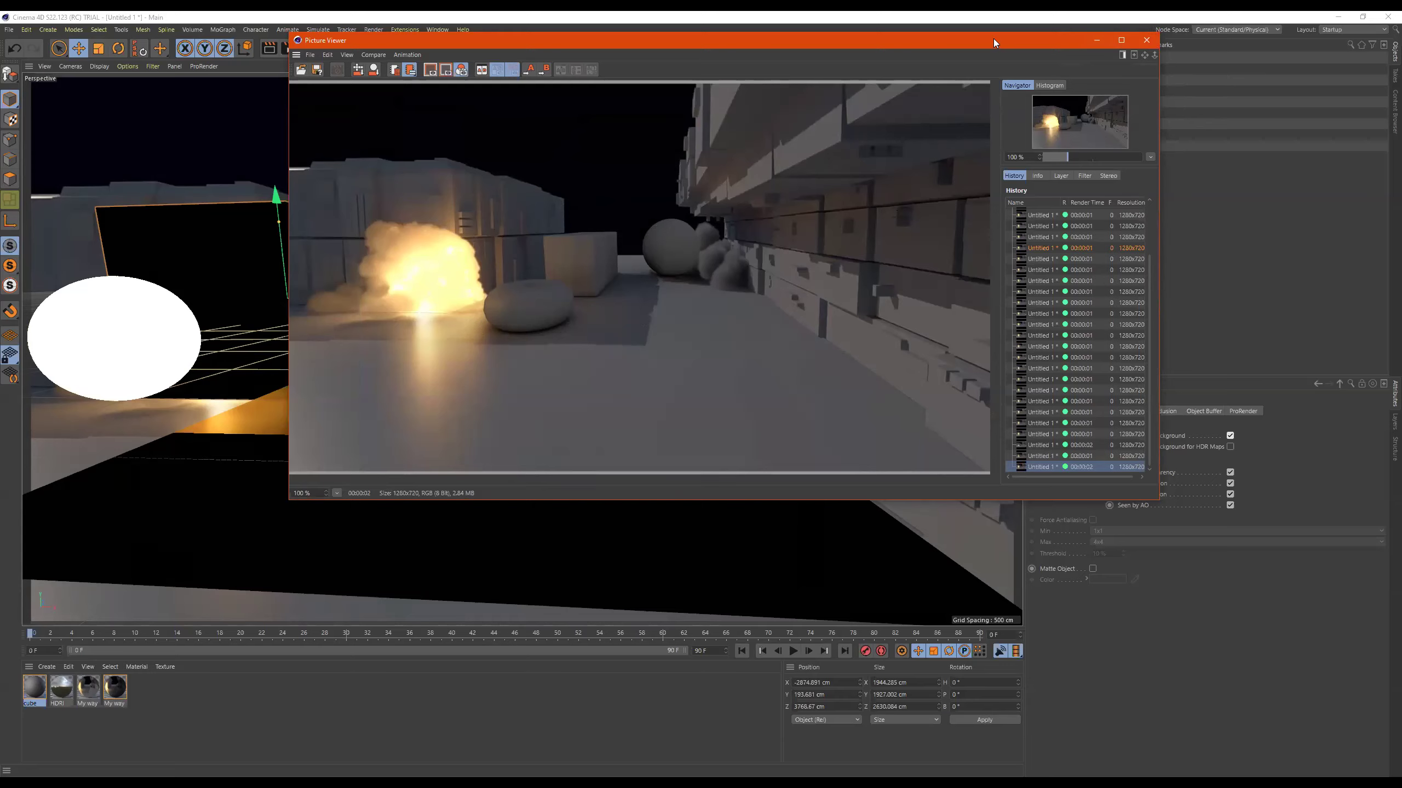
Move the render window clear of the bldg cube and widen the cube to about 2851 cm in X
drag(993, 39, 846, 69)
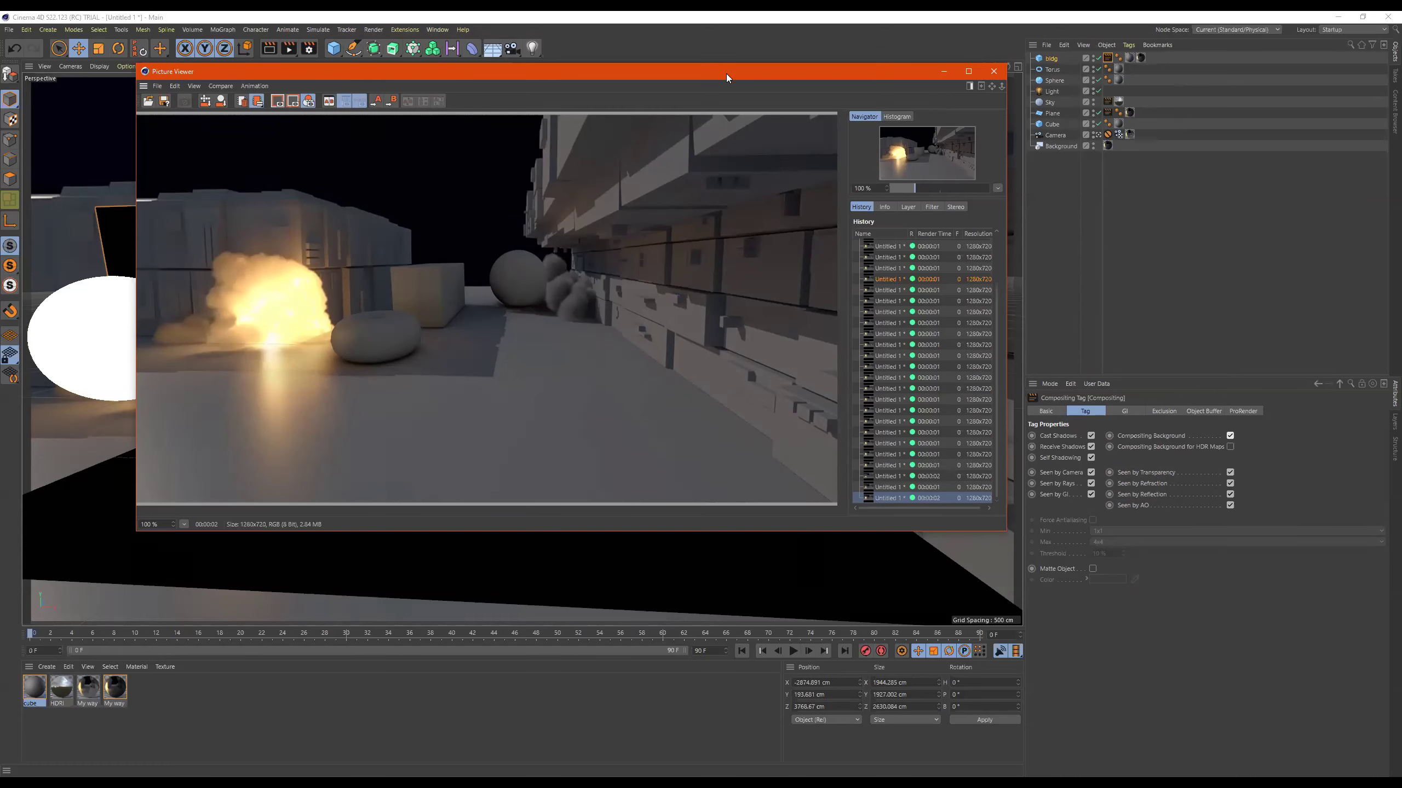
drag(726, 74, 1108, 96)
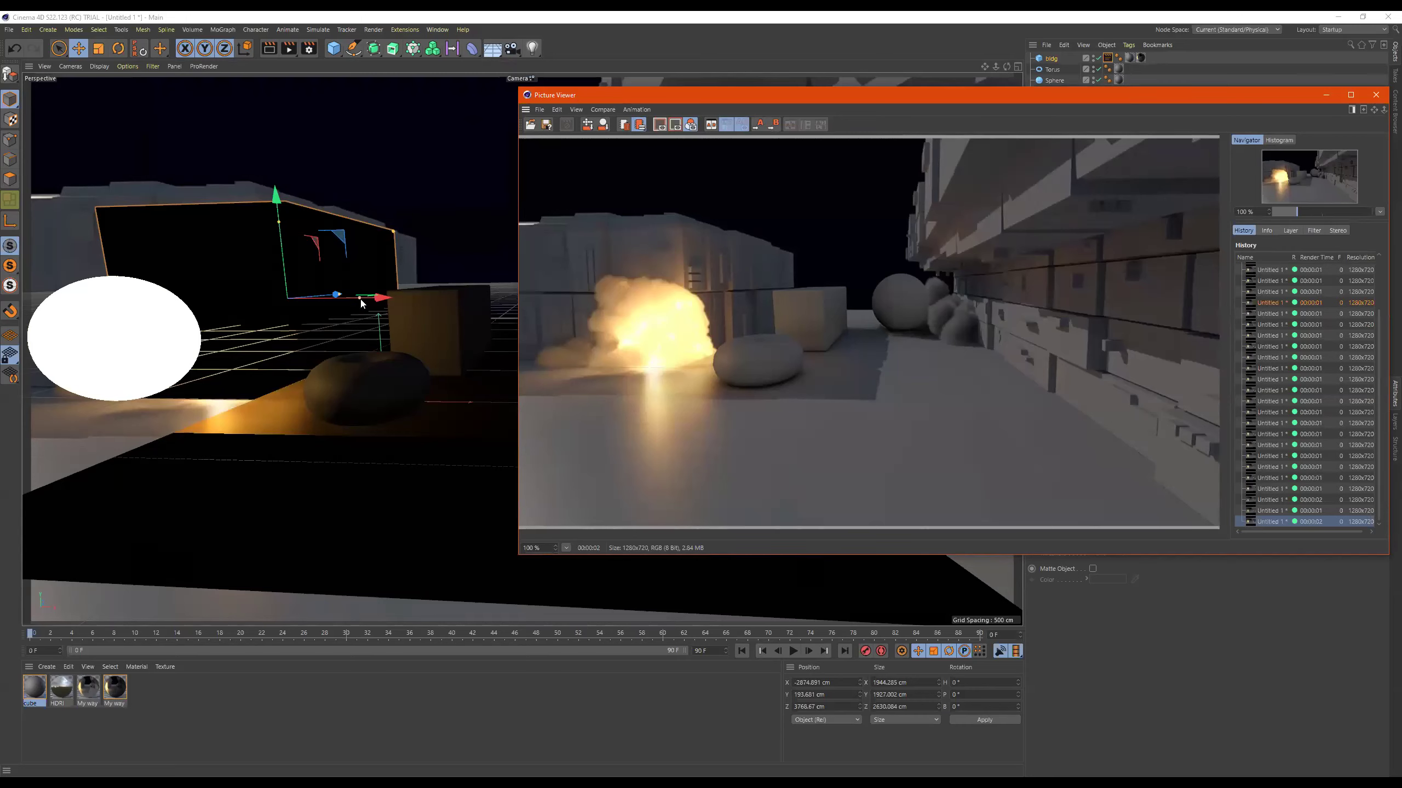
drag(359, 301, 393, 301)
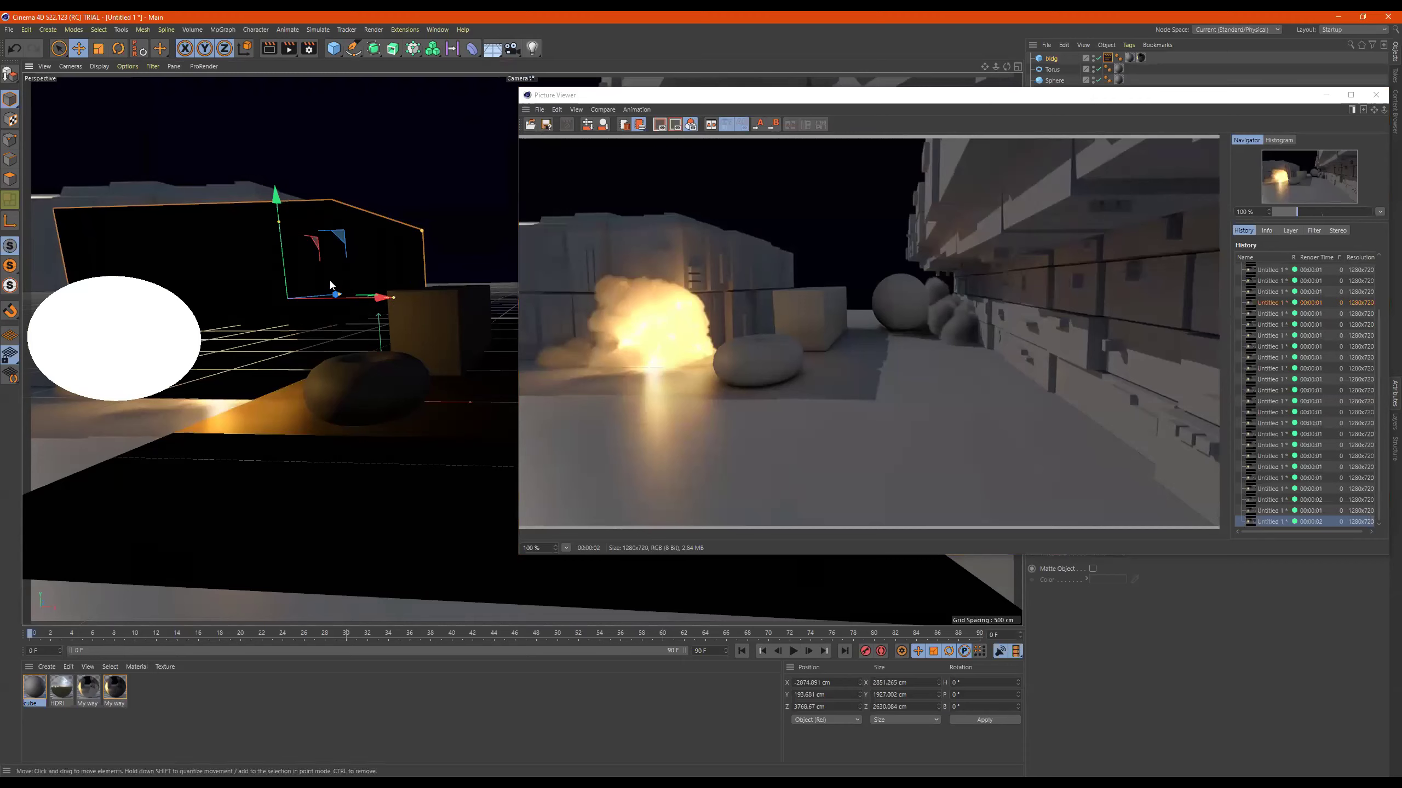